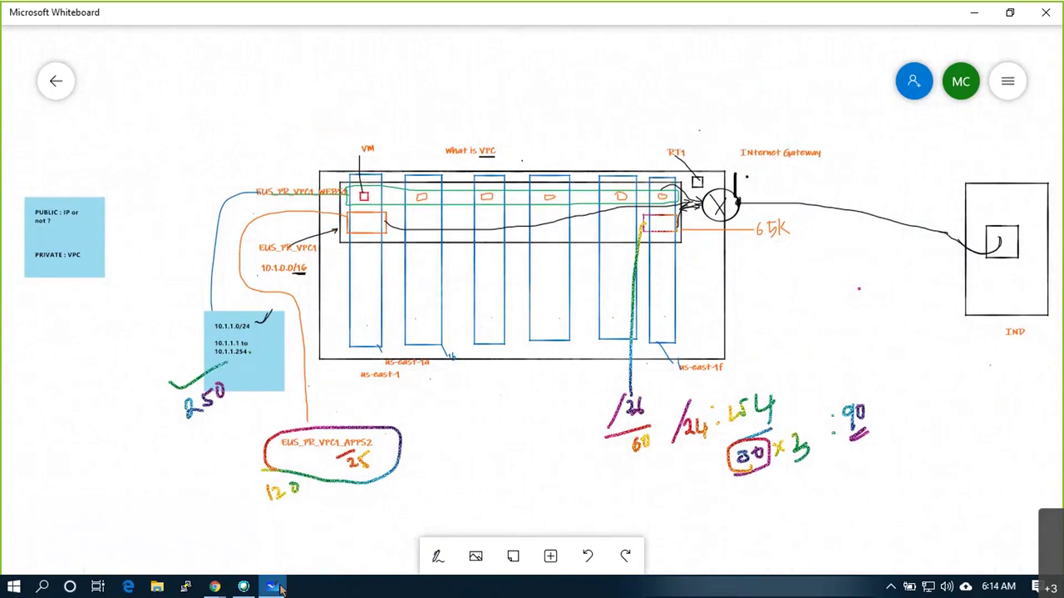
Bring Whiteboard forward, open the security group/route table board and get the pens ready
left_click(281, 587)
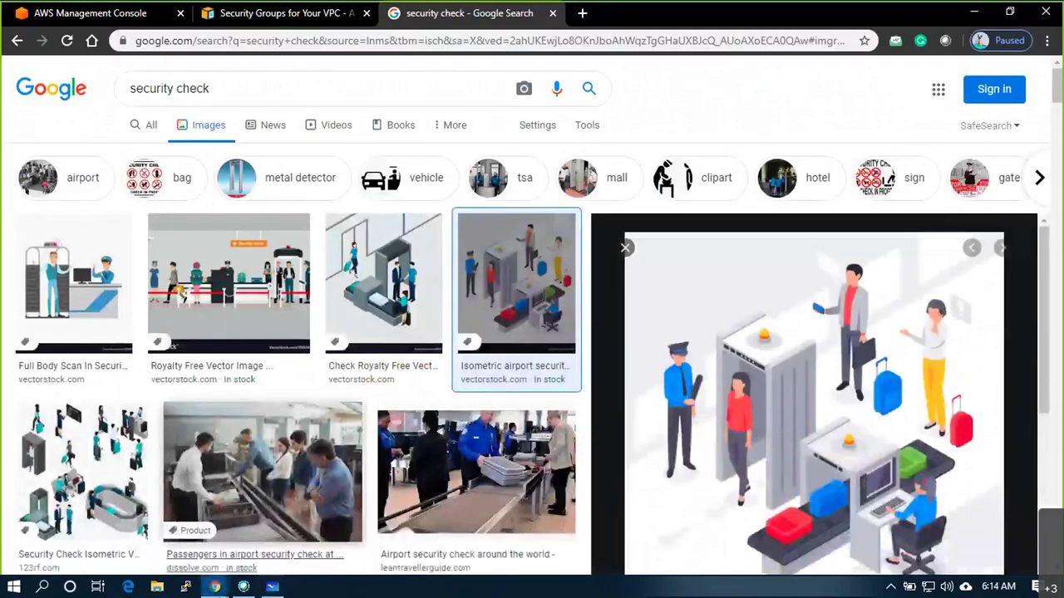
left_click(275, 587)
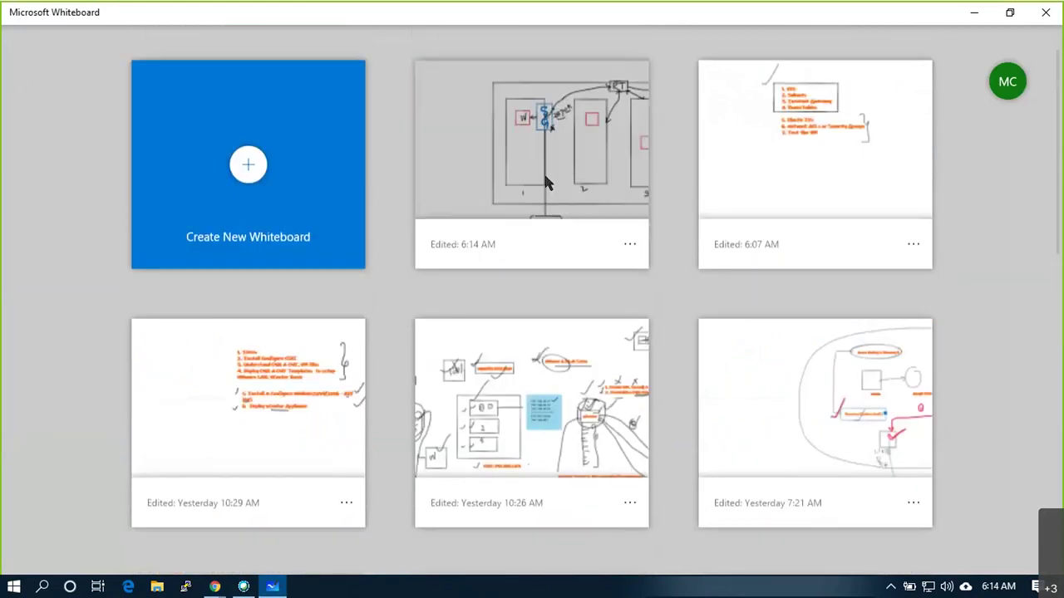
left_click(544, 178)
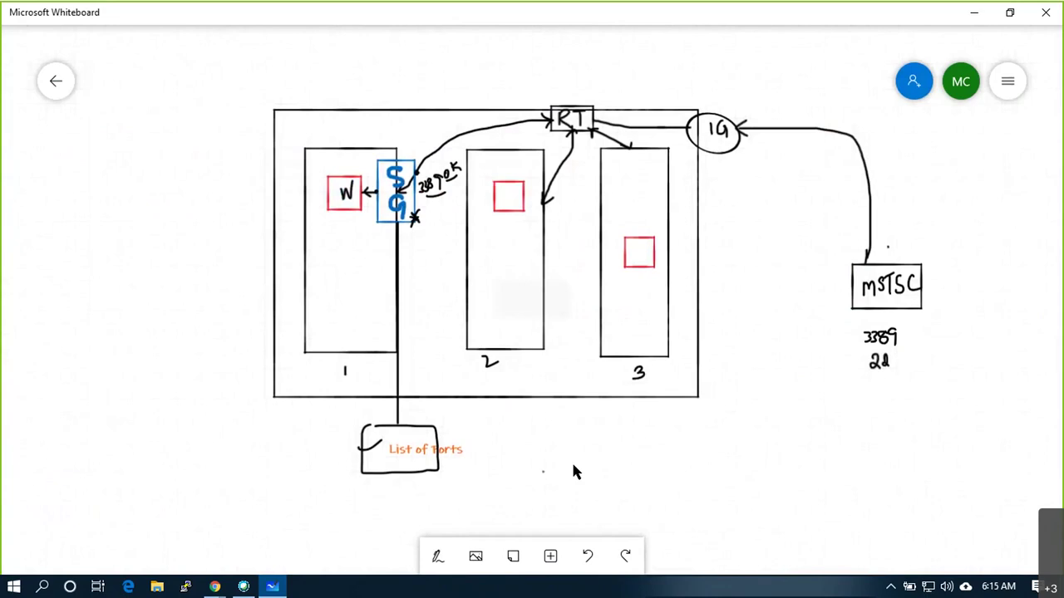
left_click(438, 556)
Label the outer box VPC and tick the internet gateway, route table and security group
left_click_drag(512, 405, 533, 420)
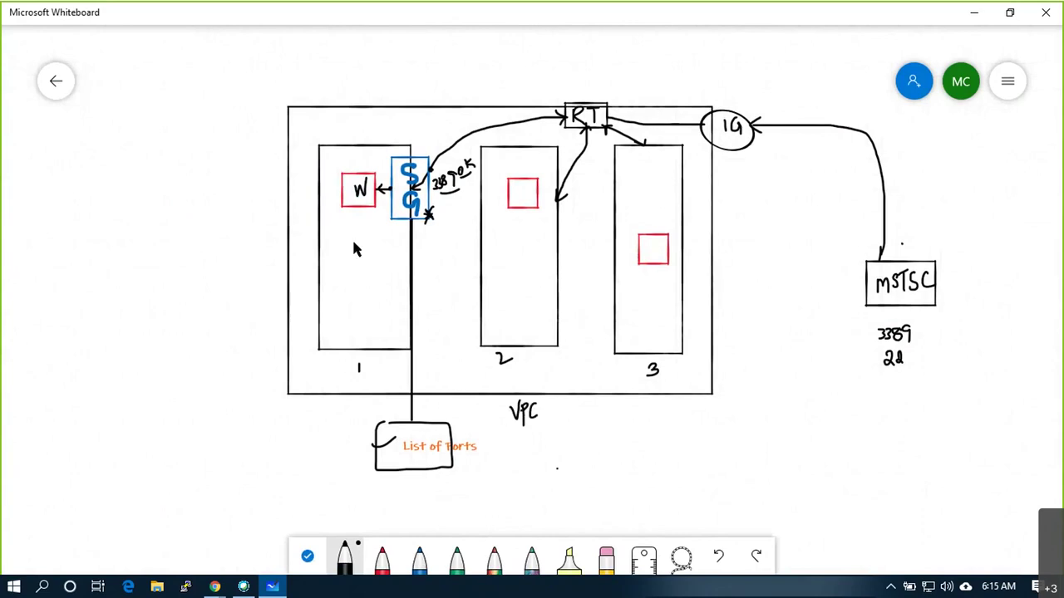
left_click_drag(735, 110, 770, 84)
left_click_drag(579, 86, 629, 55)
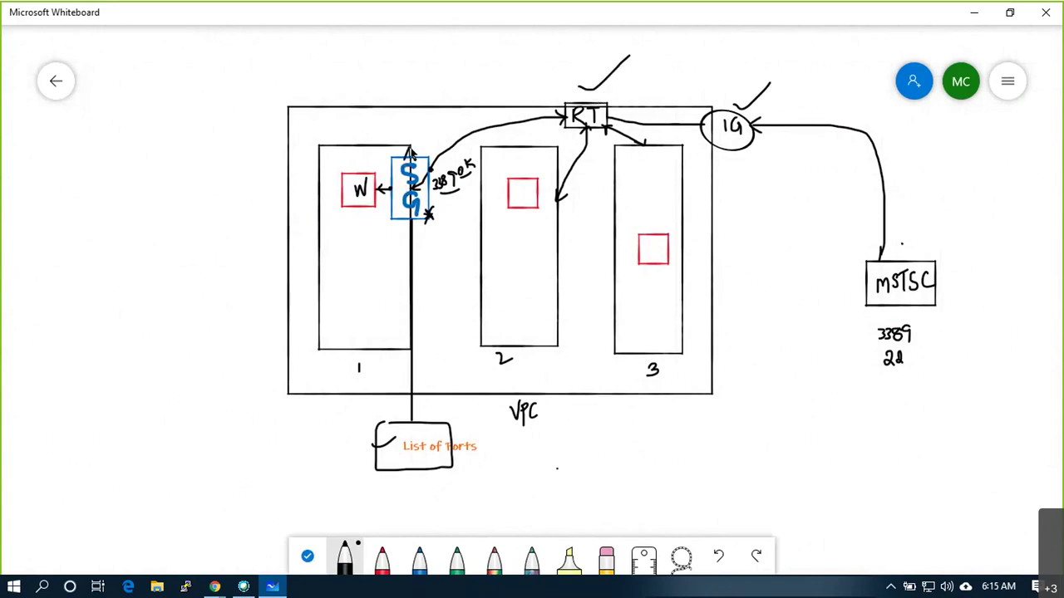
left_click_drag(407, 151, 438, 114)
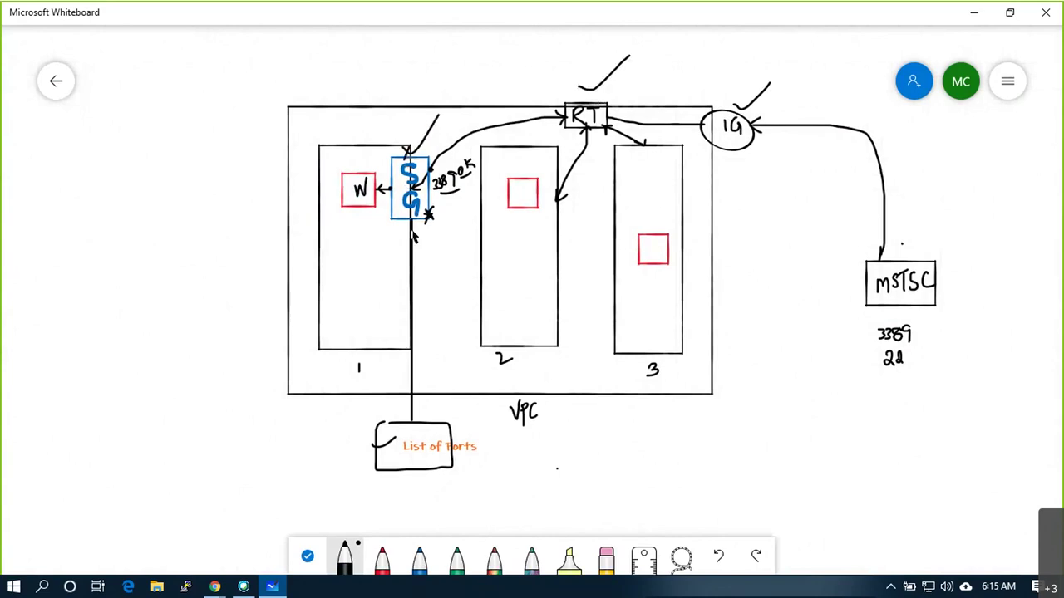
Switch from Whiteboard to the AWS Management Console tab in Chrome
left_click(215, 589)
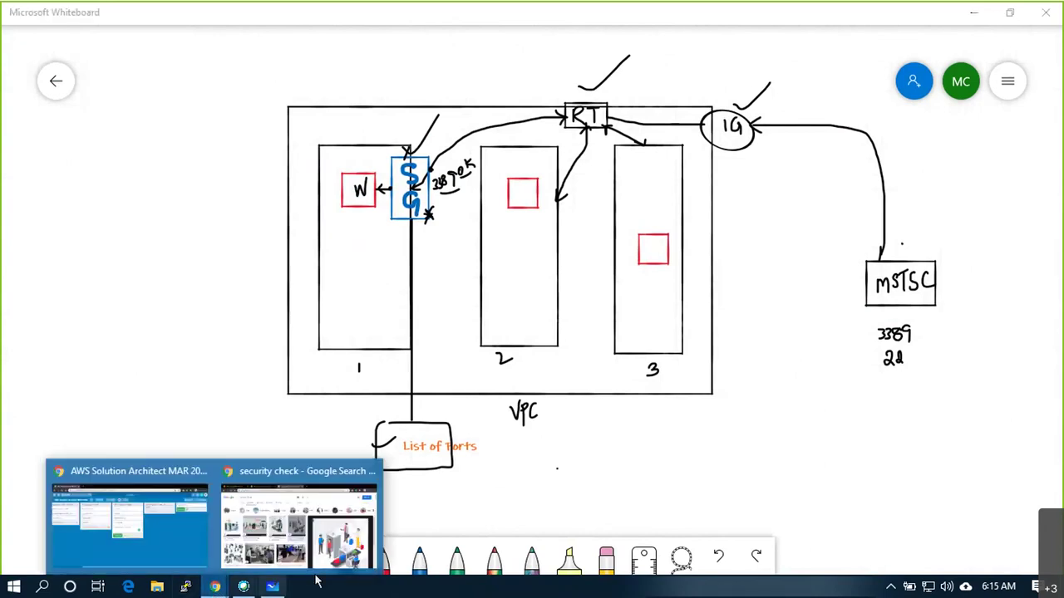
left_click(164, 548)
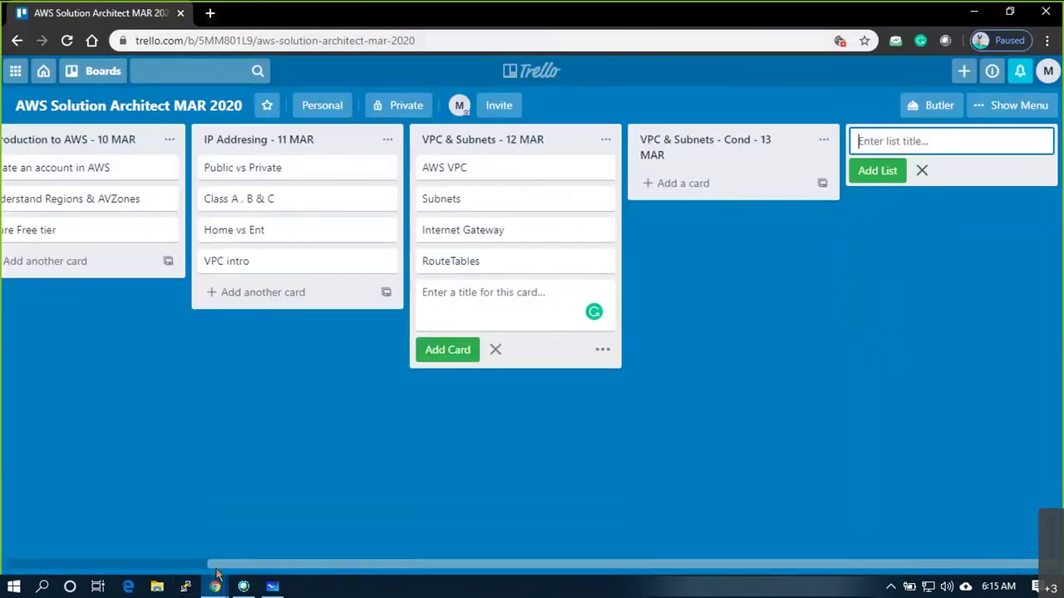
mouse_move(214, 587)
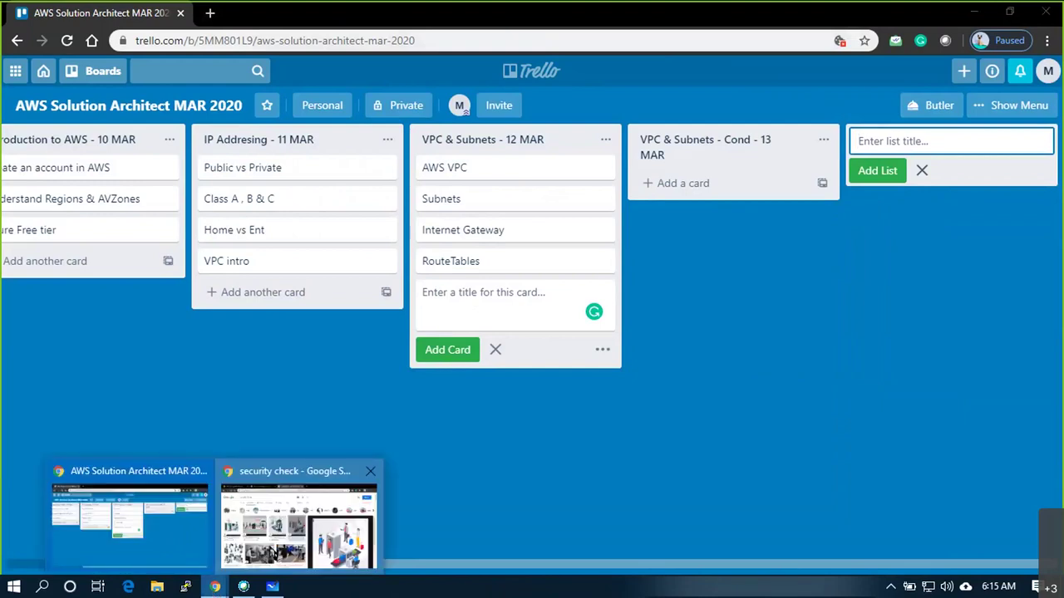
left_click(270, 553)
key("ctrl+1")
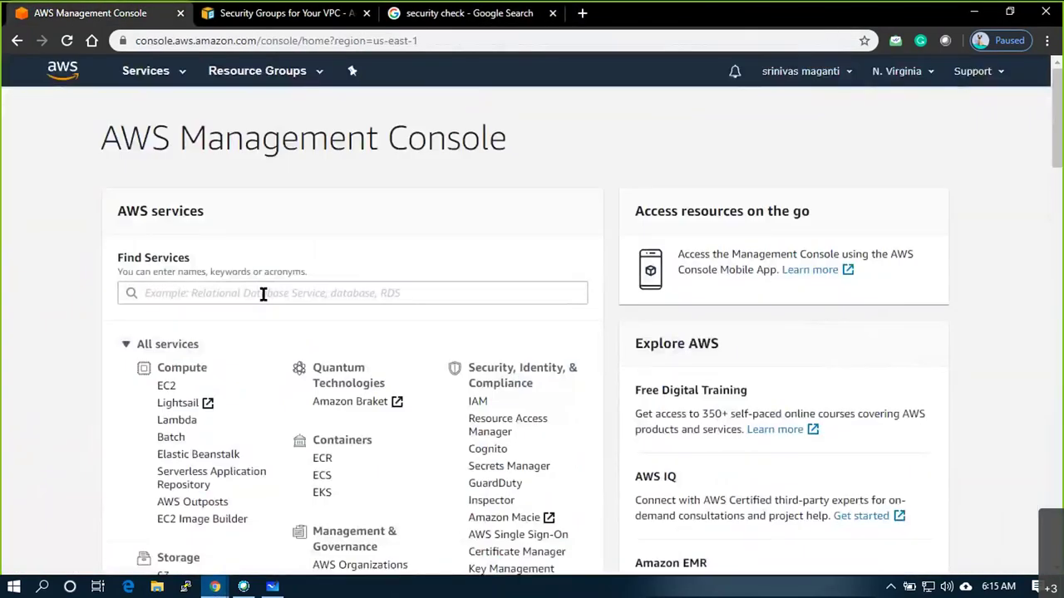
Open the VPC service and list Your VPCs with the Name column widened
left_click(266, 288)
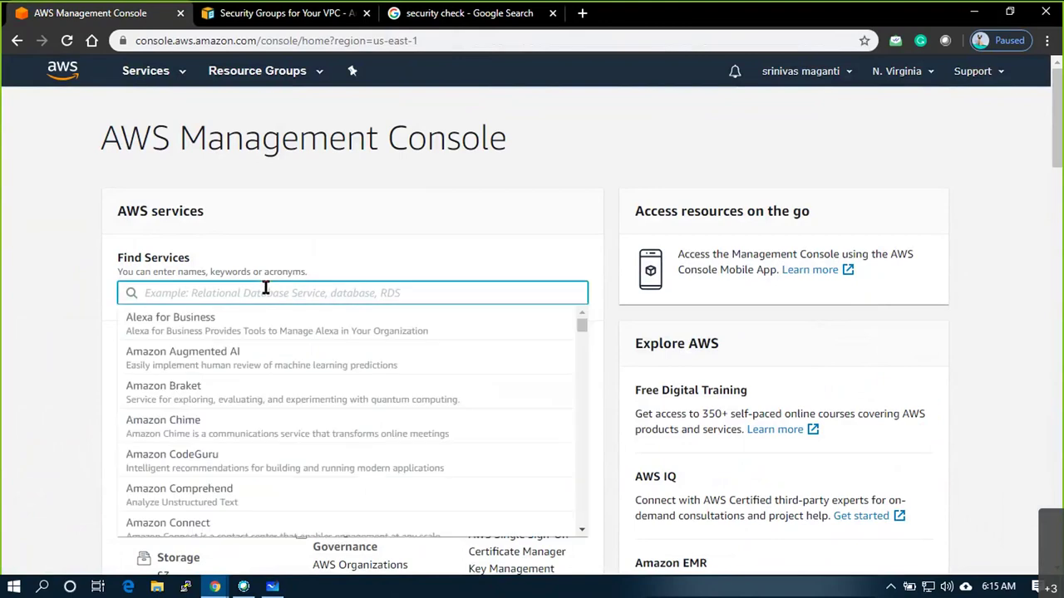
type("vpc")
key("Return")
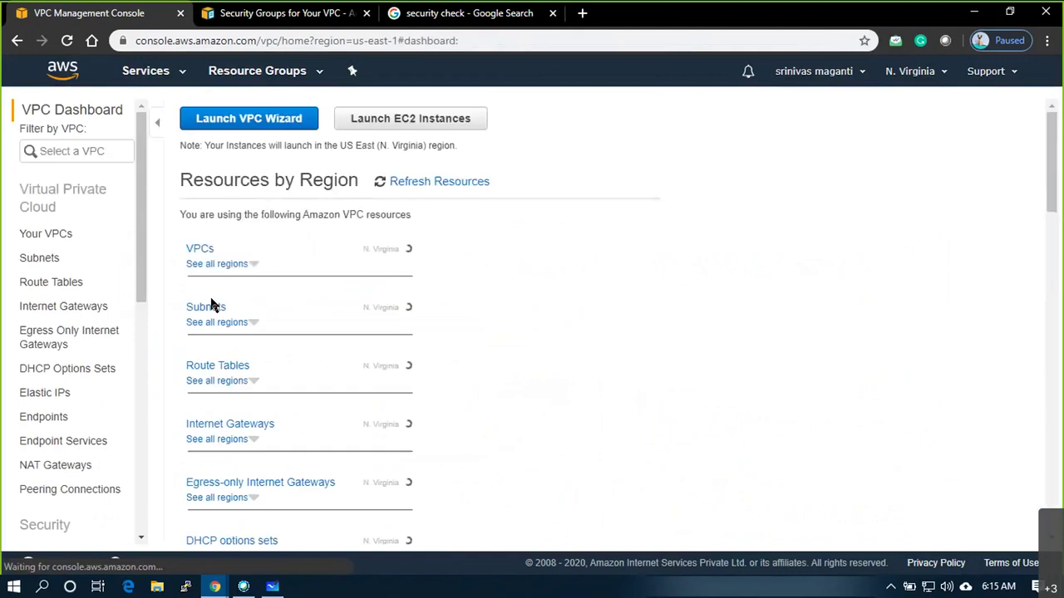
left_click(52, 236)
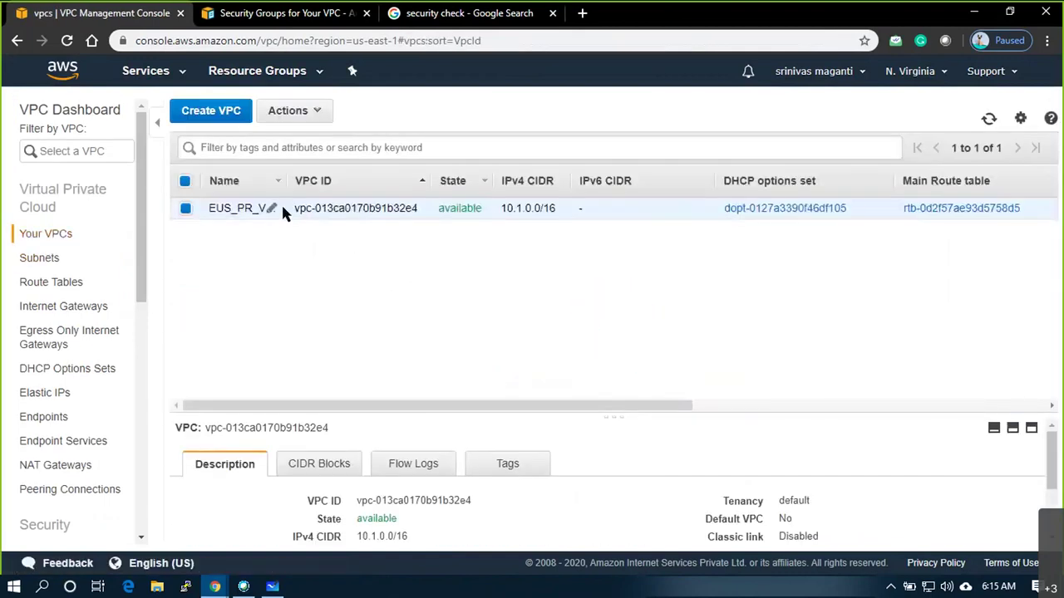
left_click_drag(284, 180, 323, 178)
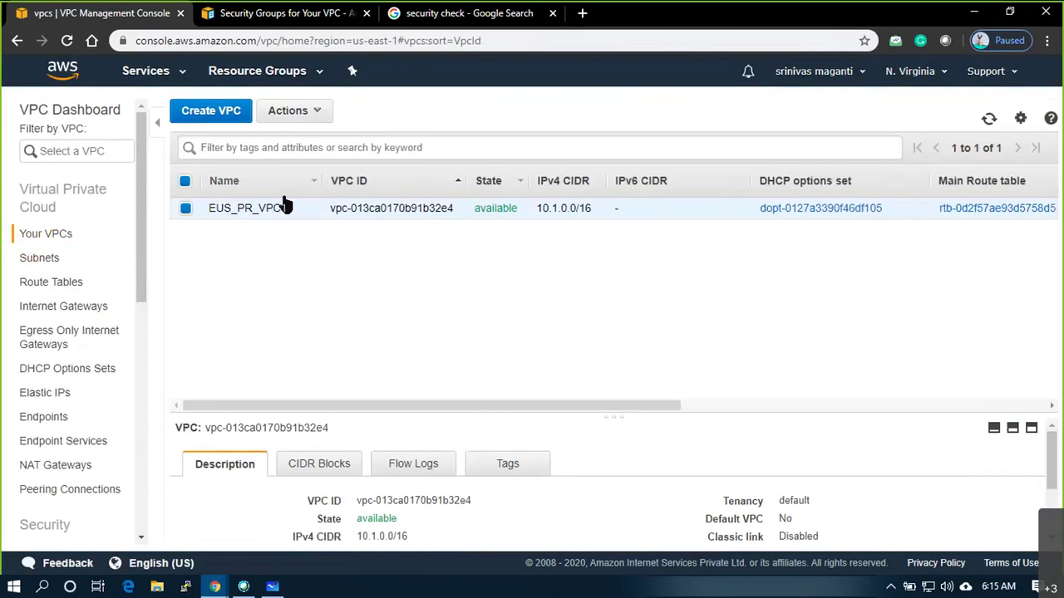
List the VPC's three subnets sorted by IPv4 CIDR, then go to Route Tables
left_click(104, 264)
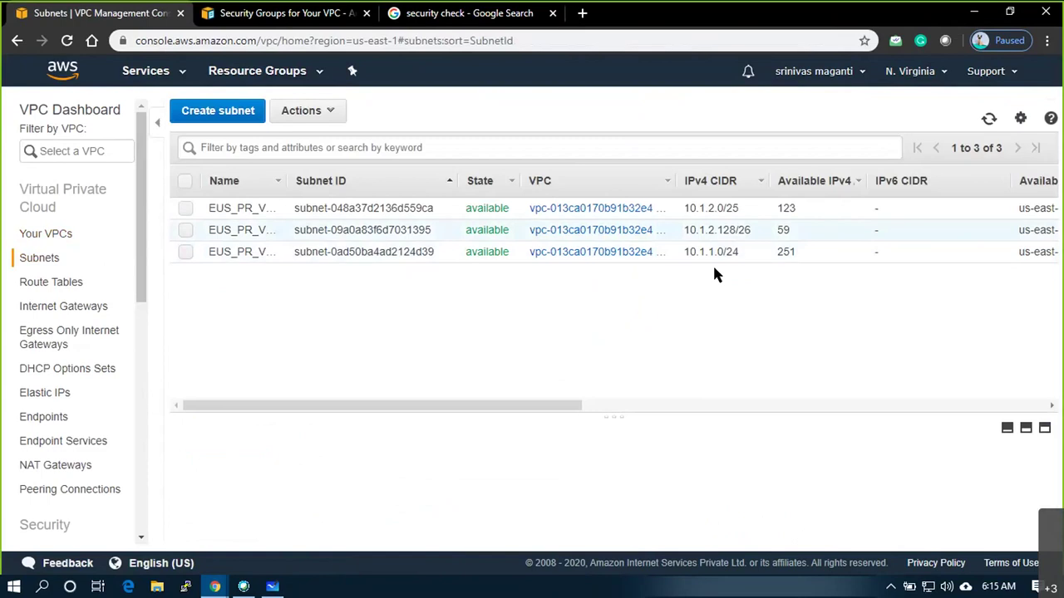
left_click(715, 193)
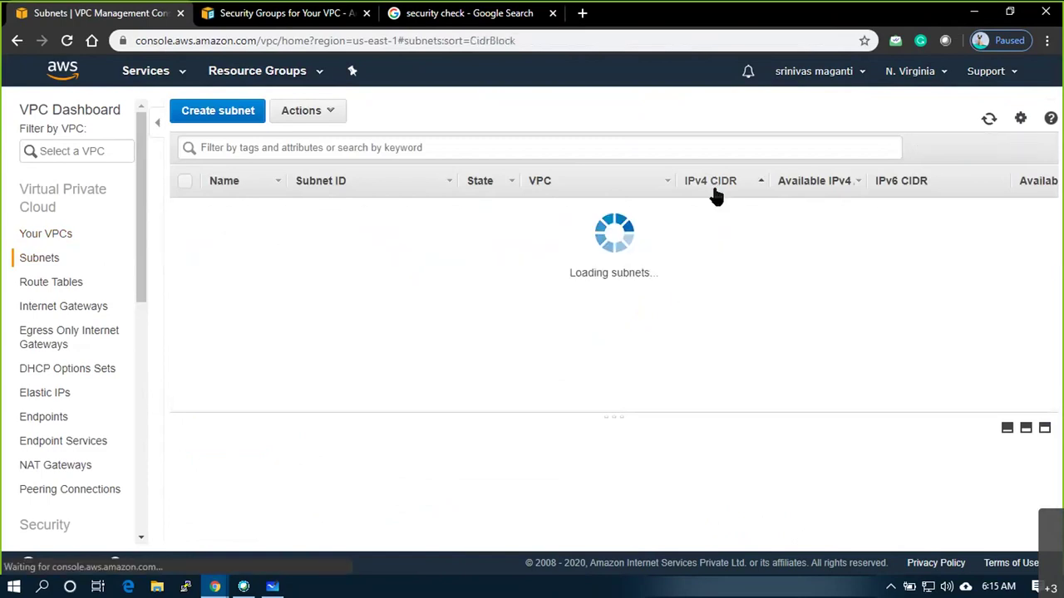
left_click(73, 284)
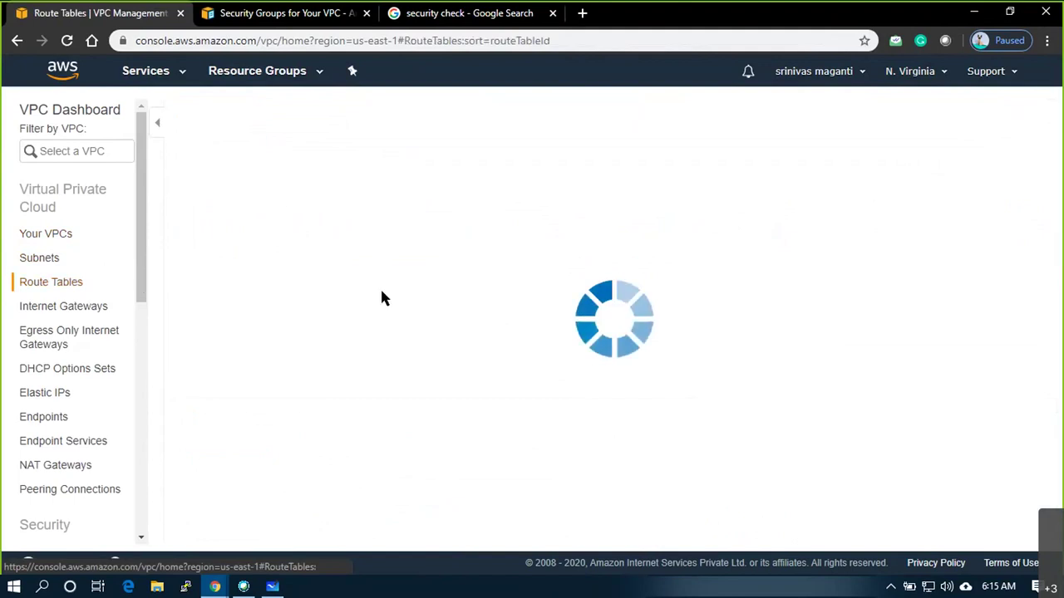
Inspect route table VPC1_RT1, then check that internet gateway VPC1_IG is attached
left_click(346, 207)
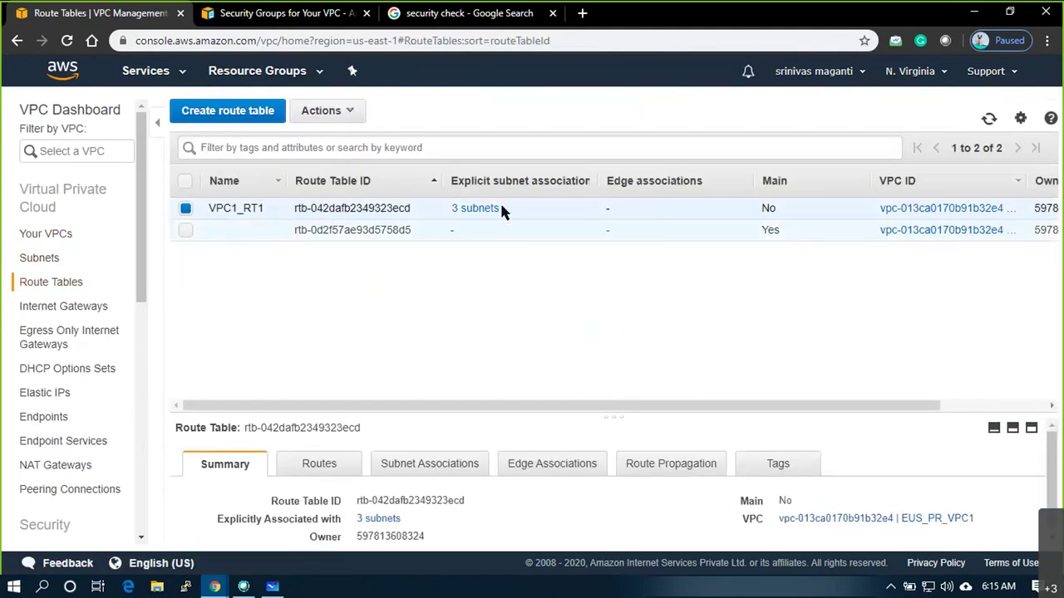
mouse_move(471, 211)
left_click(39, 306)
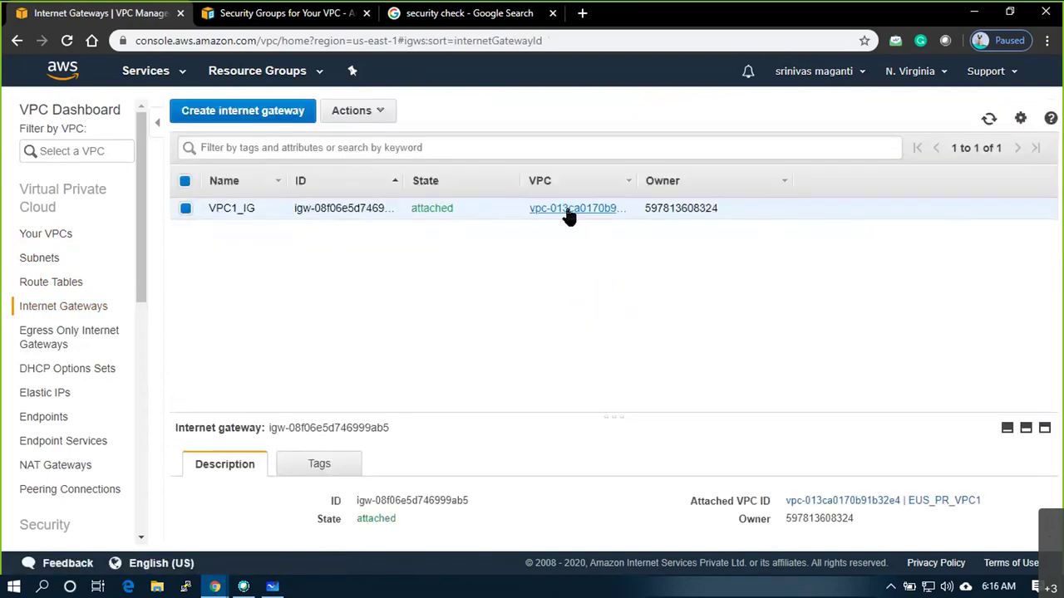
Show the VPC's security groups, where only the default group exists
scroll(103, 299, "down", 1)
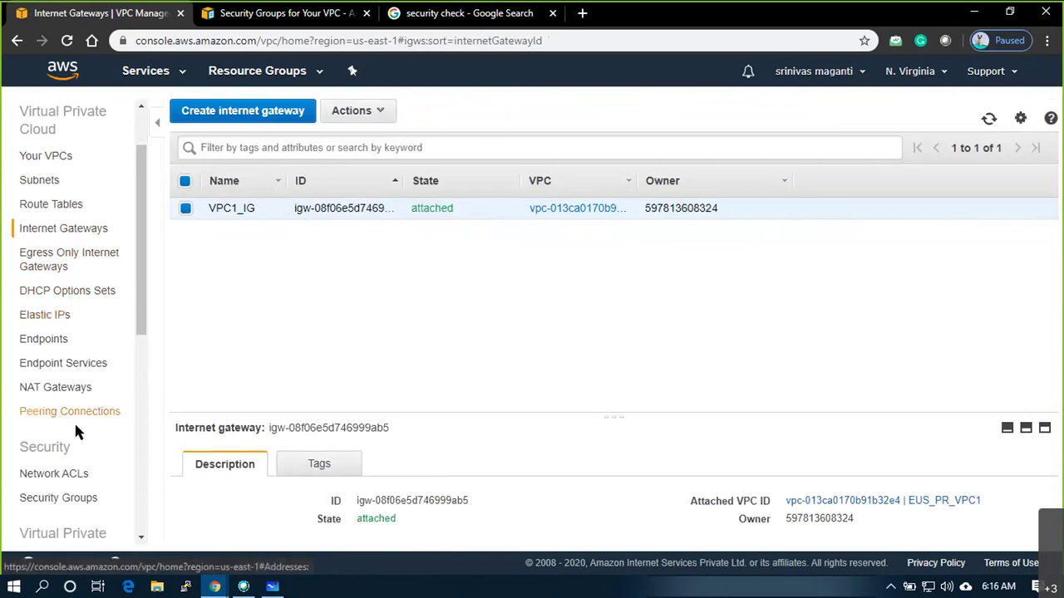
scroll(65, 432, "down", 1)
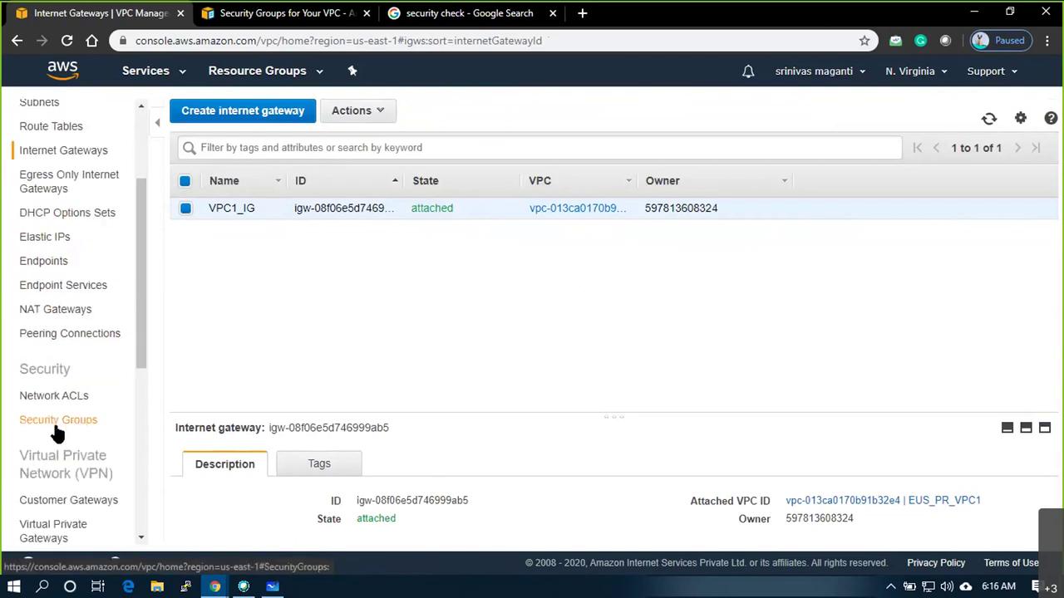
left_click(58, 432)
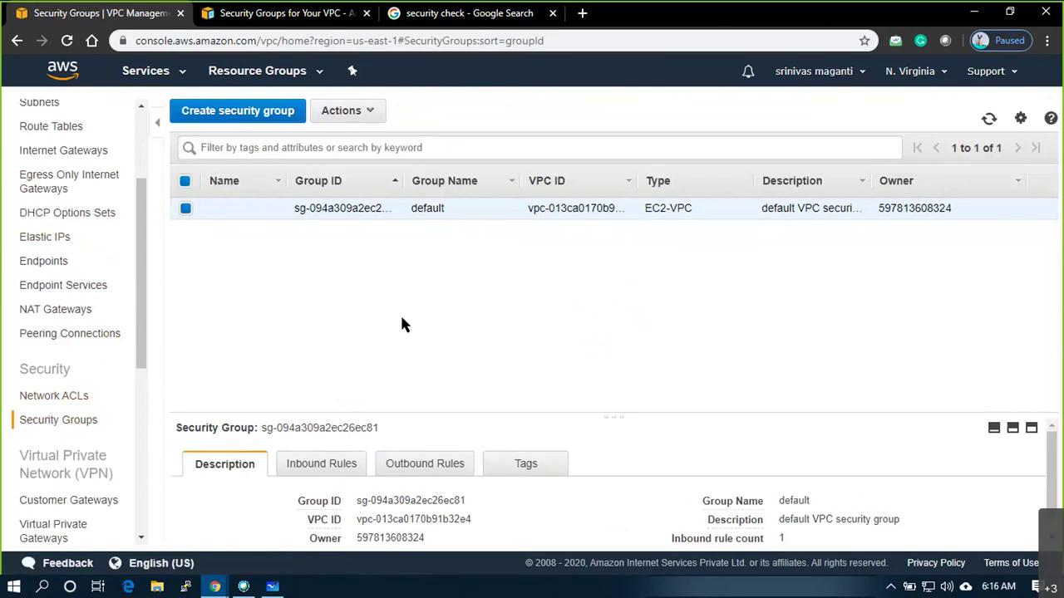
key("alt+Tab")
key("alt+Tab")
key("alt+Tab")
key("alt+Tab")
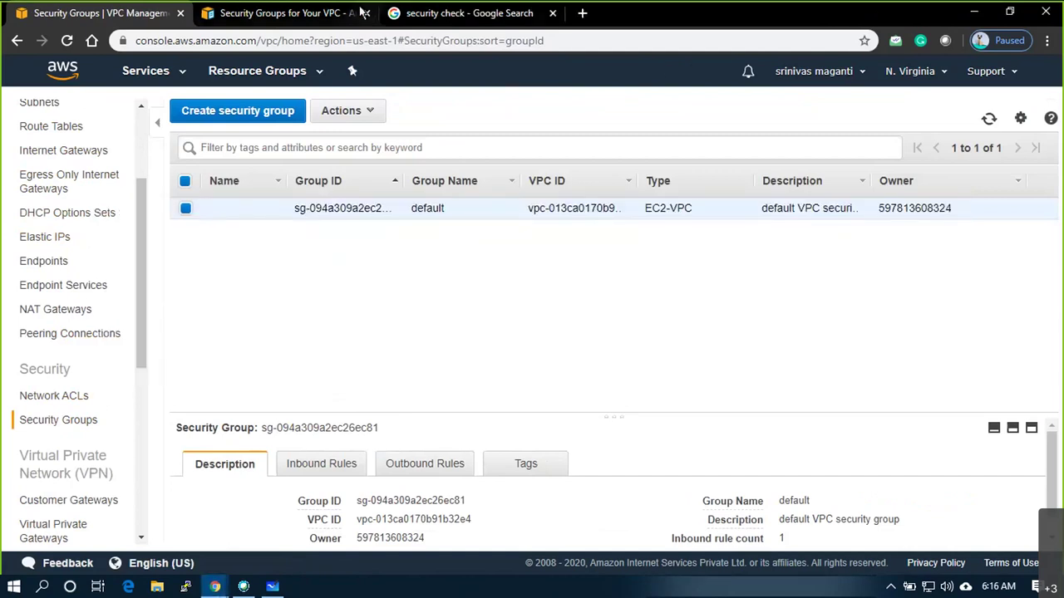
left_click(408, 13)
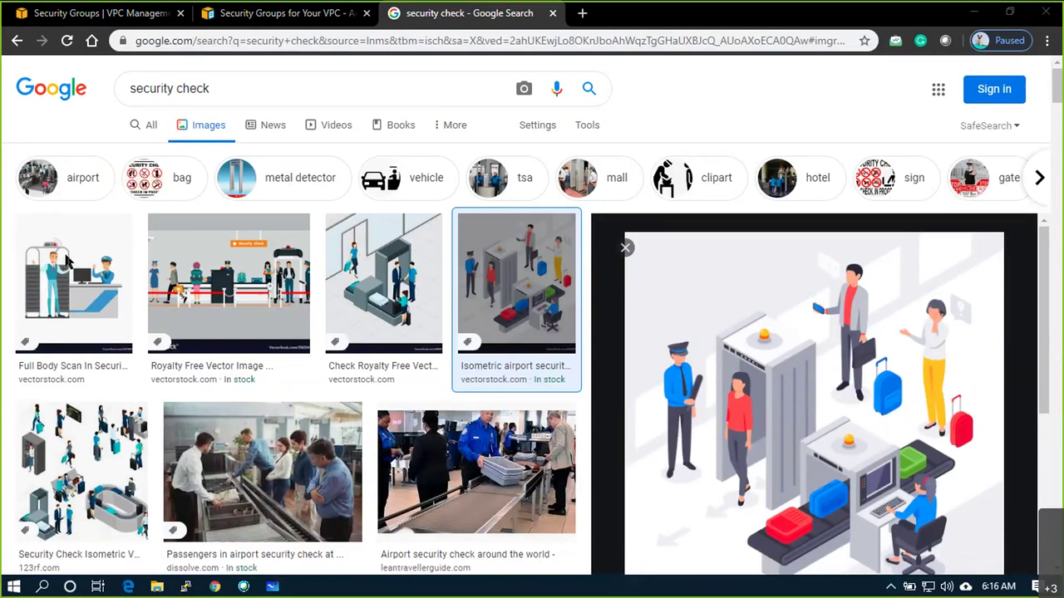
mouse_move(725, 296)
left_mouse_down()
mouse_move(744, 325)
mouse_move(751, 313)
left_mouse_up()
key("Escape")
left_click_drag(708, 317, 750, 311)
mouse_move(706, 284)
left_mouse_down()
mouse_move(721, 259)
mouse_move(738, 280)
mouse_move(750, 243)
mouse_move(762, 274)
mouse_move(761, 265)
left_mouse_up()
left_click(782, 264)
mouse_move(782, 249)
left_mouse_down()
mouse_move(791, 273)
mouse_move(828, 268)
left_mouse_up()
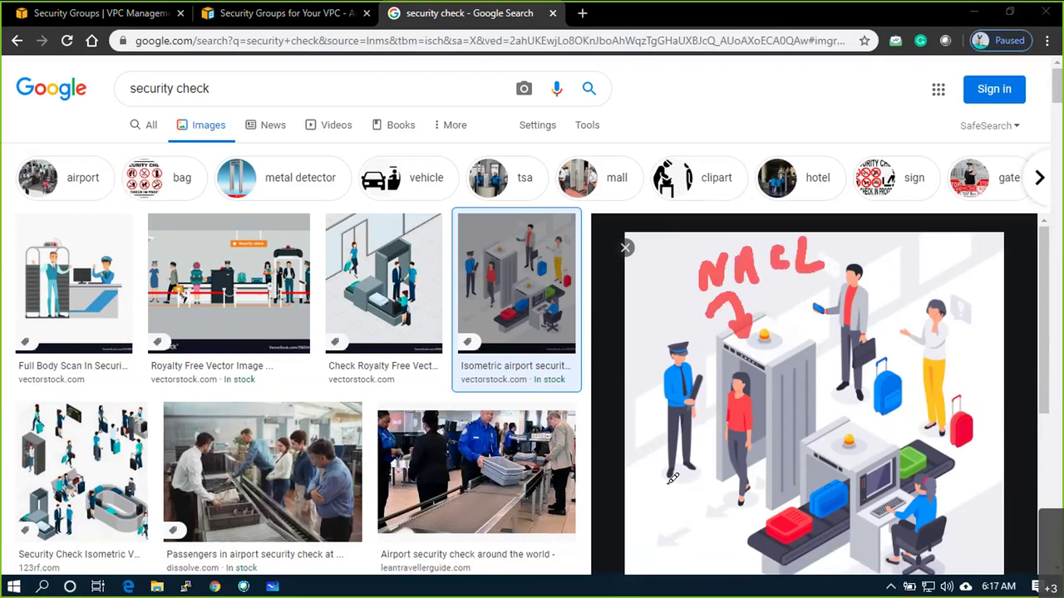
mouse_move(690, 448)
left_mouse_down()
mouse_move(675, 522)
mouse_move(700, 474)
left_mouse_up()
left_click_drag(685, 536, 653, 569)
mouse_move(708, 541)
left_mouse_down()
mouse_move(690, 550)
mouse_move(716, 558)
left_mouse_up()
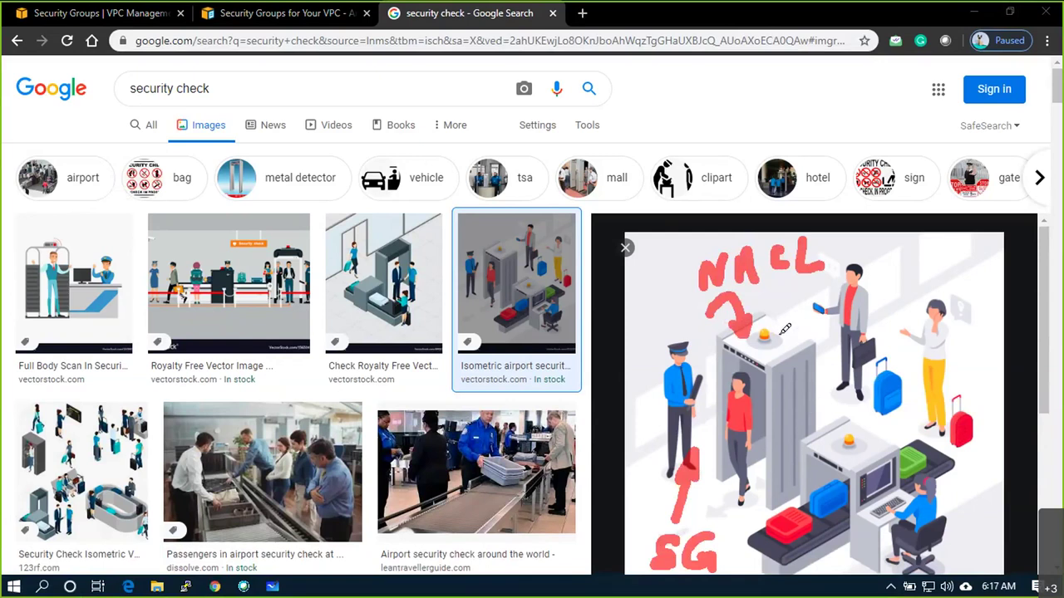
left_click_drag(754, 294, 800, 283)
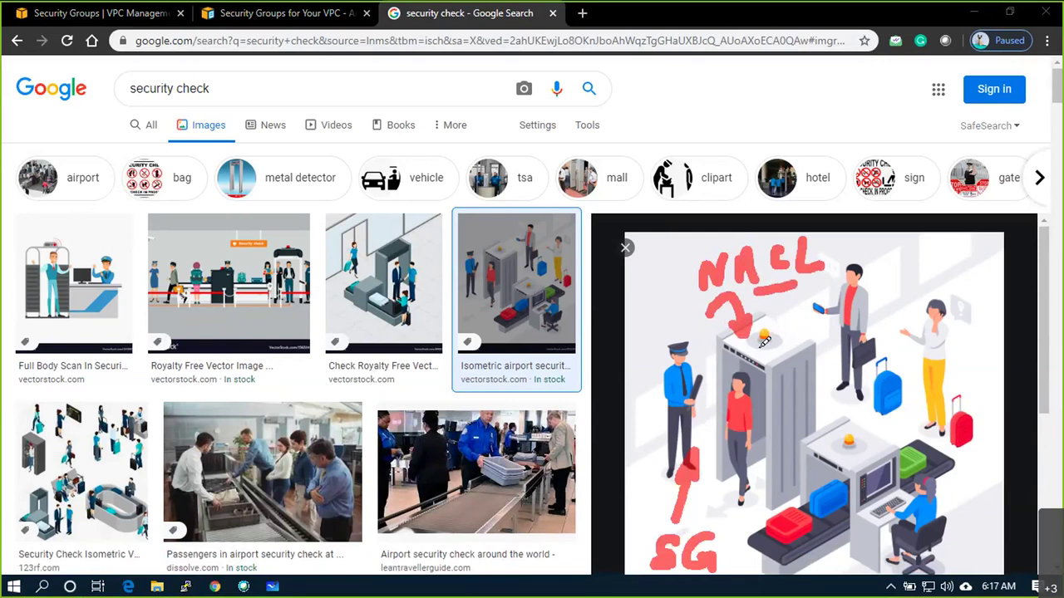
key("ctrl+z")
key("ctrl+z")
key("ctrl+z")
key("ctrl+z")
key("ctrl+z")
key("ctrl+z")
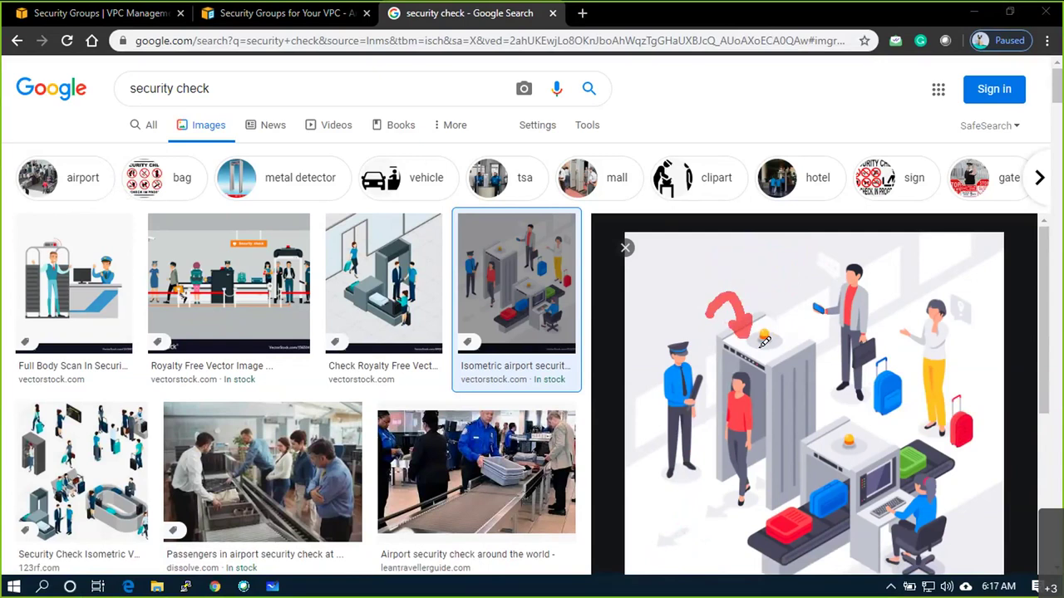
key("ctrl+z")
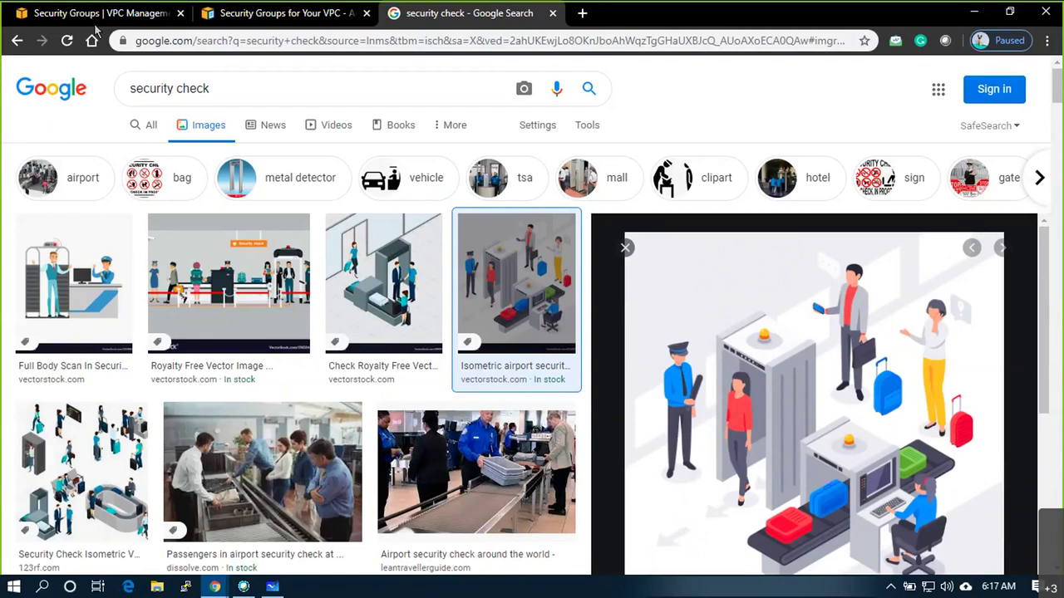
left_click(95, 17)
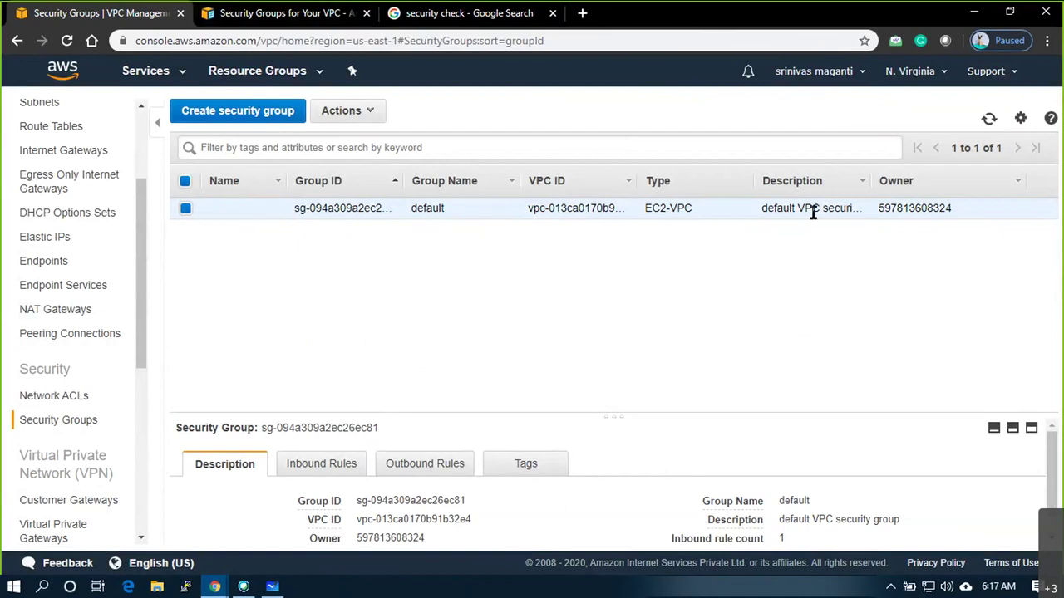
Start a new security group and name it EUS_VPC1_SG1
left_click(241, 111)
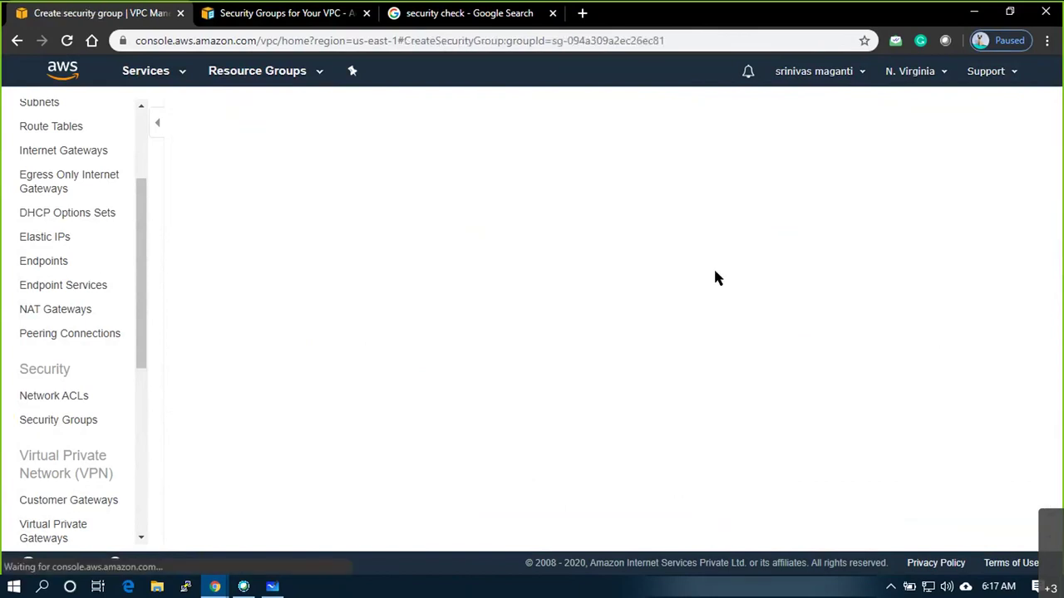
left_click(366, 214)
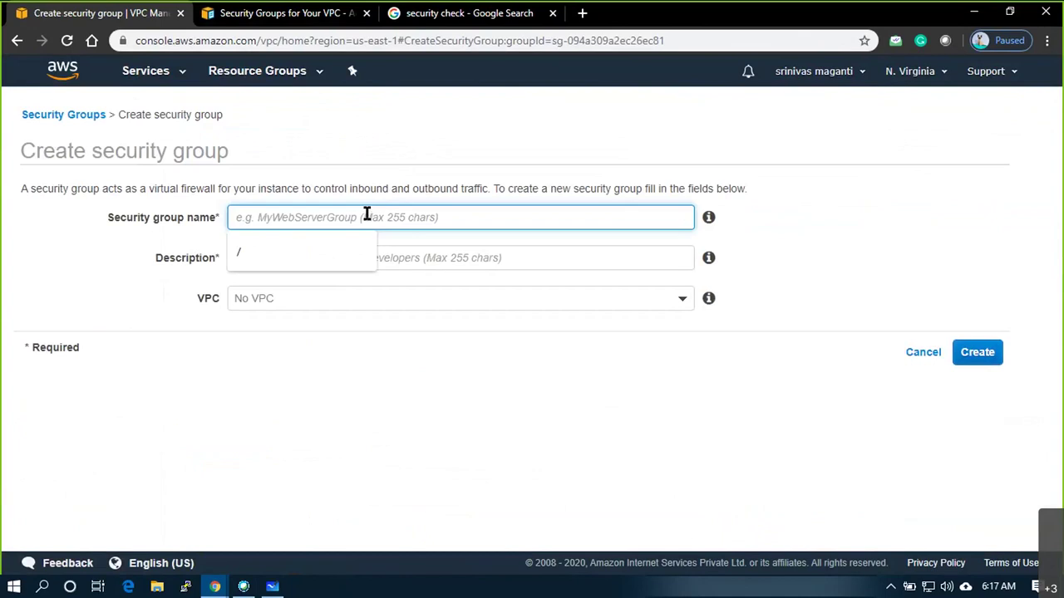
type("EUS_")
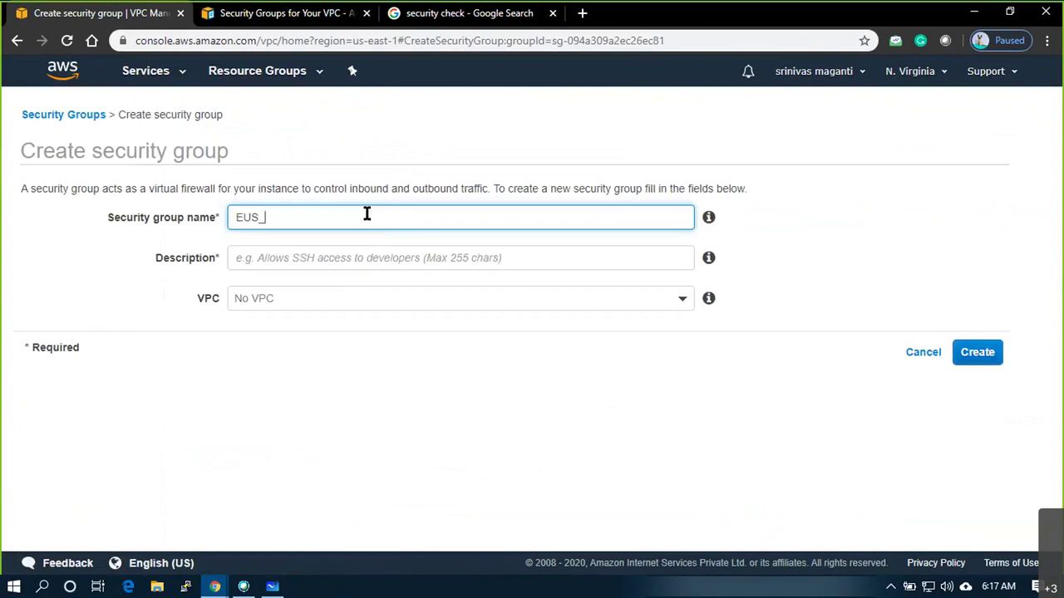
type("VPC1_SG1")
key("Tab")
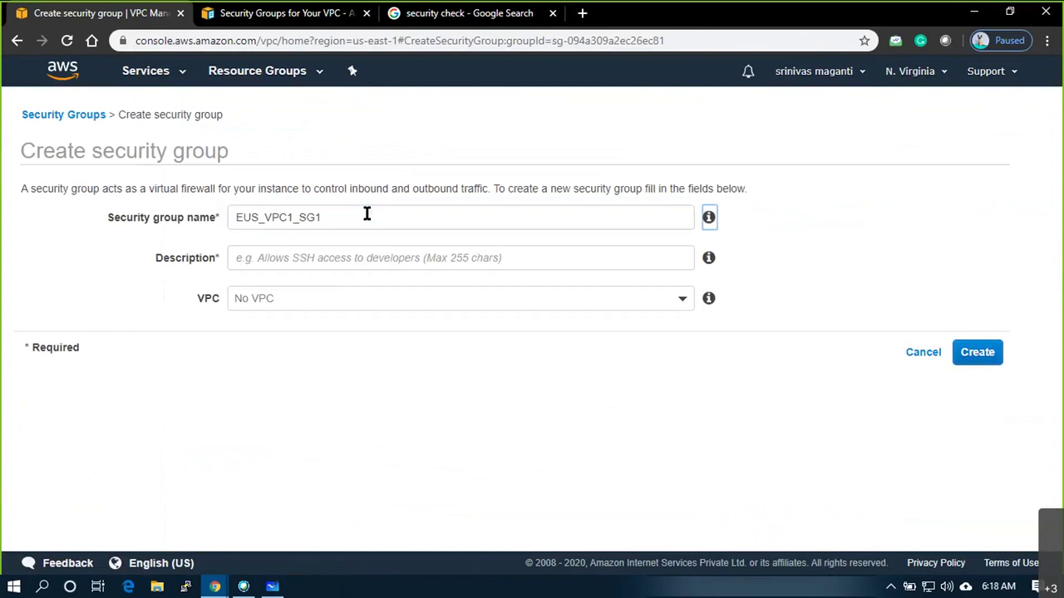
Describe it as 'Allow Deny Ports', place it in vpc-013ca0170b91b32e4 and create it
left_click(347, 264)
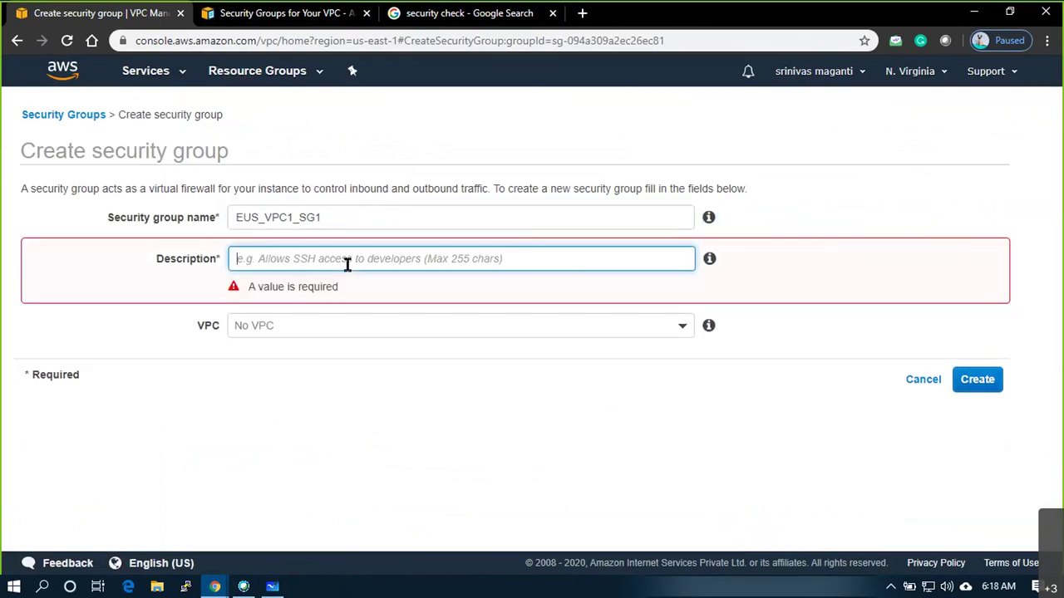
type("Allow")
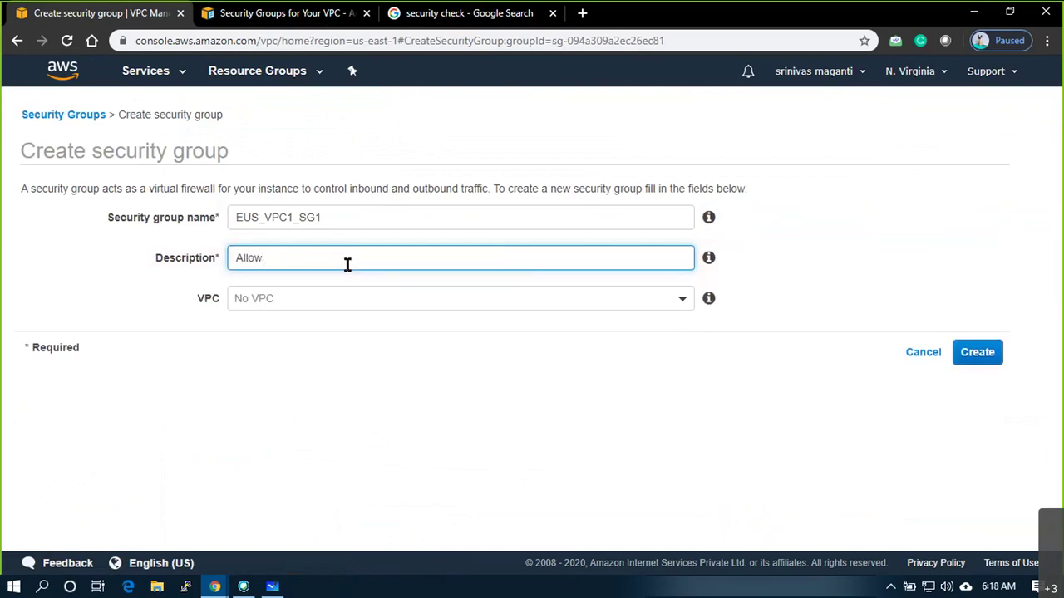
type(" Deny Ports")
left_click(341, 302)
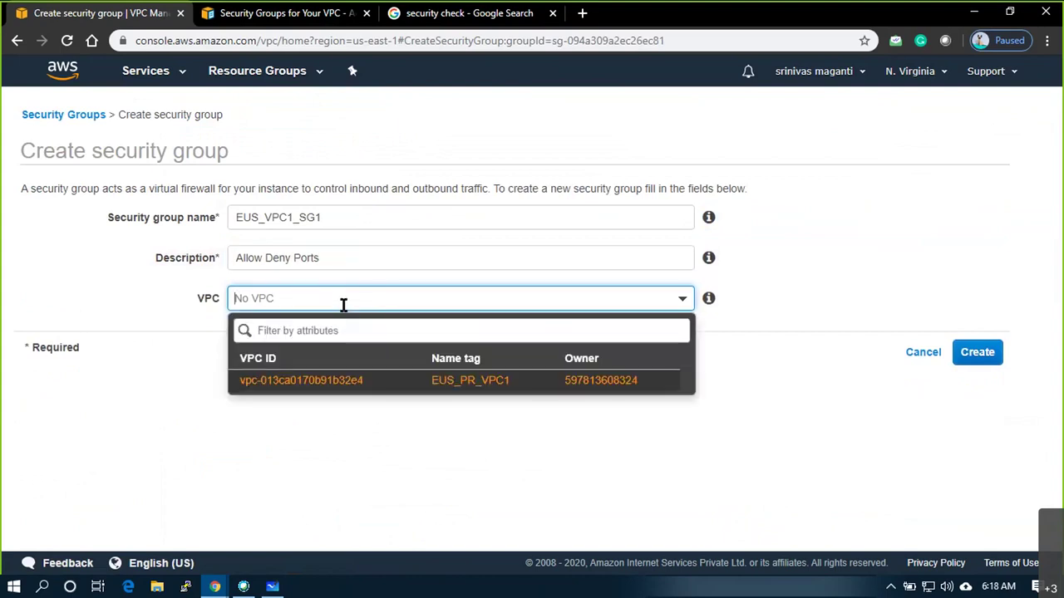
left_click(342, 387)
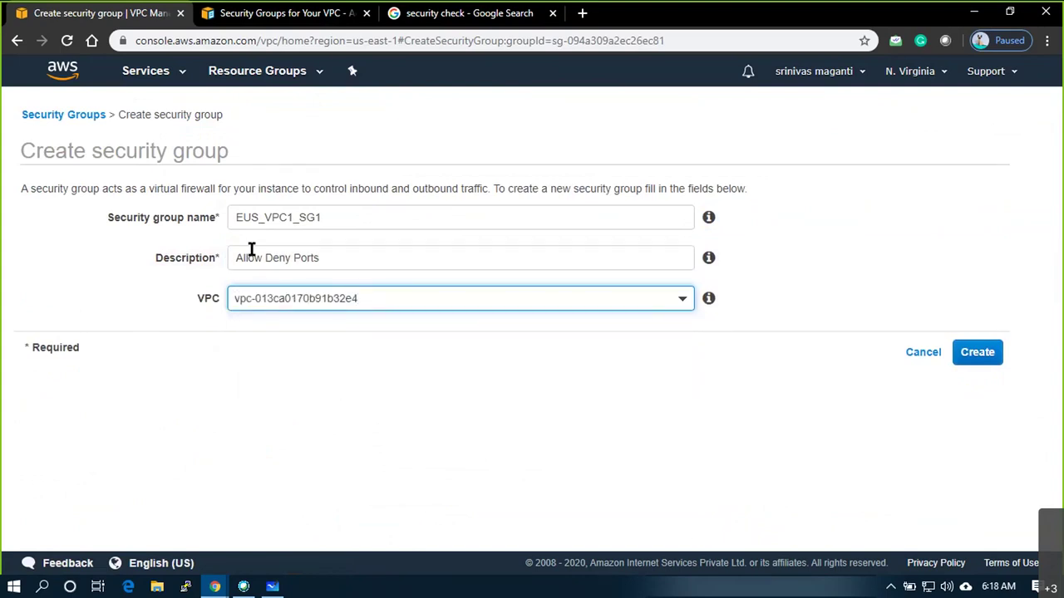
left_click(989, 364)
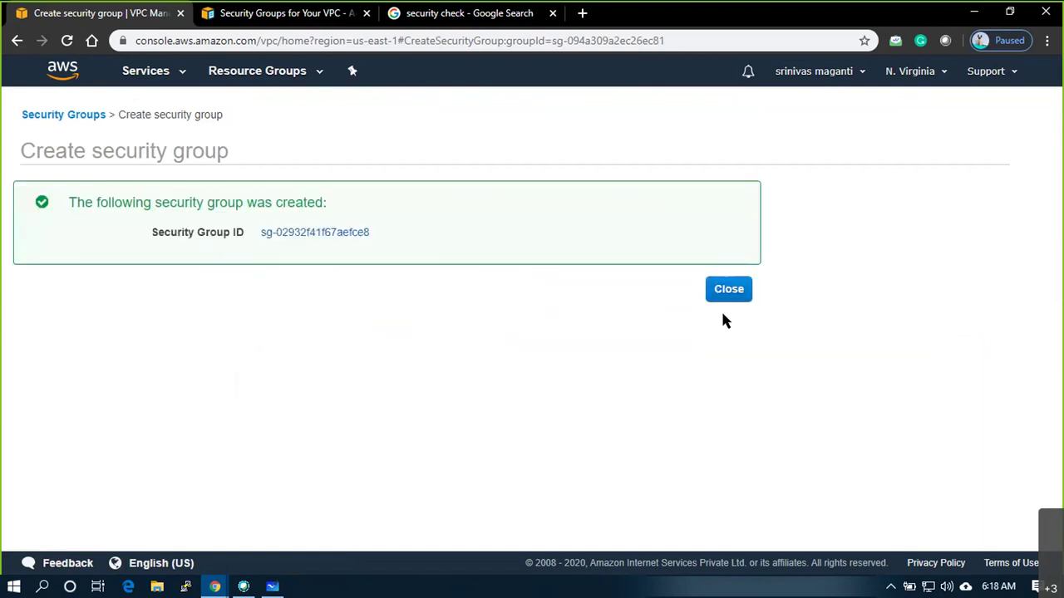
Close the confirmation and enter EUS_VPC1_SG1 as the new group's Name tag
left_click(724, 294)
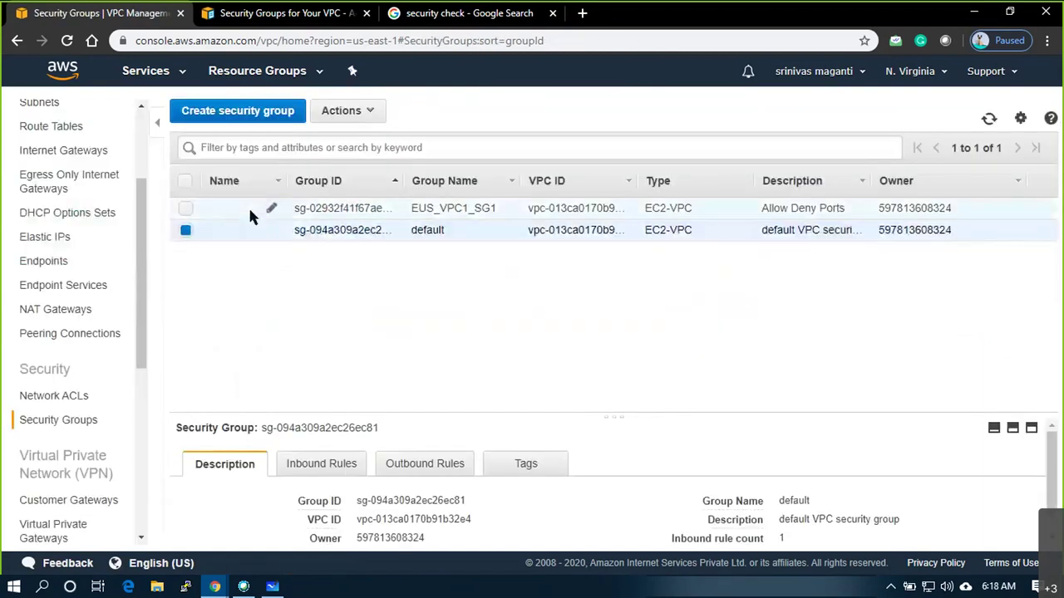
left_click(274, 207)
type("EUS_VPC1_SG1")
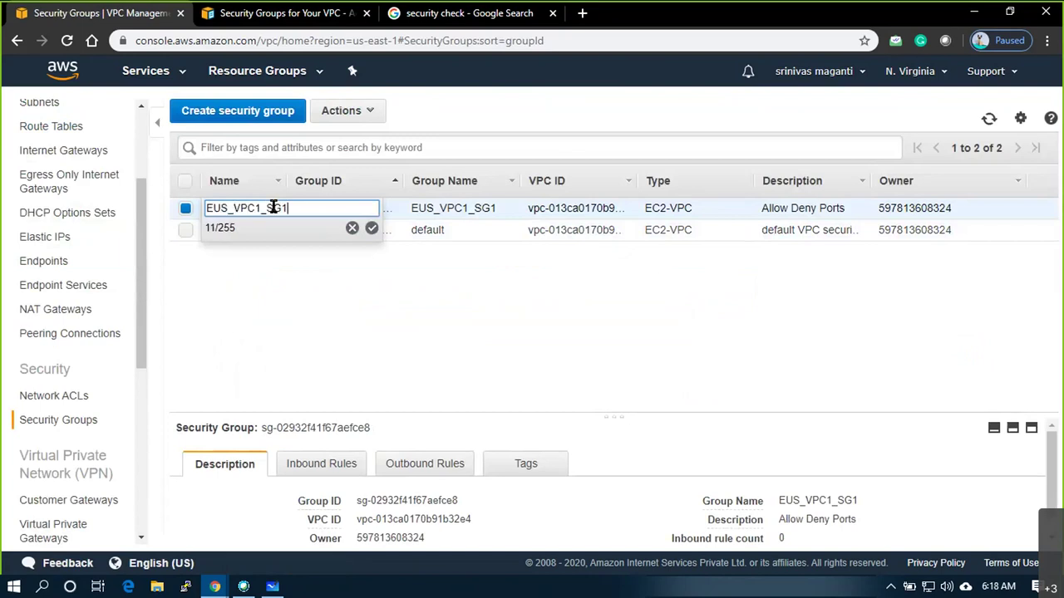
key("Return")
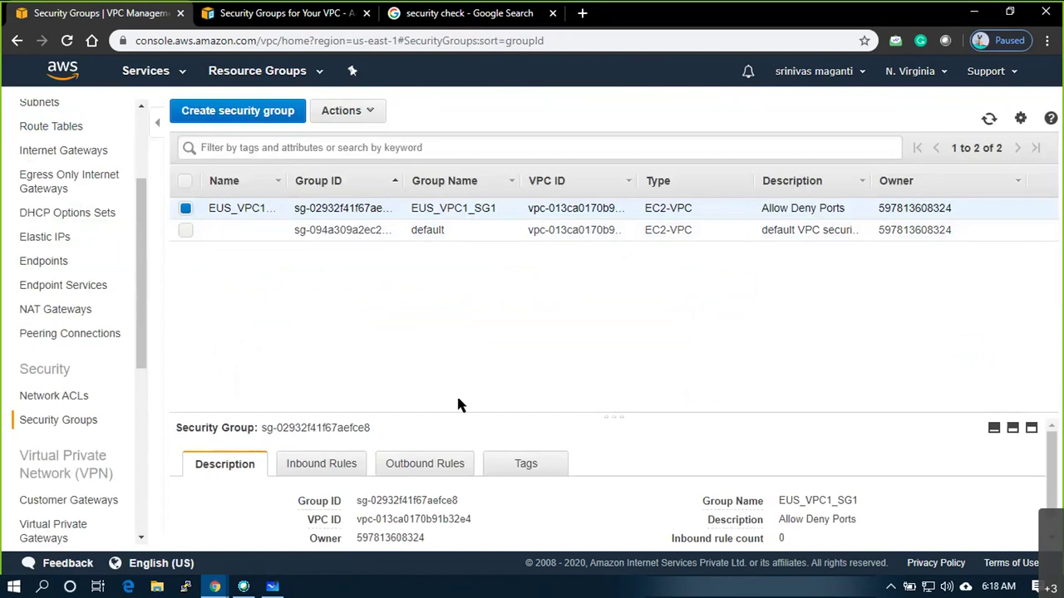
Open EUS_VPC1_SG1's inbound rules for editing and add a new rule row
left_click_drag(617, 418, 609, 266)
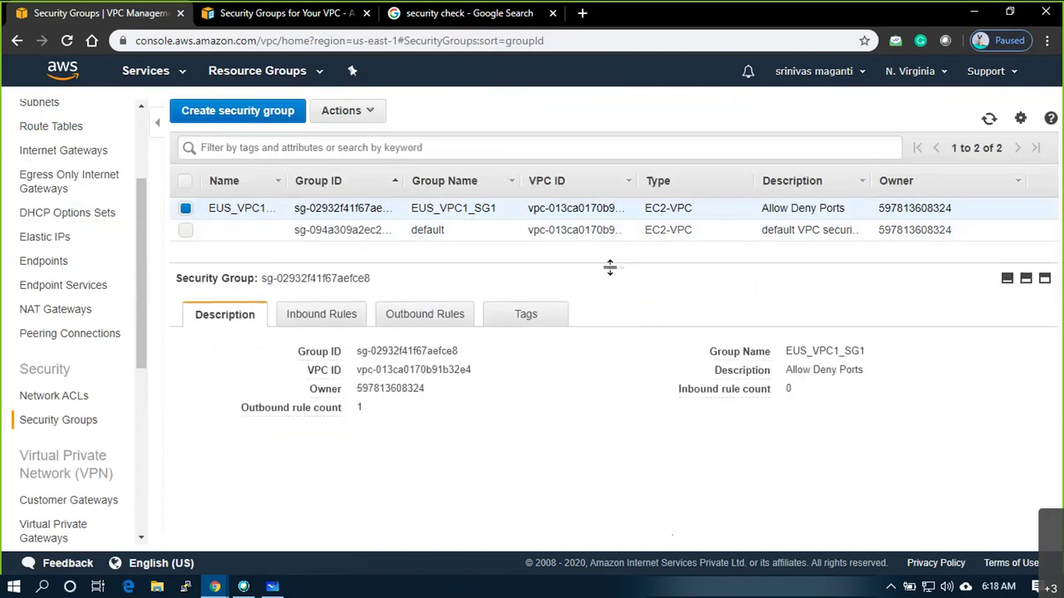
left_click(316, 325)
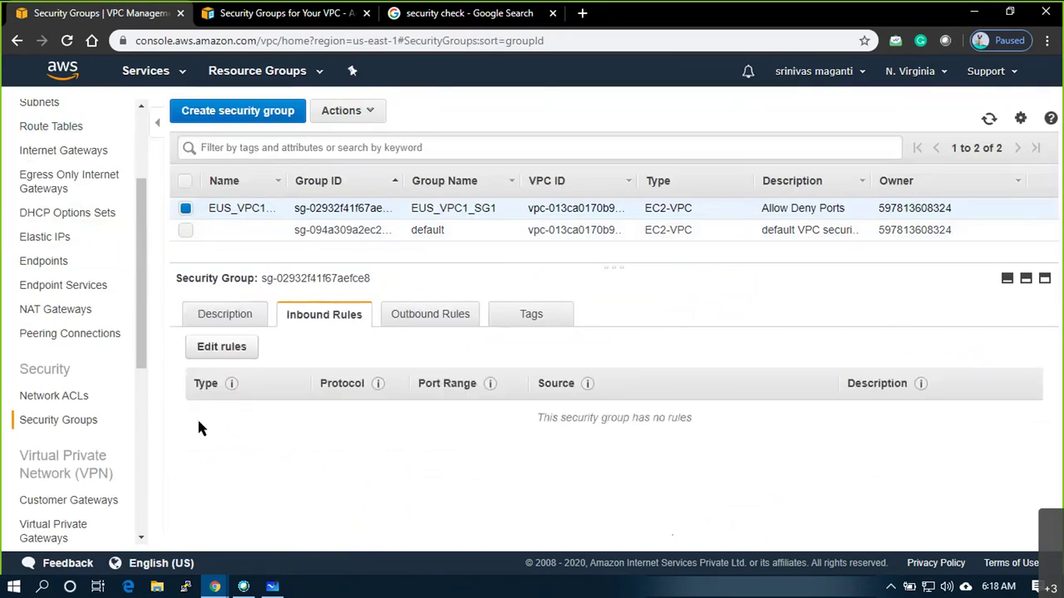
left_click(228, 356)
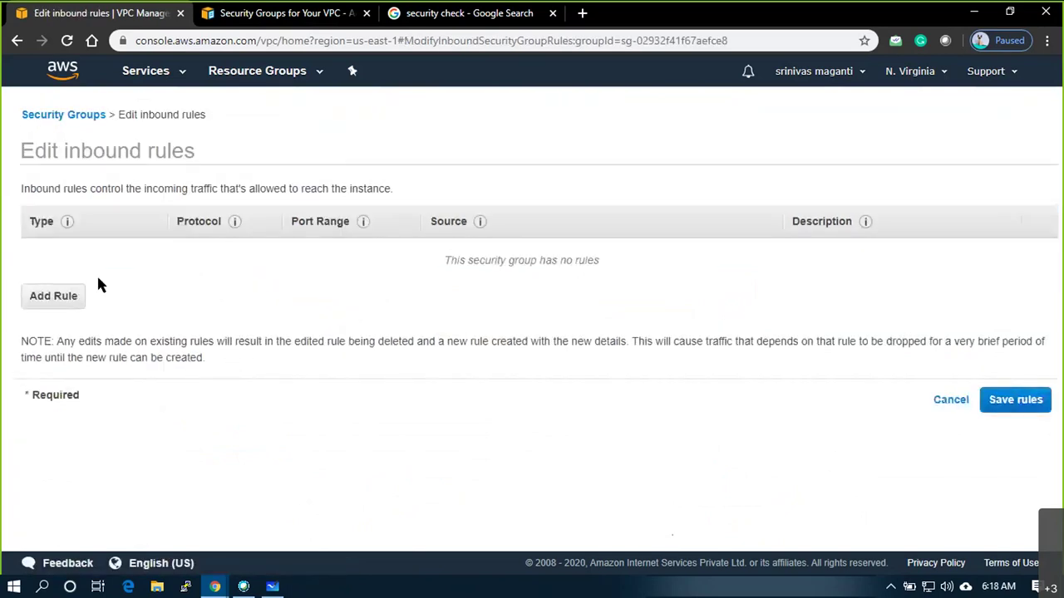
left_click(56, 305)
Make the rule All ICMP - IPv4 from Anywhere, described 'Ping request', and add another row
left_click(107, 258)
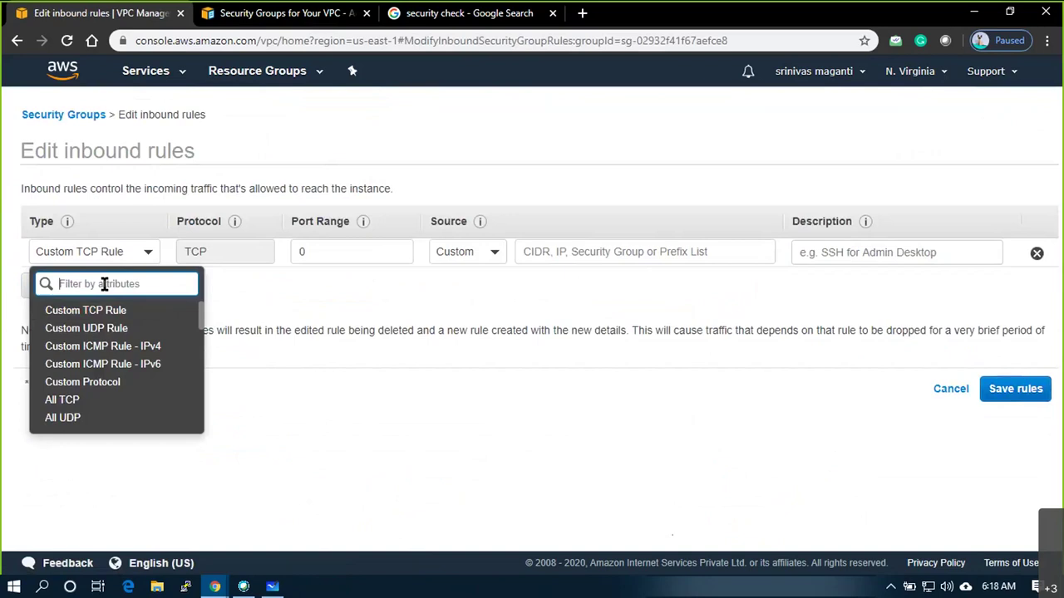
type("icm")
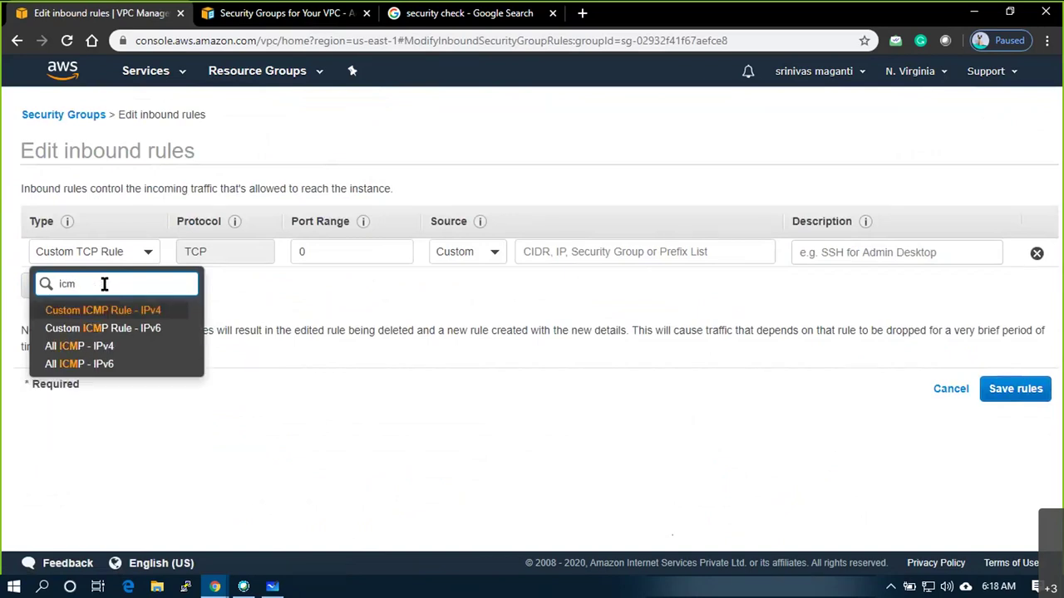
left_click(91, 350)
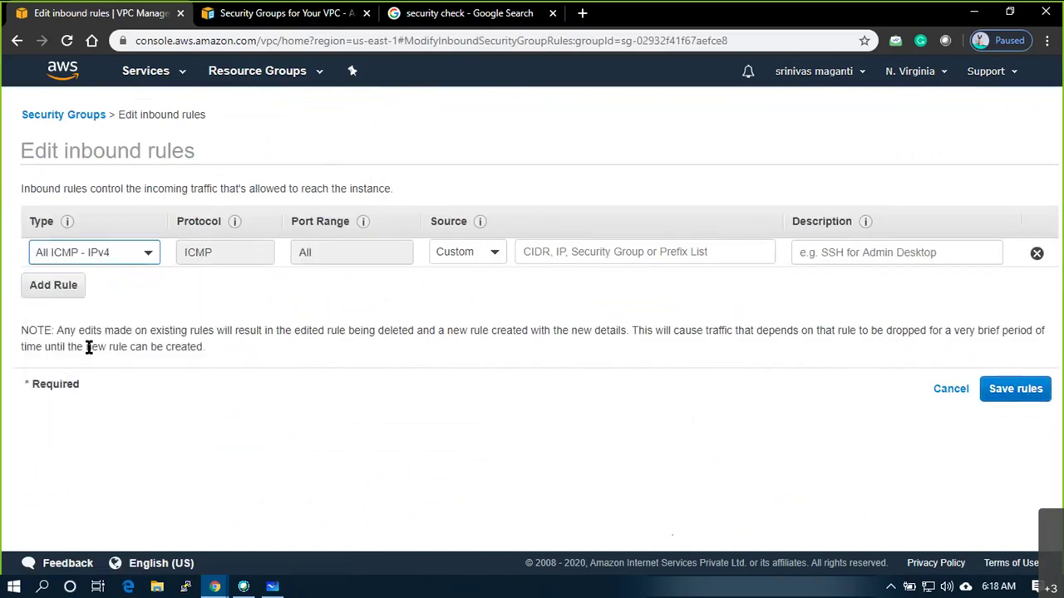
left_click(458, 253)
left_click(457, 305)
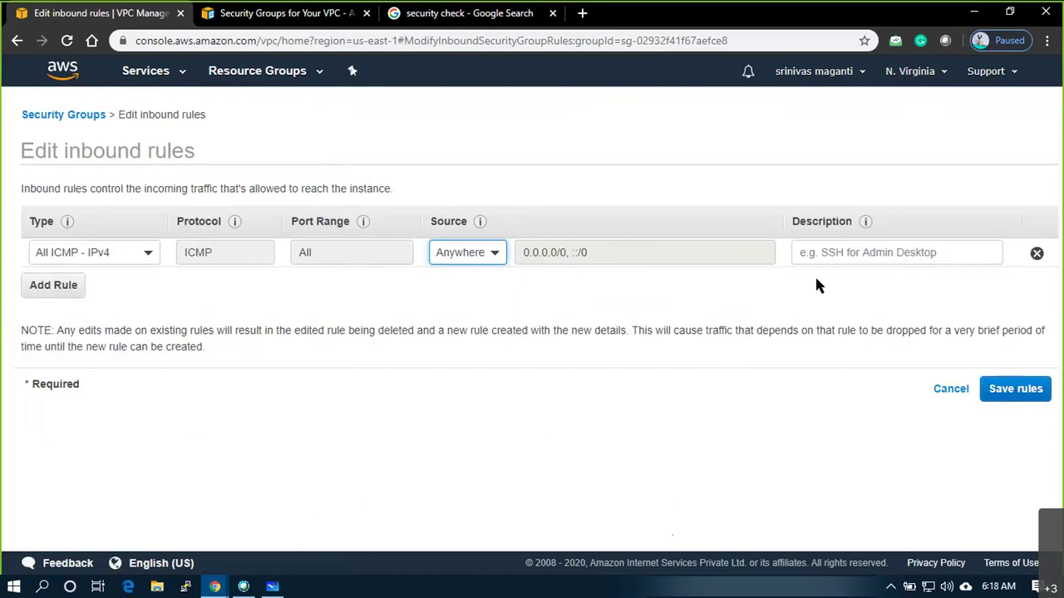
left_click(831, 251)
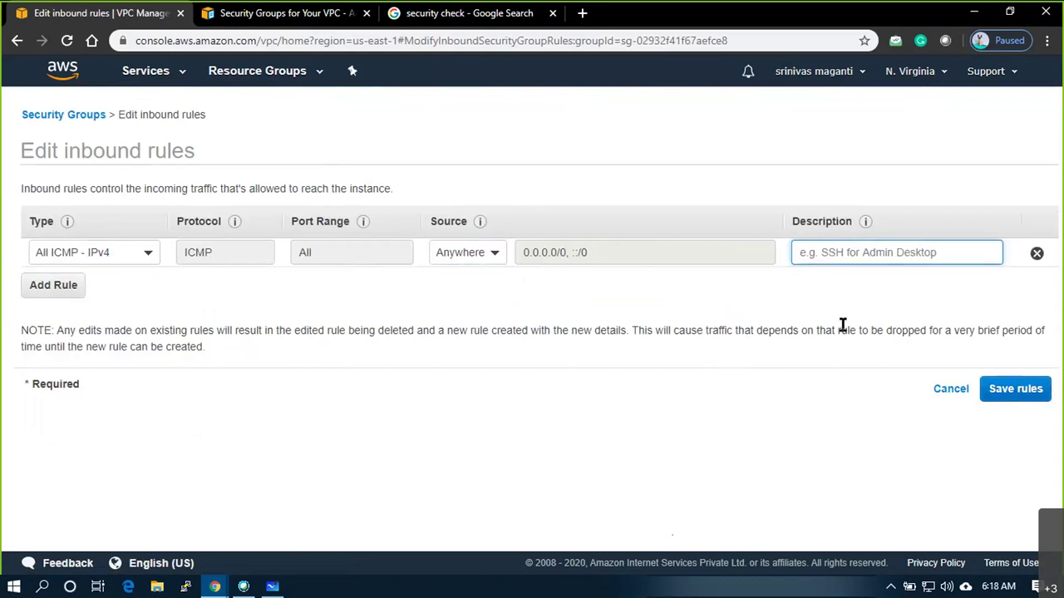
type("Ping")
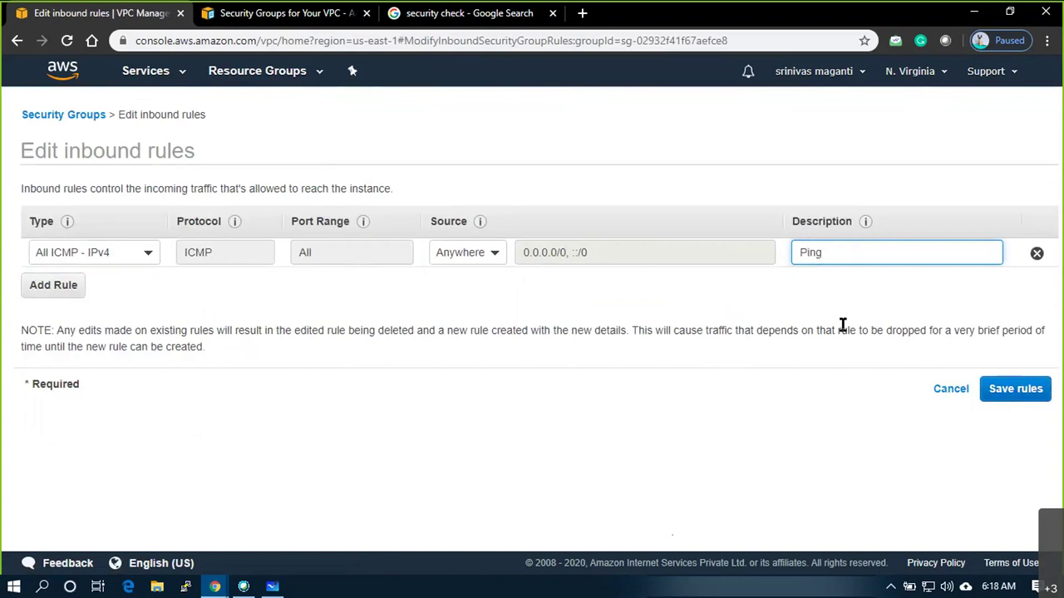
type(" request")
left_click(75, 283)
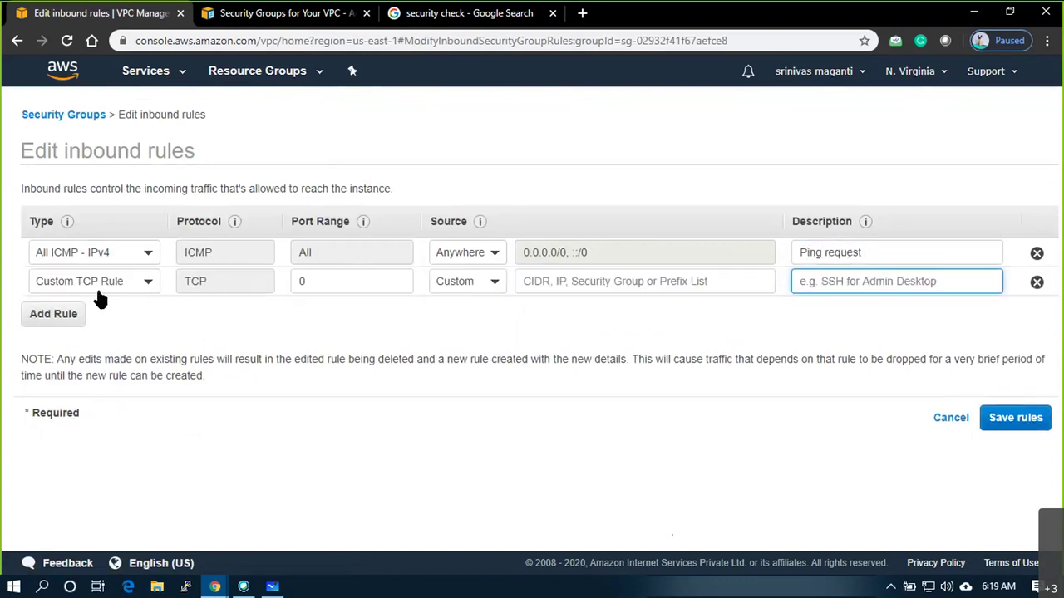
Set the second rule to RDP, TCP 3389, from Anywhere (0.0.0.0/0, ::/0) and save both rules
left_click(125, 284)
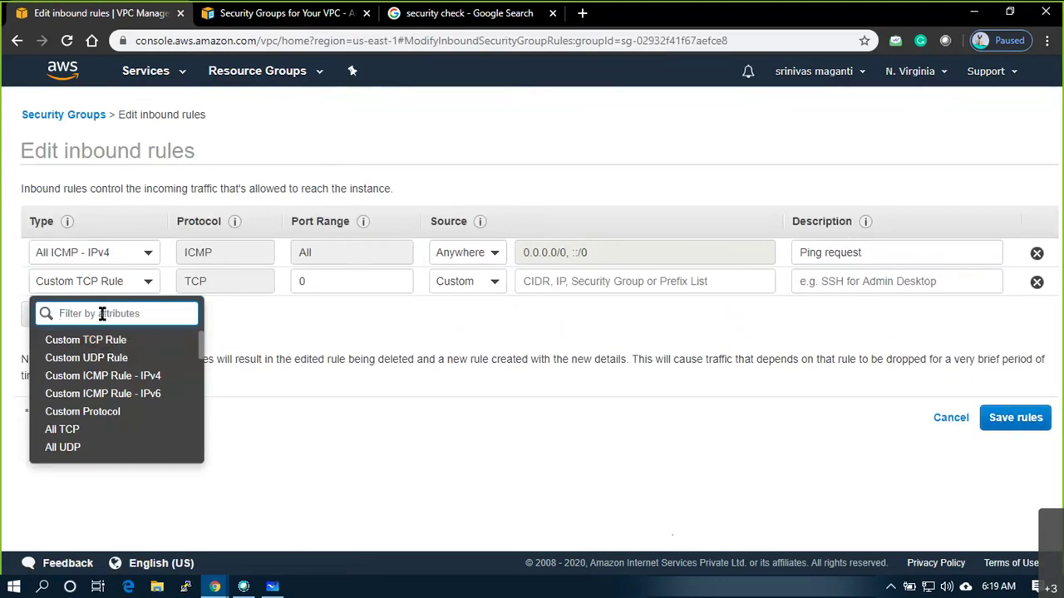
type("rdp")
left_click(57, 340)
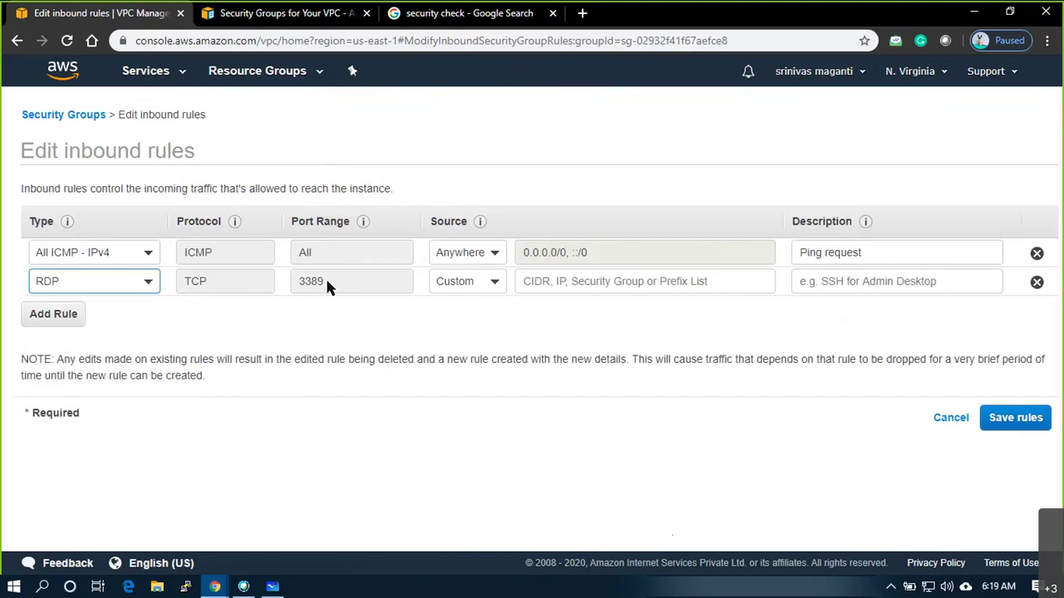
left_click(489, 282)
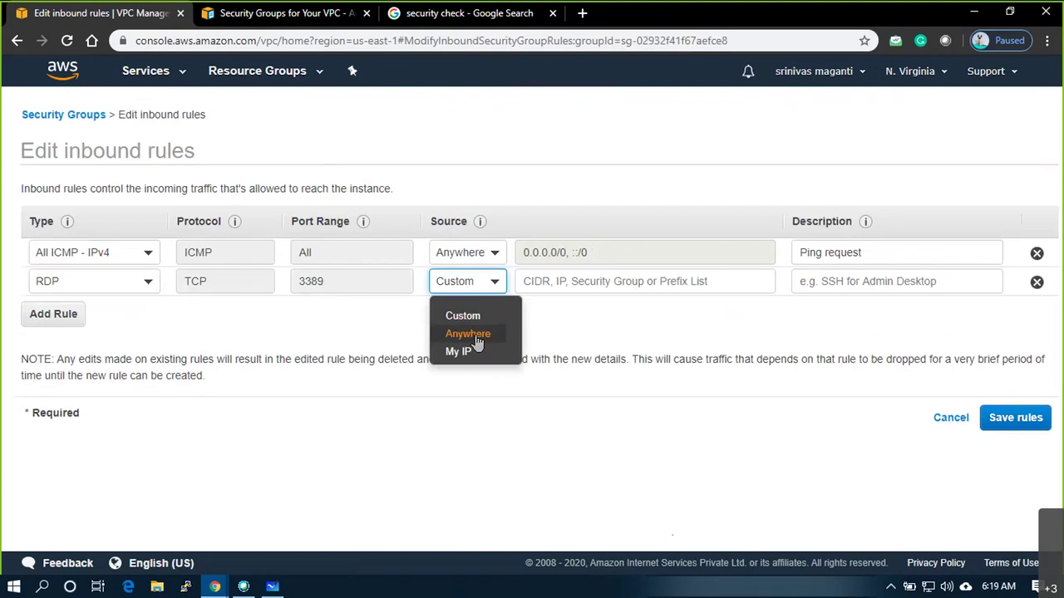
left_click(478, 339)
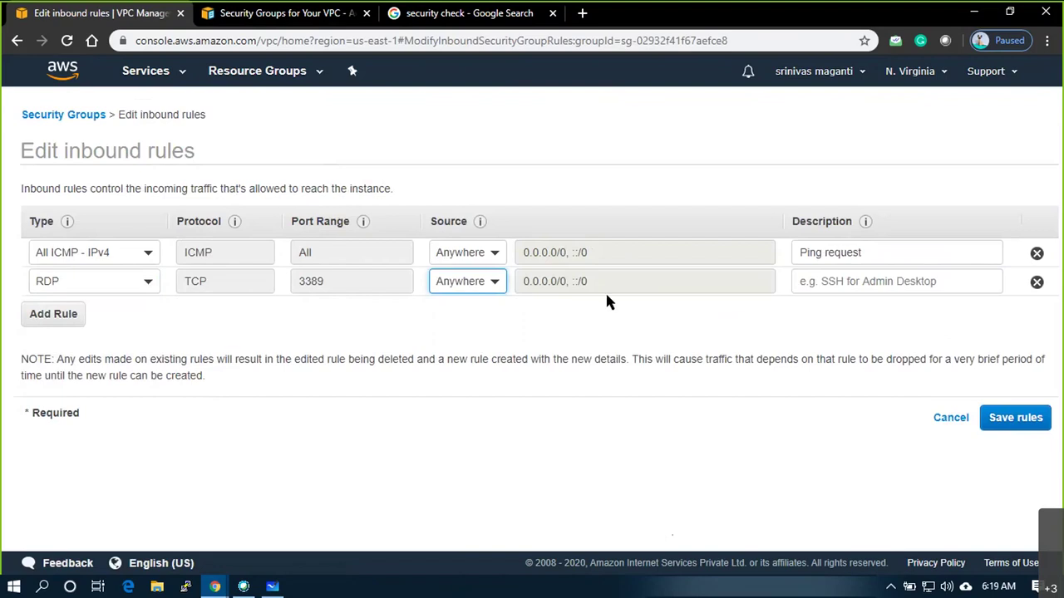
left_click_drag(600, 282, 499, 274)
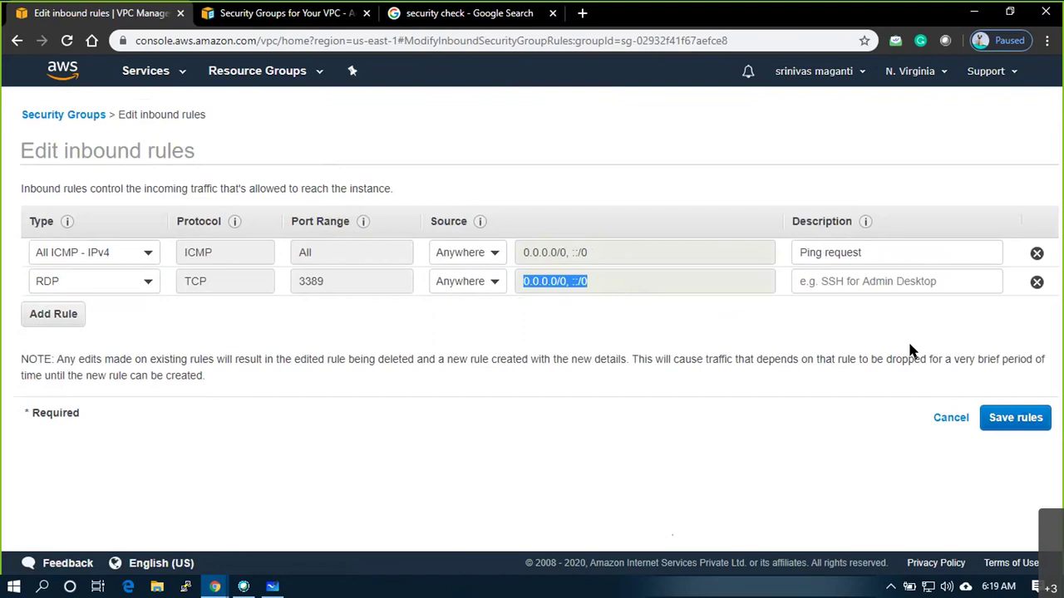
left_click(1016, 420)
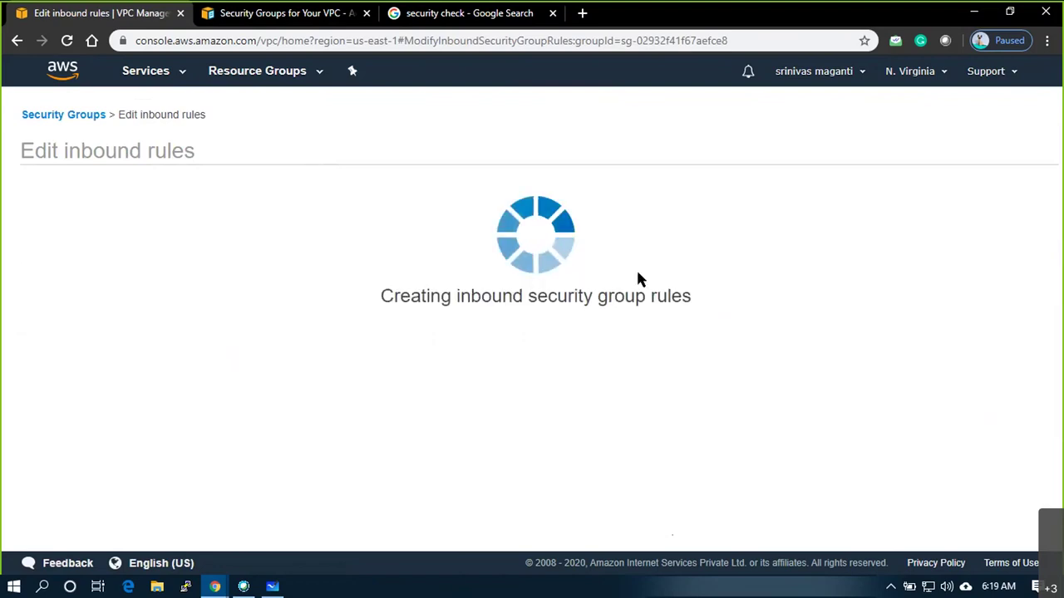
Review the saved RDP and ICMP rules in the group list, then bring up the Whiteboard VPC diagram
left_click(729, 250)
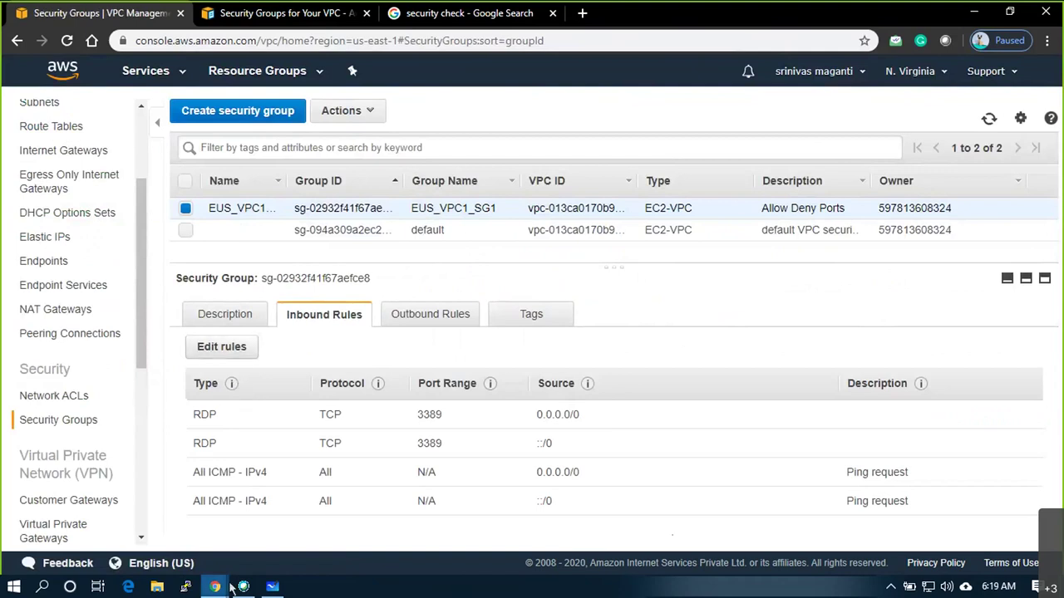
left_click(271, 587)
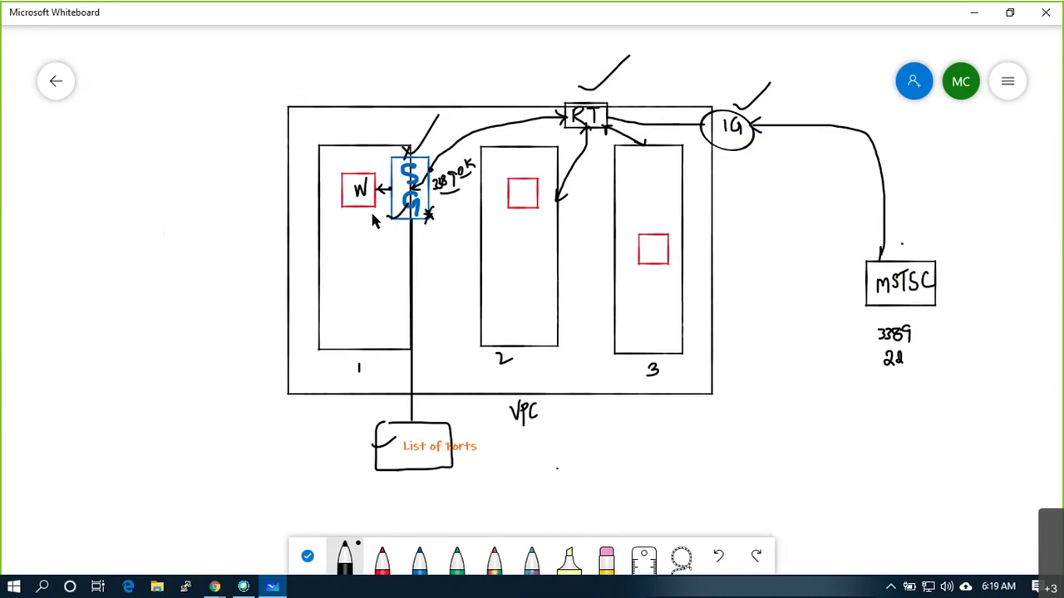
Tick the W box on the VPC diagram and return to EUS_VPC1_SG1's inbound rules in AWS
left_click(343, 166)
left_click_drag(344, 166, 364, 152)
key("alt+Tab")
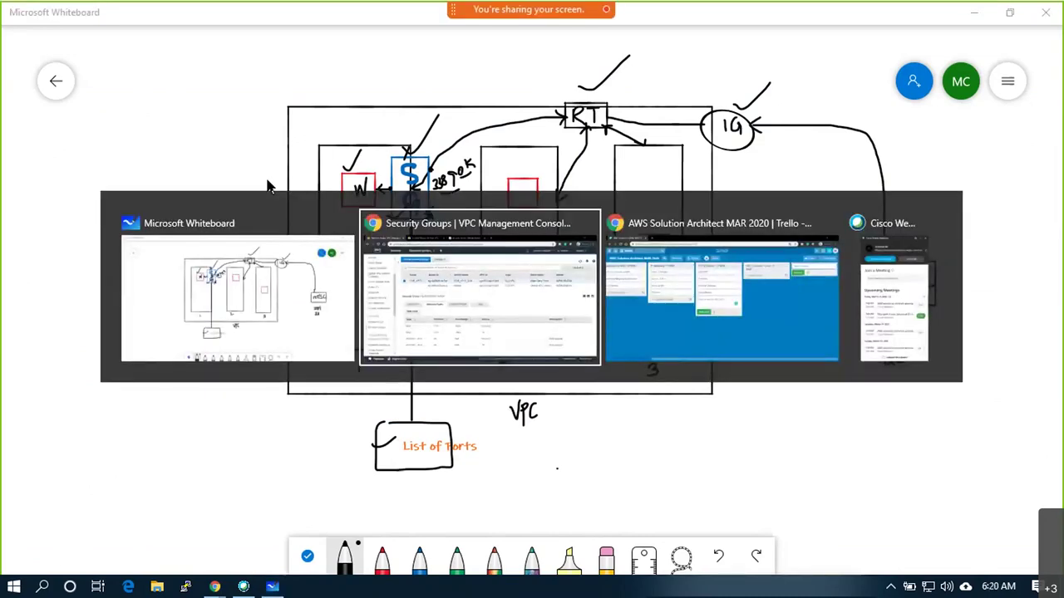
scroll(133, 112, "up", 3)
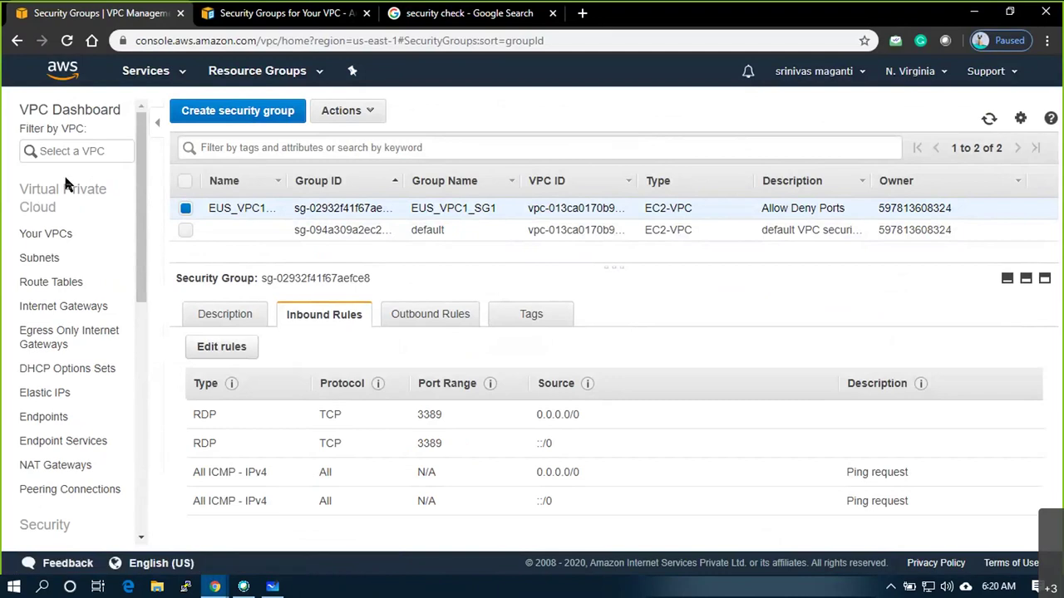
Scroll through the security group page, then go to the EC2 console from the Services menu
scroll(93, 376, "down", 3)
scroll(108, 326, "up", 2)
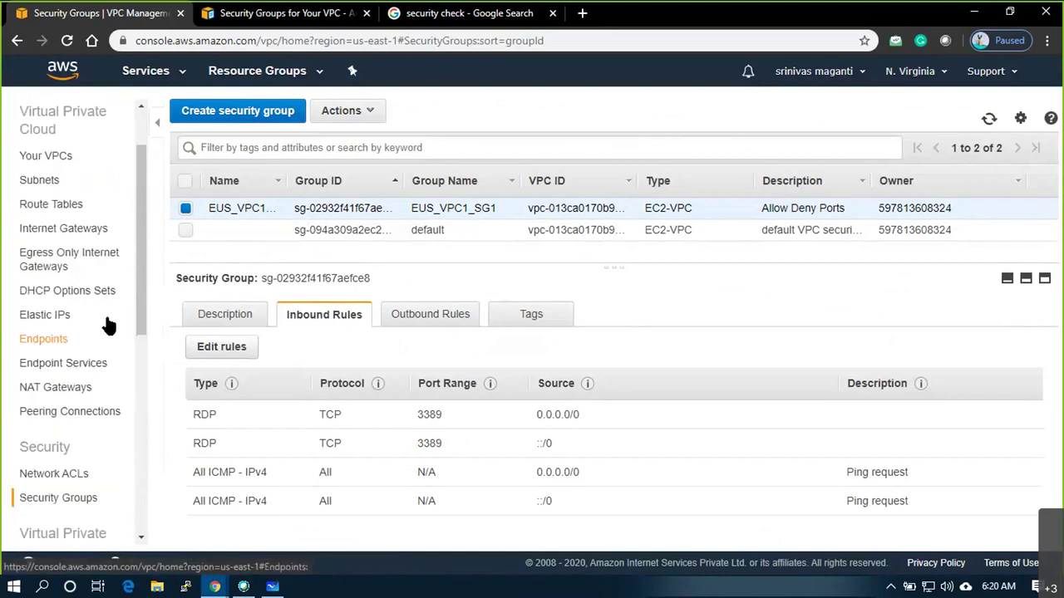
scroll(114, 193, "up", 2)
scroll(50, 332, "down", 2)
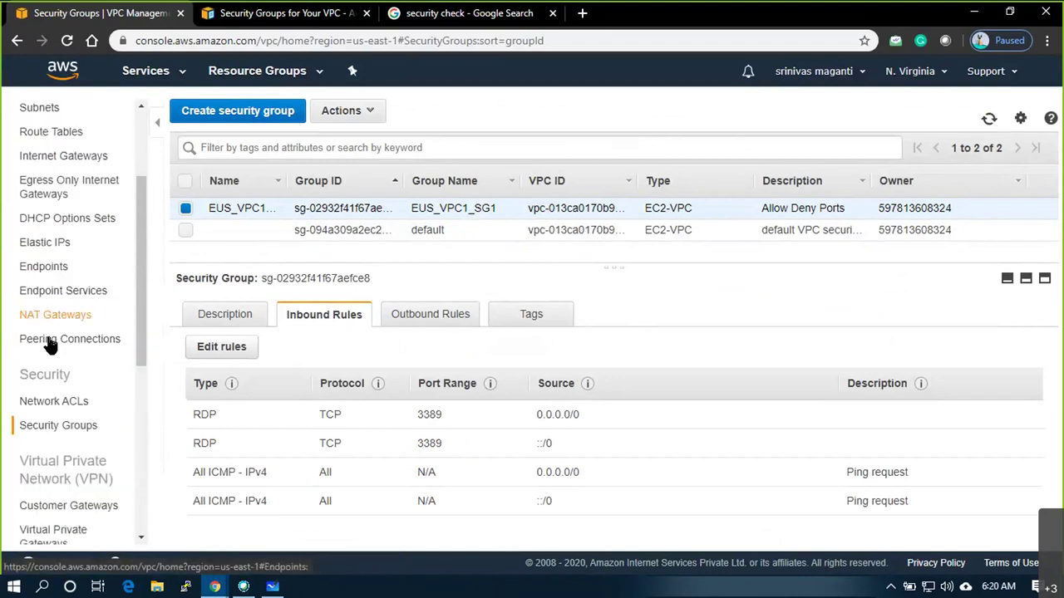
scroll(50, 345, "down", 5)
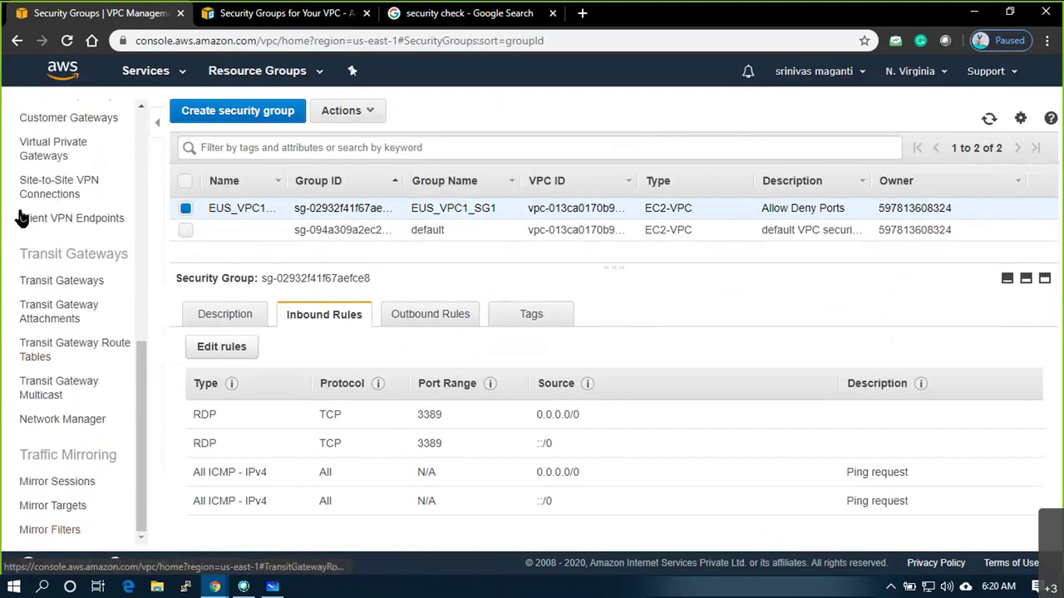
scroll(34, 229, "up", 6)
scroll(62, 333, "down", 3)
scroll(71, 303, "up", 3)
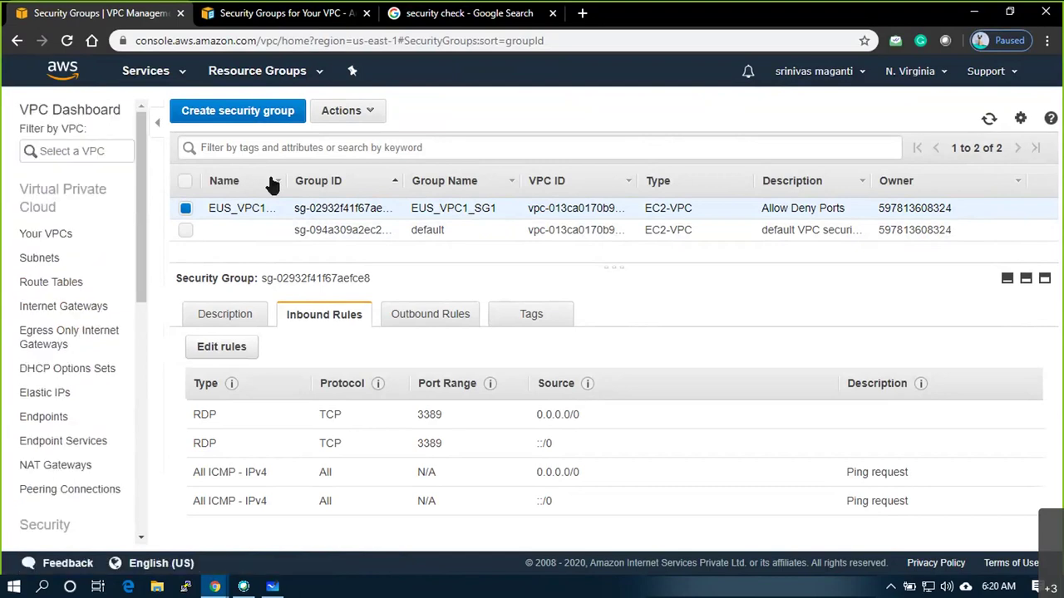
left_click(188, 78)
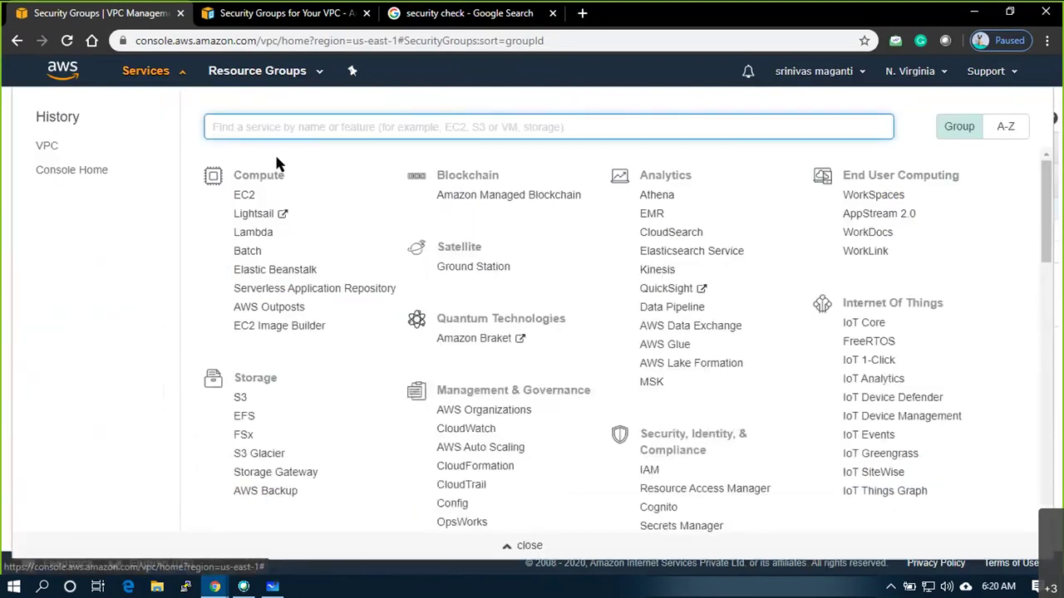
left_click(242, 198)
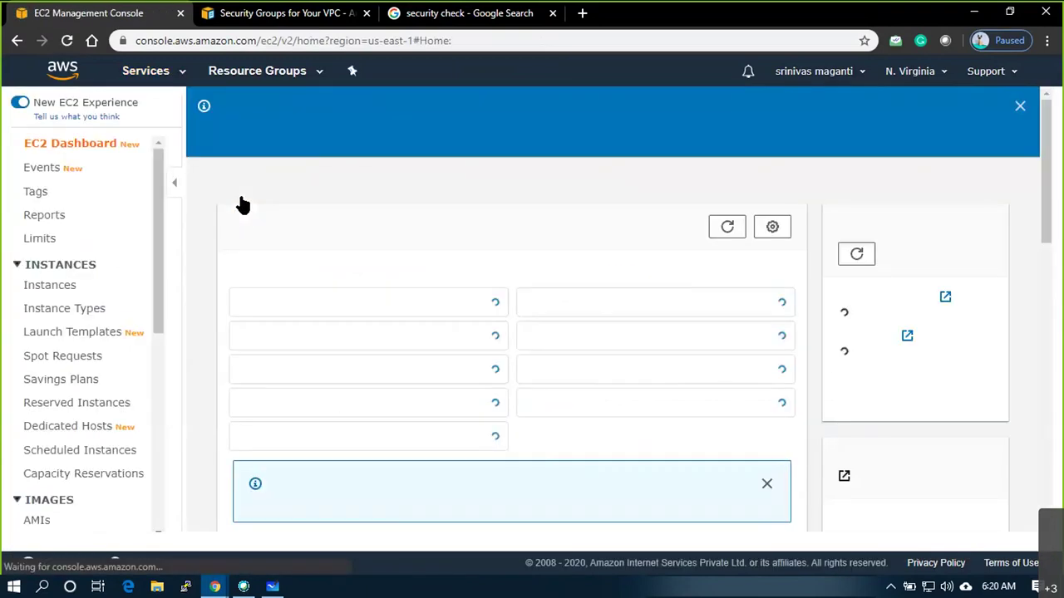
View the empty EC2 Instances list, then the six existing key pairs
left_click(50, 286)
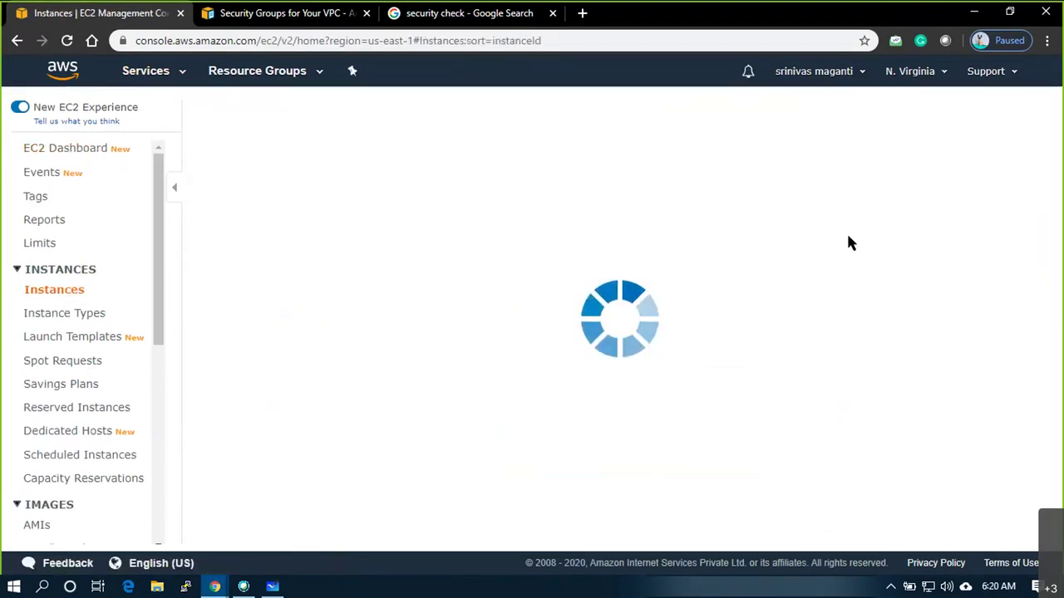
scroll(69, 291, "down", 1)
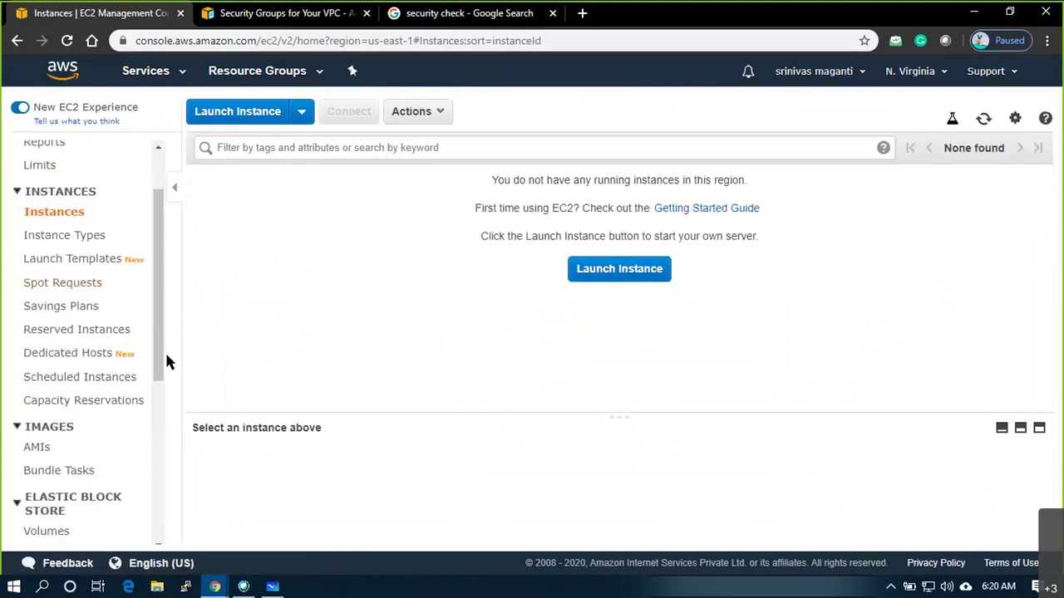
scroll(97, 370, "down", 3)
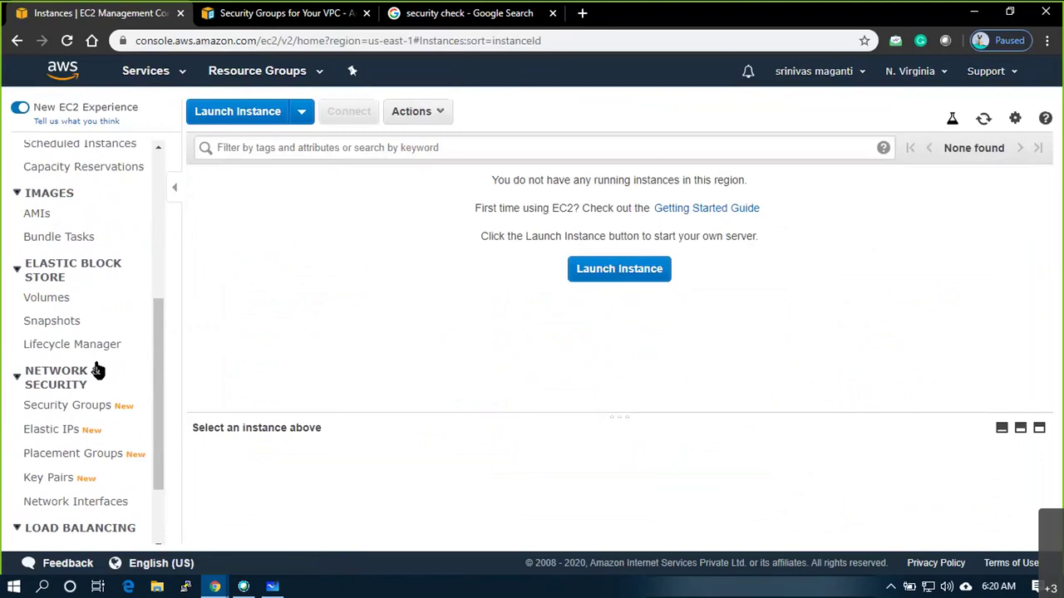
scroll(97, 369, "down", 1)
left_click(70, 400)
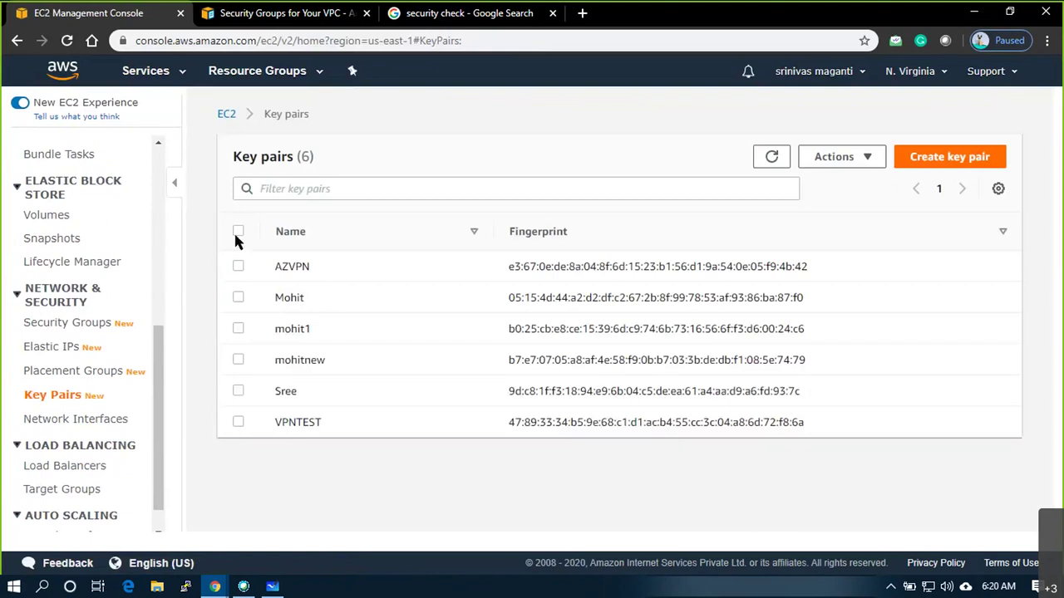
Delete all six EC2 key pairs, confirming the deletion with 'delete'
left_click(236, 233)
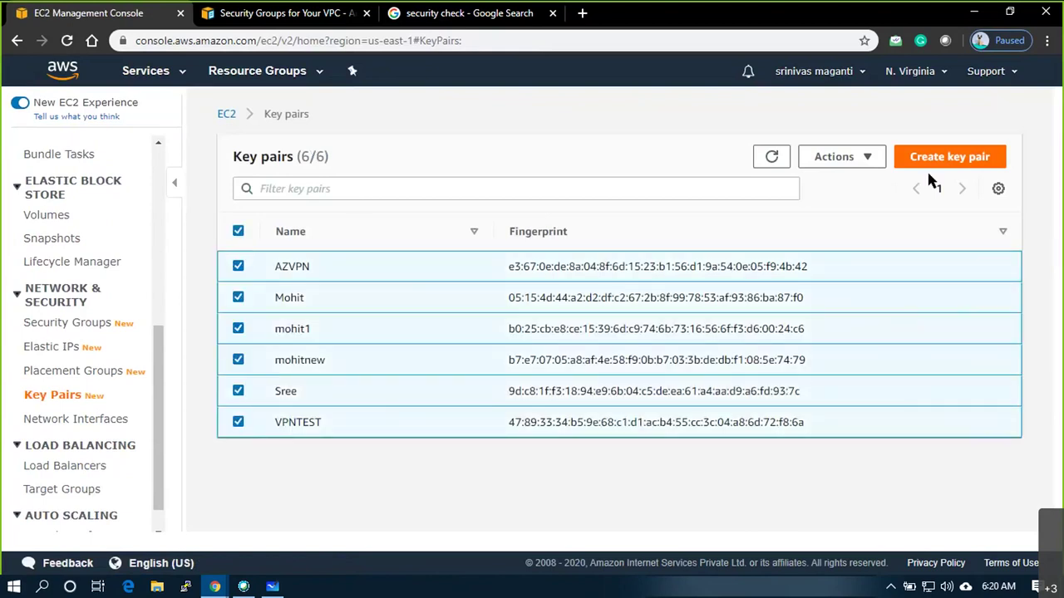
left_click(874, 161)
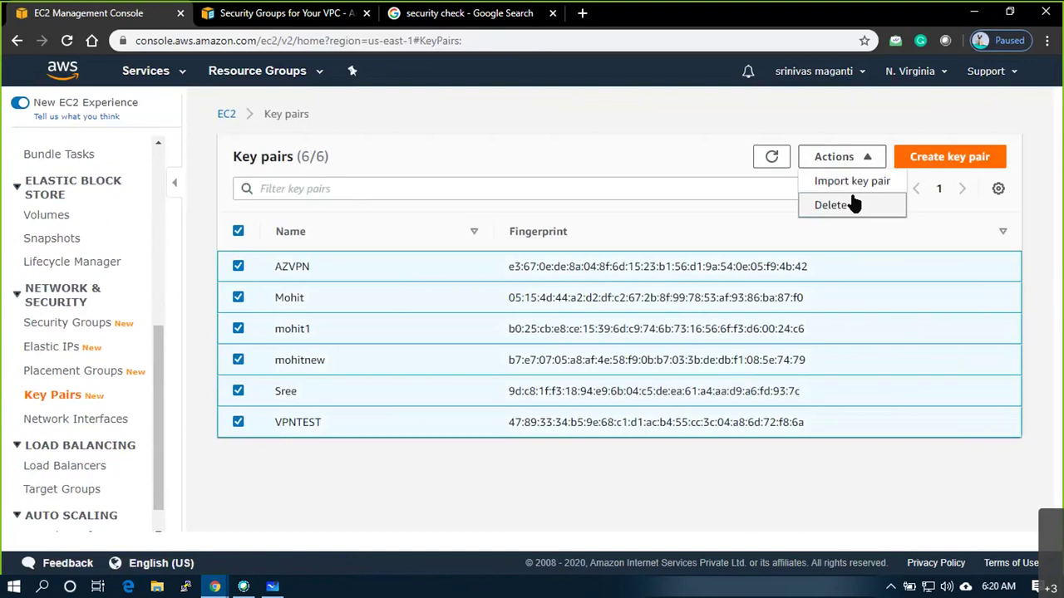
left_click(853, 204)
left_click(564, 344)
type("delete")
left_click(788, 382)
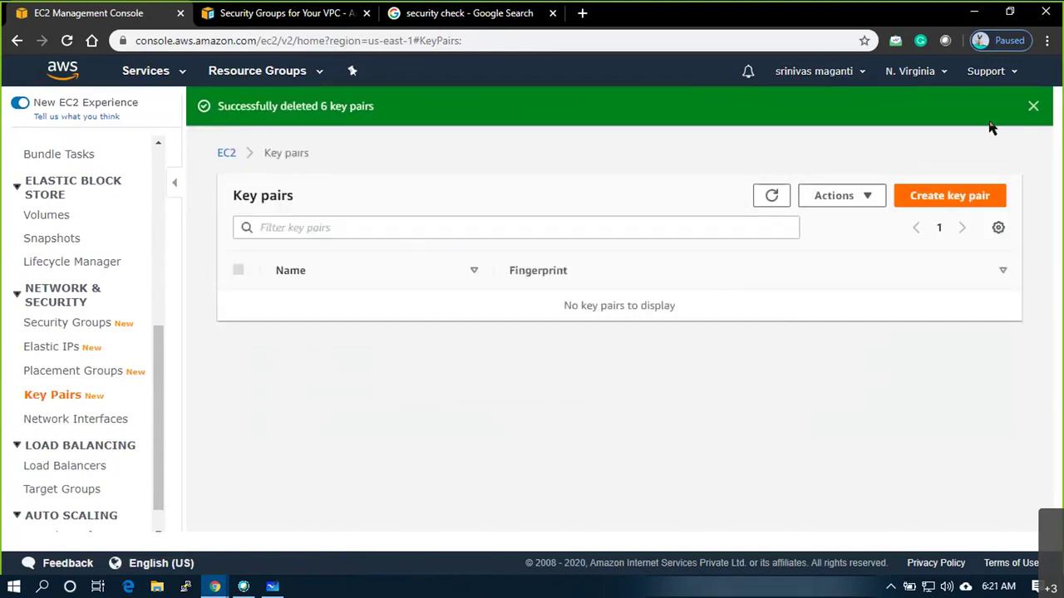
left_click(1034, 107)
Return to the EC2 Instances list
scroll(54, 345, "up", 3)
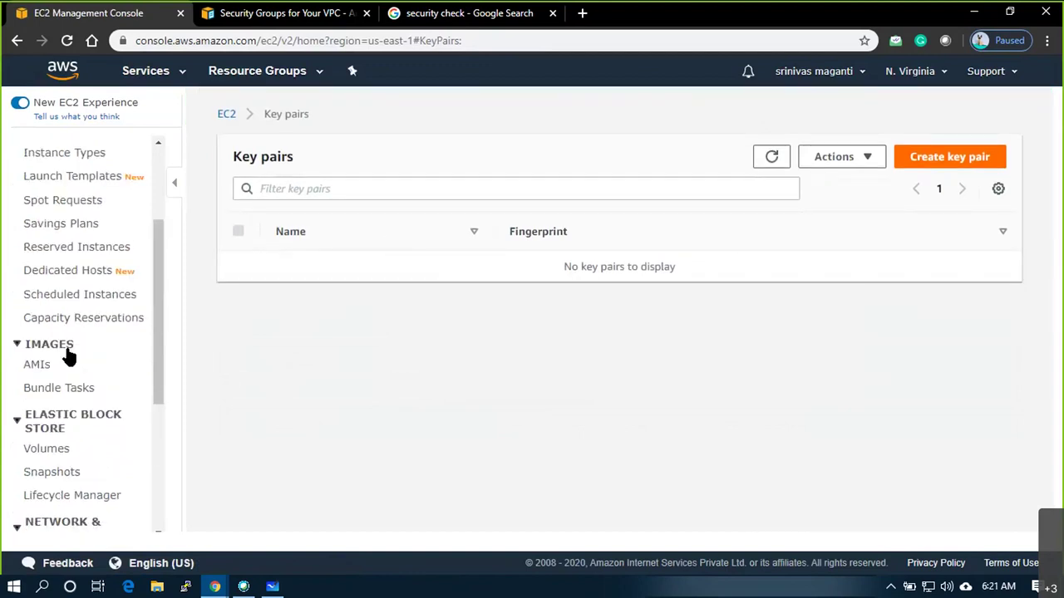
scroll(69, 355, "up", 3)
left_click(45, 290)
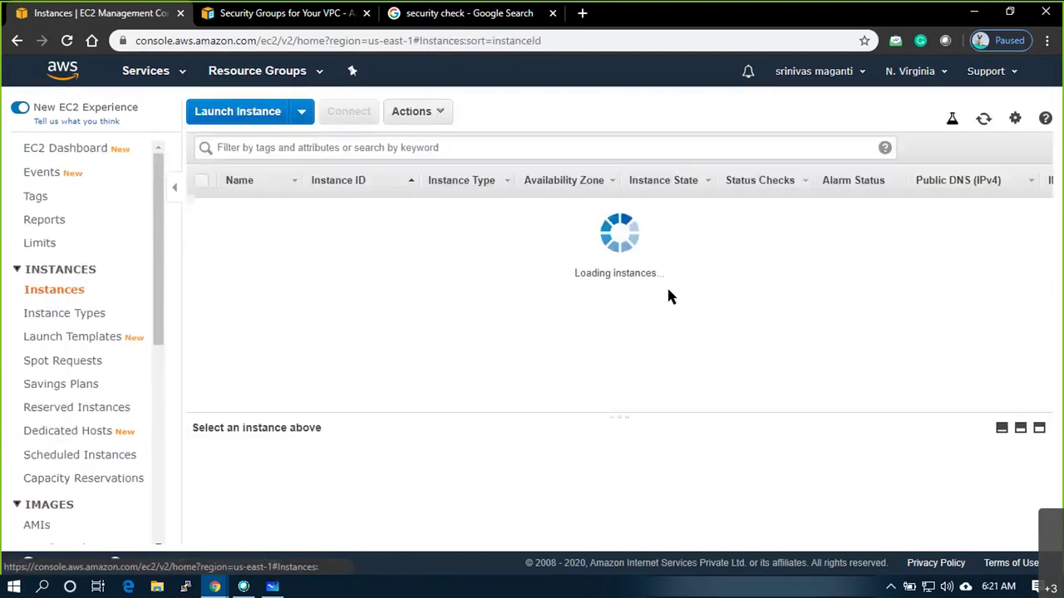
Start a new instance launch from the Microsoft Windows Server 2019 Base image
left_click(611, 271)
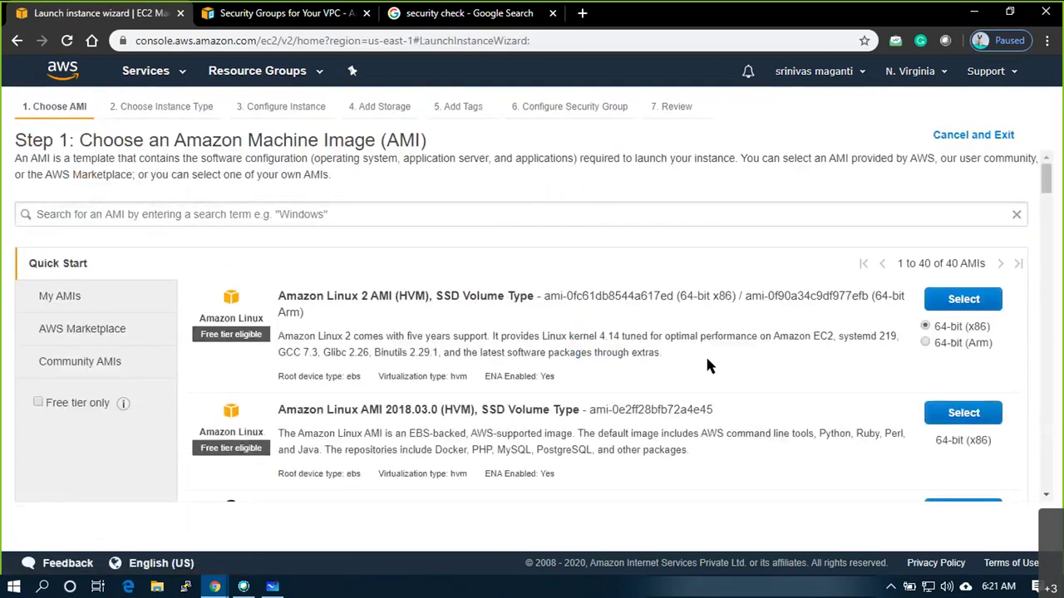
scroll(441, 379, "down", 7)
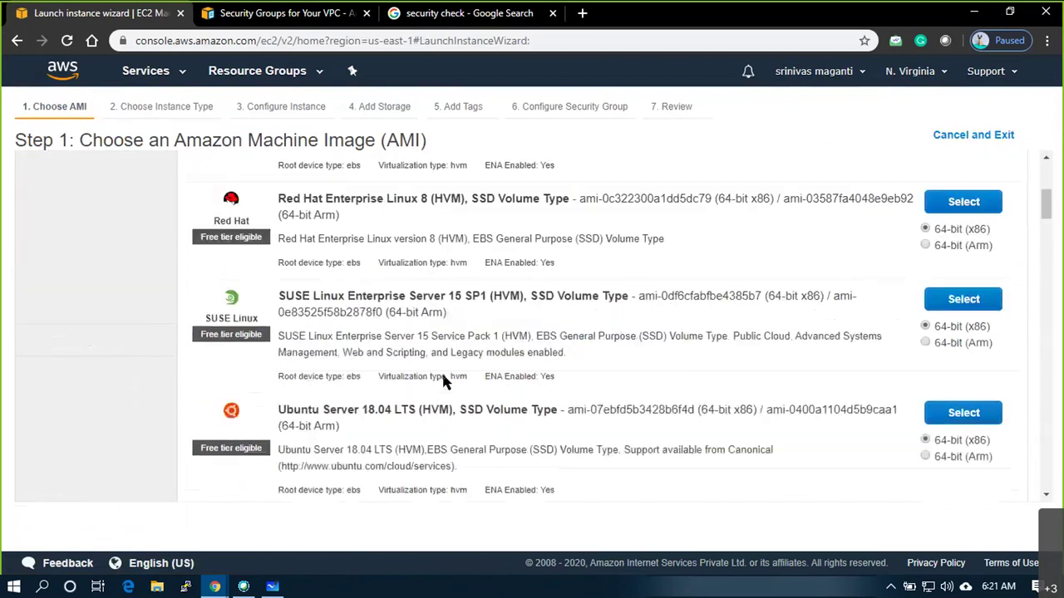
scroll(445, 381, "down", 15)
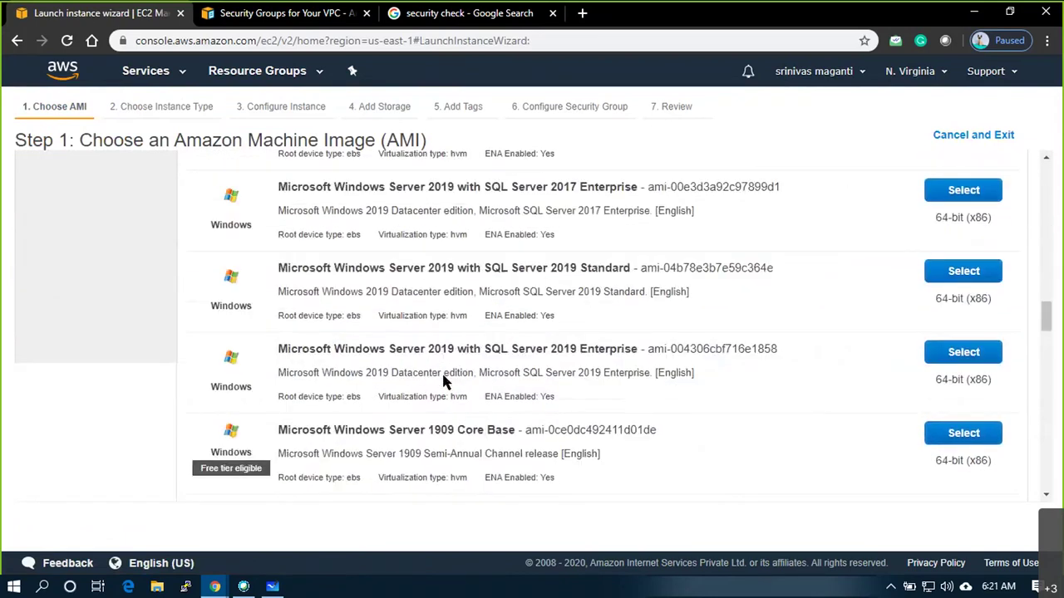
scroll(442, 376, "up", 12)
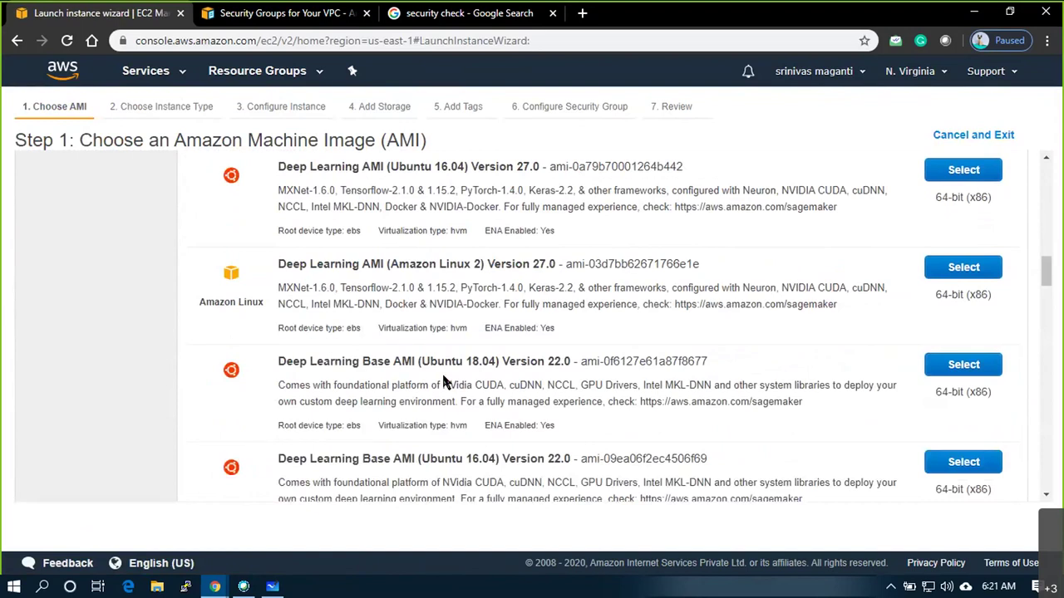
left_click_drag(279, 377, 616, 379)
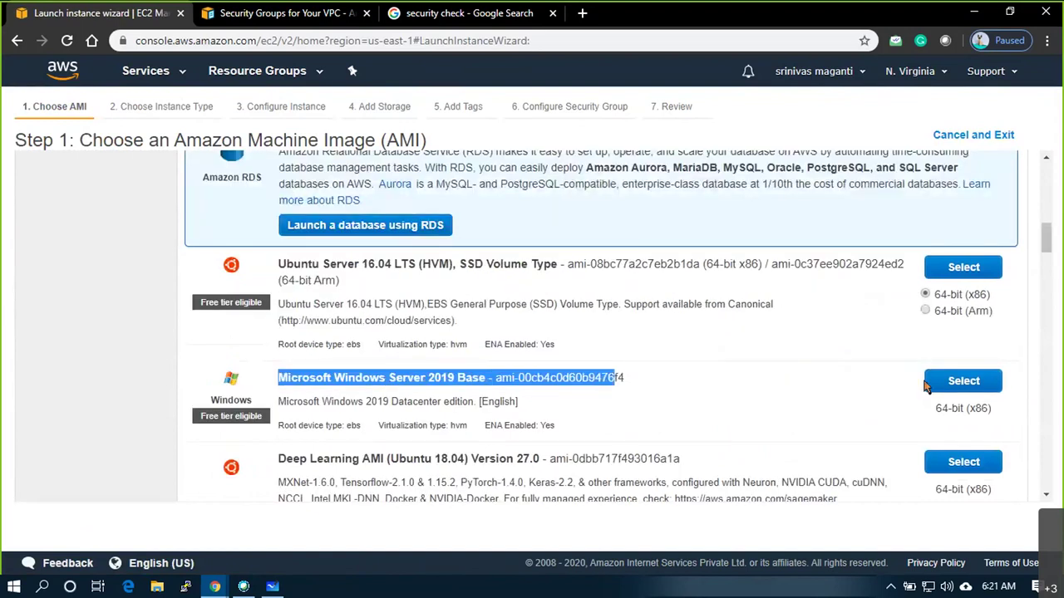
left_click(964, 382)
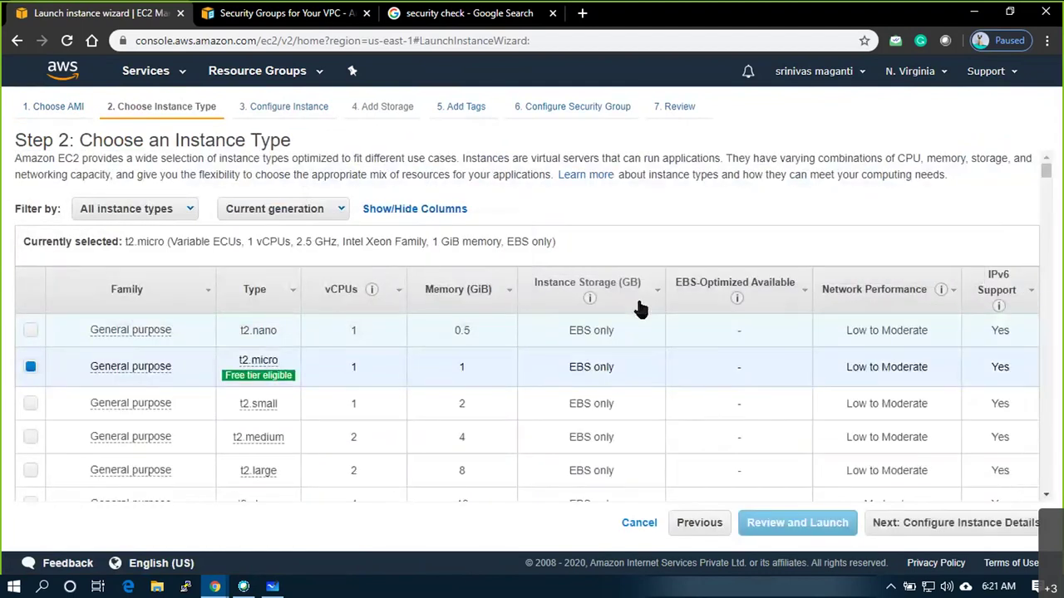
Keep the t2.micro instance type and continue to Configure Instance Details
scroll(329, 305, "down", 1)
mouse_move(257, 283)
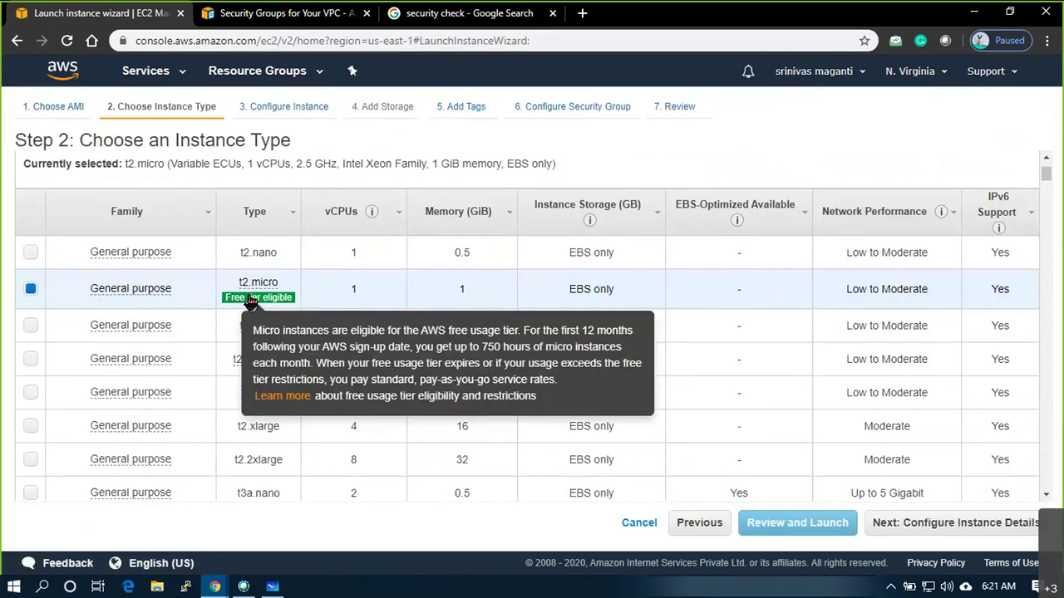
left_click(945, 531)
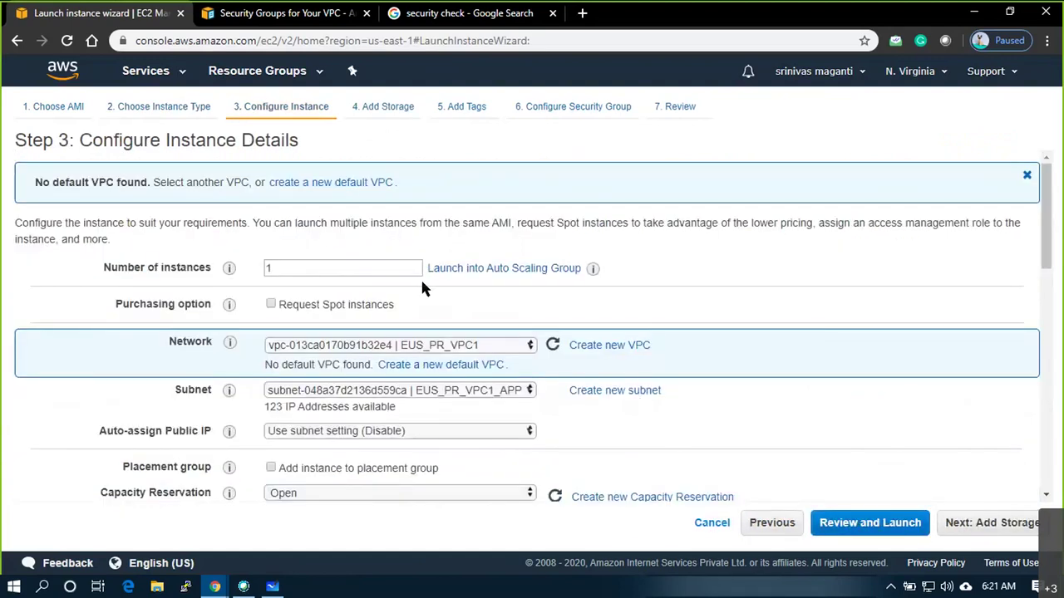
Set network EUS_PR_VPC1 and subnet EUS_PR_VPC1_DBS3 (us-east-1f, 59 IPs available)
double_click(270, 267)
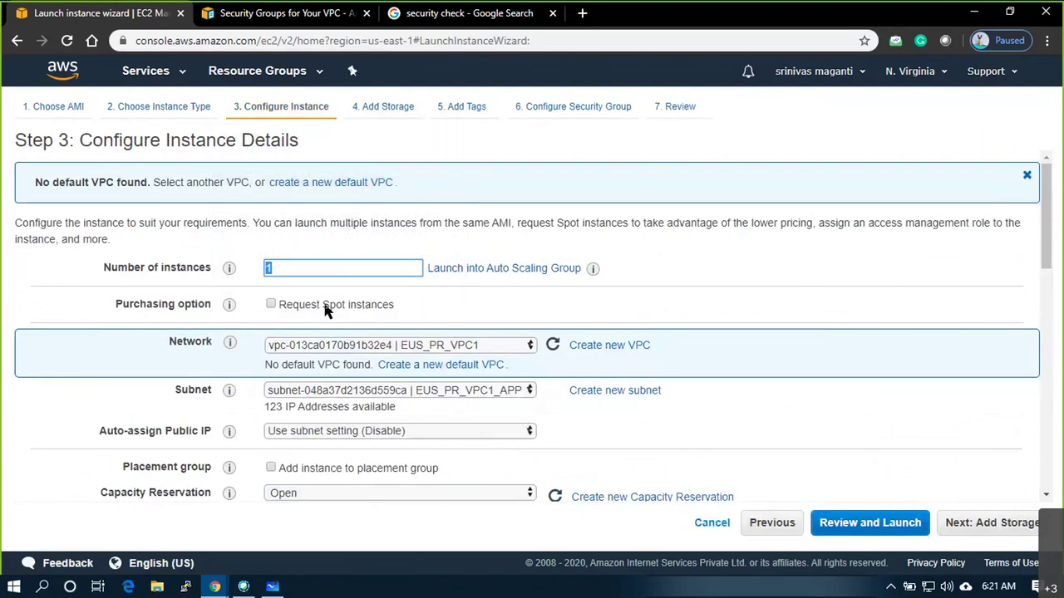
scroll(449, 301, "down", 2)
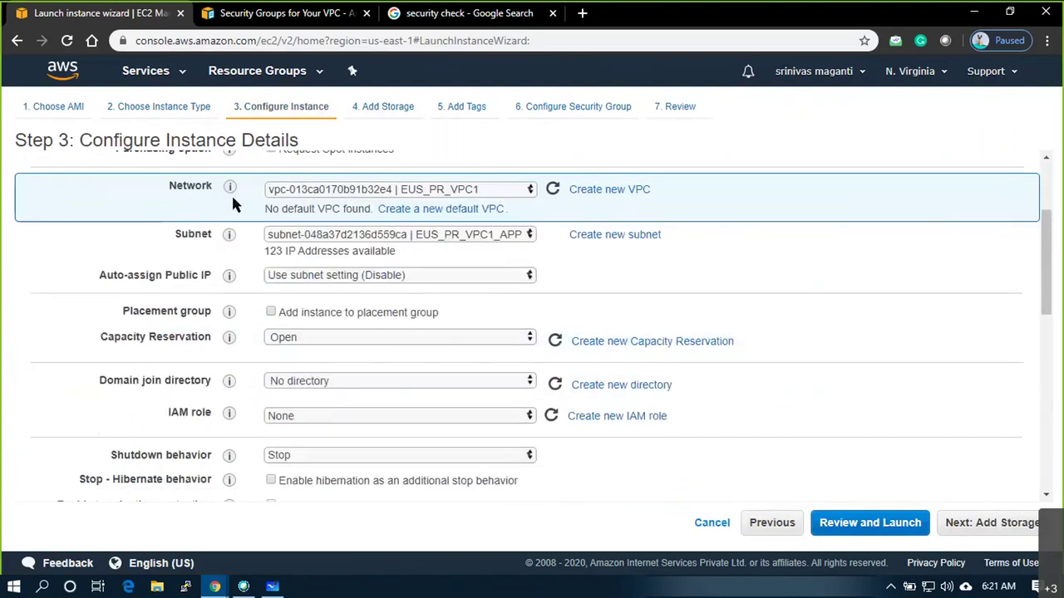
left_click(530, 192)
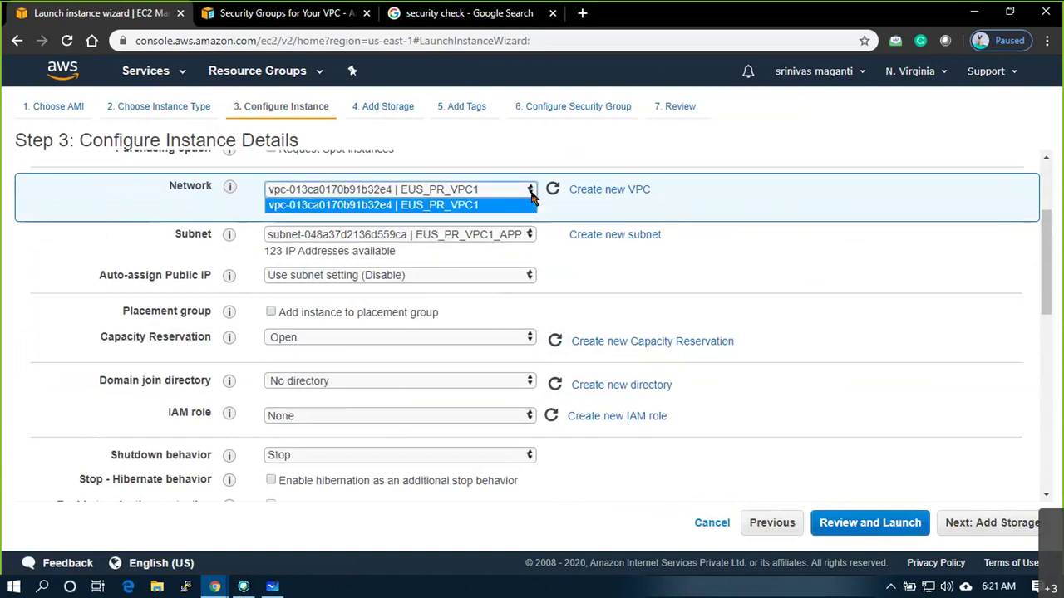
left_click(399, 208)
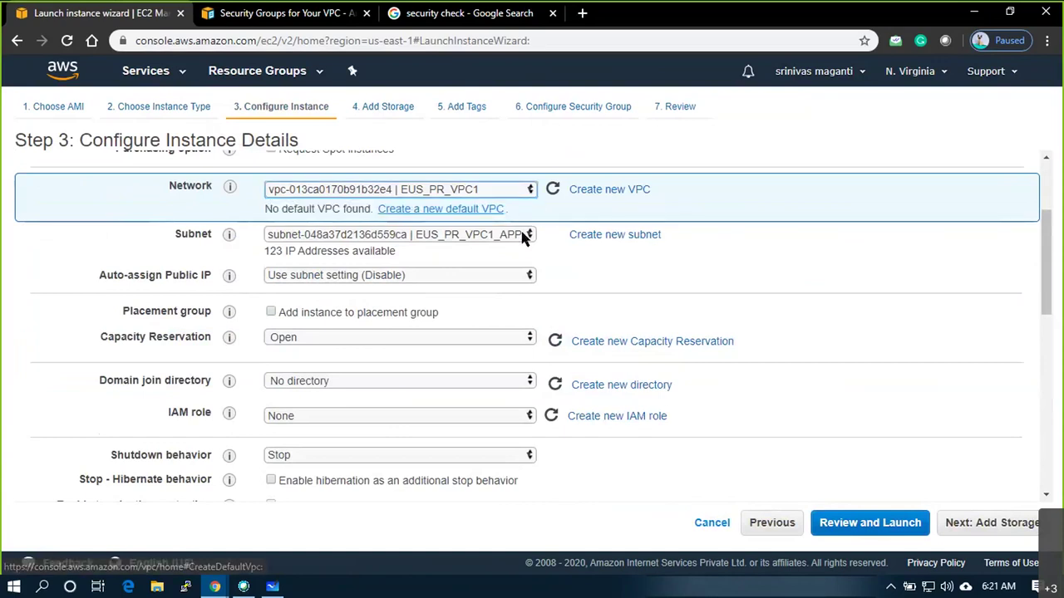
left_click(519, 235)
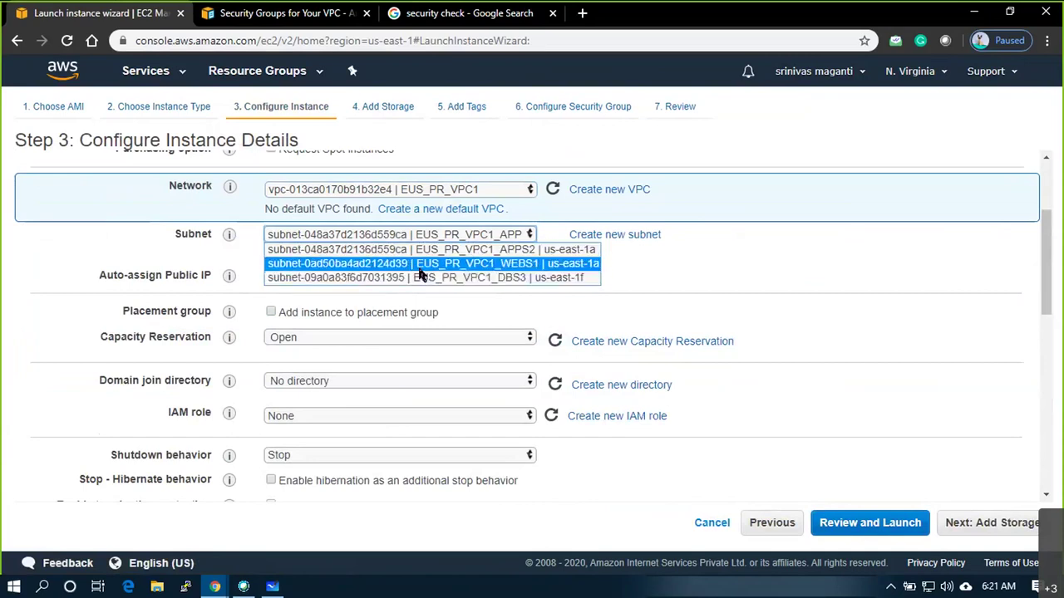
left_click(420, 265)
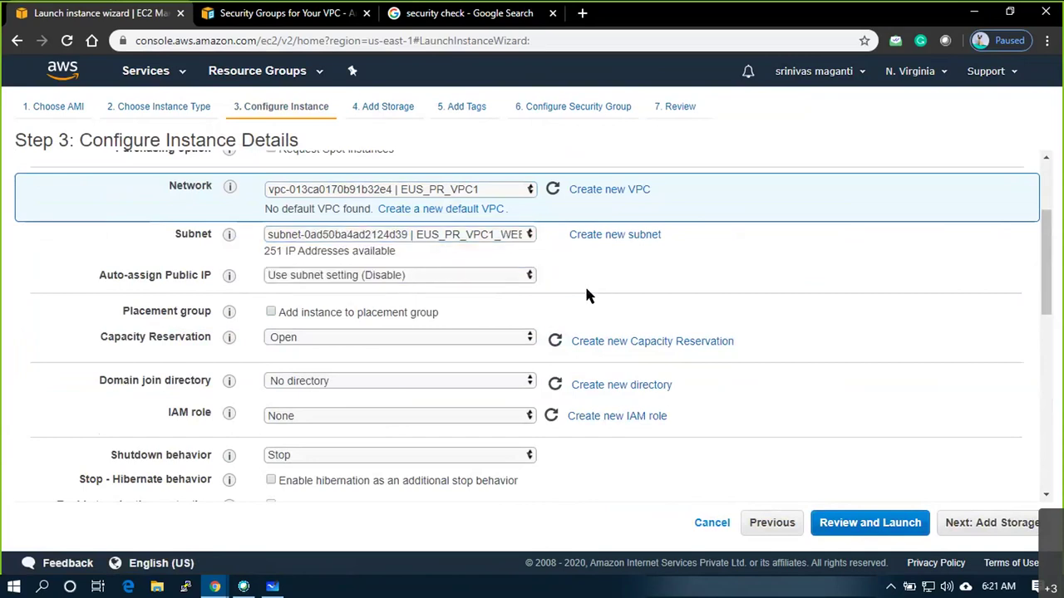
scroll(443, 306, "down", 1)
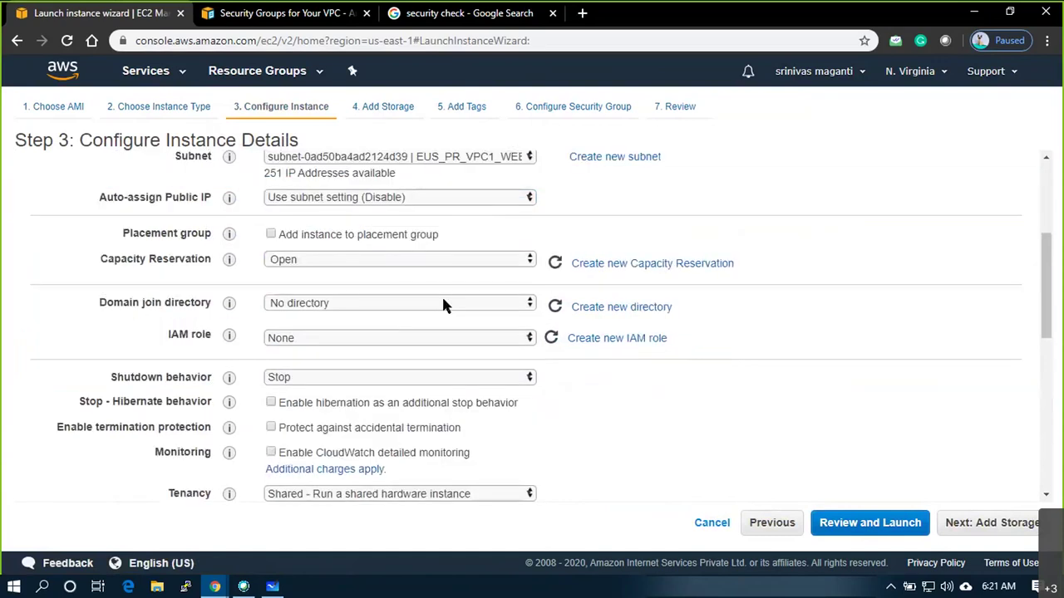
scroll(441, 304, "up", 2)
left_click(486, 312)
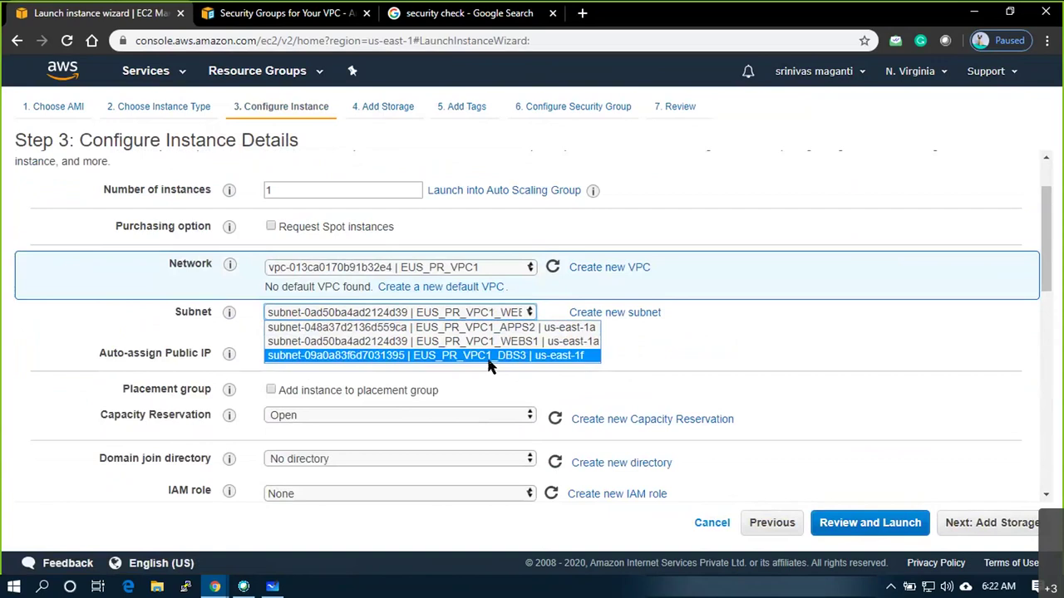
left_click(490, 361)
scroll(607, 357, "down", 1)
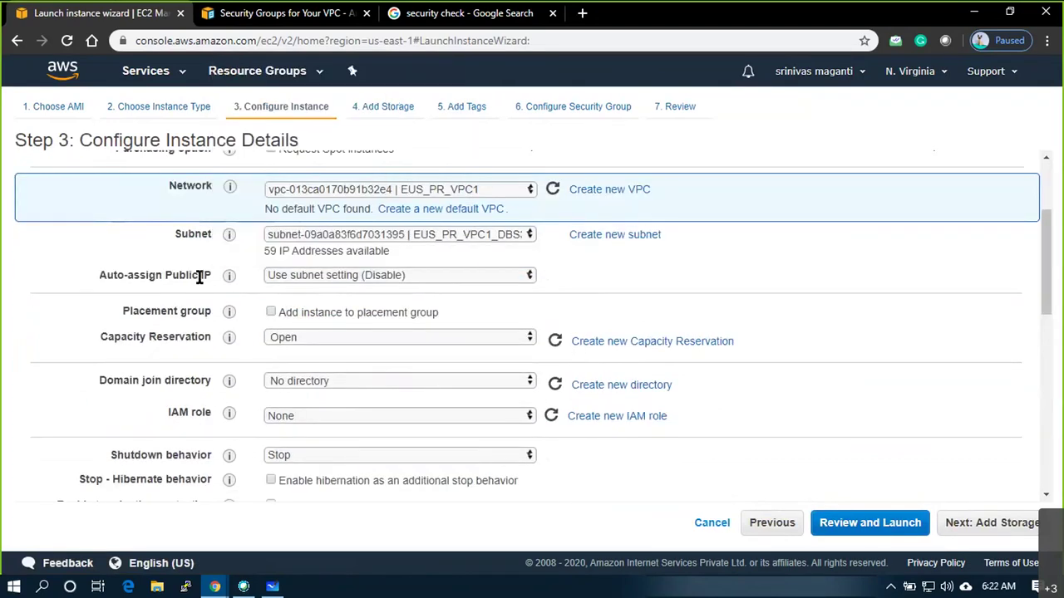
Label the VPC on the whiteboard diagram as 10.1.0.0/16
left_click(289, 590)
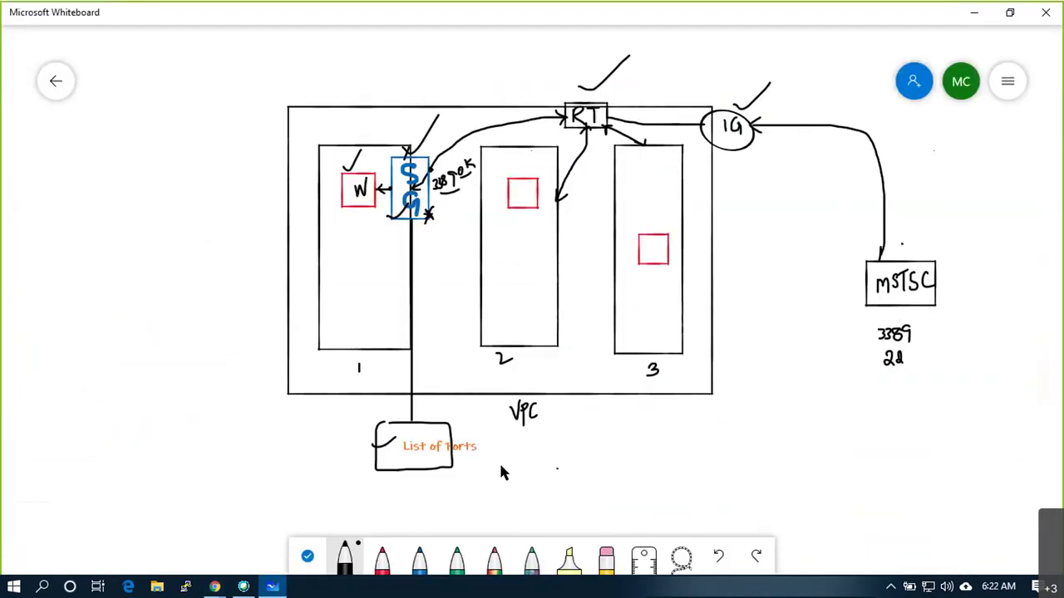
left_click(586, 425)
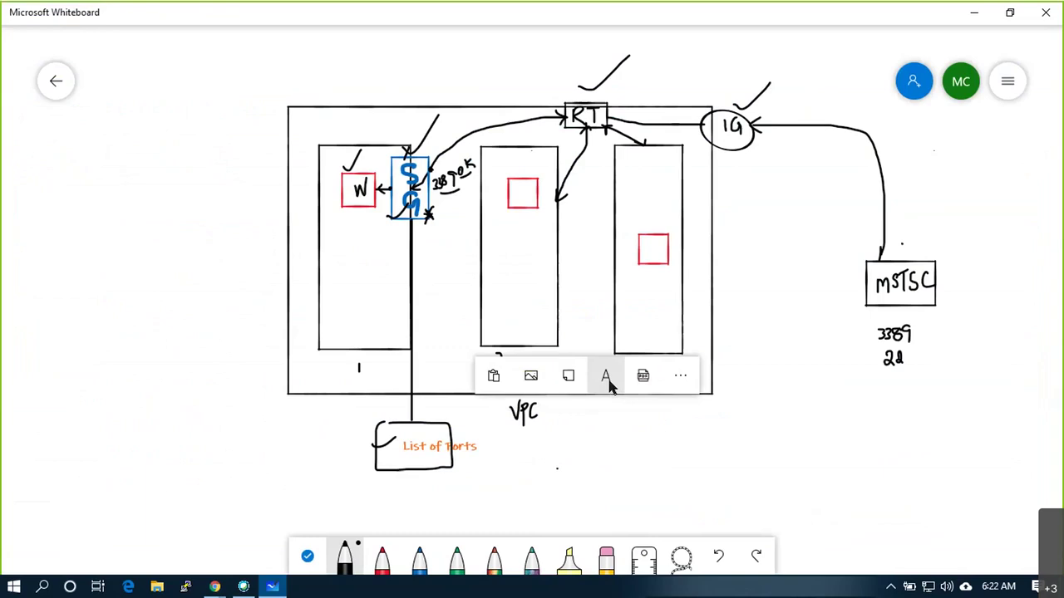
left_click(605, 382)
type("10.1.0.0/16")
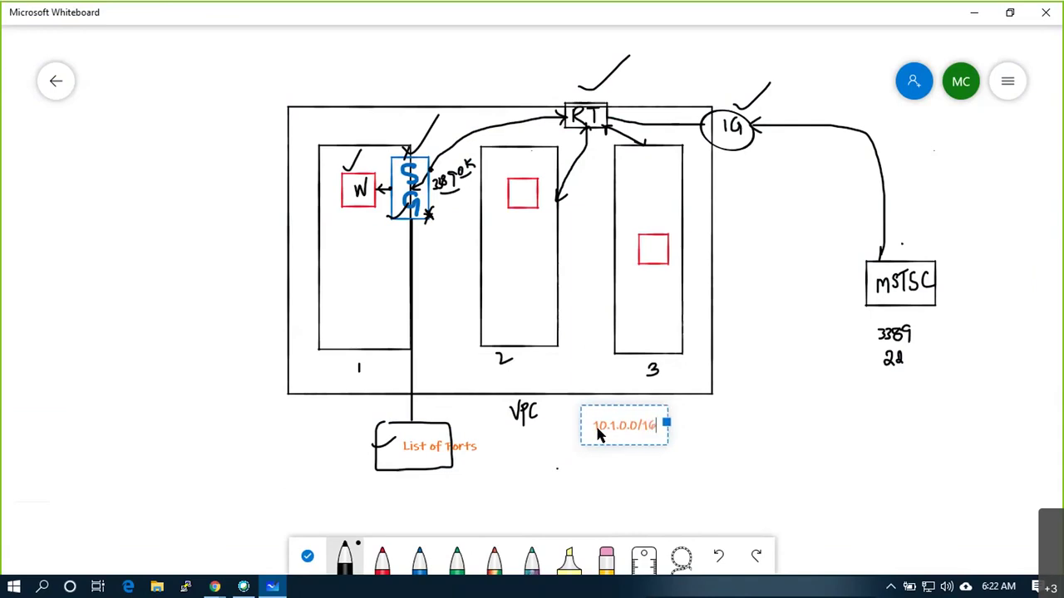
Draw connector lines and label subnets 1 and 2 as 10.1.1.0/24 and 10.1.2.0/25
left_click_drag(320, 349, 295, 377)
right_click(218, 416)
left_click(224, 397)
type("10.1.1.0")
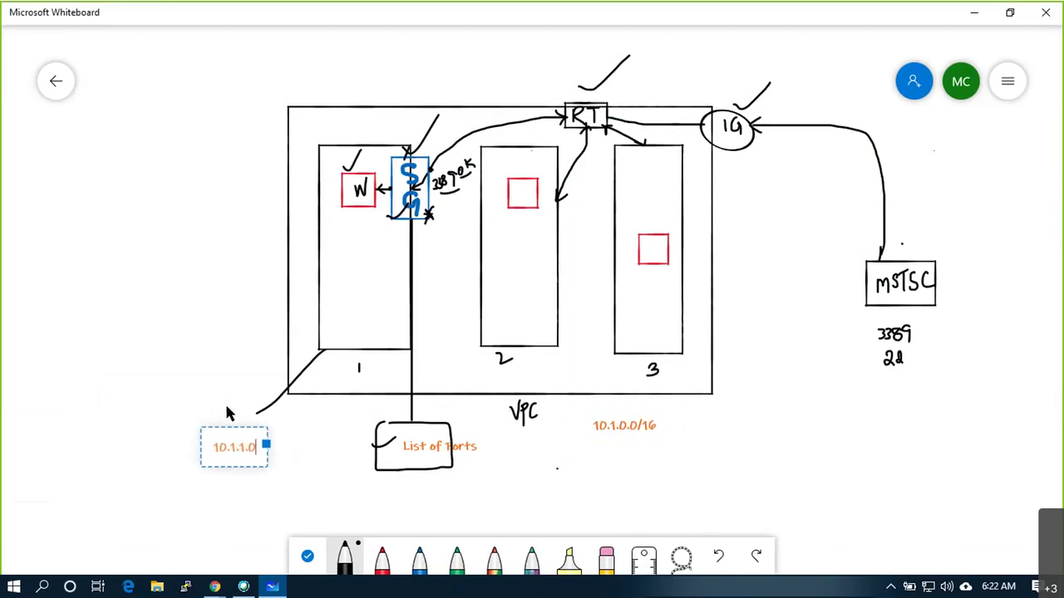
type("/24")
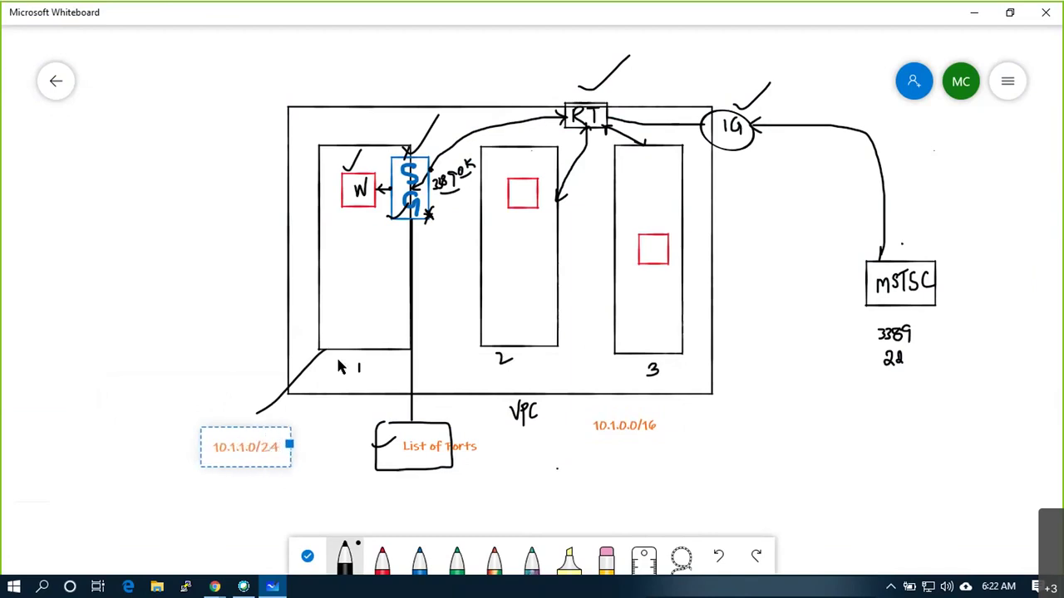
left_click_drag(532, 347, 560, 474)
right_click(549, 475)
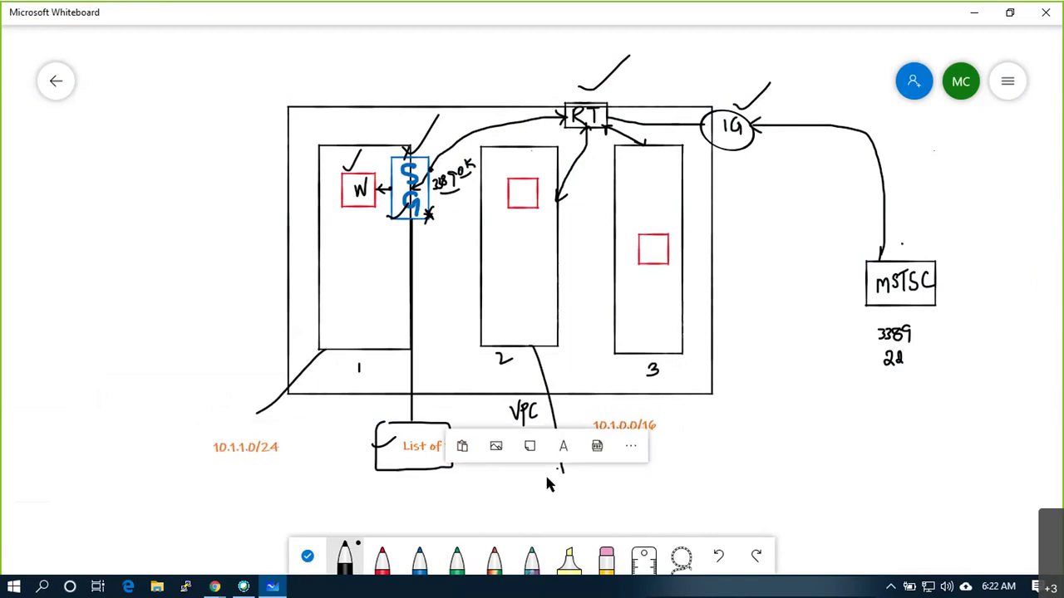
left_click(565, 439)
type("10.")
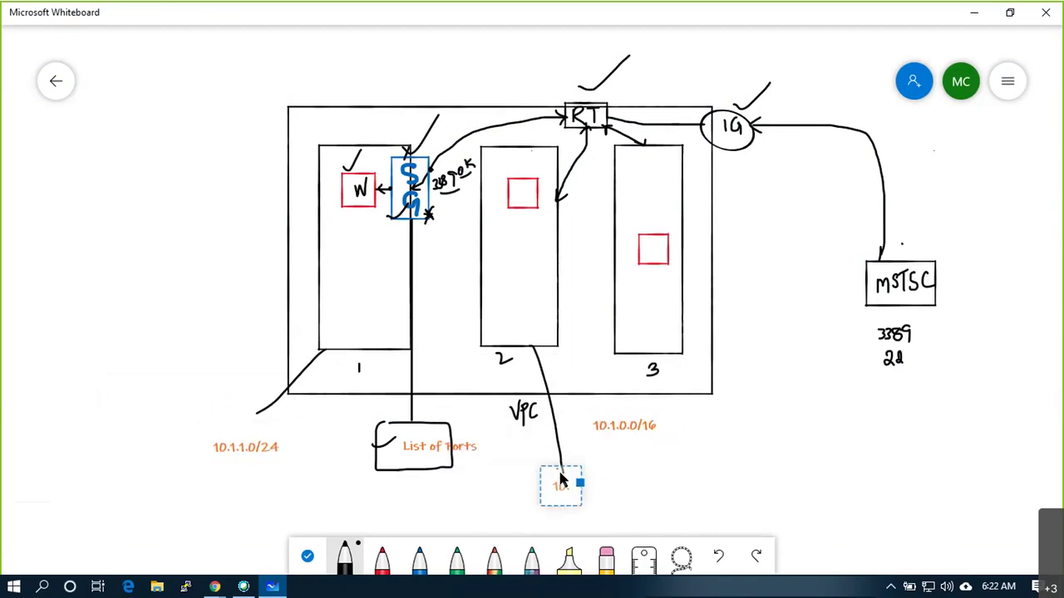
type("1.2.0/")
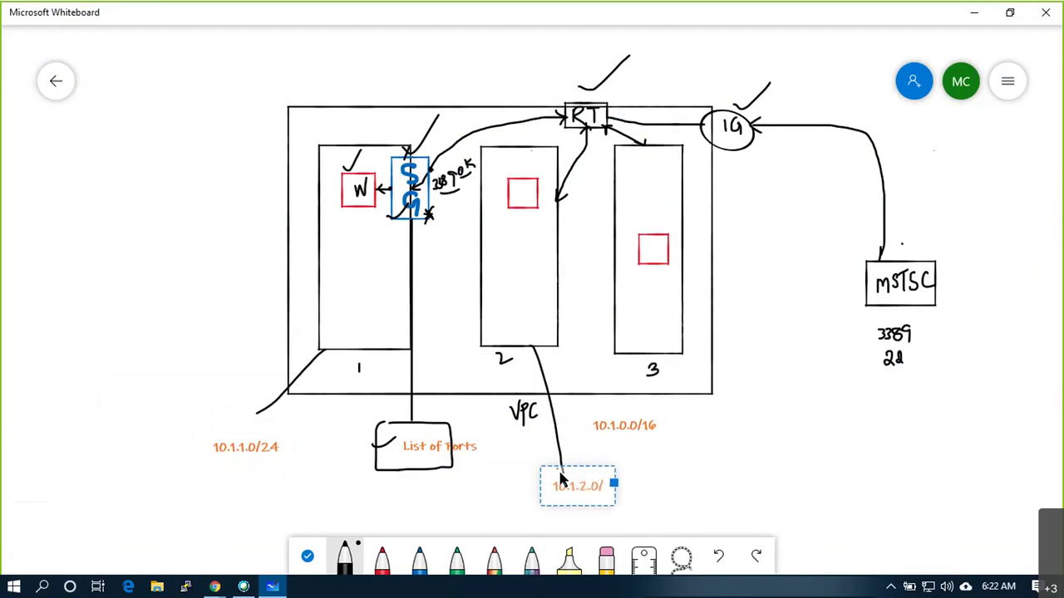
type("25")
left_click(681, 474)
Label subnet 3 as 10.1.2.128/26, tick it, and write W in its box
left_click_drag(680, 350, 739, 383)
right_click(771, 418)
left_click(786, 395)
type("10.1.2")
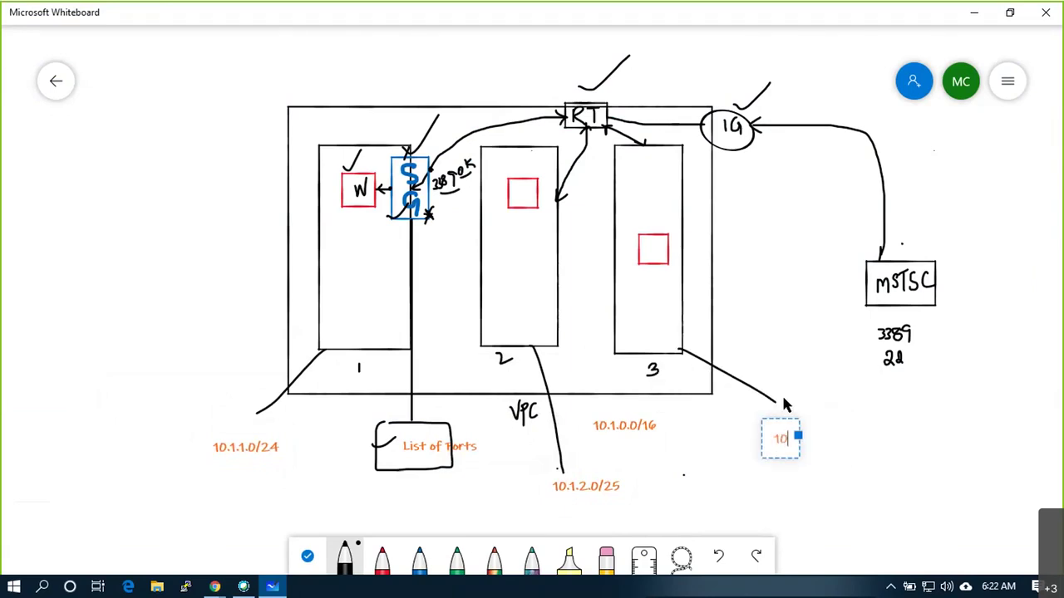
type(".")
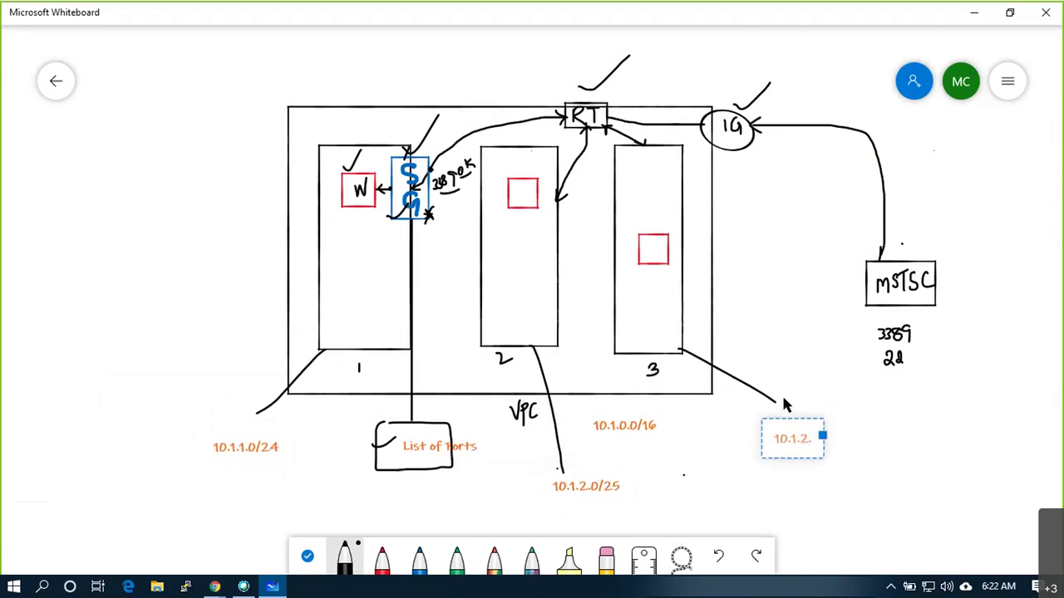
key("BackSpace")
type("12")
type("8.0")
key("BackSpace")
key("BackSpace")
type(".")
key("BackSpace")
key("BackSpace")
key("BackSpace")
type("2.129")
key("BackSpace")
type("8/26")
left_click(758, 496)
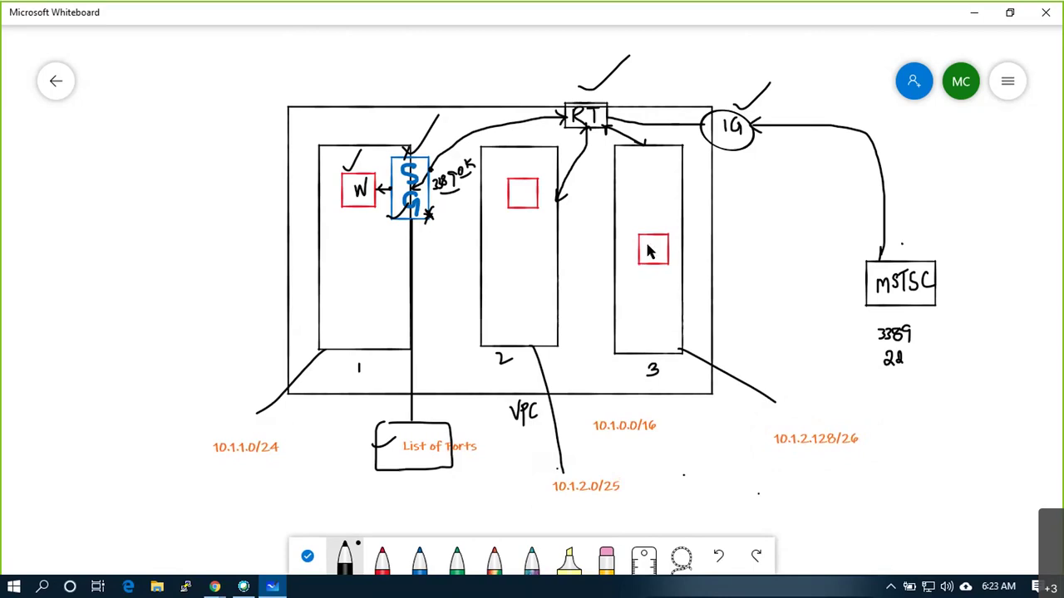
mouse_move(647, 246)
left_mouse_down()
mouse_move(663, 259)
mouse_move(665, 241)
left_mouse_up()
mouse_move(761, 431)
left_mouse_down()
mouse_move(765, 441)
mouse_move(778, 418)
left_mouse_up()
key("alt+Tab")
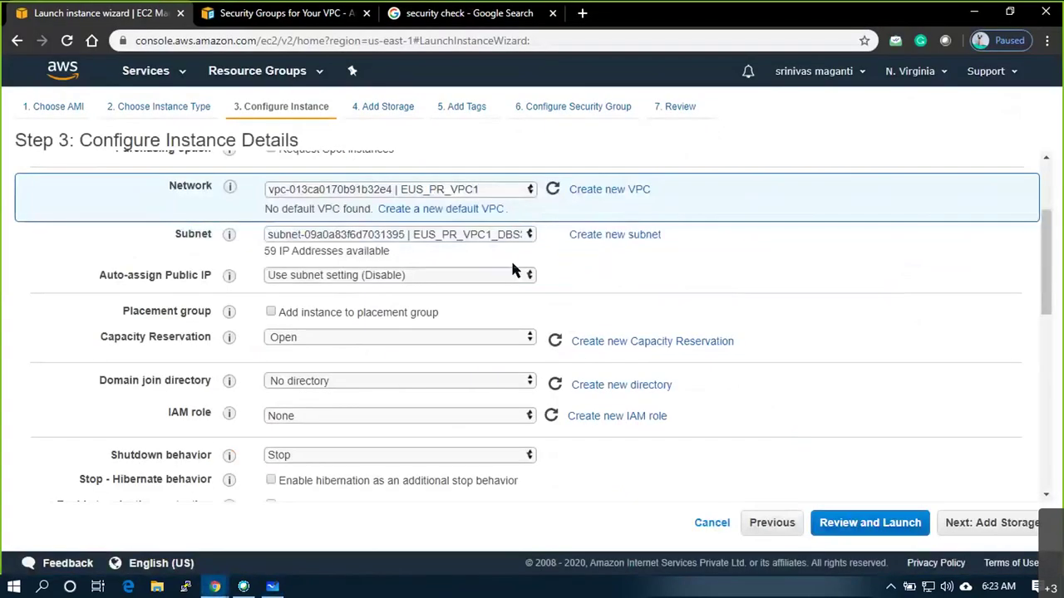
left_click(515, 239)
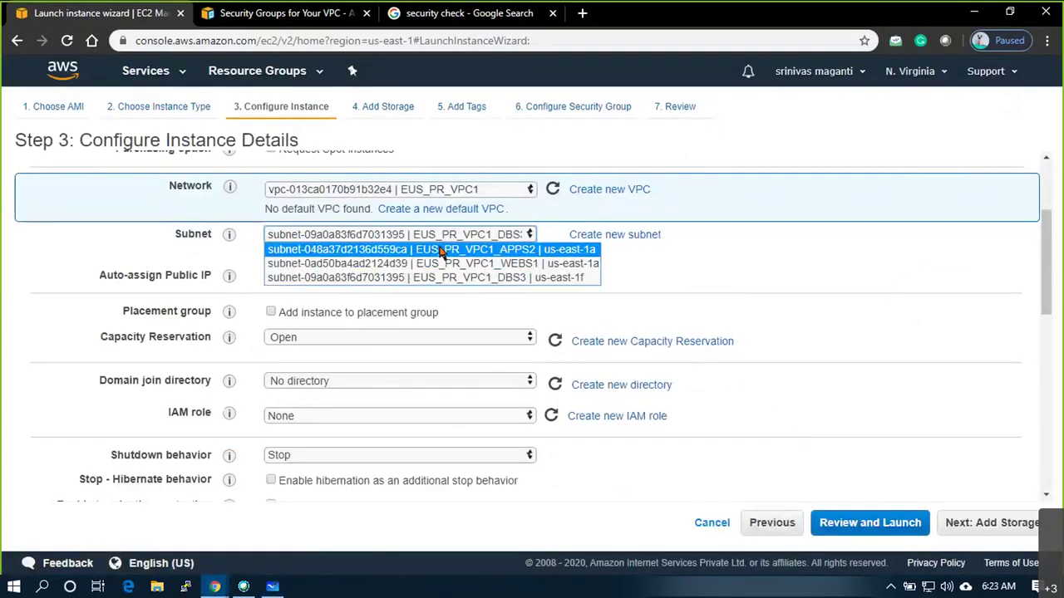
key("alt+Tab")
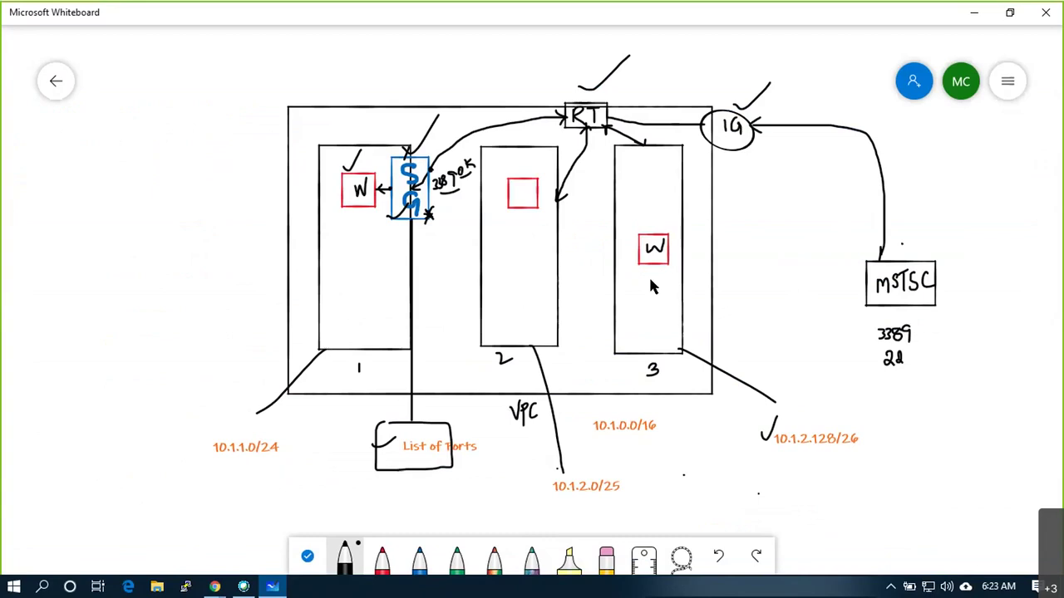
key("alt+Tab")
left_click_drag(95, 275, 214, 284)
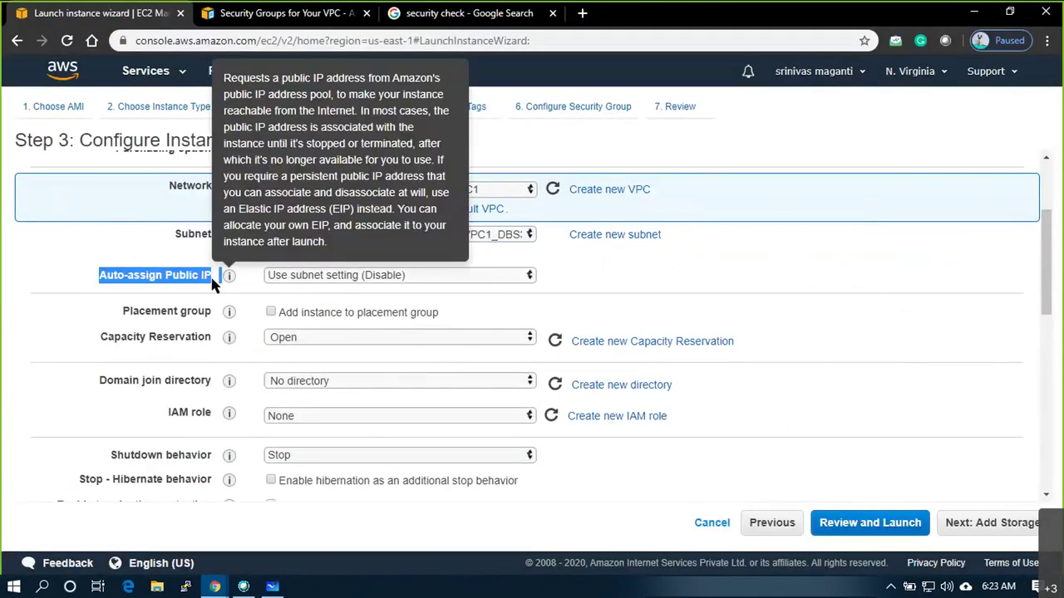
left_click(79, 282)
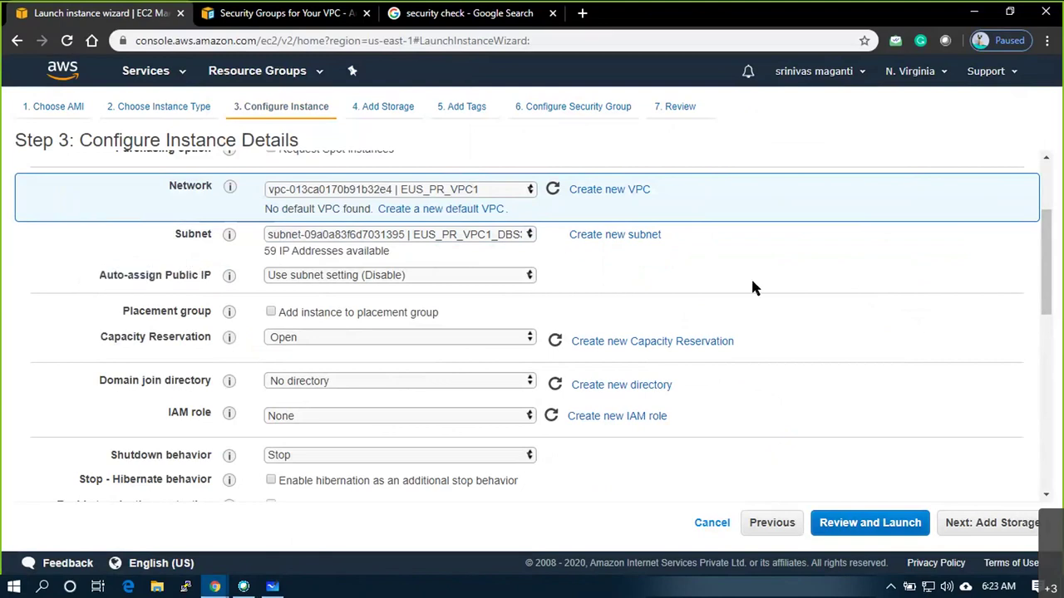
key("alt+Tab")
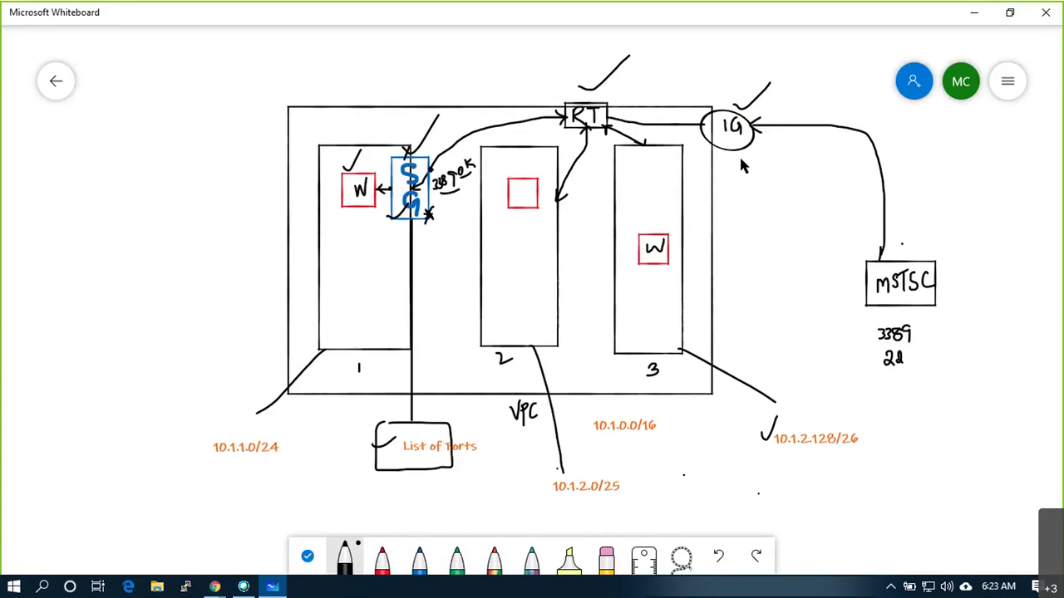
Draw a box around MSTSC and 3389/22 and write HOME beside it
mouse_move(846, 327)
left_mouse_down()
mouse_move(845, 349)
mouse_move(966, 371)
mouse_move(969, 277)
mouse_move(844, 237)
left_mouse_up()
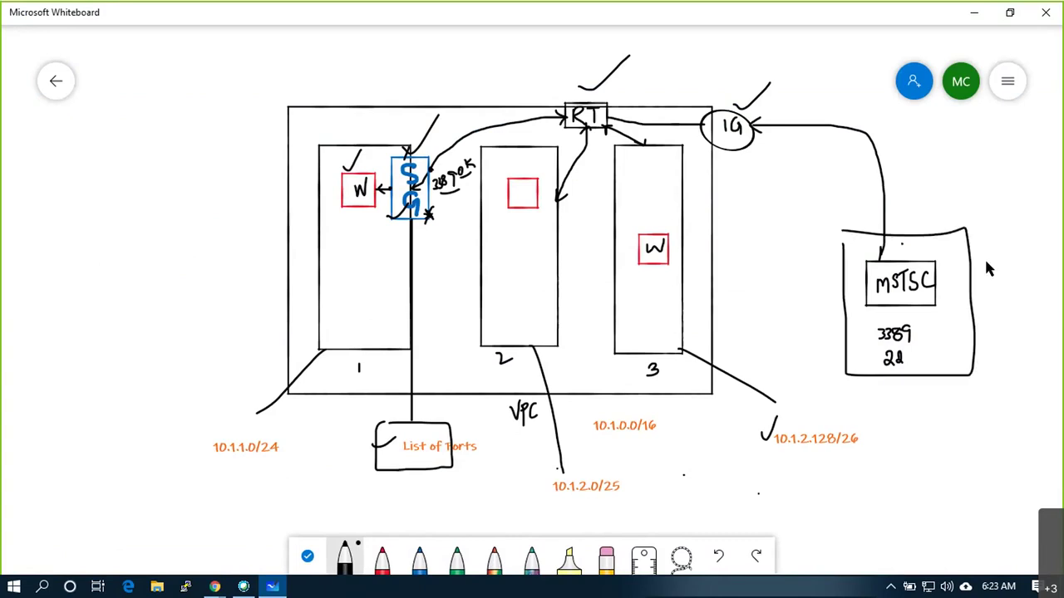
left_click_drag(987, 260, 994, 268)
mouse_move(1000, 262)
left_mouse_down()
mouse_move(1024, 261)
mouse_move(1024, 276)
left_mouse_up()
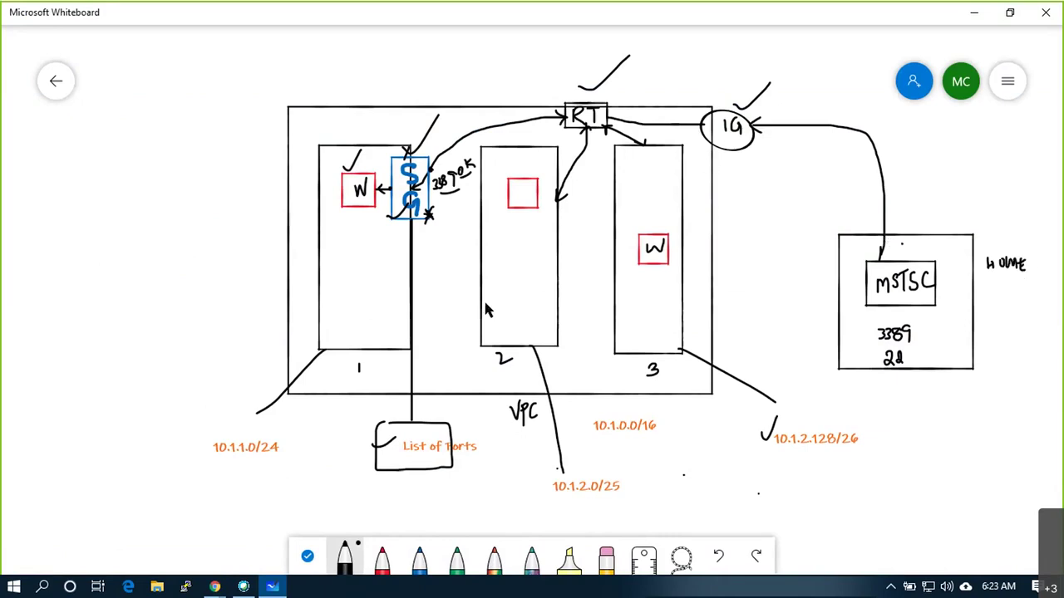
Draw the route line from IG through RT to the W server, then return to AWS
left_click_drag(720, 138, 728, 124)
left_click_drag(718, 142, 725, 127)
key("ctrl+z")
mouse_move(700, 124)
left_mouse_down()
mouse_move(605, 122)
mouse_move(639, 146)
mouse_move(655, 232)
left_mouse_up()
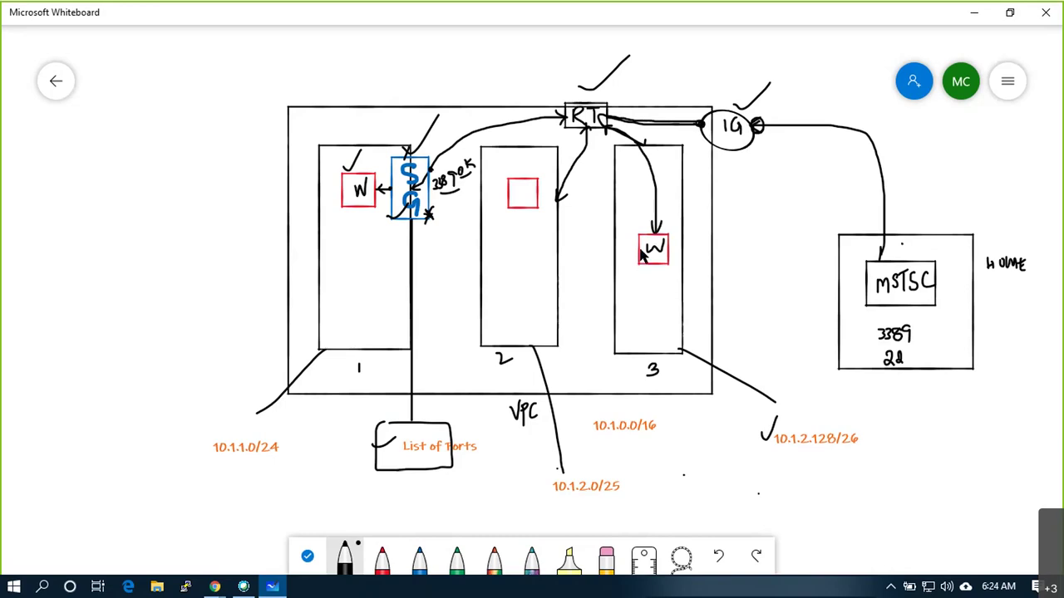
key("alt+Tab")
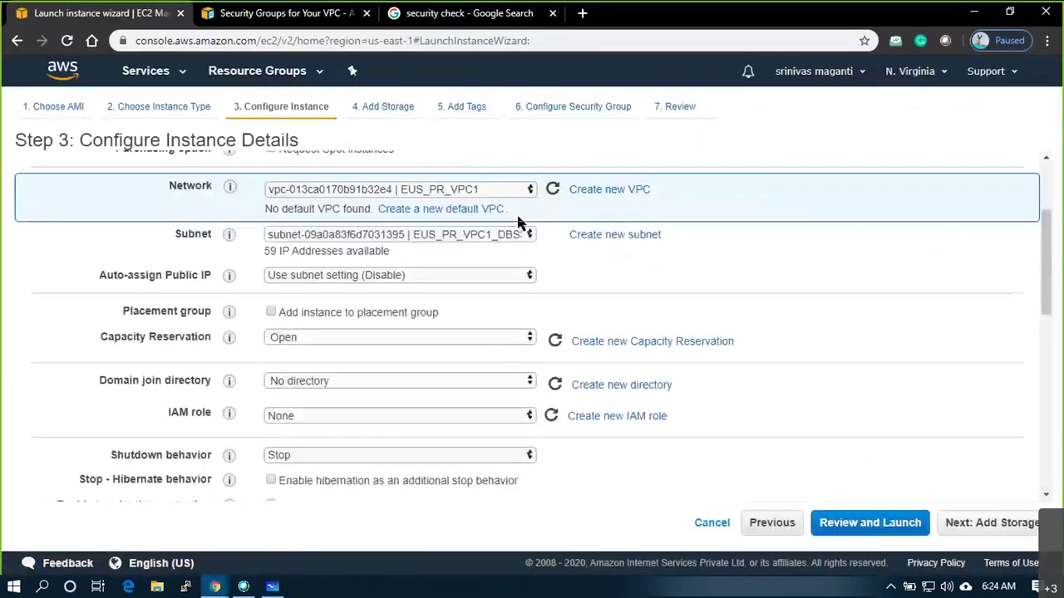
Enable Auto-assign Public IP, review the network interfaces, and continue to Add Storage
left_click(432, 276)
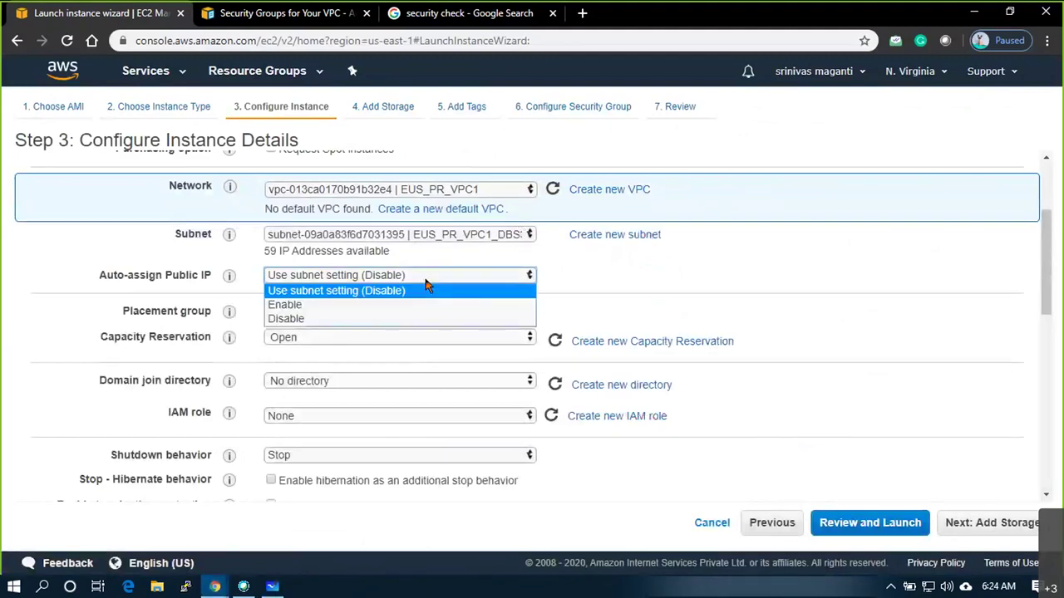
left_click(353, 309)
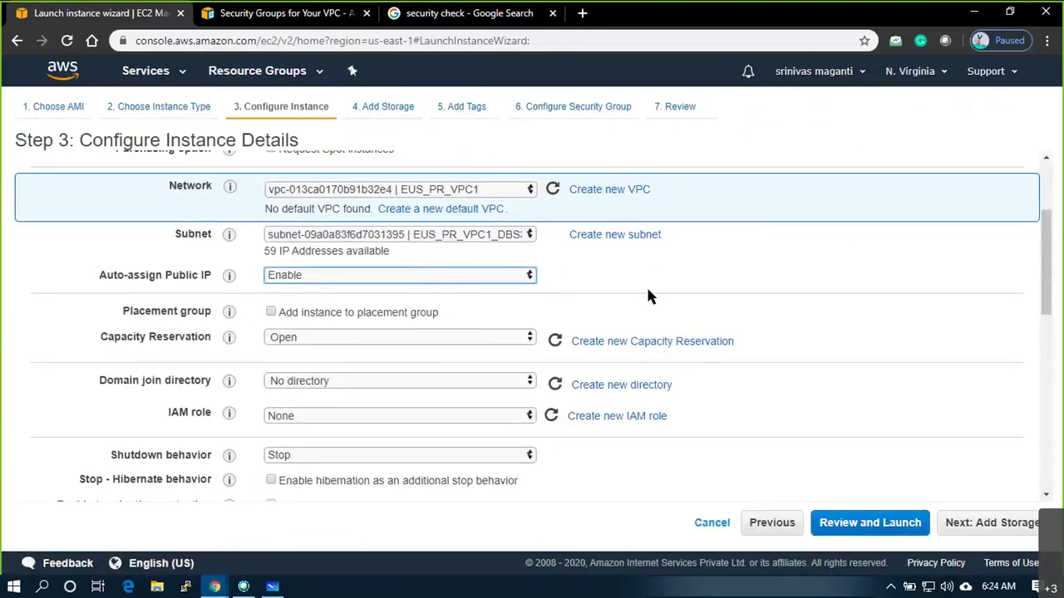
scroll(658, 287, "down", 2)
scroll(658, 287, "up", 1)
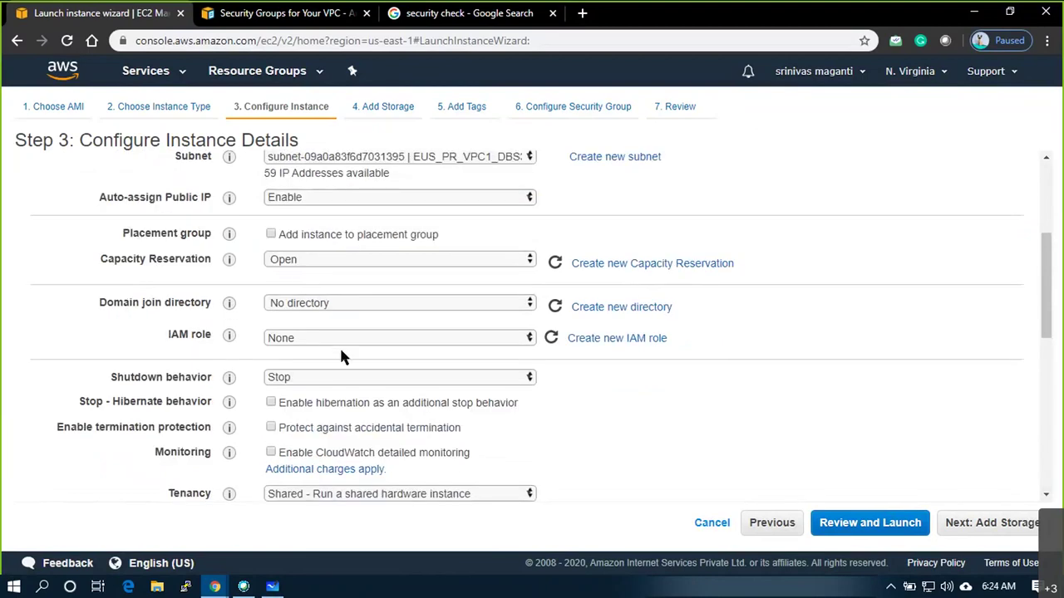
scroll(339, 346, "down", 2)
scroll(371, 280, "down", 2)
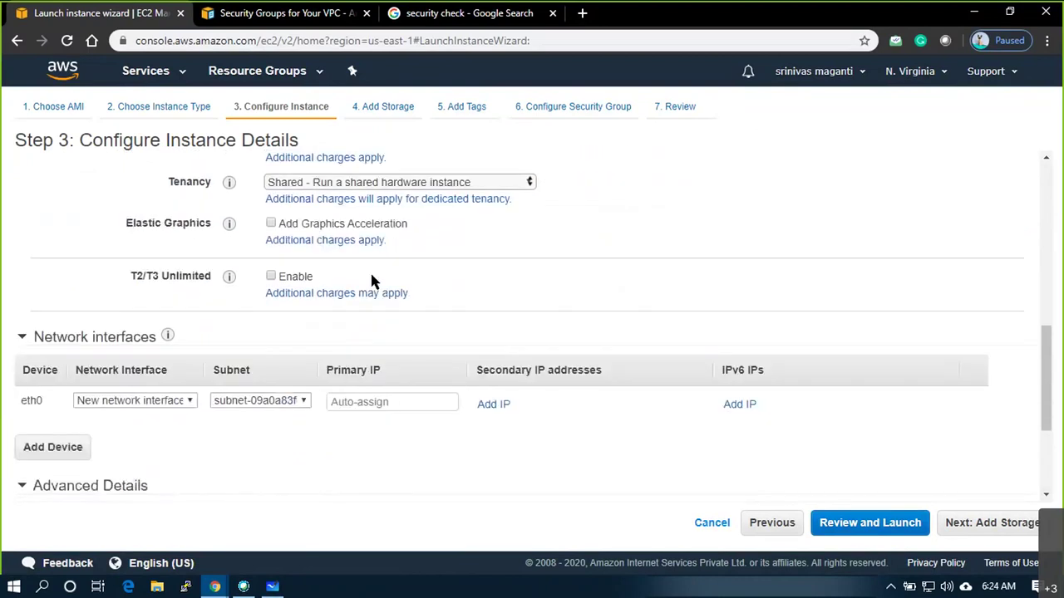
scroll(371, 280, "down", 1)
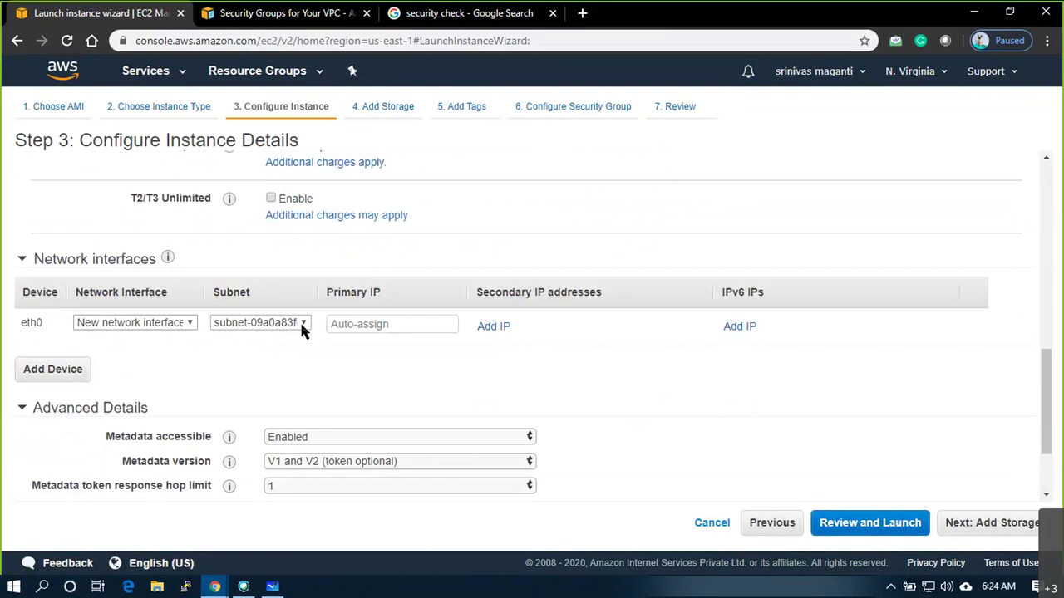
left_click(381, 323)
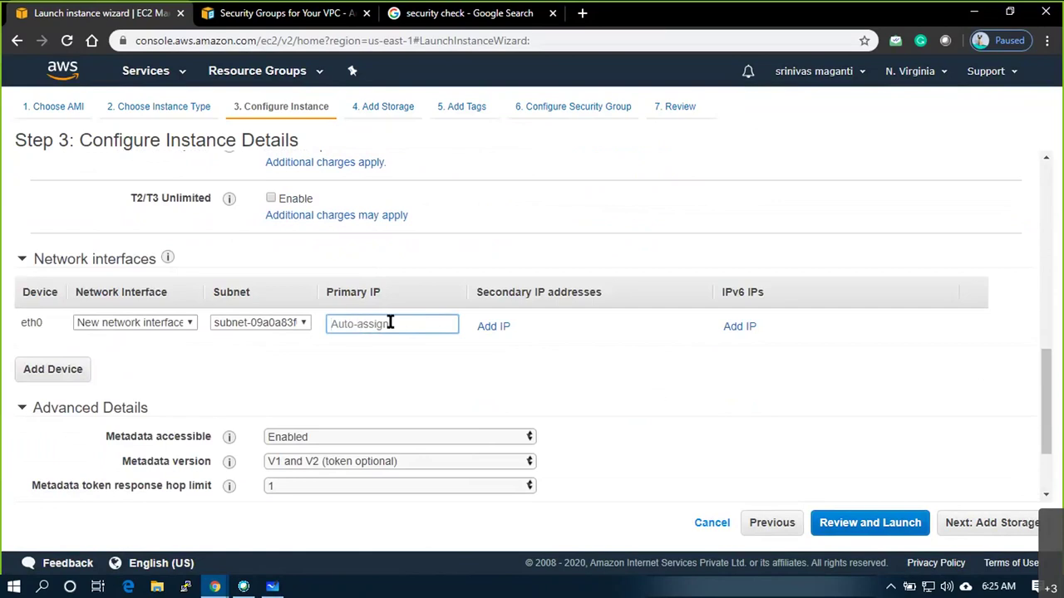
scroll(423, 380, "down", 1)
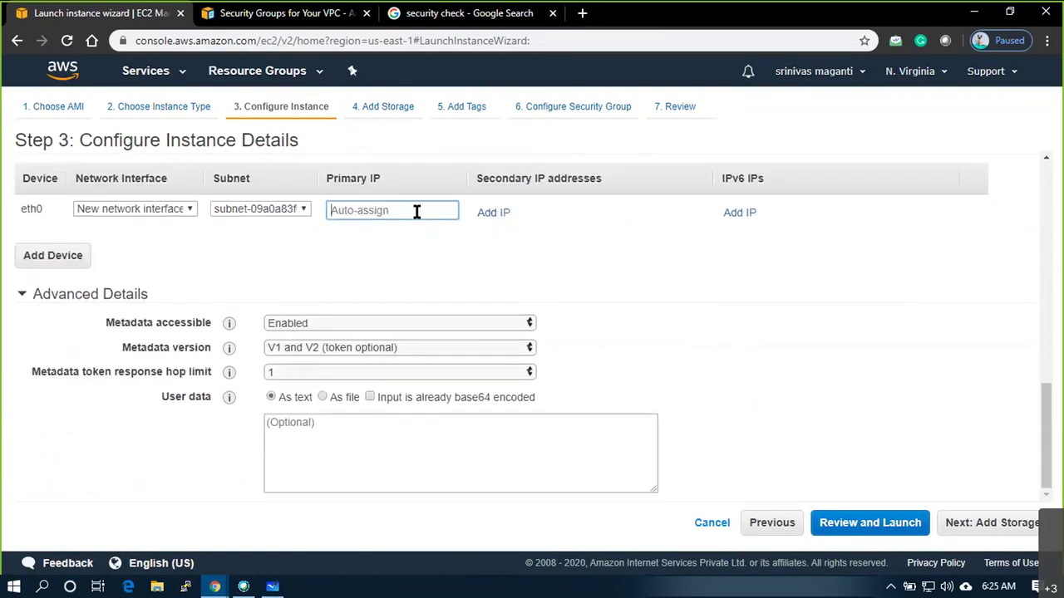
left_click(1030, 534)
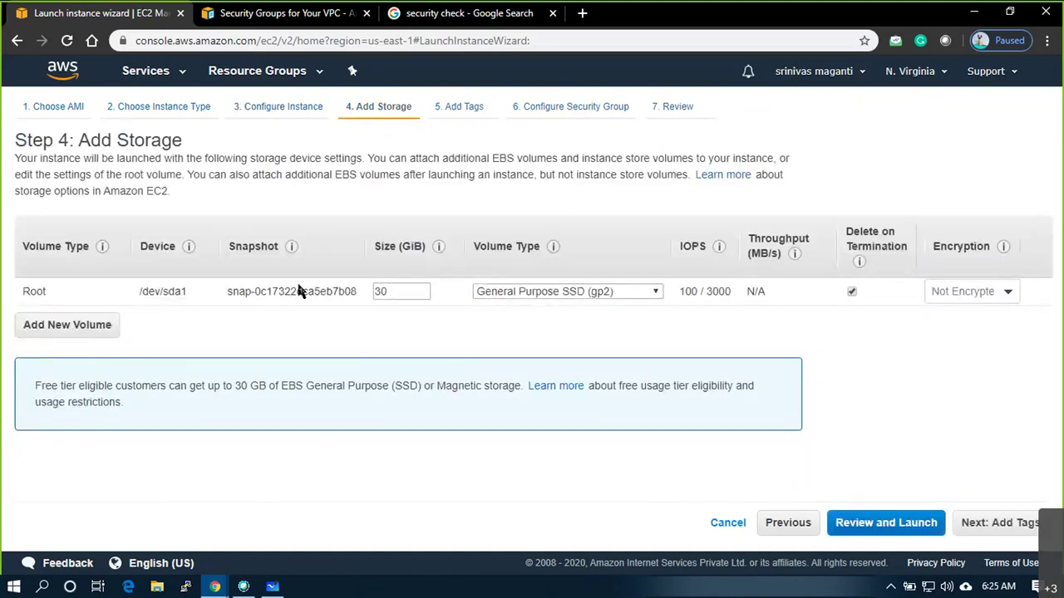
Keep the 30 GiB root volume and add the tag Purpose = Lab
left_click_drag(385, 291, 373, 292)
left_click(1025, 529)
left_click(48, 352)
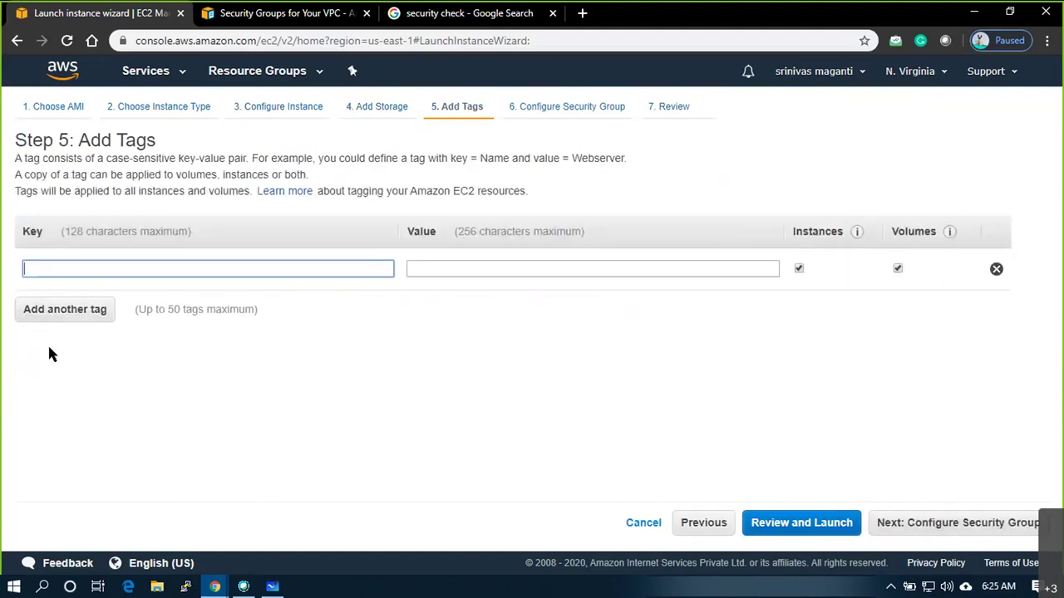
type("Purpose")
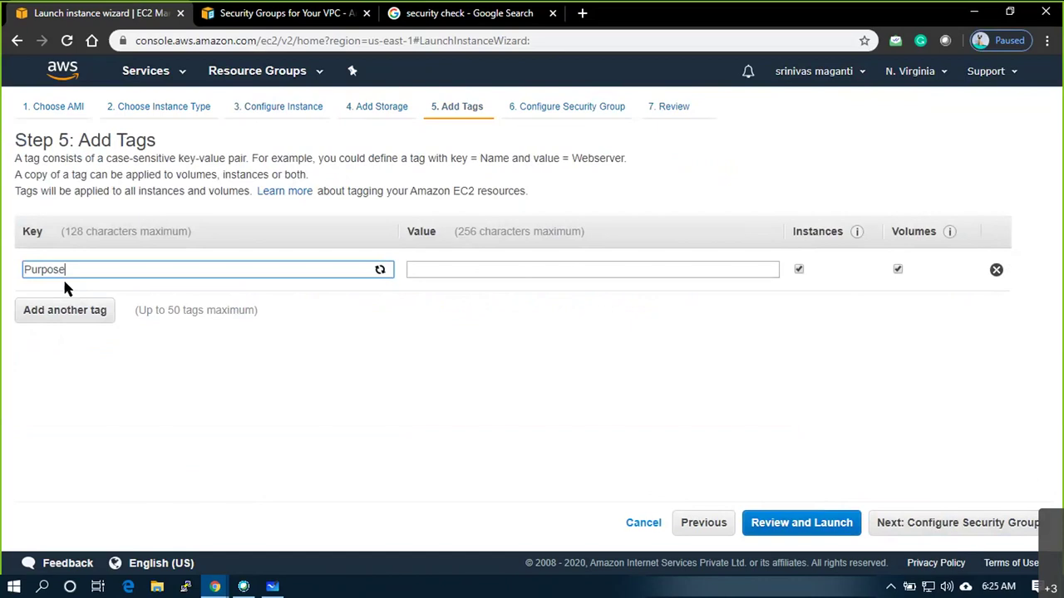
key("Tab")
type("Lab")
key("Tab")
Add the tag Business Unit = ABCD
left_click(67, 310)
type("Business")
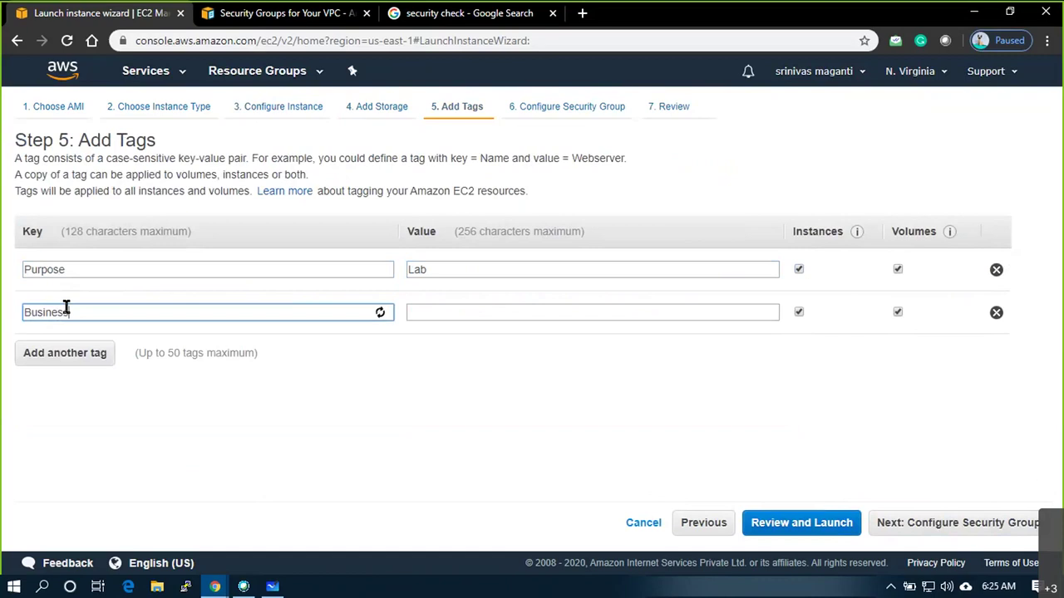
type(" Unit")
key("Tab")
type("ABXC")
key("BackSpace")
key("BackSpace")
type("CD")
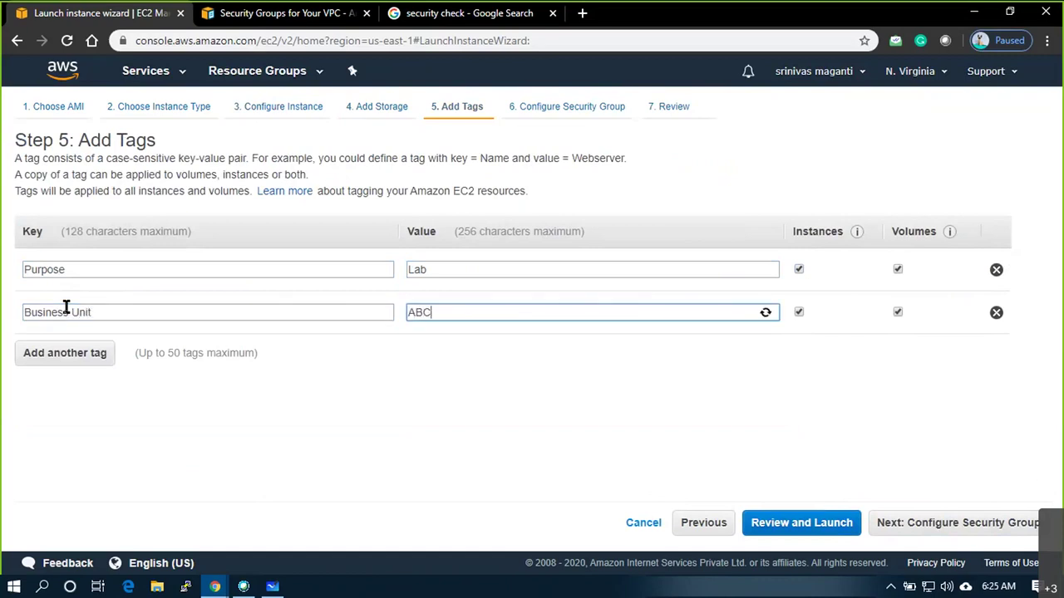
Add an Owner tag holding the owner's name
left_click(65, 353)
type("Owner")
key("Tab")
type("Srinivas")
left_click(362, 408)
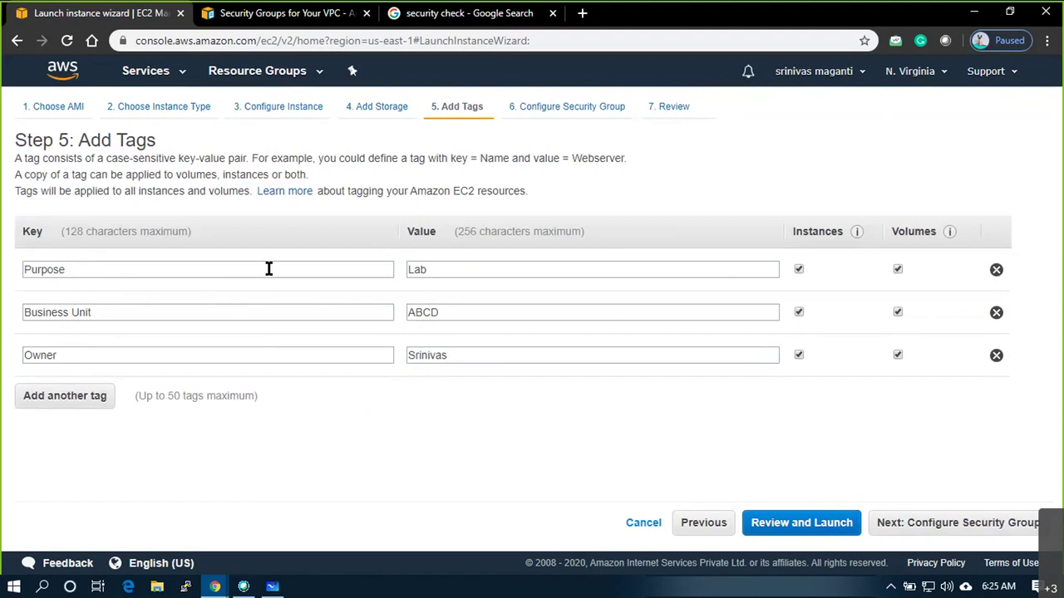
Add a Contact tag with the team's e-mail address and proceed to security groups
left_click(62, 394)
type("Contact")
key("Tab")
type("srini")
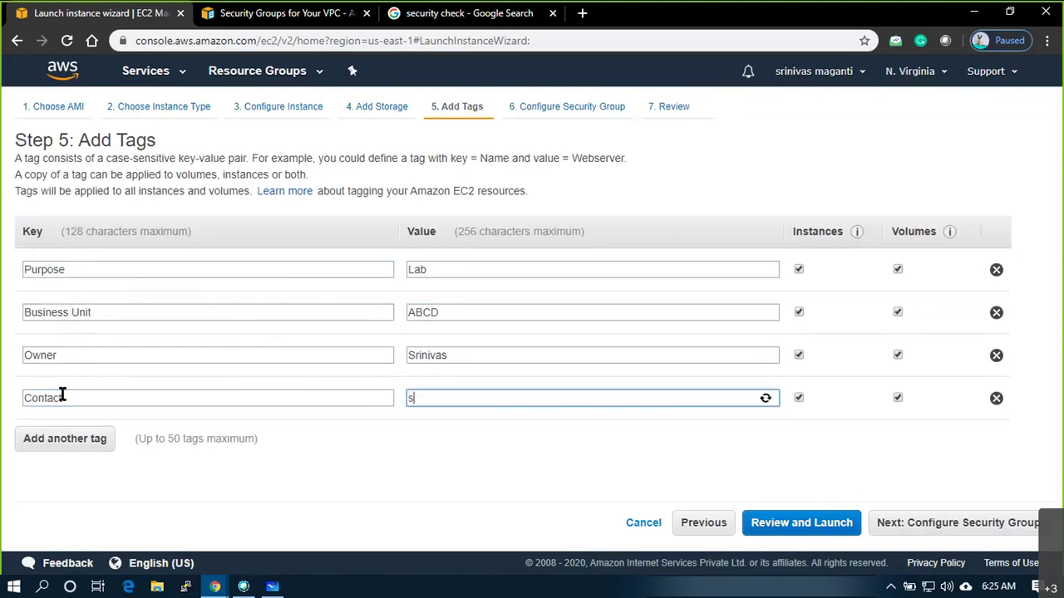
key("BackSpace")
key("BackSpace")
key("BackSpace")
key("BackSpace")
key("BackSpace")
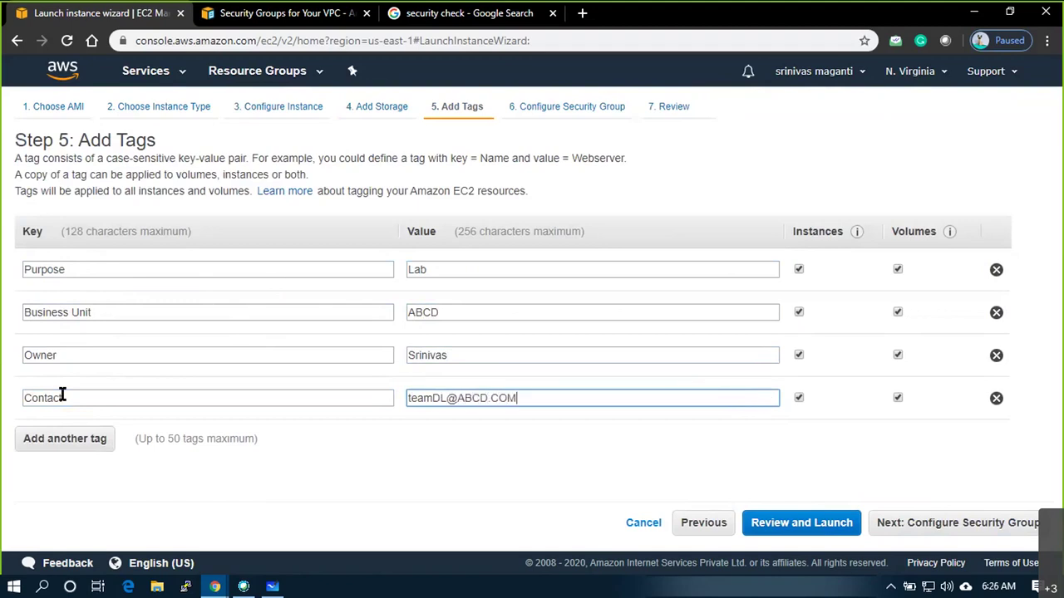
left_click(412, 472)
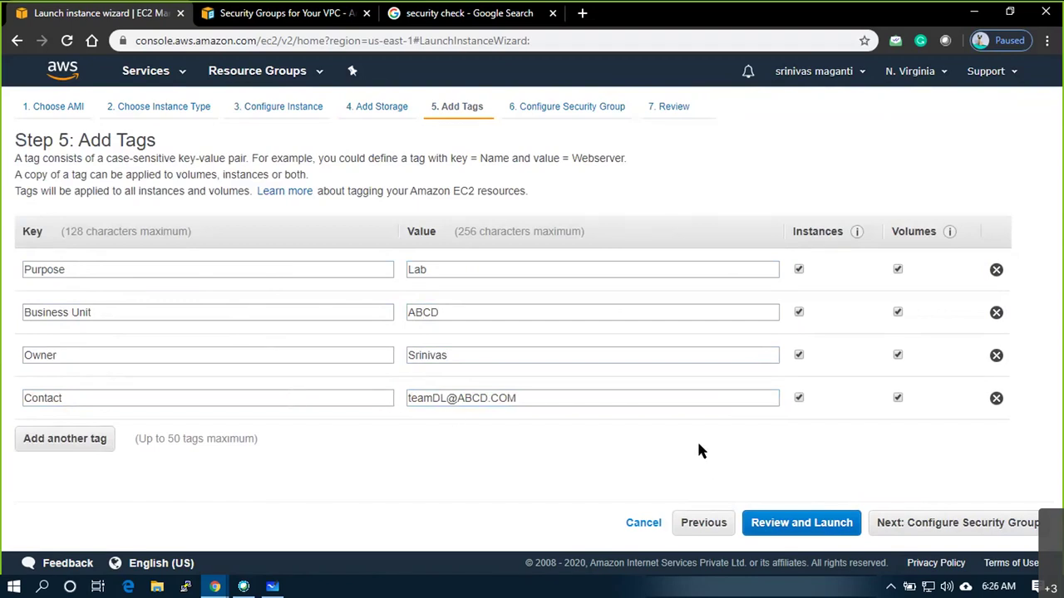
left_click(960, 523)
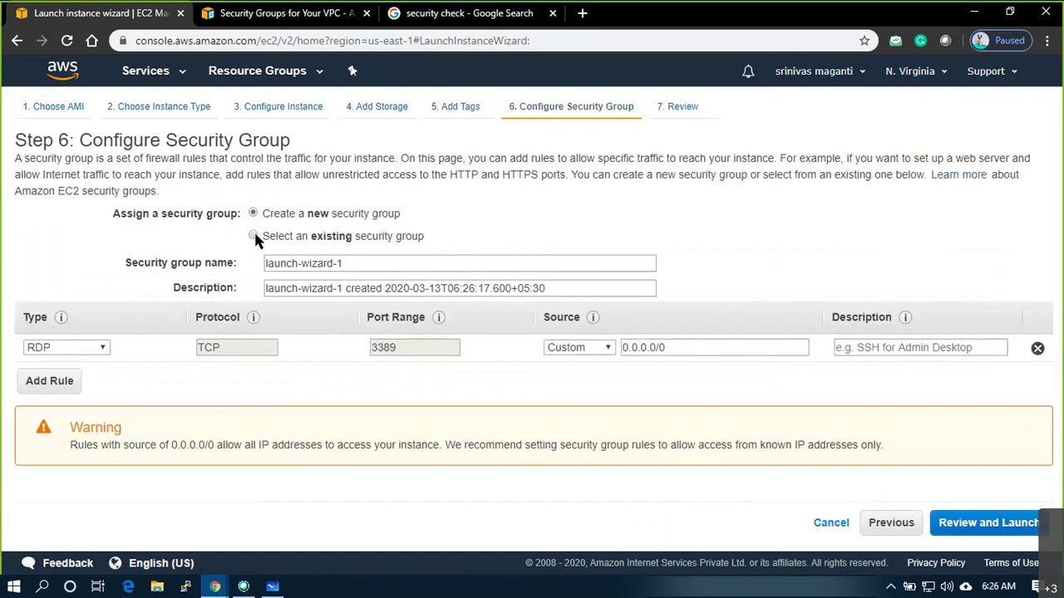
Assign existing security group EUS_VPC1_SG1, check its RDP and ICMP rules, and go to review
left_click(254, 236)
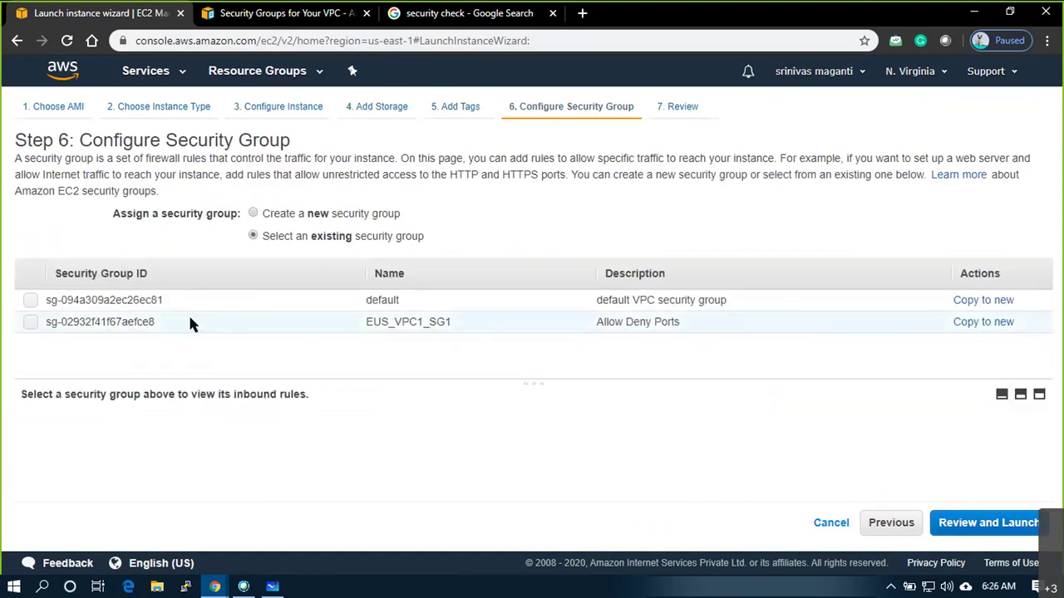
left_click(30, 323)
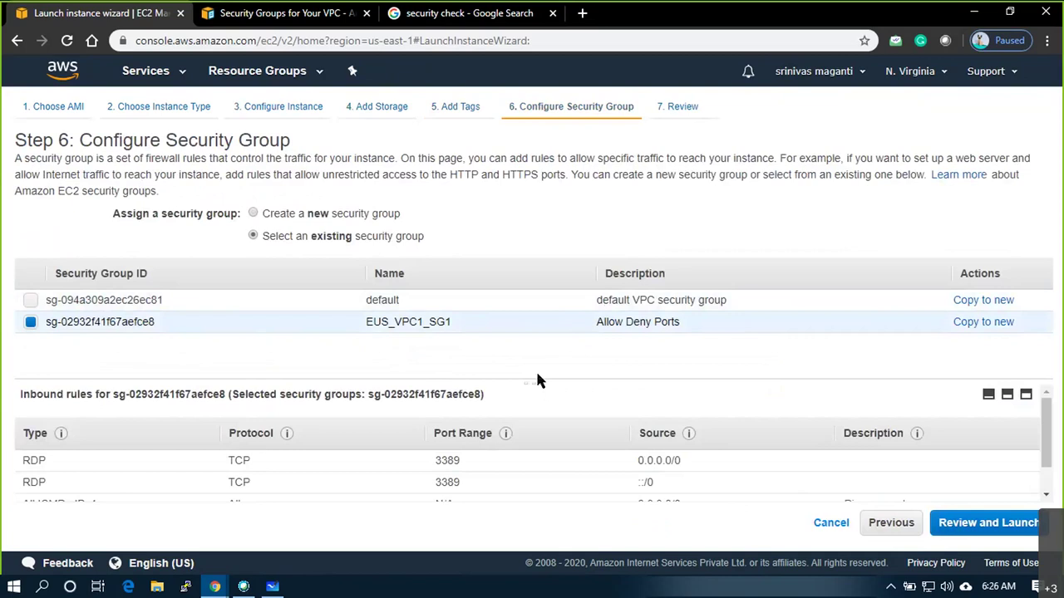
left_click_drag(536, 379, 540, 354)
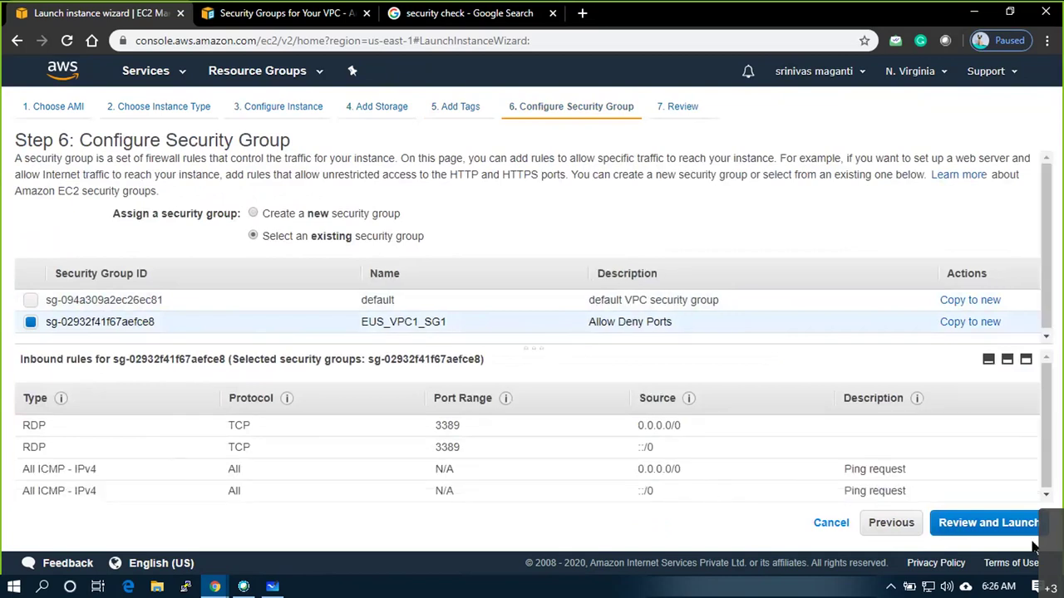
left_click(1008, 528)
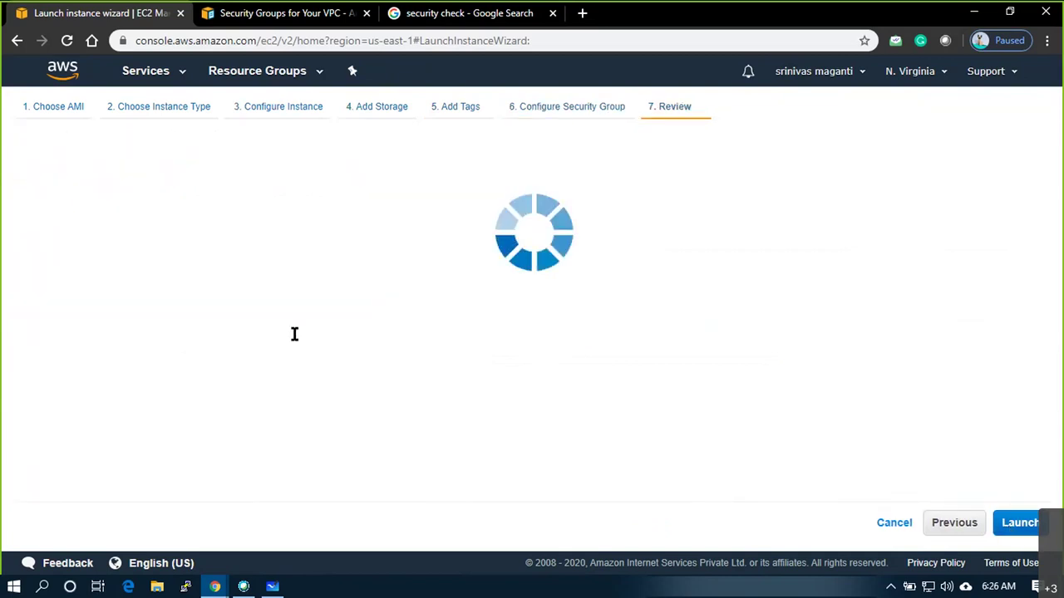
Review the Windows Server 2019 Base AMI, t2.micro type and EUS_VPC1_SG1 rules
scroll(808, 366, "down", 3)
scroll(808, 366, "up", 3)
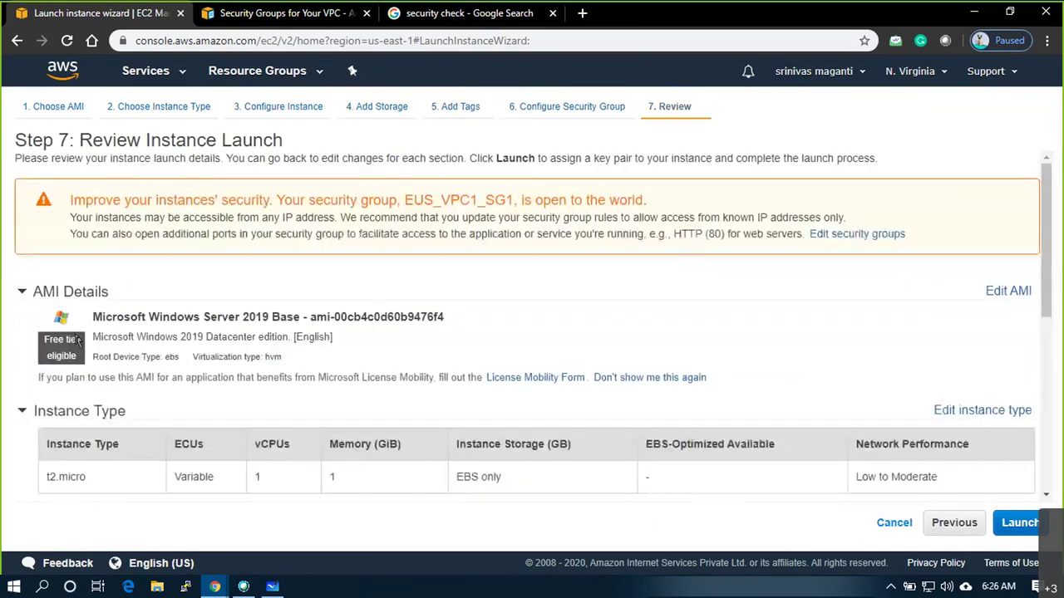
scroll(116, 341, "down", 1)
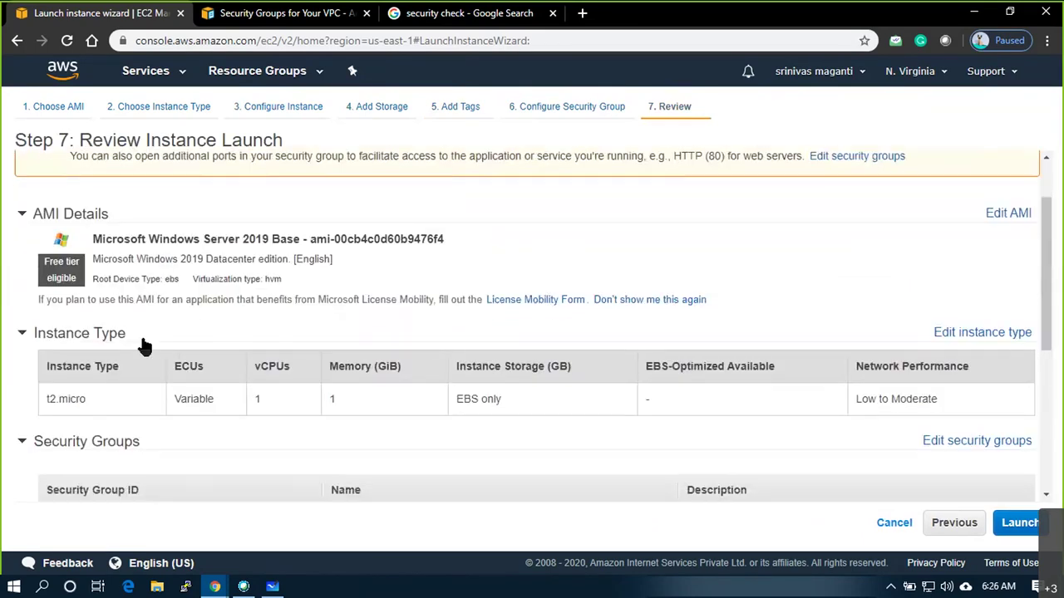
left_click_drag(111, 260, 214, 260)
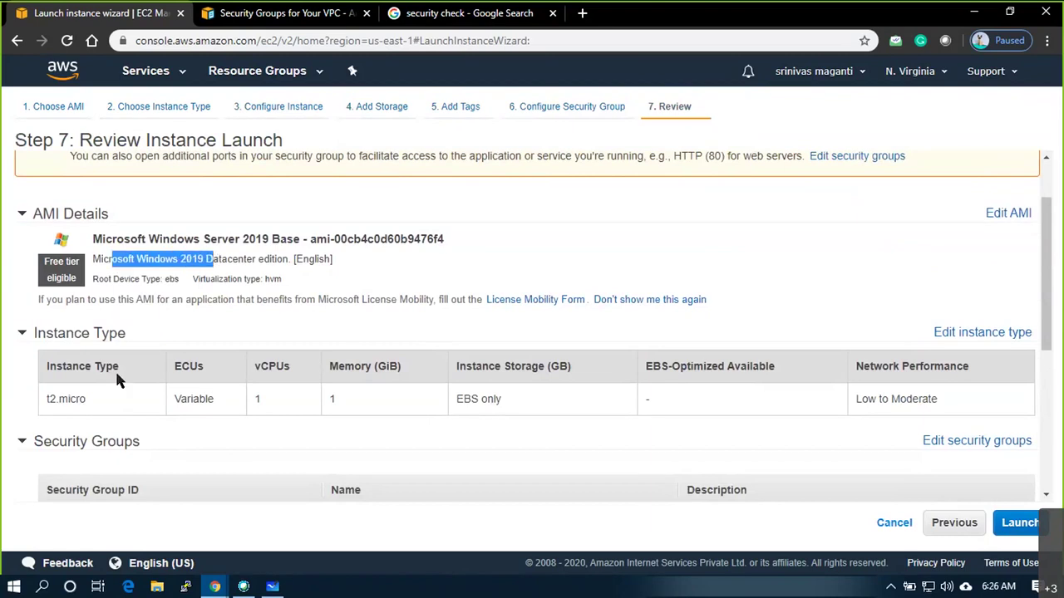
scroll(116, 378, "down", 1)
left_click_drag(47, 320, 85, 320)
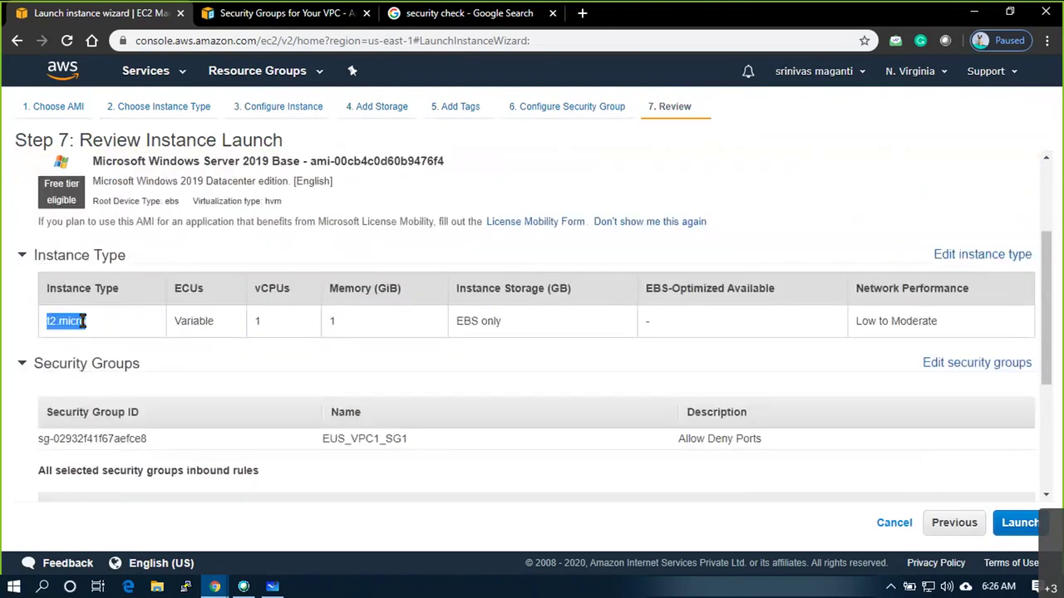
scroll(525, 339, "down", 1)
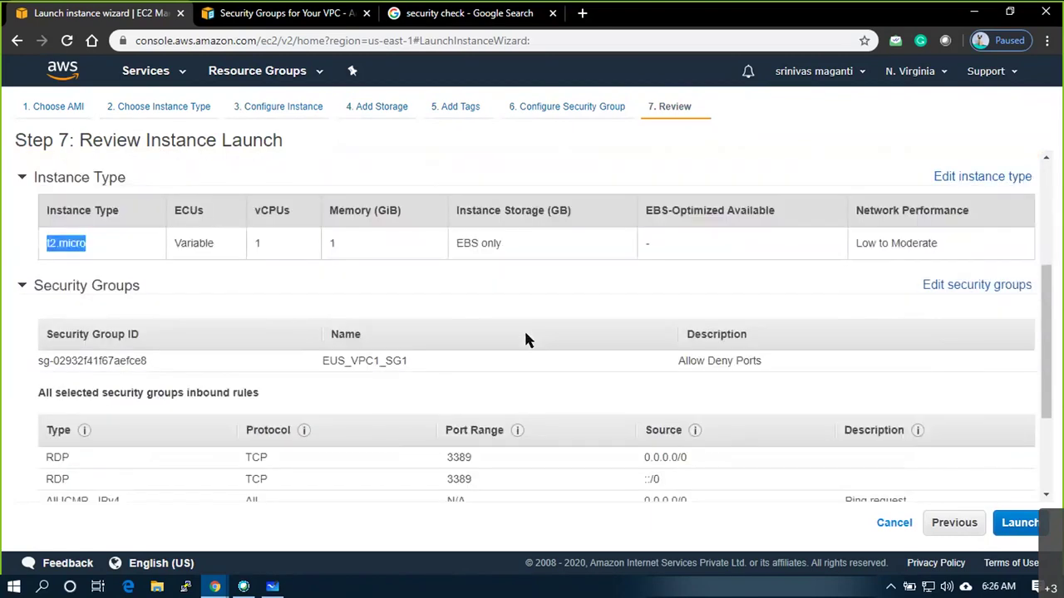
scroll(387, 290, "down", 1)
scroll(384, 280, "up", 1)
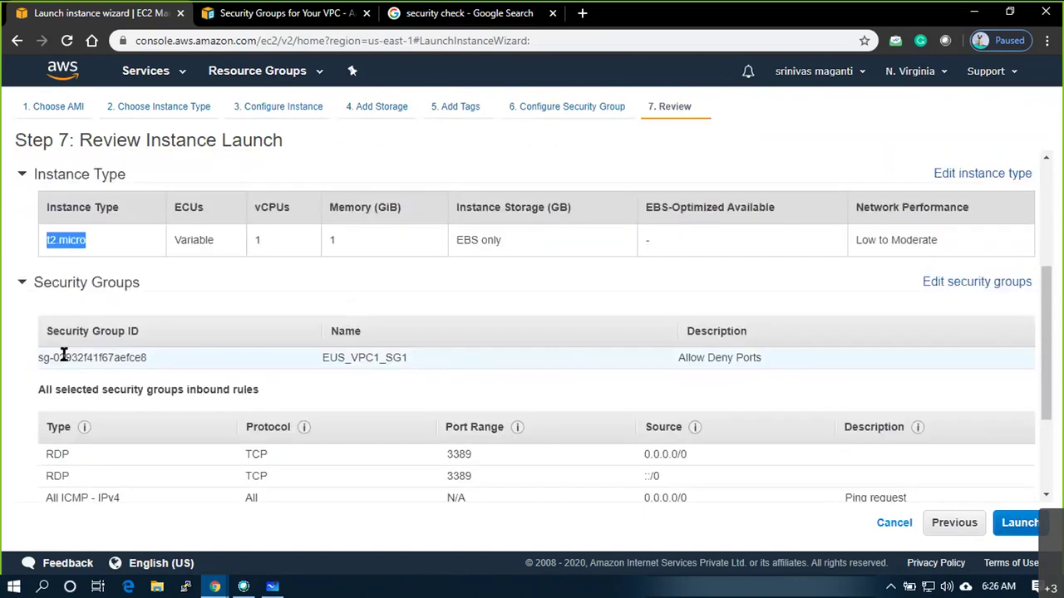
left_click_drag(32, 354, 761, 358)
scroll(762, 357, "down", 2)
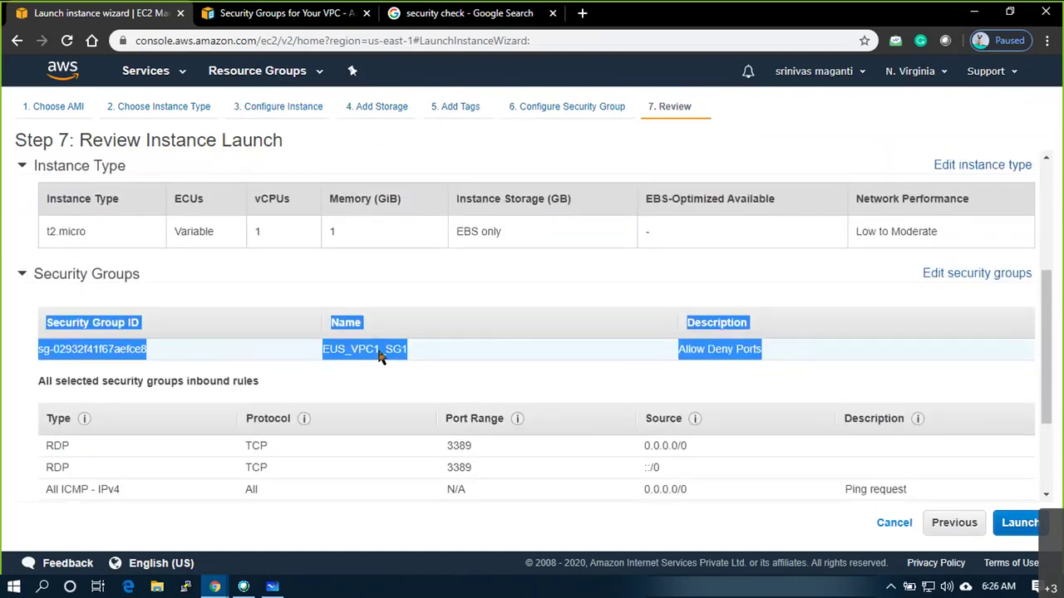
left_click_drag(43, 298, 898, 366)
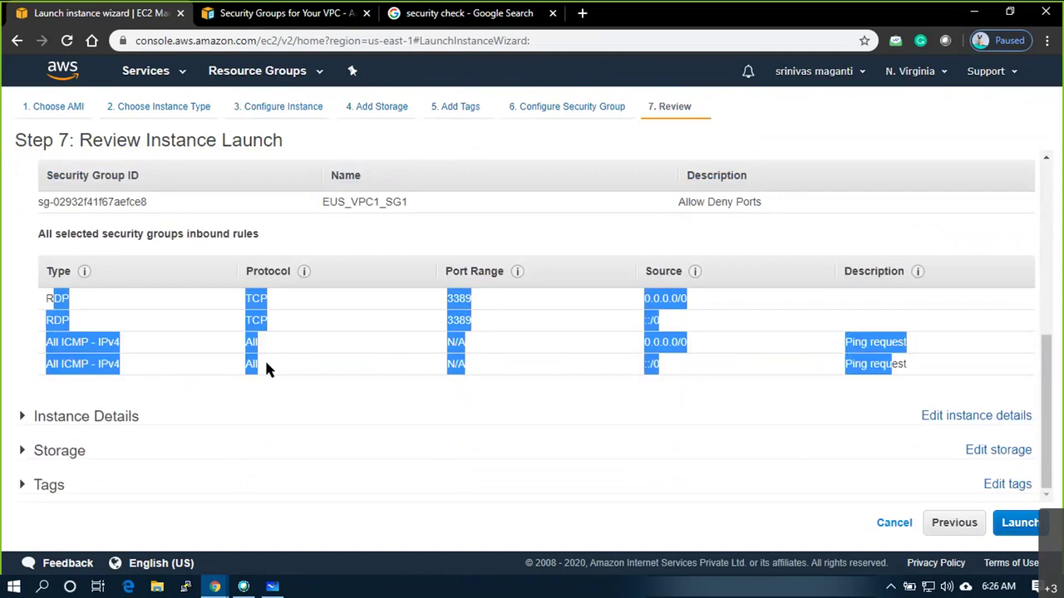
Expand Instance Details and check the instance's subnet
left_click(15, 418)
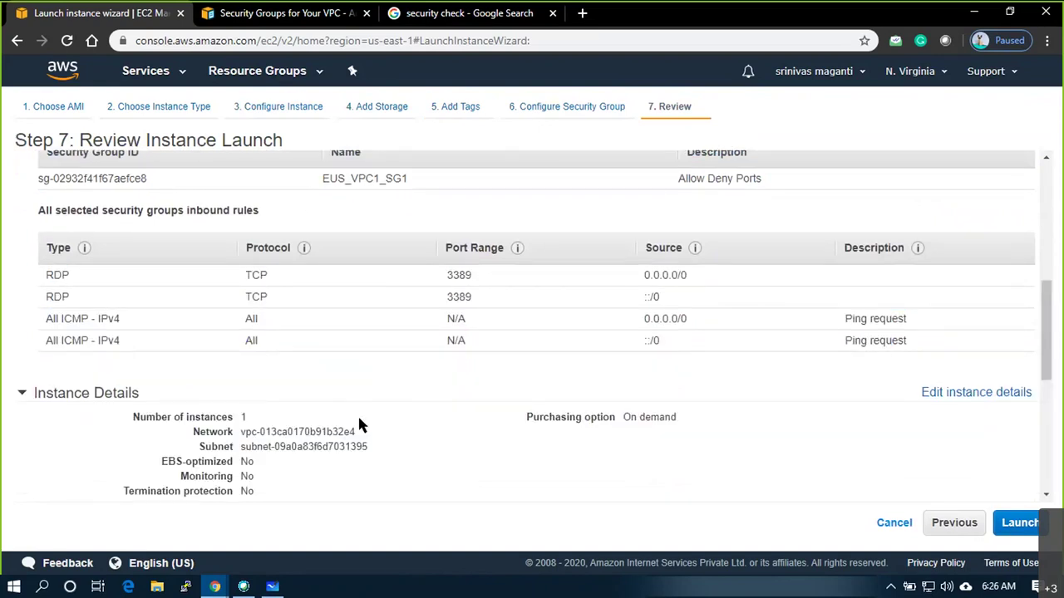
scroll(359, 424, "down", 3)
scroll(328, 459, "down", 1)
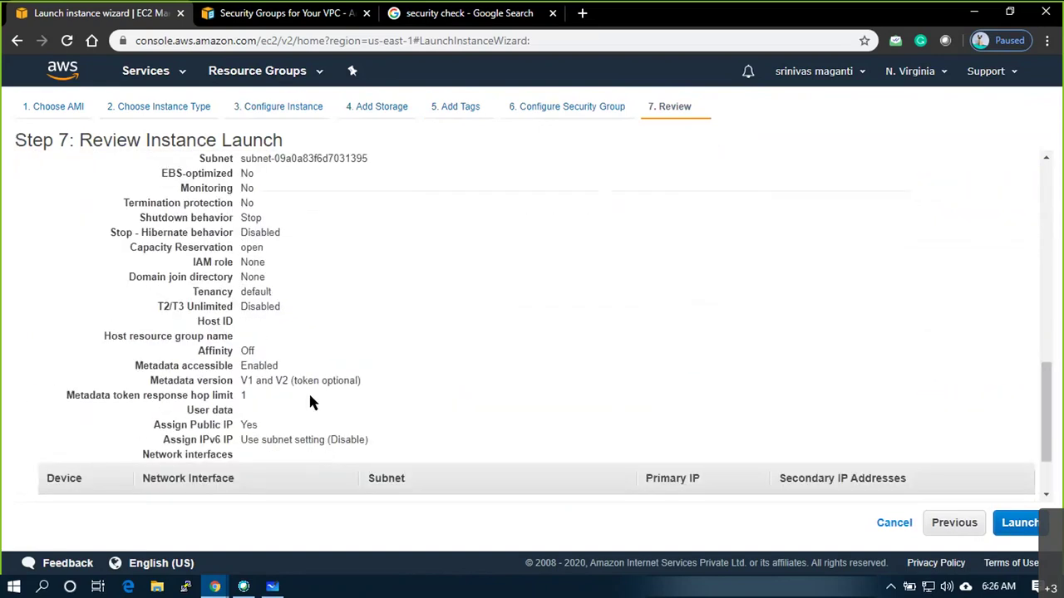
left_click_drag(254, 158, 370, 171)
scroll(278, 441, "down", 2)
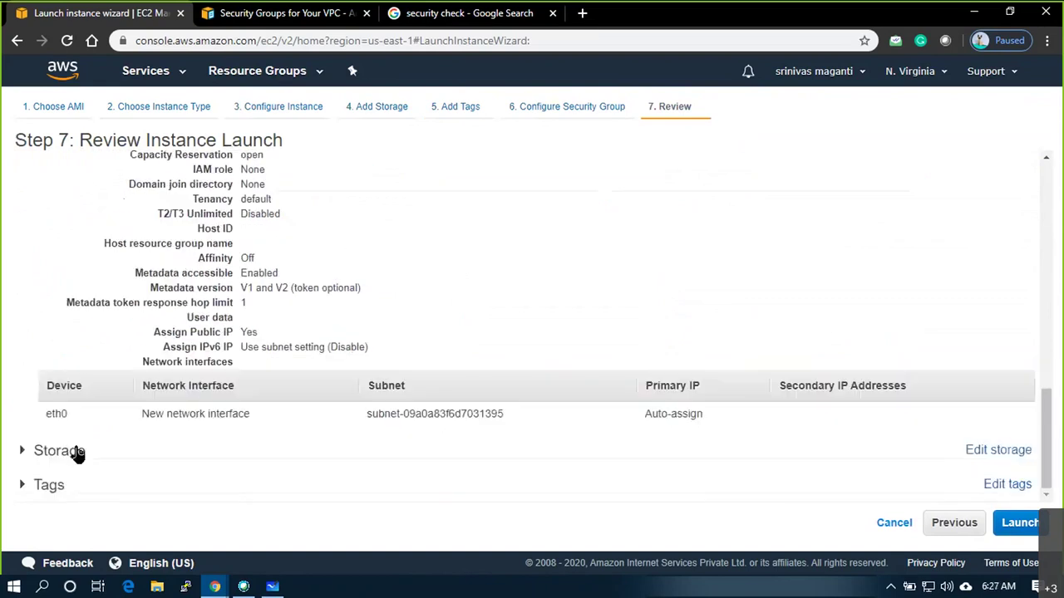
left_click_drag(41, 414, 706, 414)
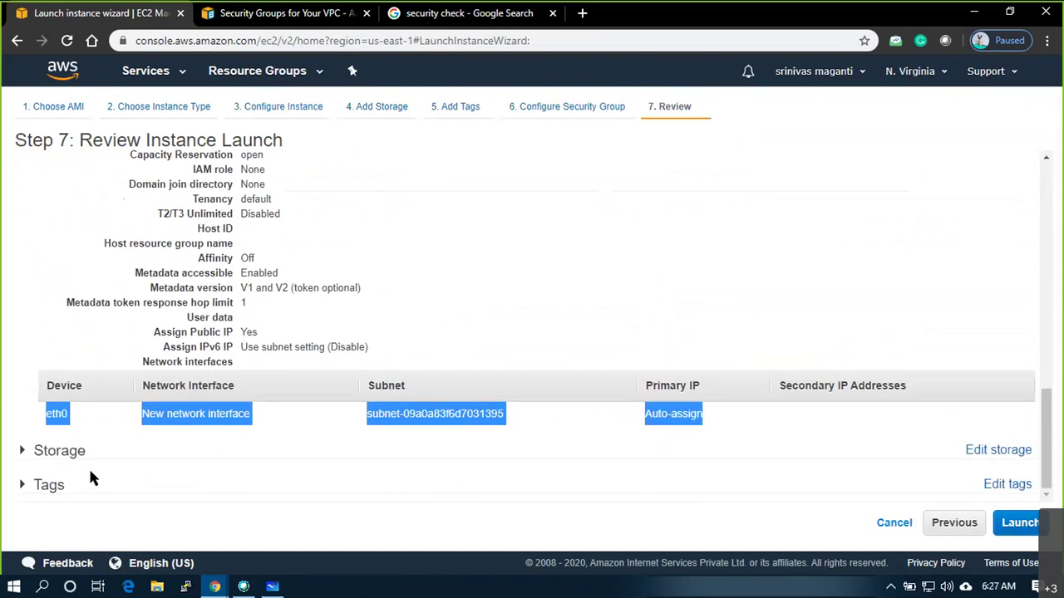
Check the 30 GiB storage and the four tags, then launch
left_click(23, 450)
scroll(285, 449, "down", 2)
left_click_drag(91, 436, 653, 449)
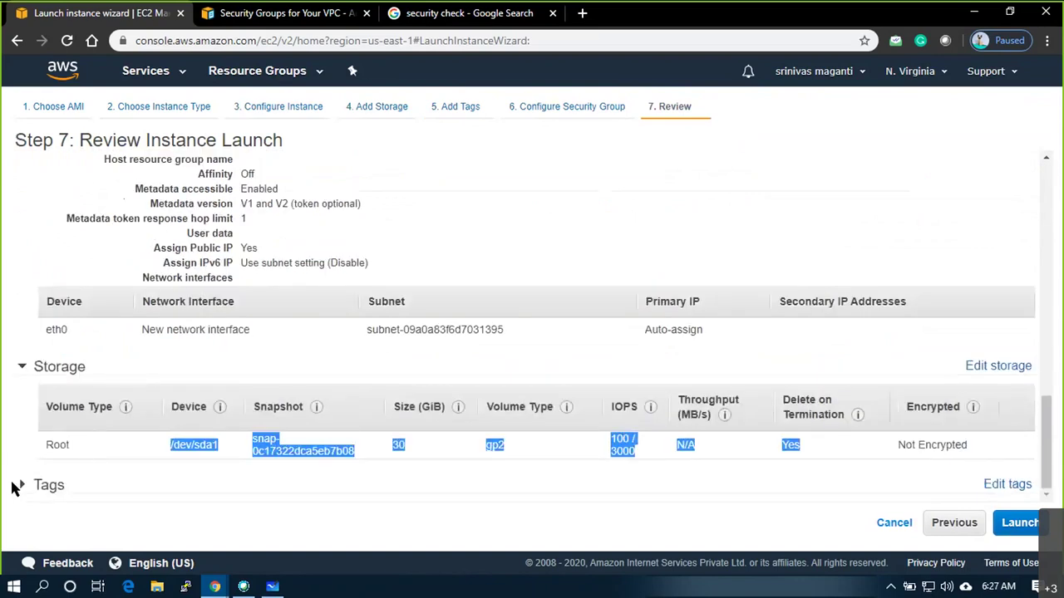
left_click(203, 431)
scroll(203, 433, "down", 2)
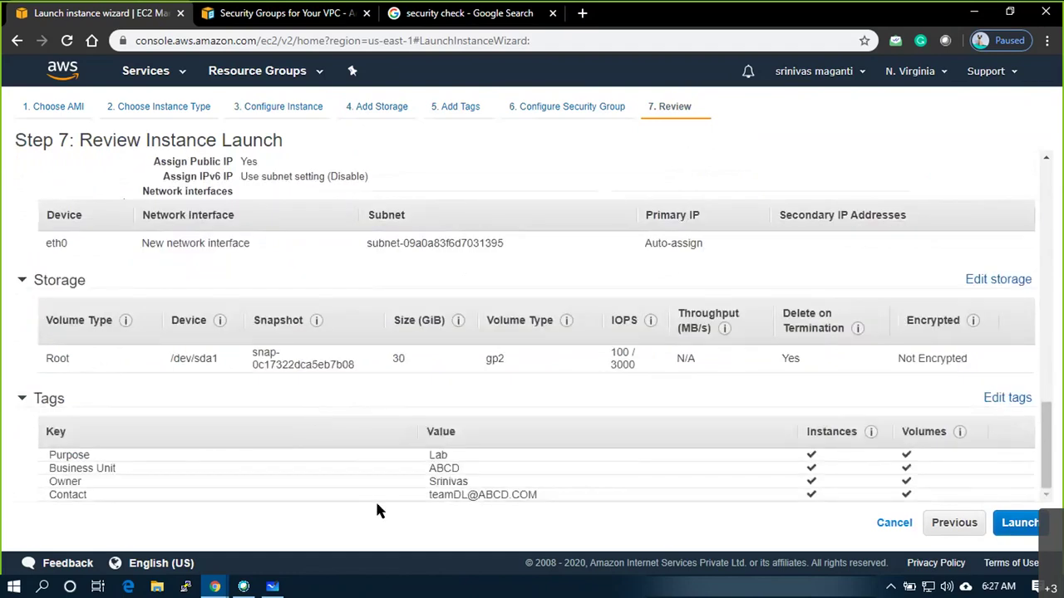
left_click_drag(49, 456, 916, 485)
left_click(506, 523)
scroll(559, 412, "up", 15)
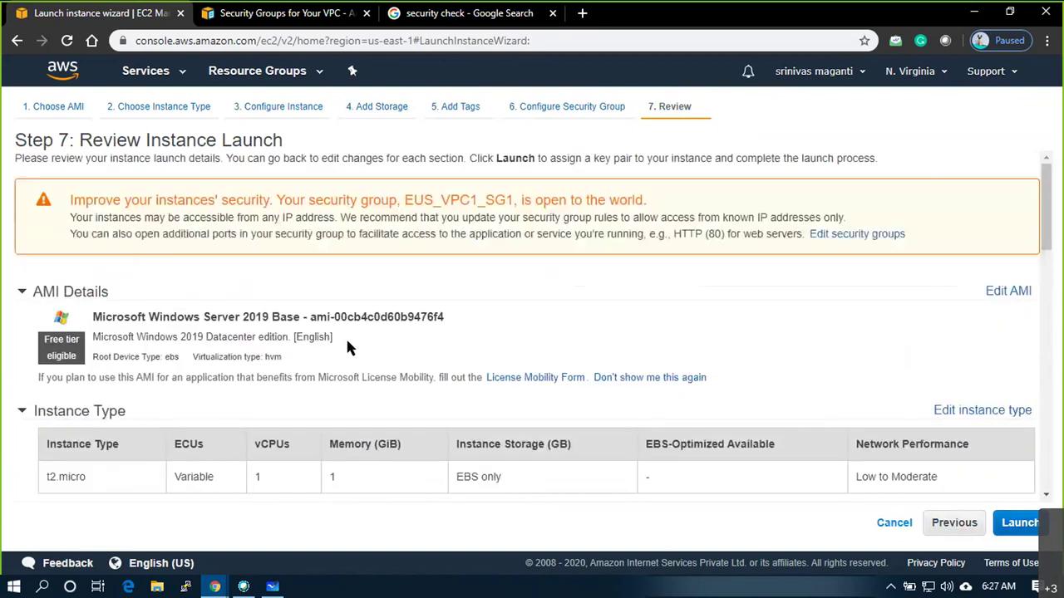
scroll(348, 342, "down", 15)
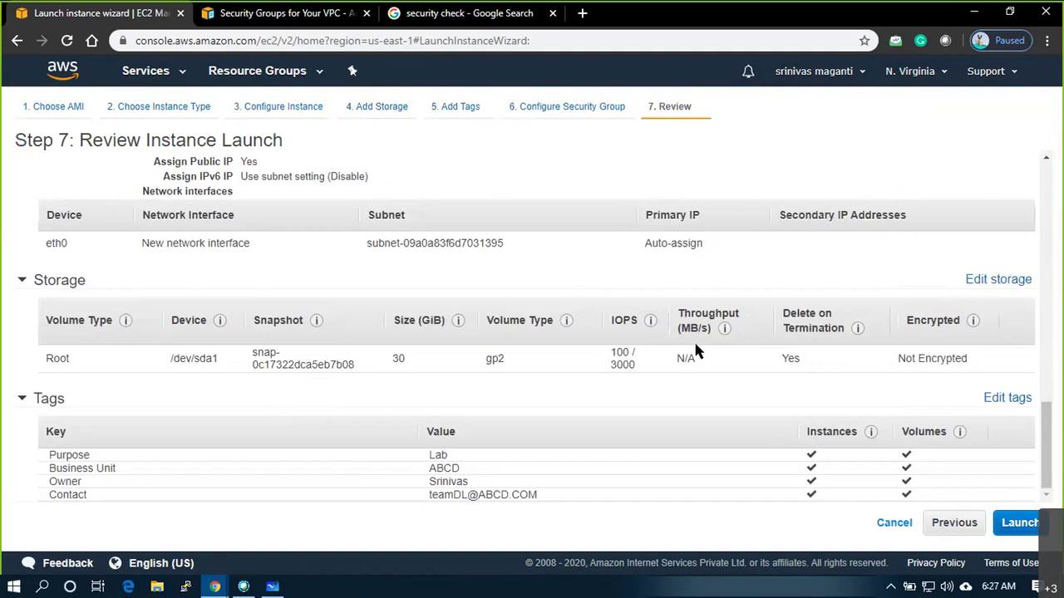
left_click(1020, 523)
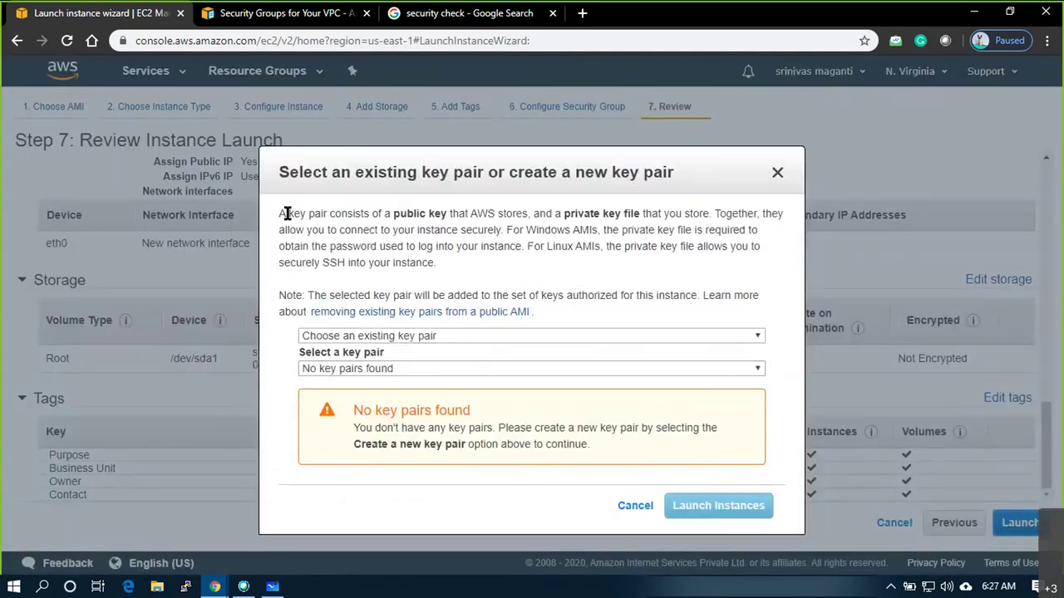
Dismiss the key pair dialog and reopen it via Launch; it still finds no key pairs
left_click_drag(285, 171, 1028, 184)
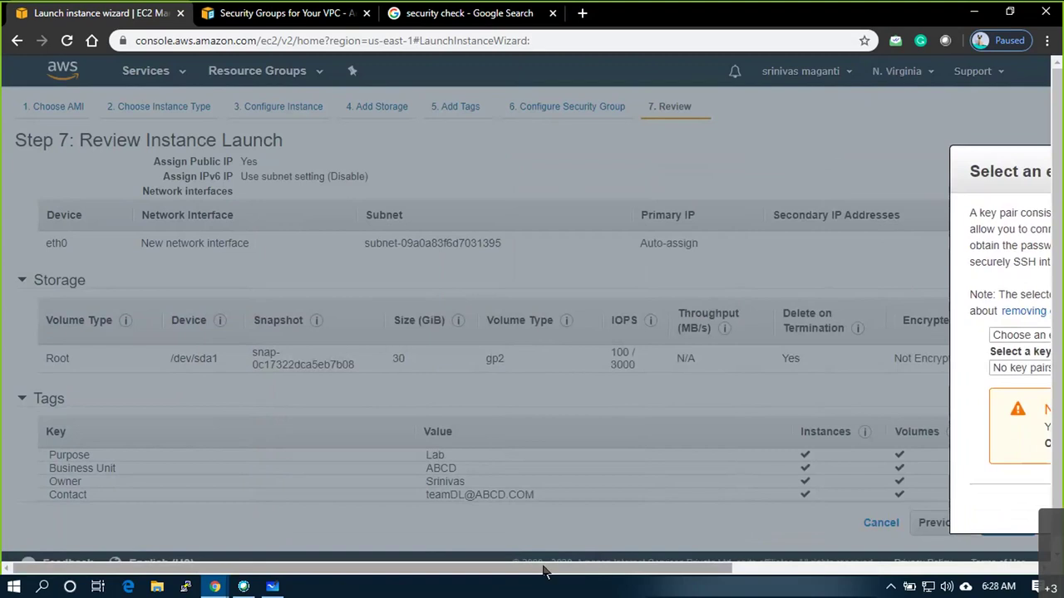
left_click_drag(544, 572, 856, 572)
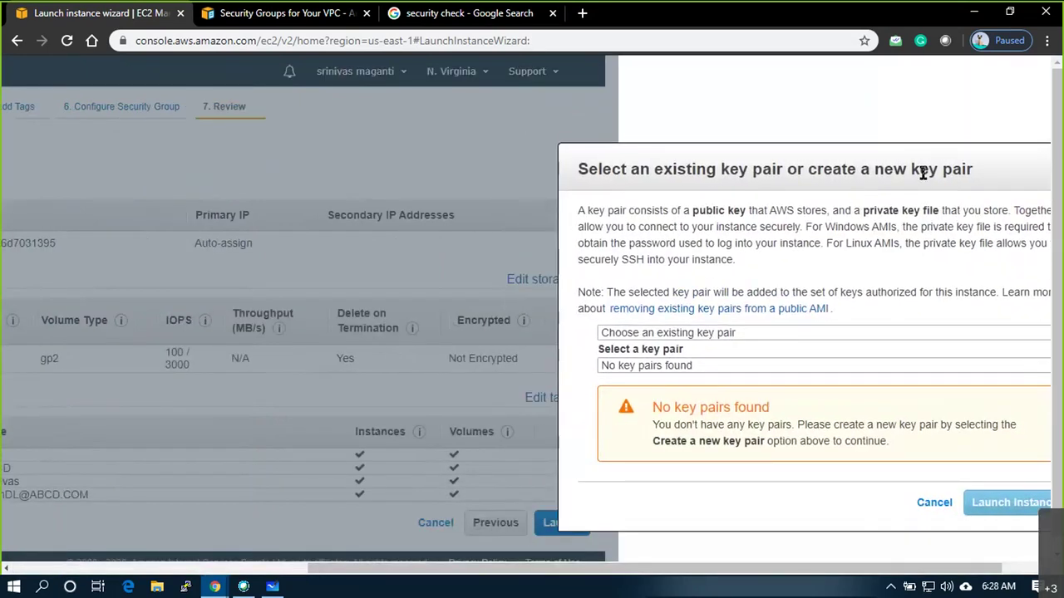
key("Escape")
left_click(1027, 527)
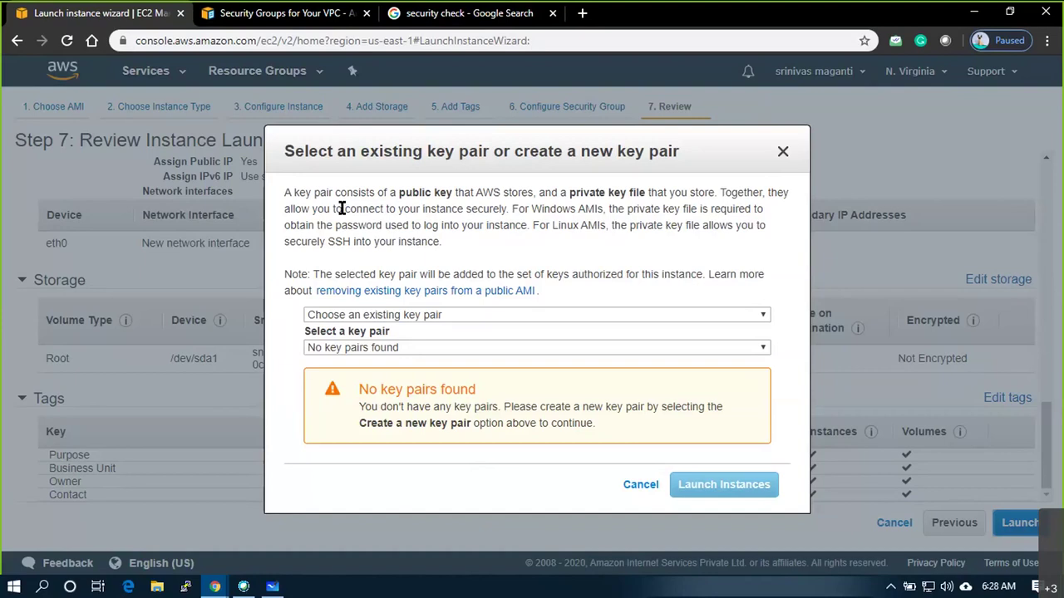
Create a new key pair awsmar20, download awsmar20.pem, and launch the instance
left_click(730, 315)
left_click(420, 341)
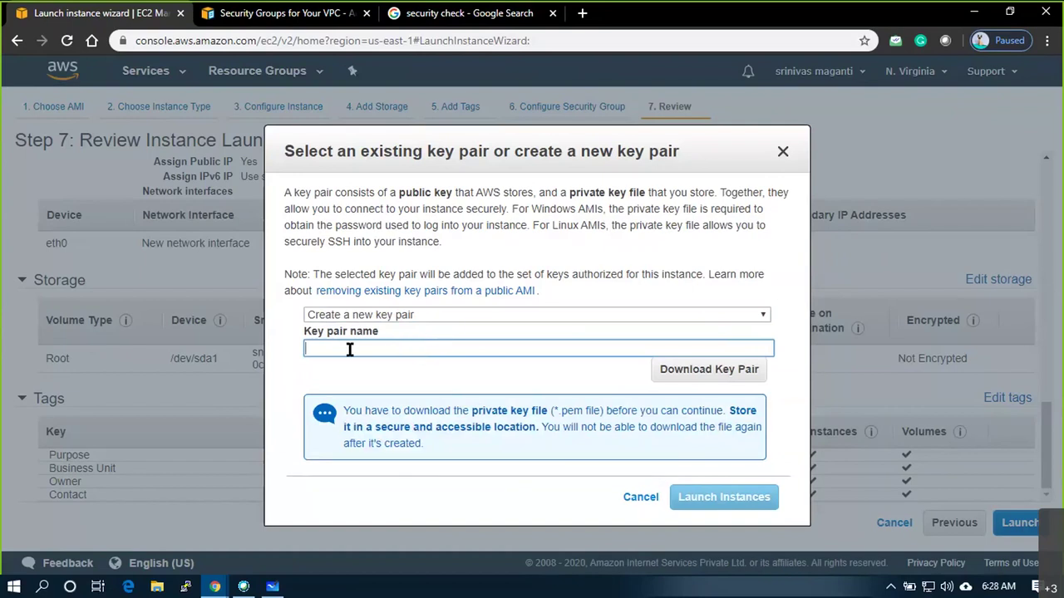
type("awsmar20")
left_click(693, 371)
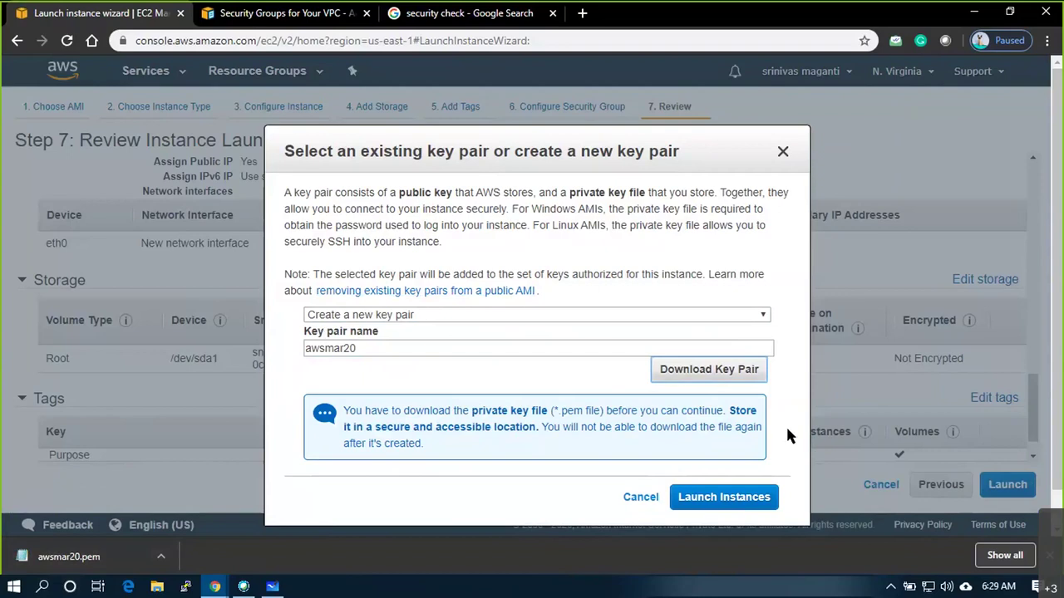
left_click(739, 501)
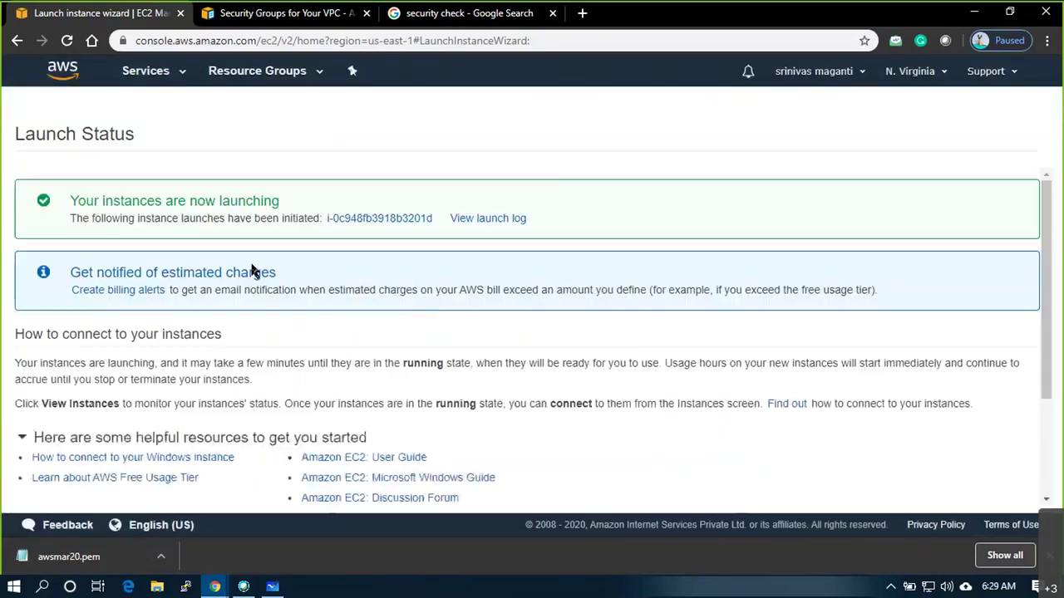
Go from the launch confirmation for i-0c948fb3918b3201d to the Instances list
left_click_drag(89, 202, 70, 218)
scroll(449, 286, "down", 1)
scroll(449, 285, "down", 2)
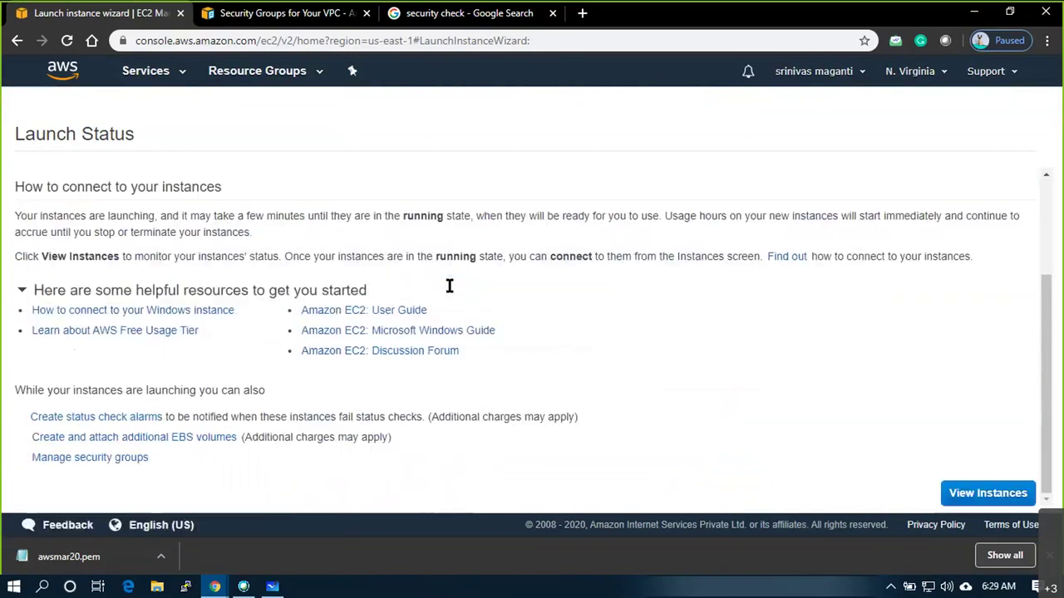
left_click(985, 499)
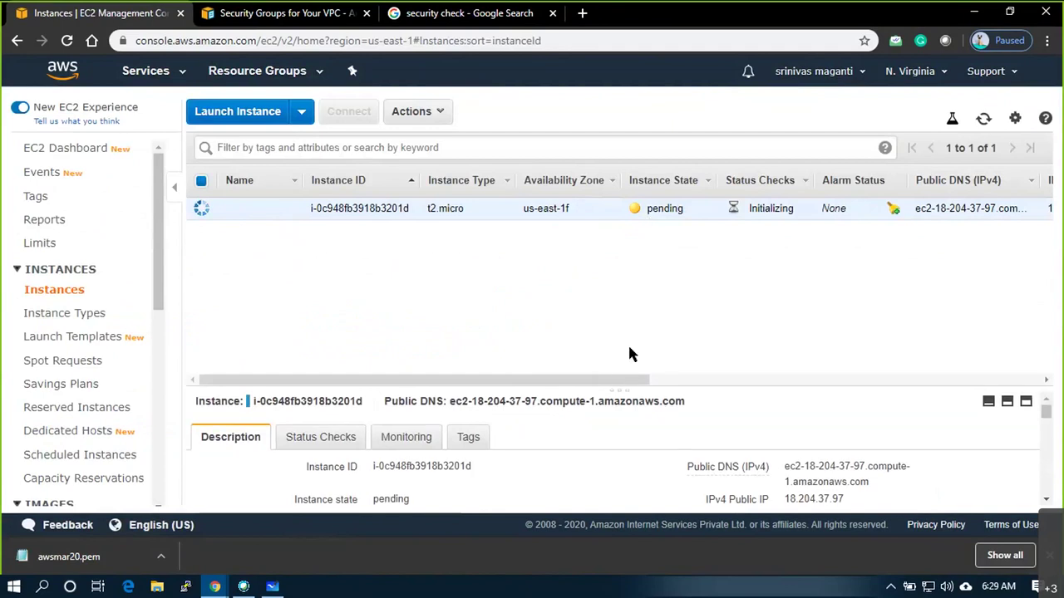
Enlarge the running instance's details pane and highlight its public DNS name
left_click_drag(623, 399, 622, 273)
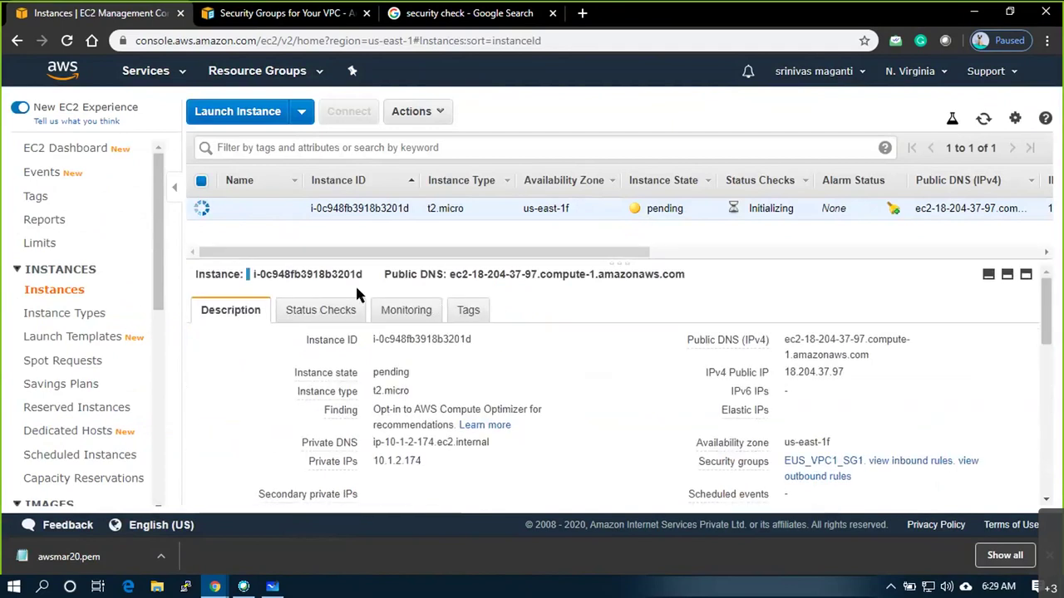
left_click_drag(686, 275, 450, 274)
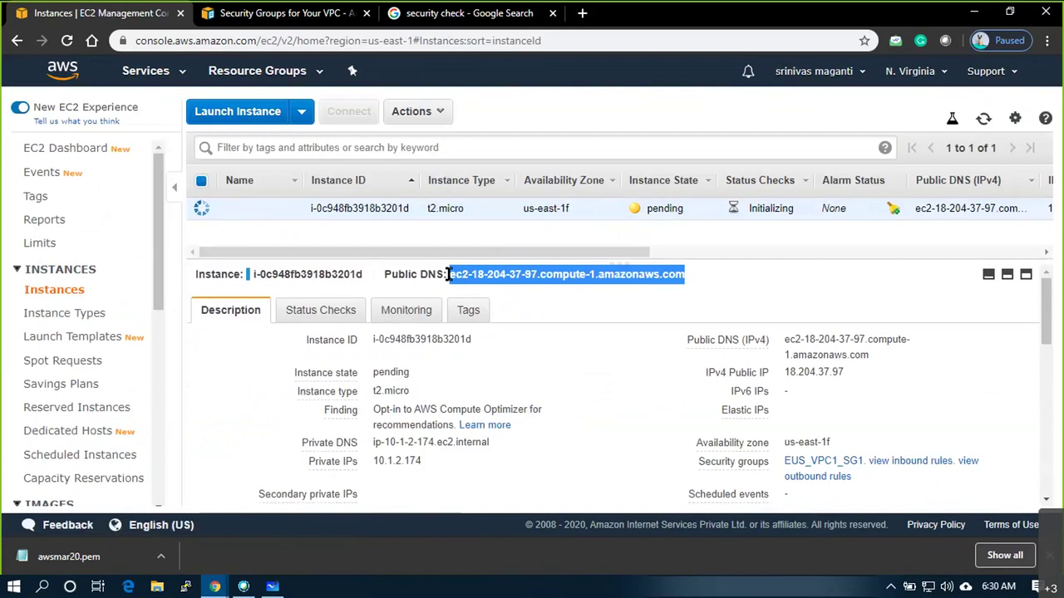
left_click(548, 287)
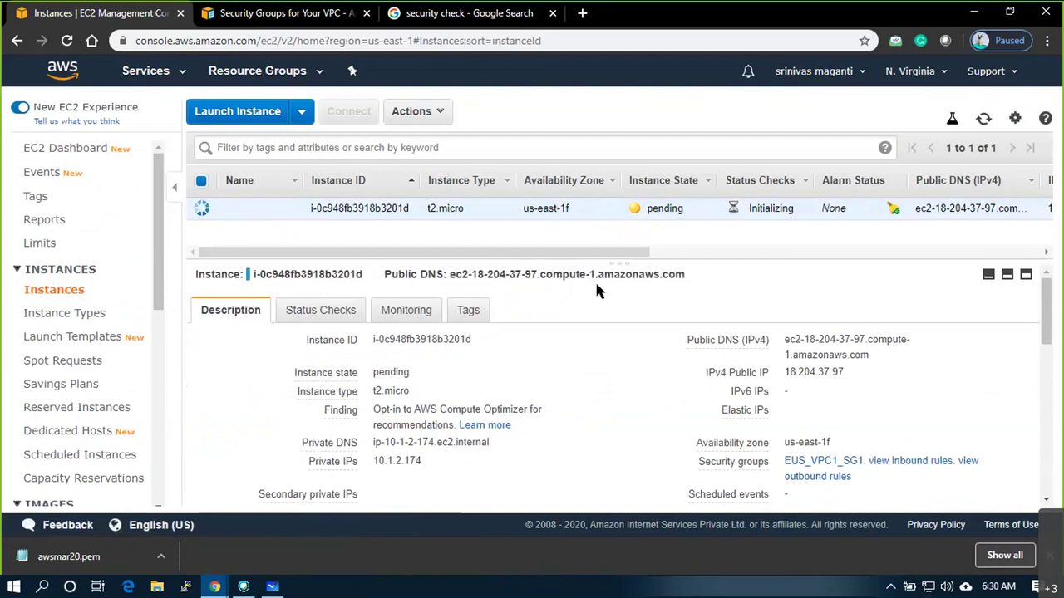
left_click_drag(686, 272, 212, 274)
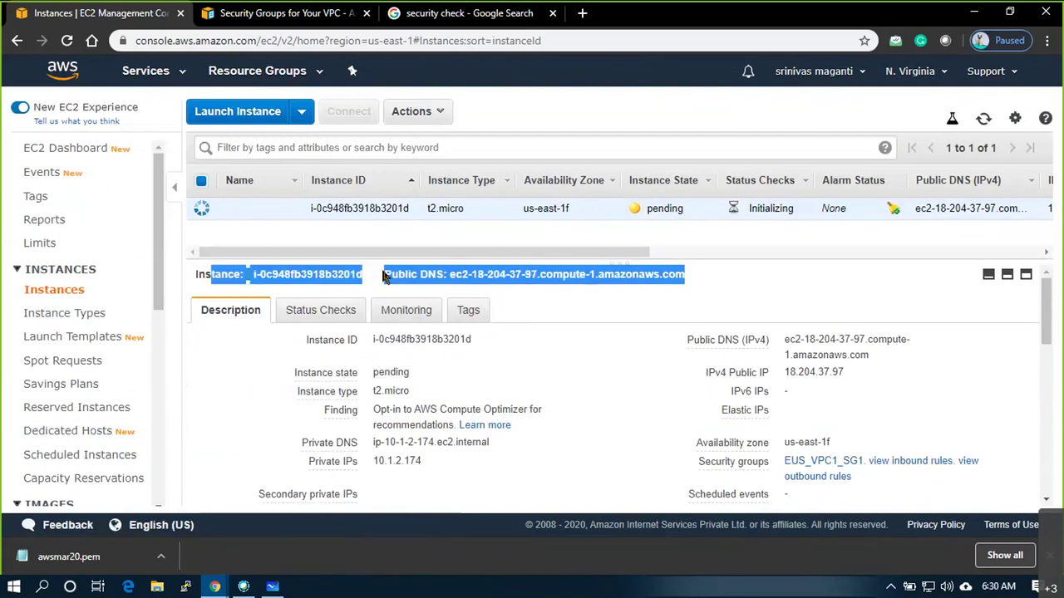
left_click(756, 272)
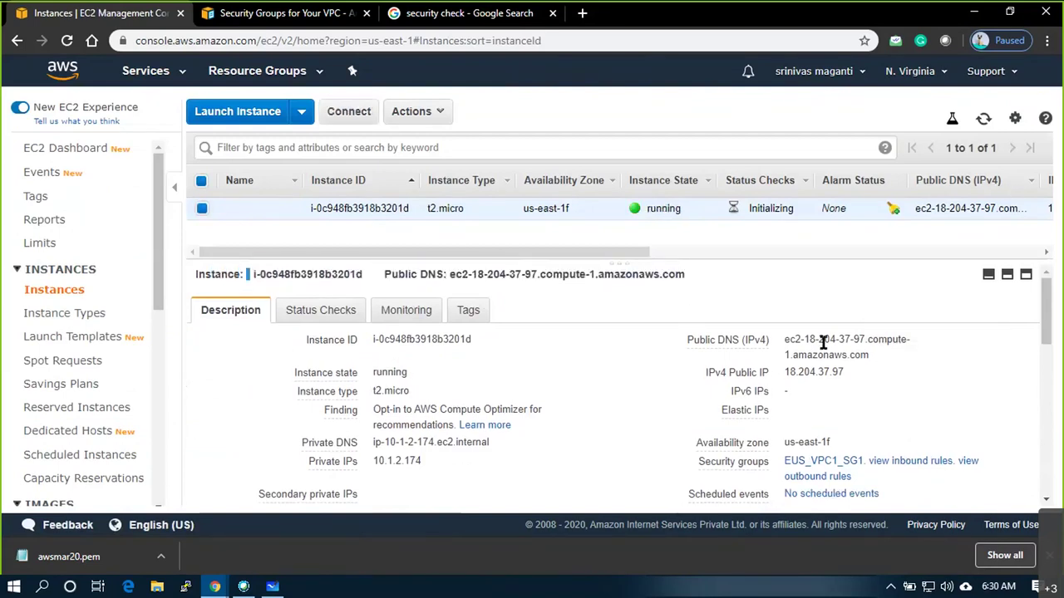
left_click_drag(789, 339, 874, 356)
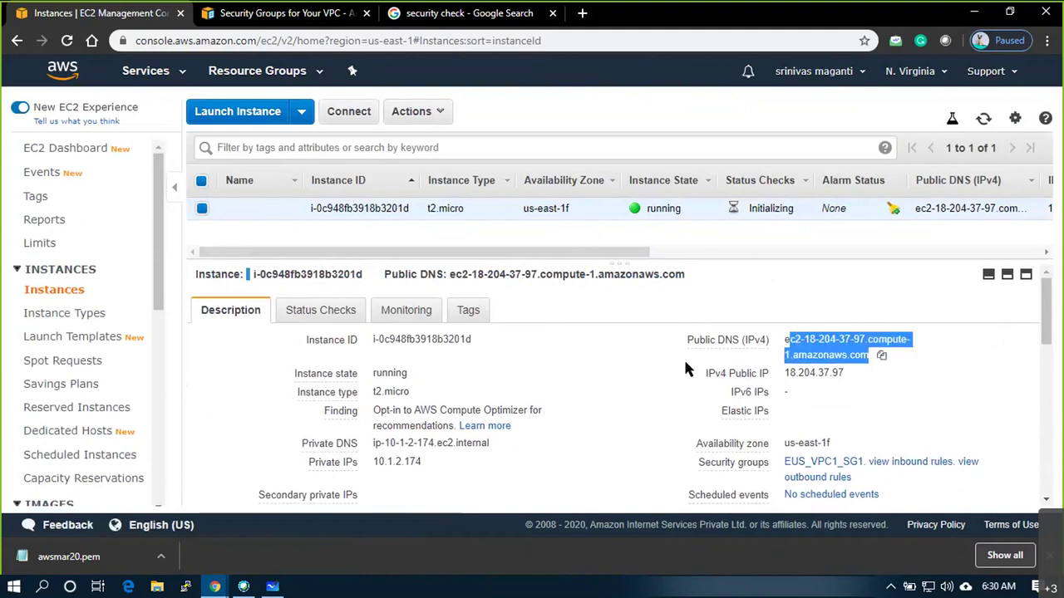
left_click_drag(374, 340, 472, 340)
scroll(674, 373, "down", 2)
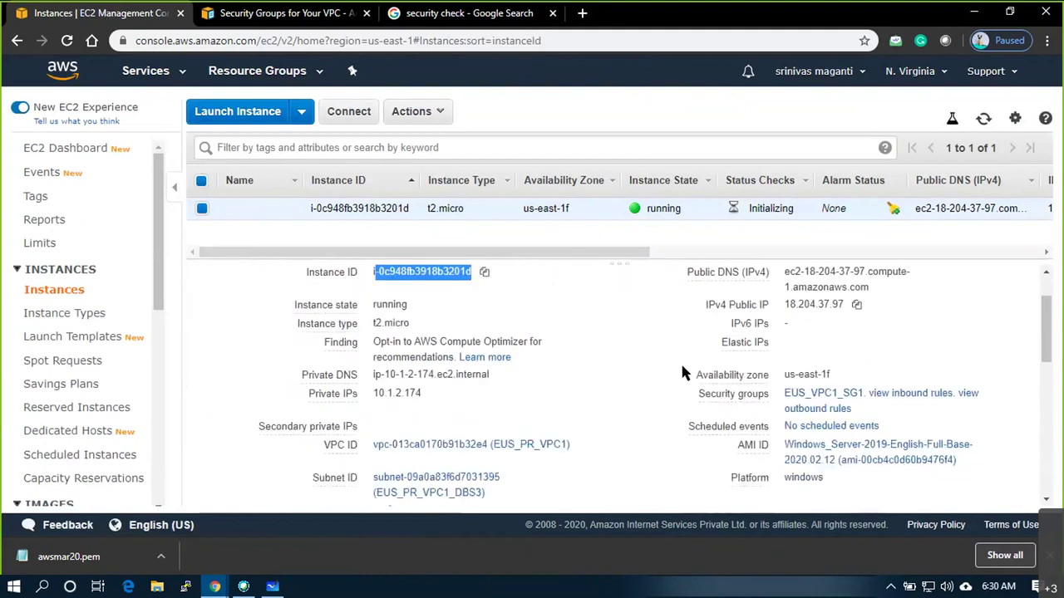
double_click(385, 295)
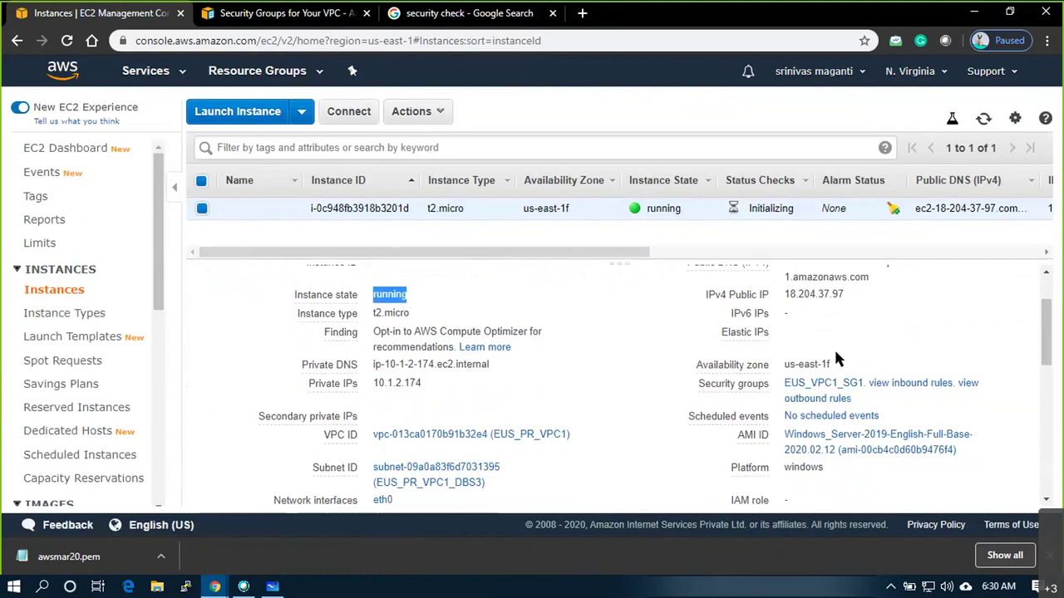
scroll(836, 355, "up", 2)
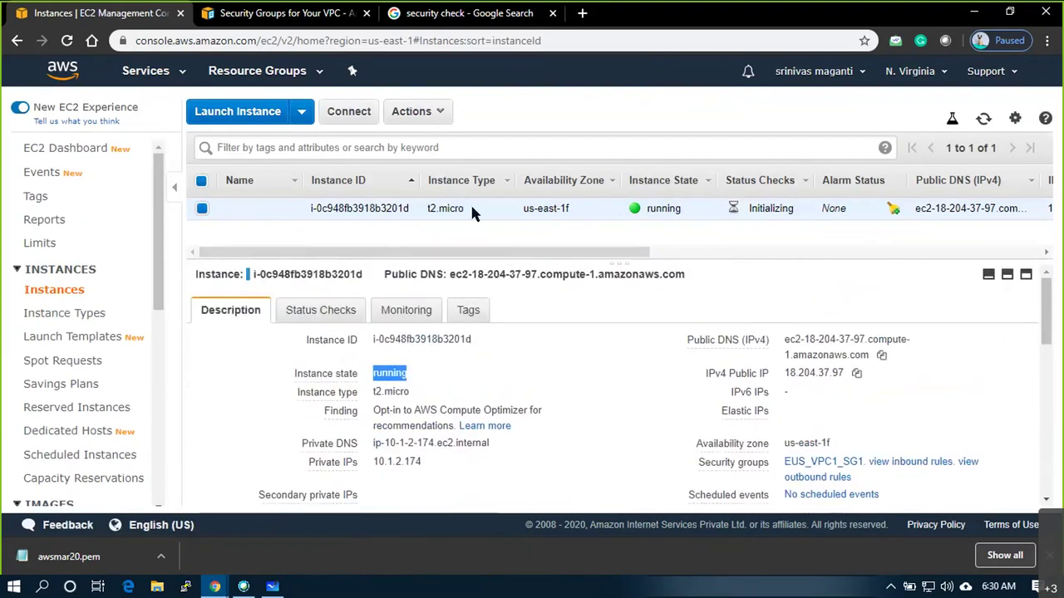
double_click(786, 375)
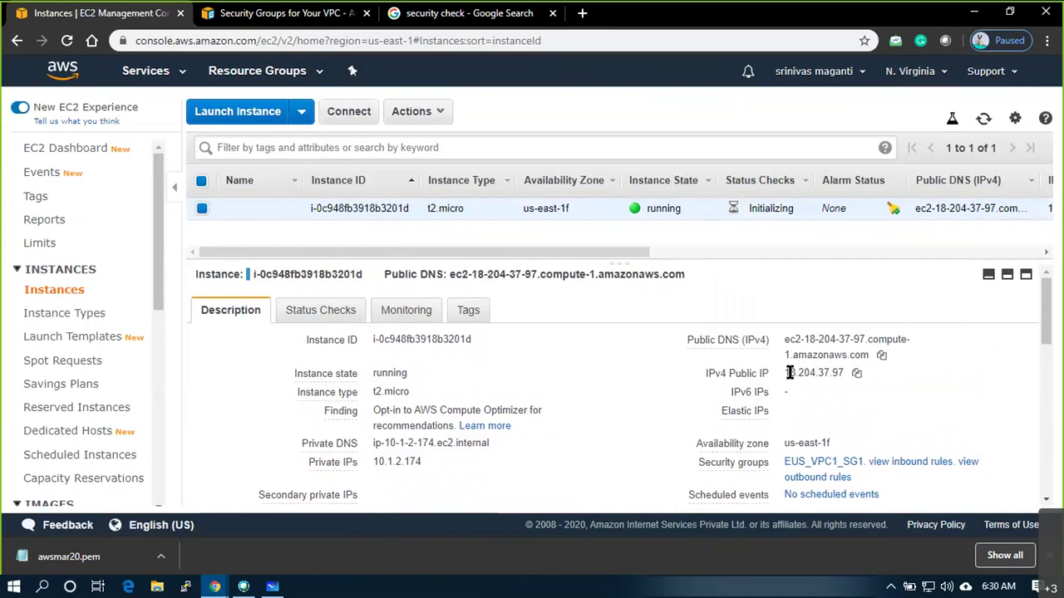
scroll(510, 411, "down", 2)
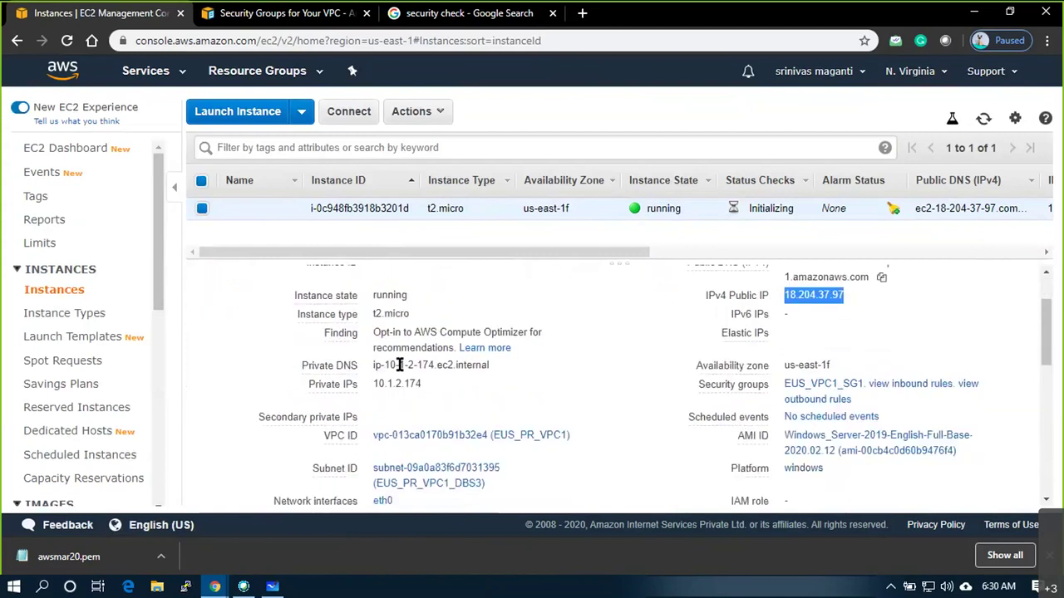
left_click_drag(374, 384, 422, 384)
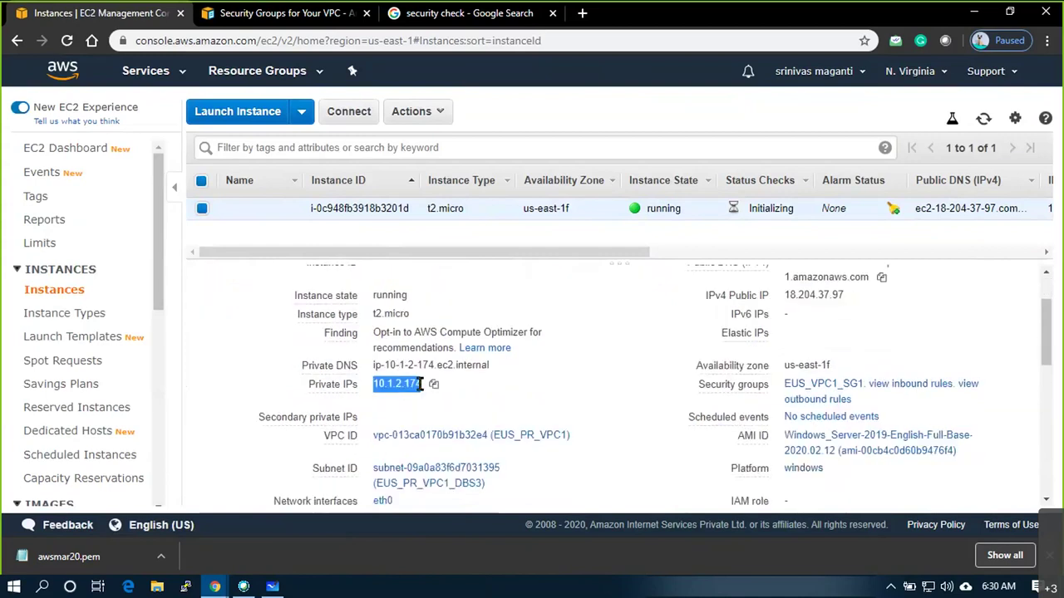
scroll(648, 396, "down", 2)
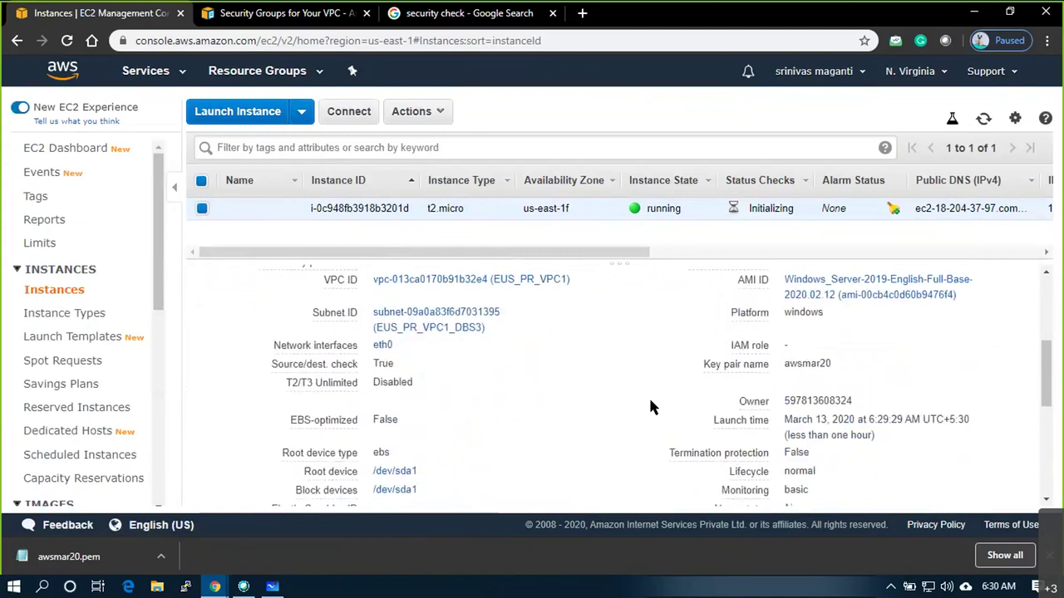
scroll(650, 407, "up", 2)
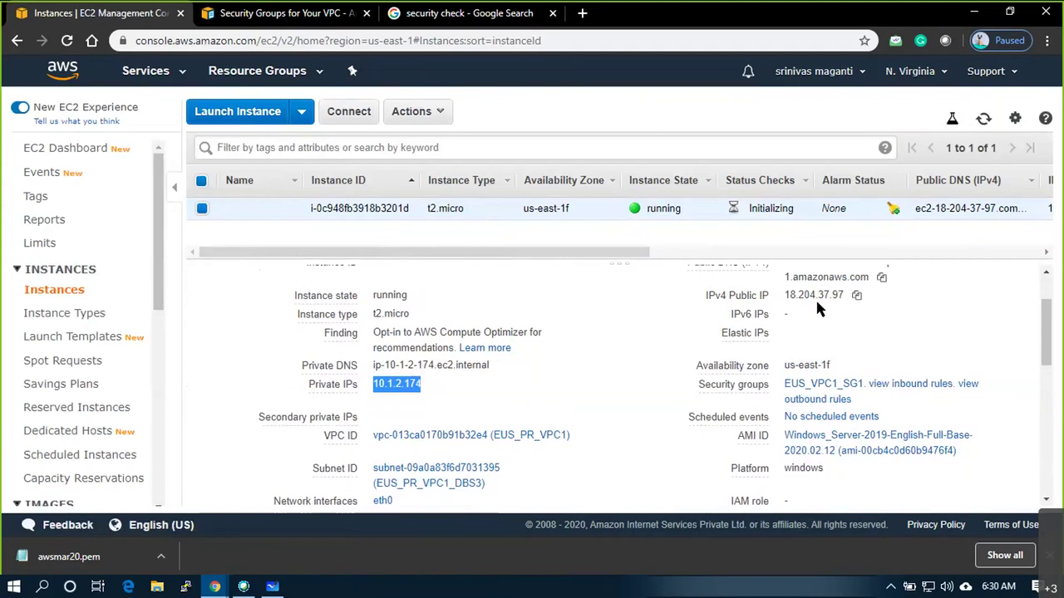
scroll(660, 393, "down", 2)
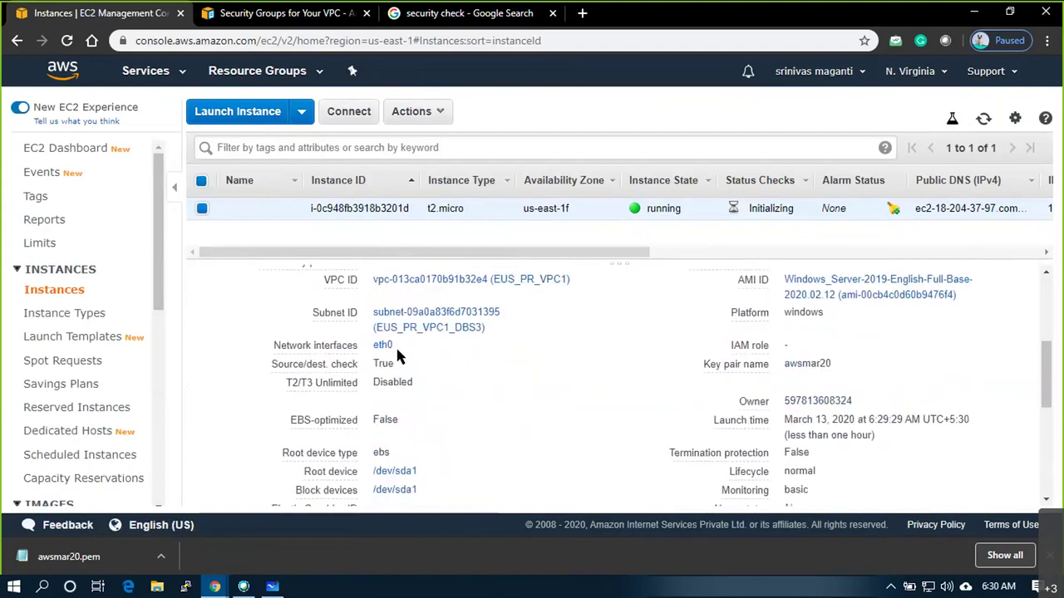
scroll(600, 339, "down", 3)
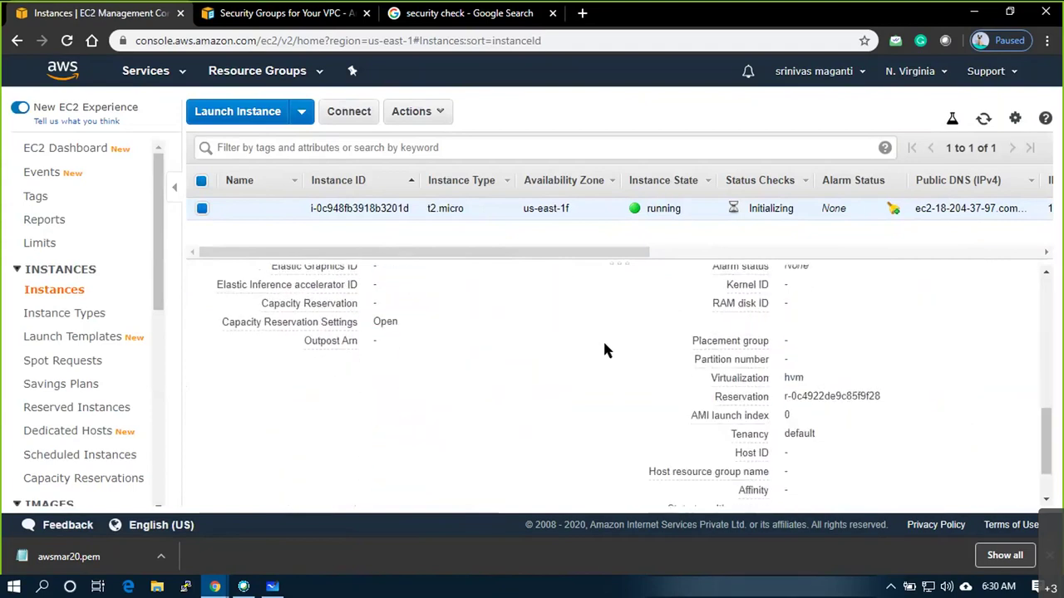
scroll(603, 349, "down", 1)
scroll(632, 390, "up", 7)
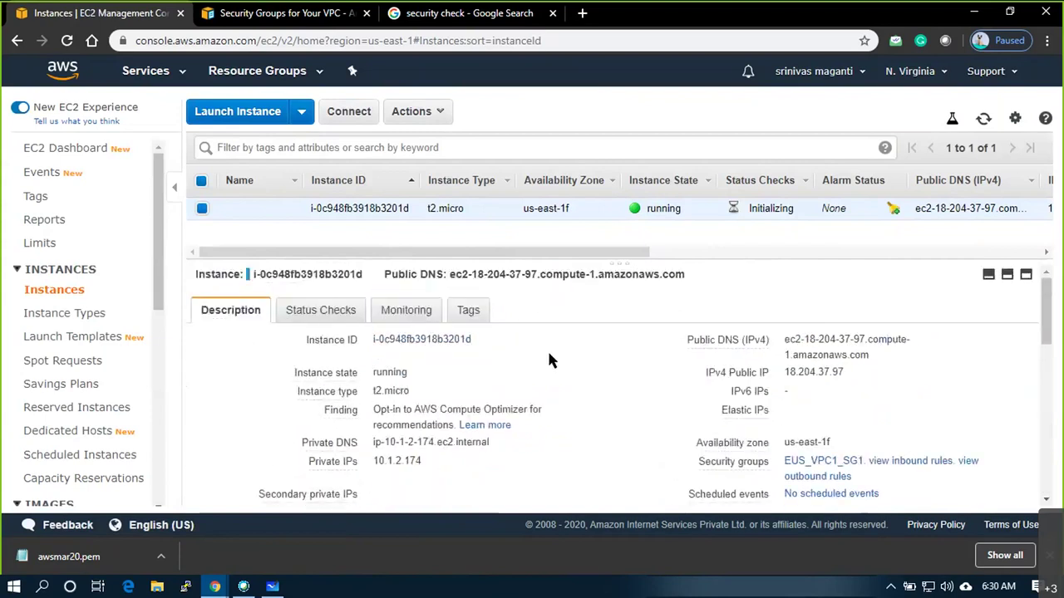
Rename the new Windows instance to DemoVM1
left_click(368, 209)
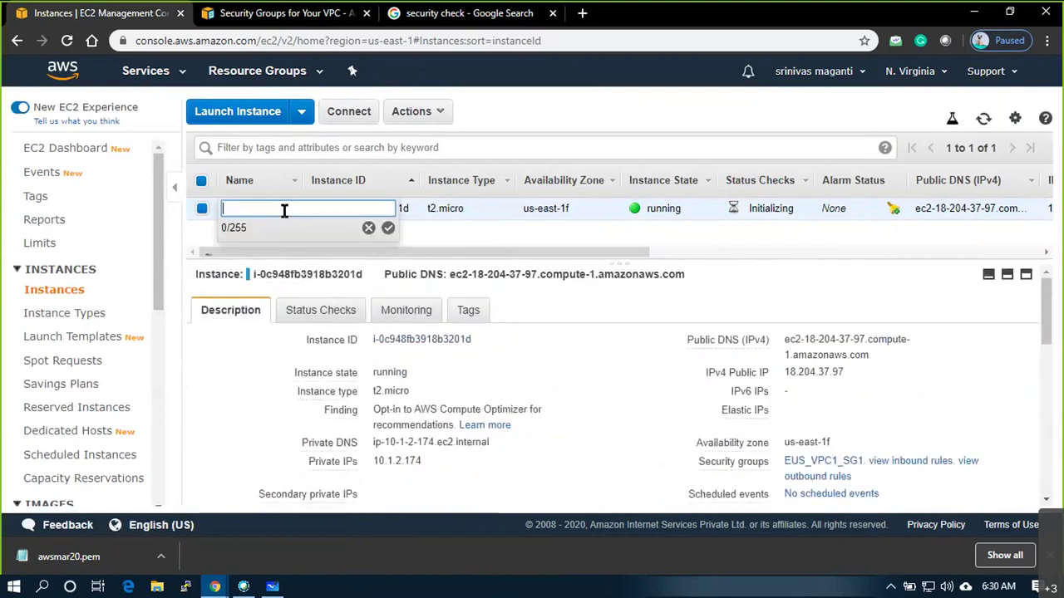
type("DemoVM1")
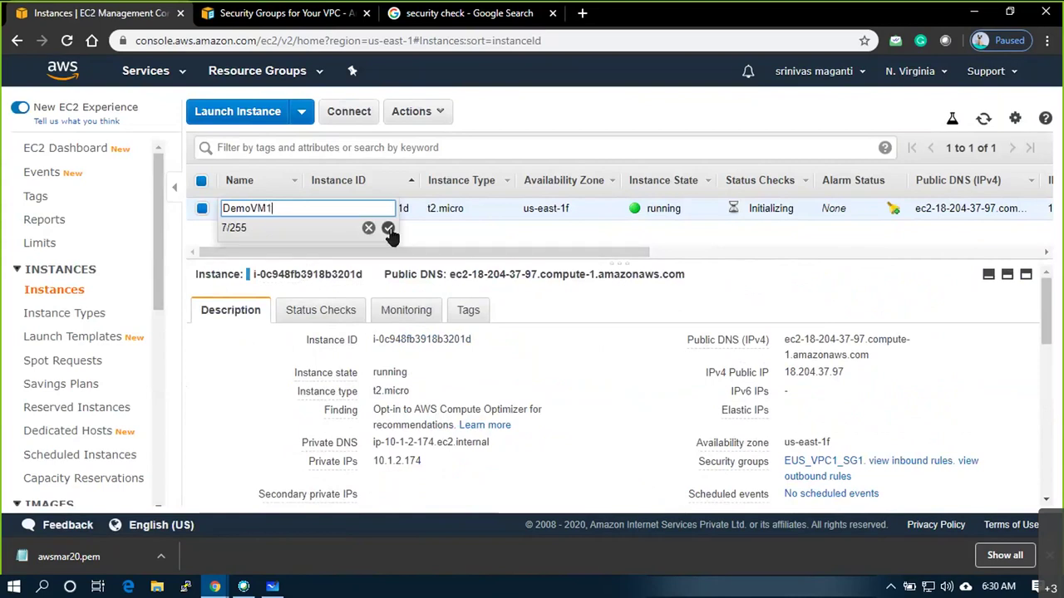
key("Return")
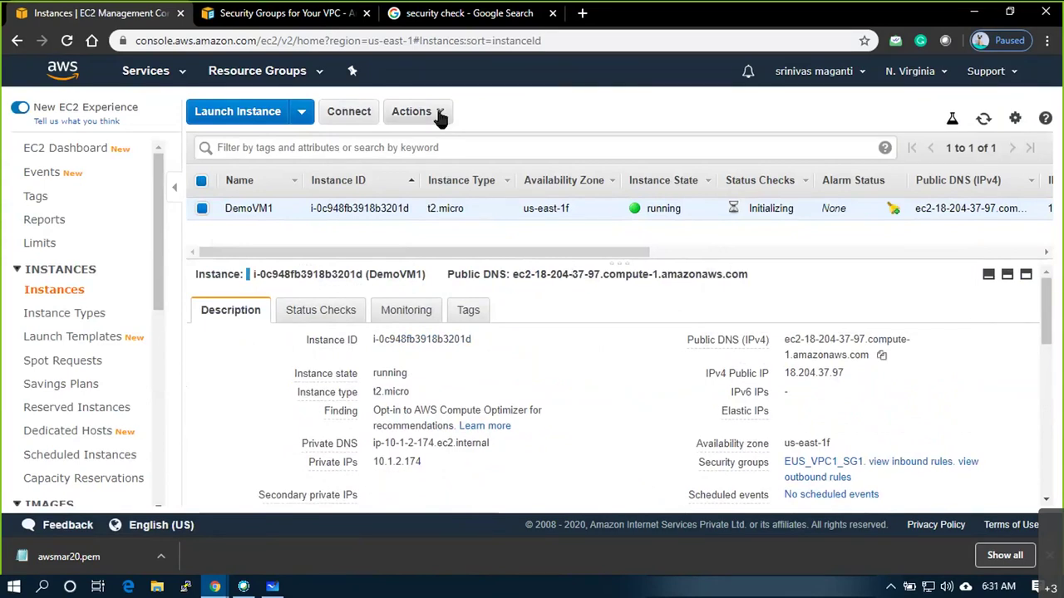
Request DemoVM1's Windows administrator password via Actions > Get Windows Password
scroll(499, 365, "down", 5)
scroll(490, 391, "up", 5)
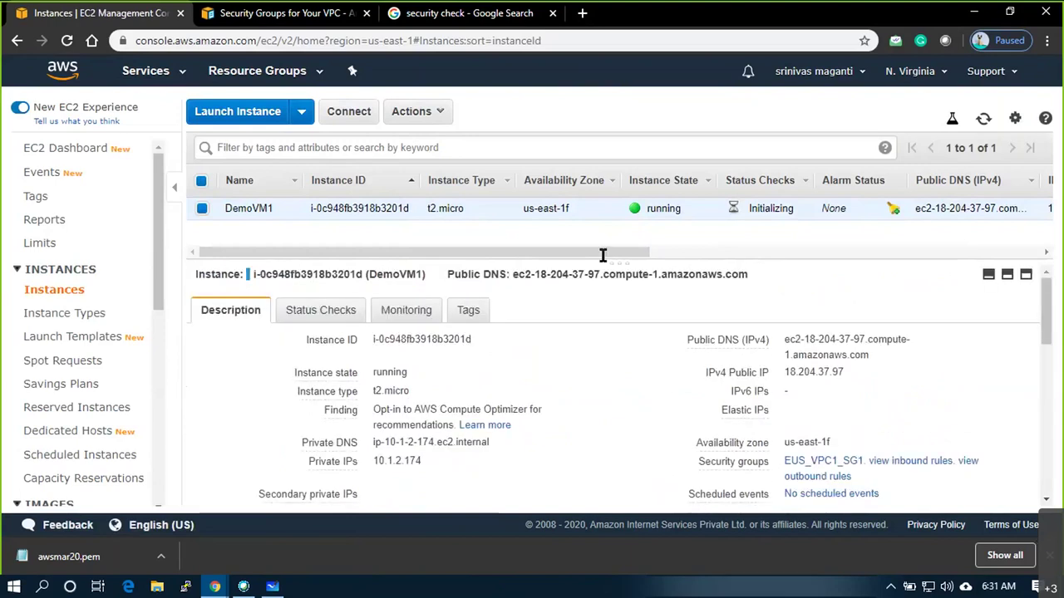
left_click(441, 114)
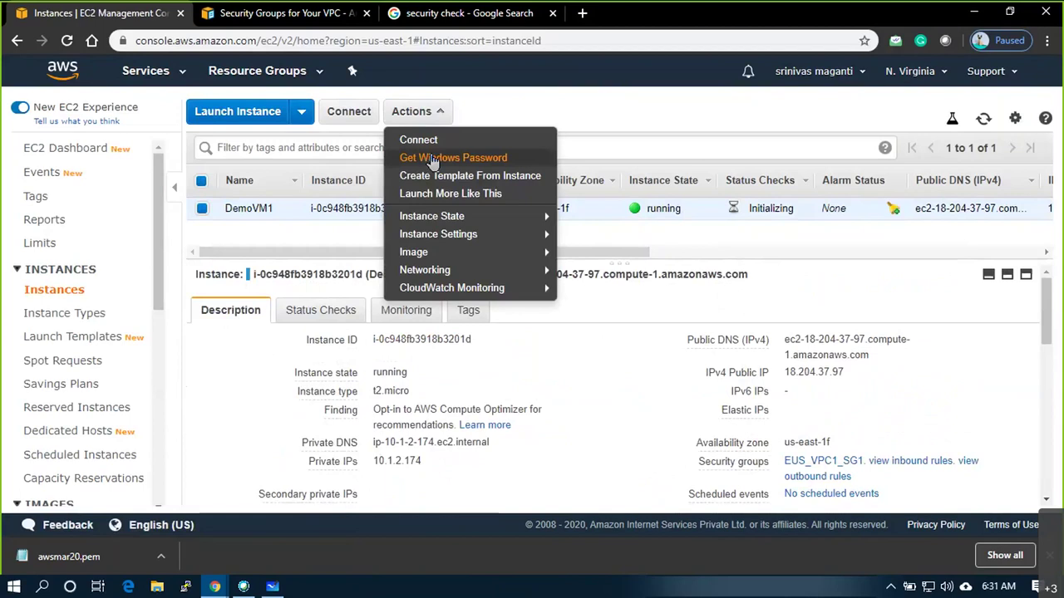
left_click(432, 159)
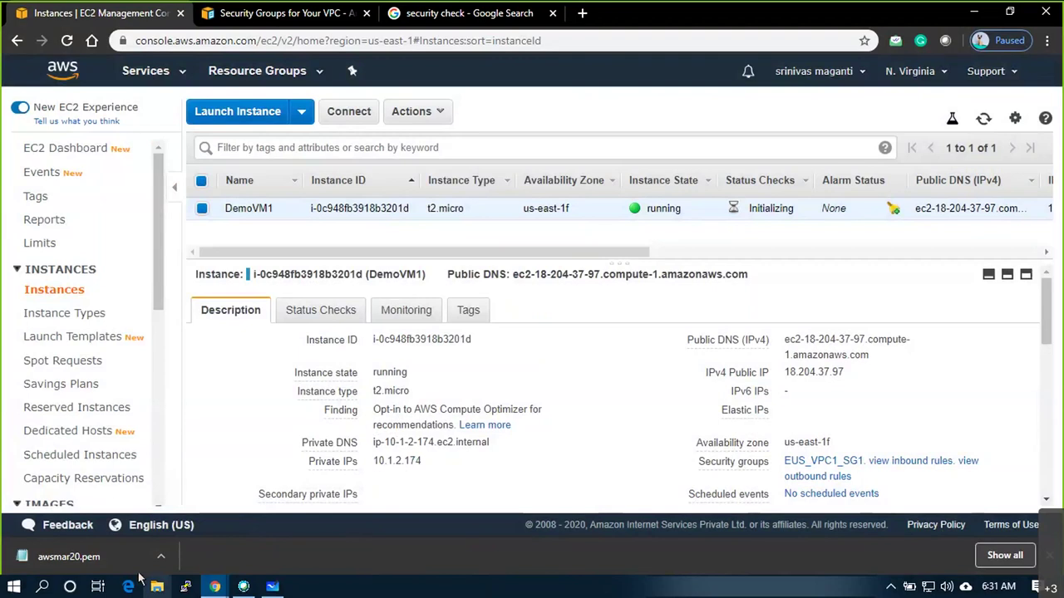
Locate awsmar20.pem in Downloads and view its RSA private key in Notepad++
left_click(160, 557)
left_click(124, 518)
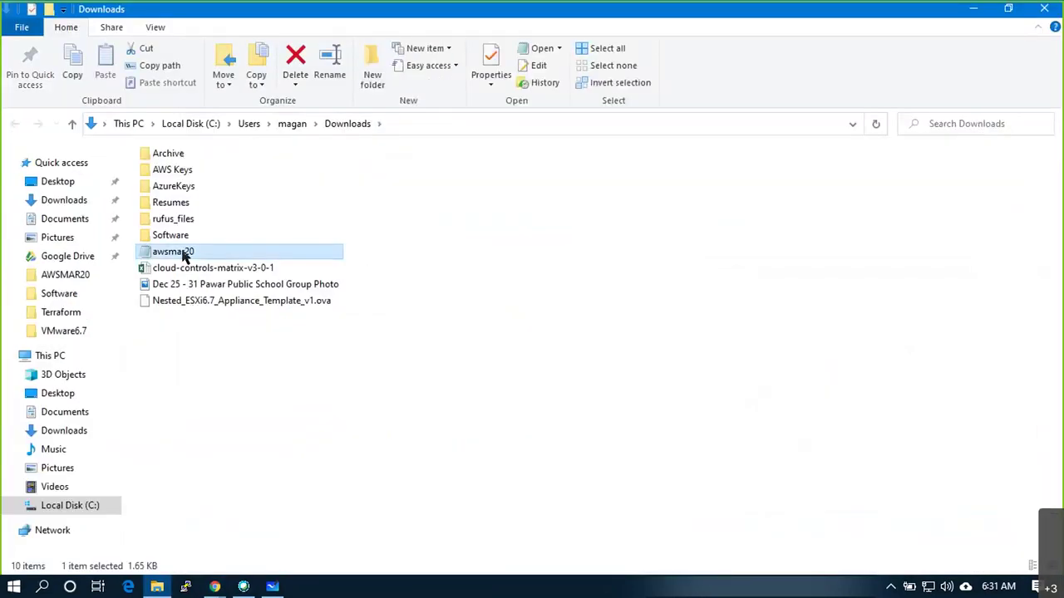
right_click(182, 252)
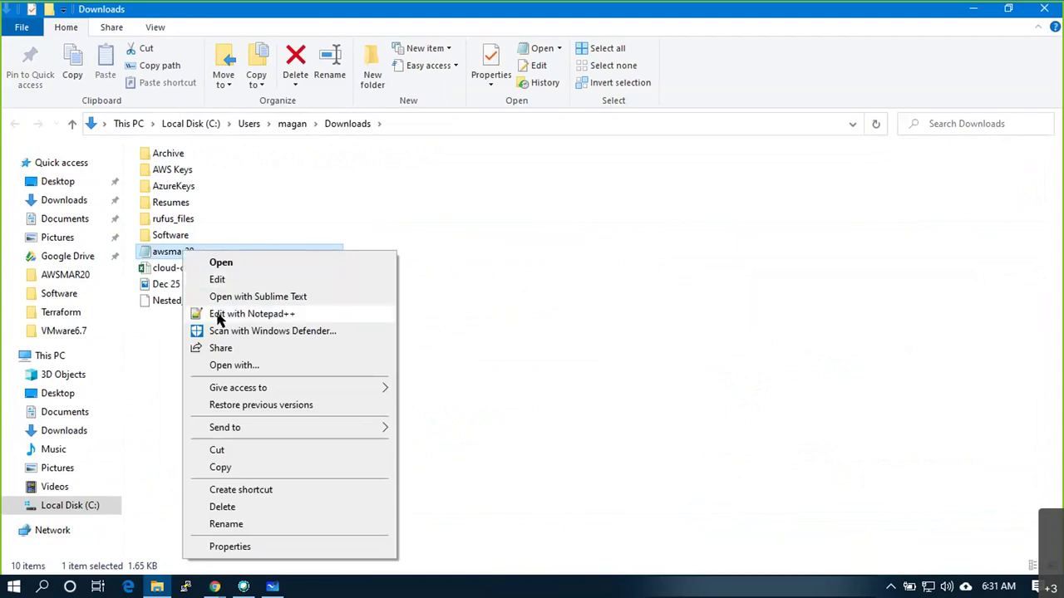
left_click(219, 311)
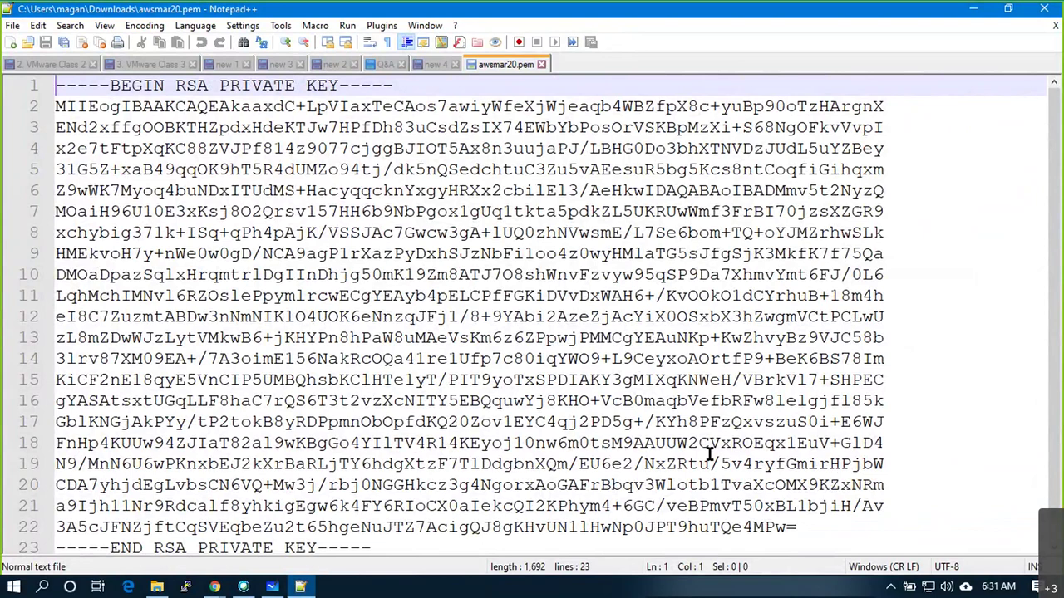
Minimize Notepad++ and return to the Chrome EC2 Instances page
left_click(982, 17)
mouse_move(209, 589)
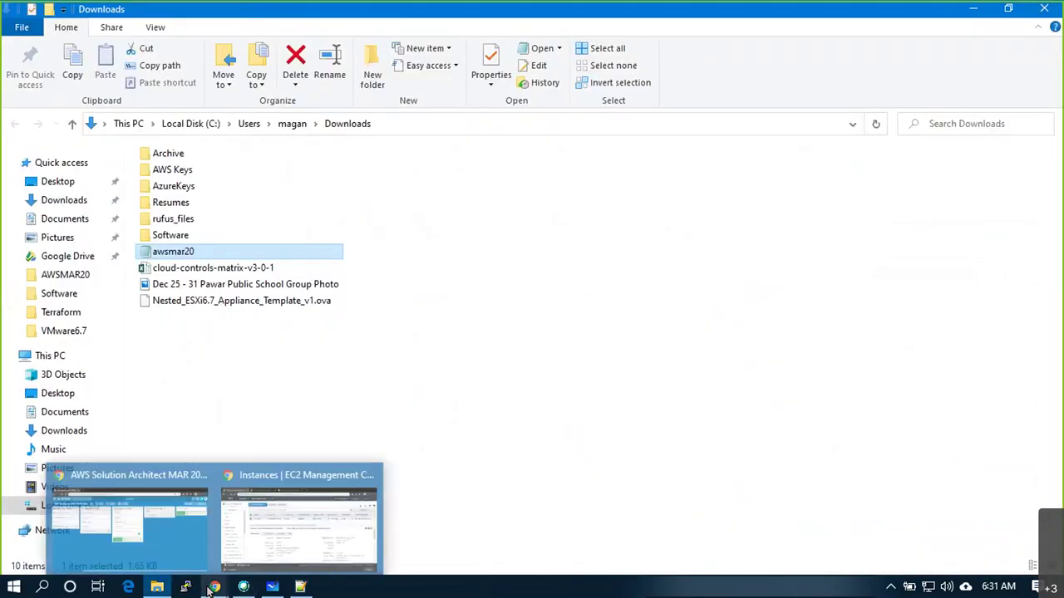
left_click(276, 528)
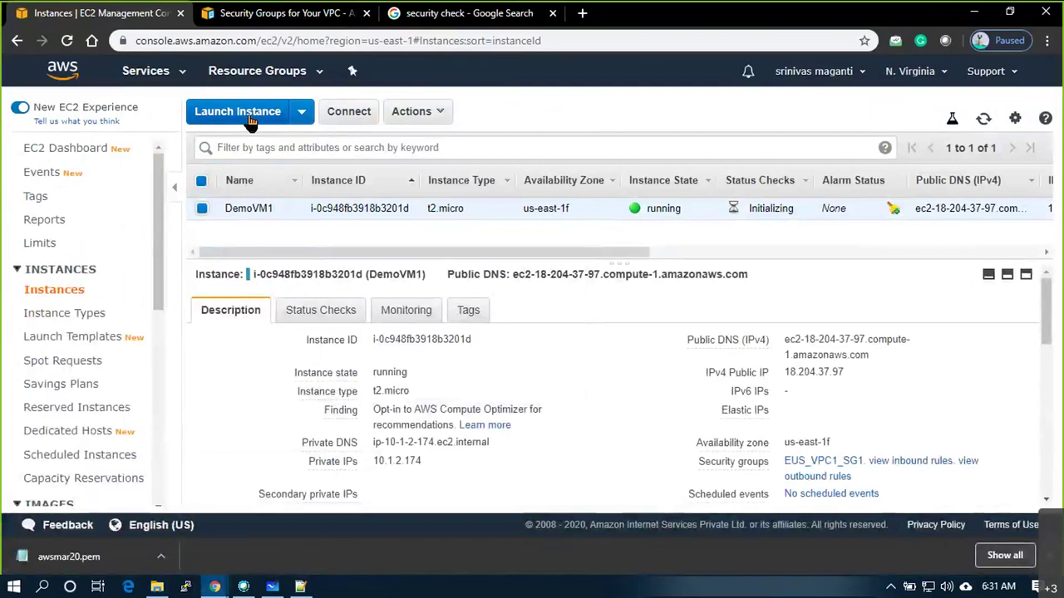
Start a new launch using Amazon Linux 2 AMI and t2.micro, reaching instance details
left_click(249, 118)
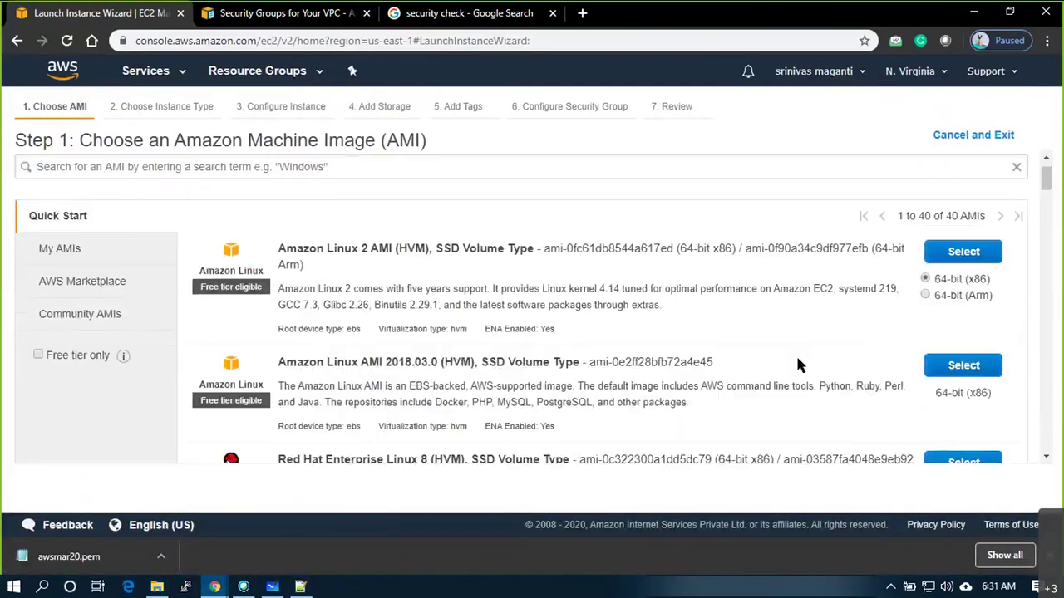
scroll(748, 359, "down", 2)
scroll(486, 332, "up", 3)
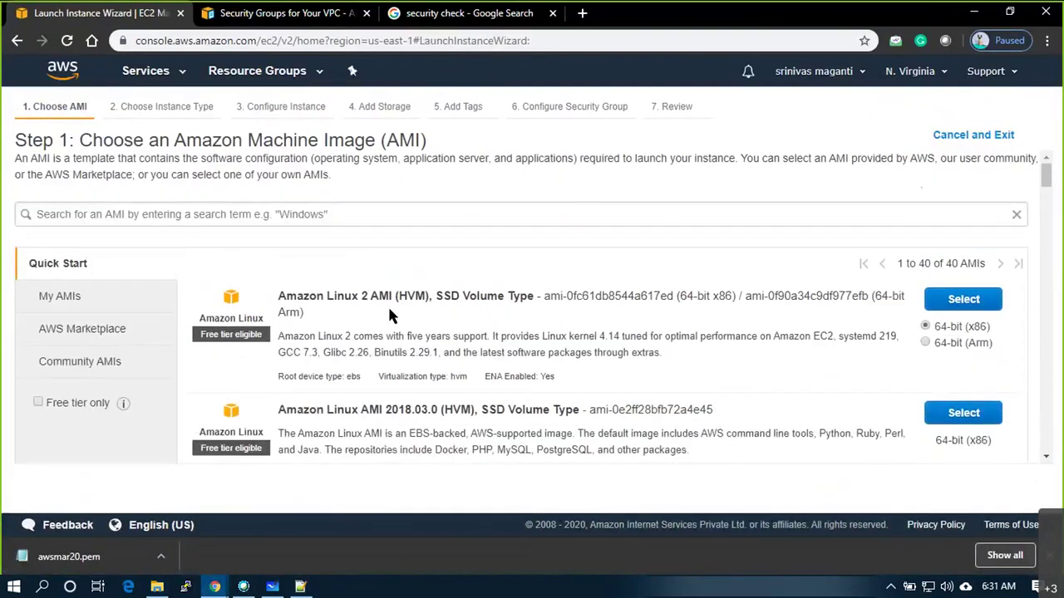
scroll(871, 307, "down", 1)
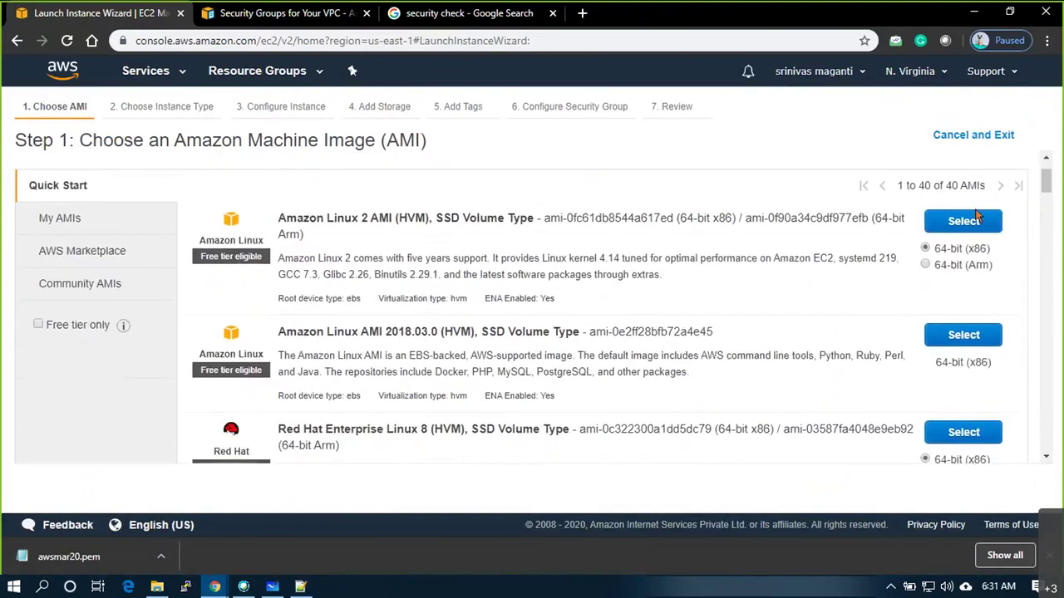
left_click(979, 219)
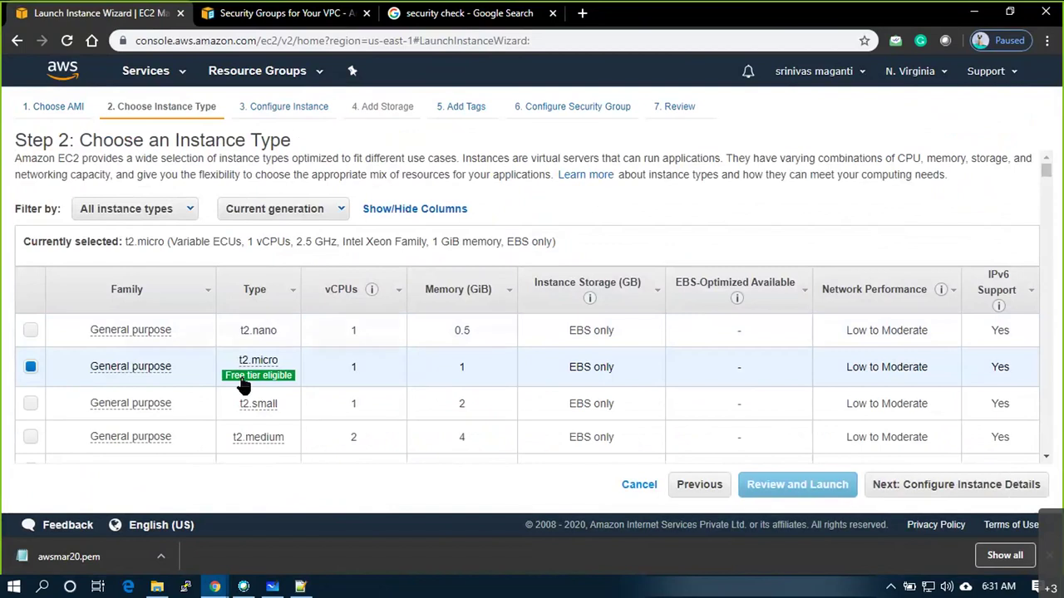
left_click(960, 488)
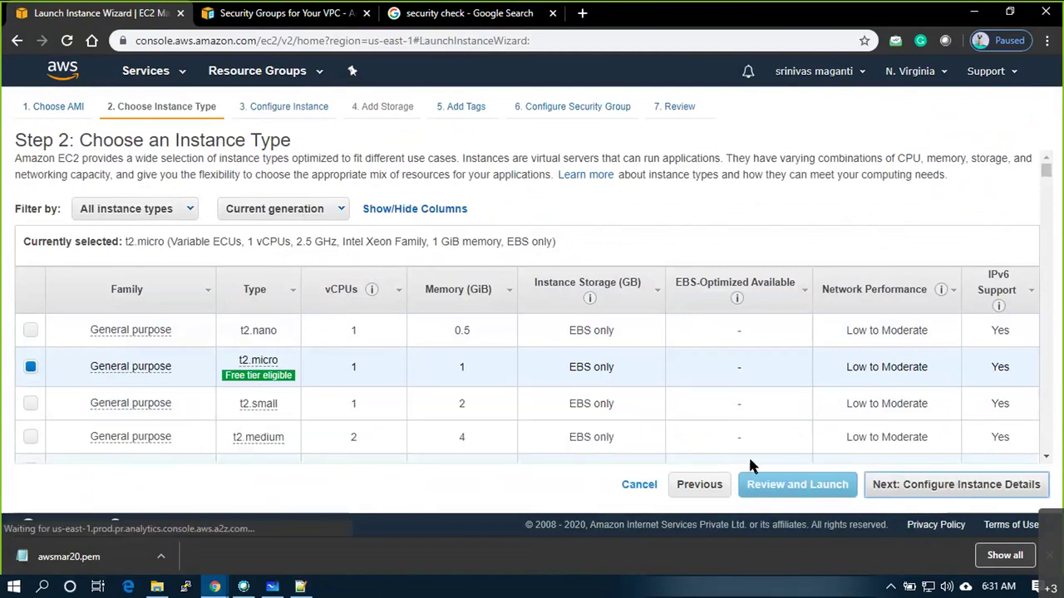
left_click(492, 390)
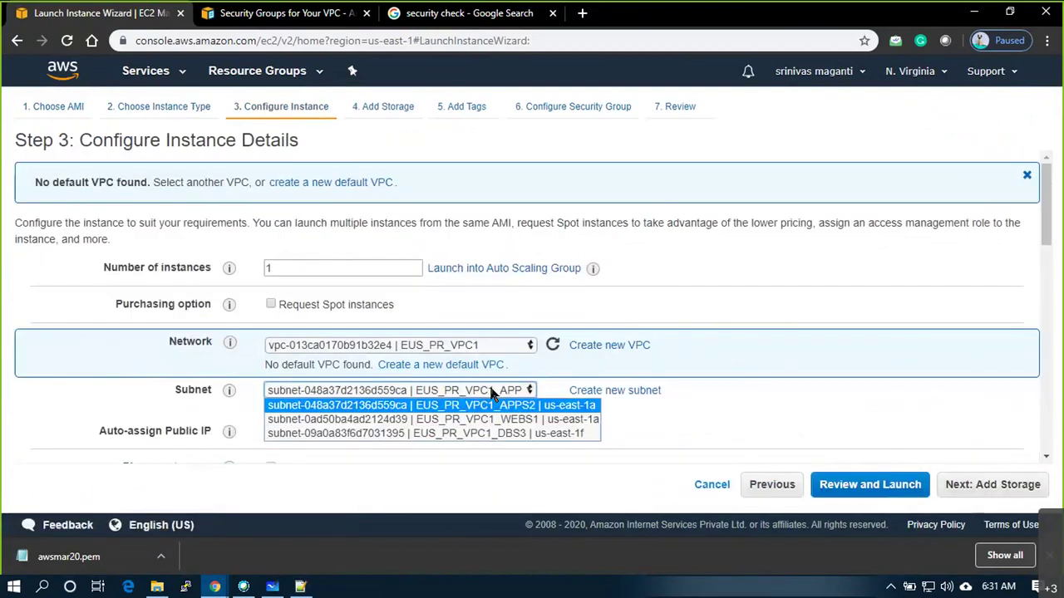
Place the Linux instance in the EUS_PR_VPC1_DBS3 subnet
left_click(549, 433)
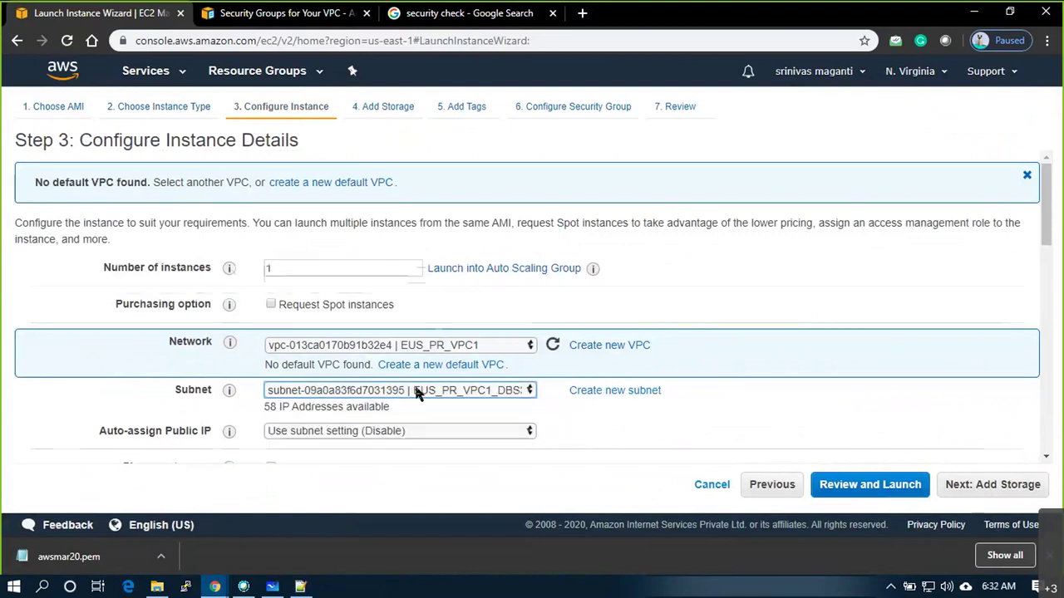
scroll(306, 283, "down", 2)
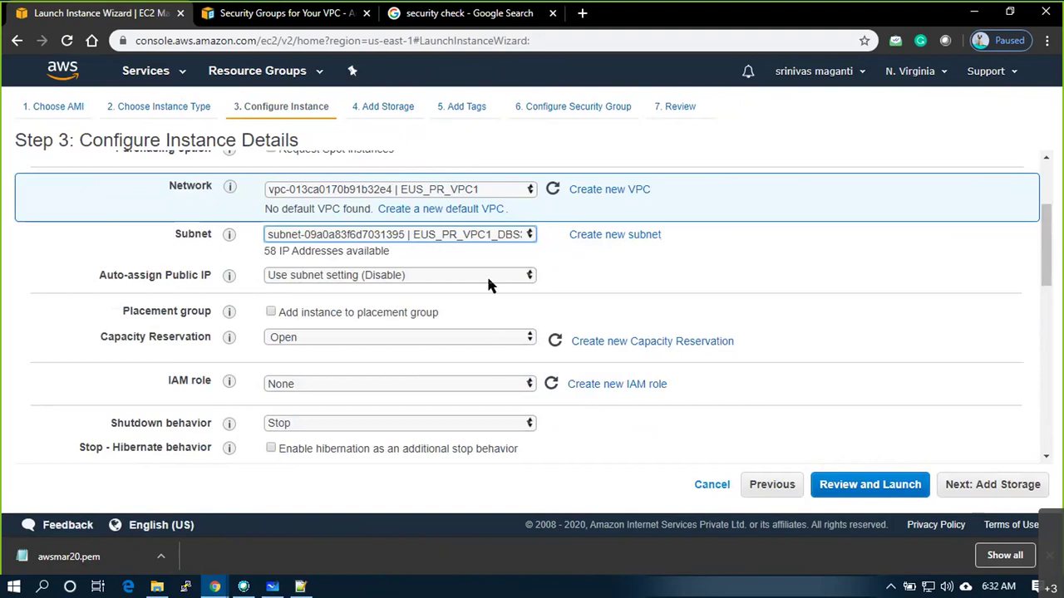
scroll(582, 291, "down", 2)
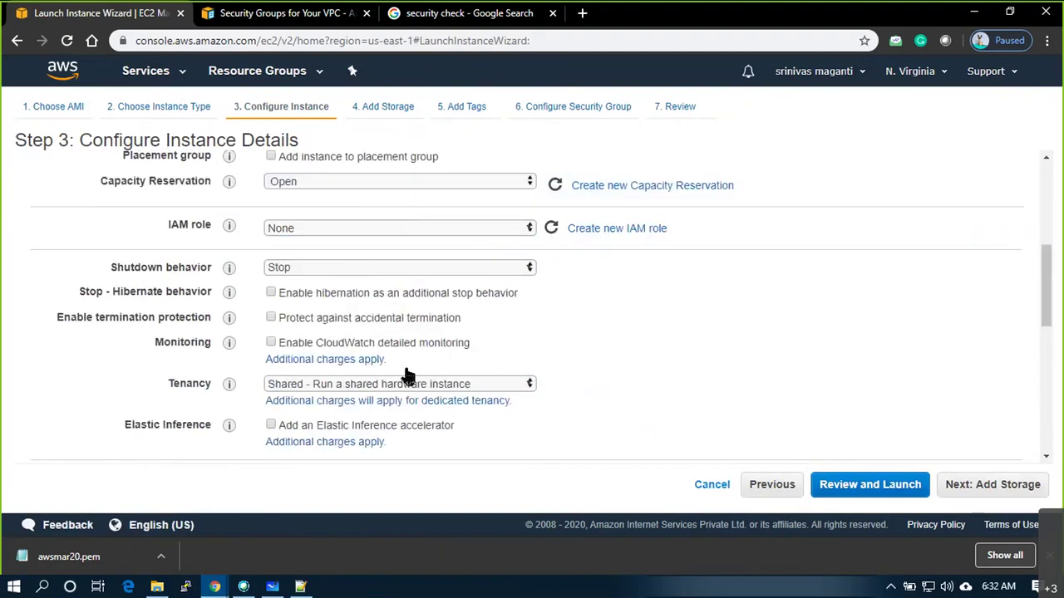
scroll(404, 373, "down", 2)
scroll(244, 380, "down", 4)
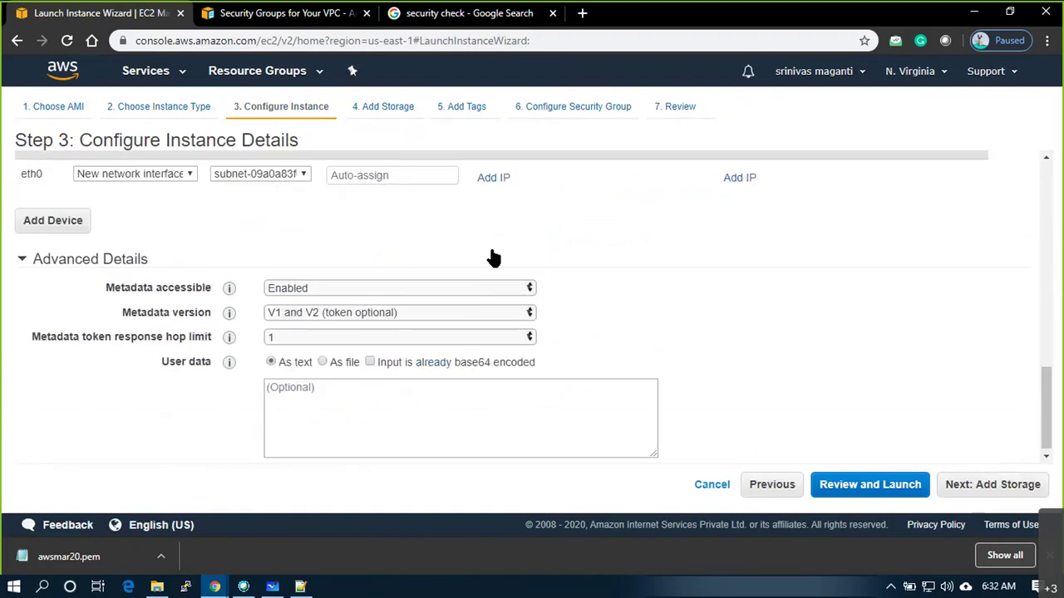
Keep the 8 GiB root volume and continue to Add Tags
left_click(993, 484)
left_click_drag(395, 292, 358, 292)
left_click(398, 291)
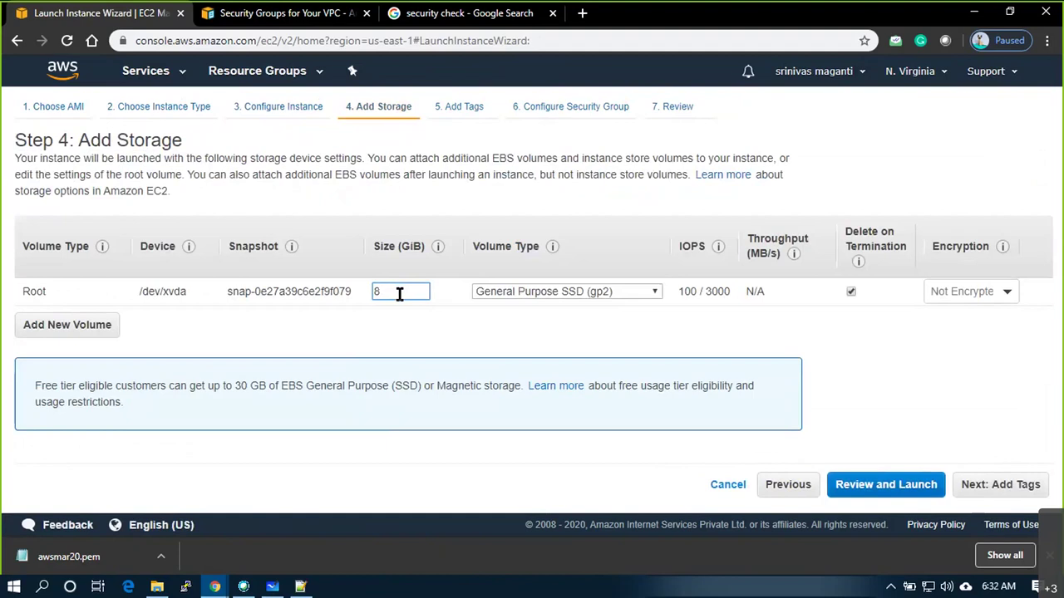
left_click(1004, 489)
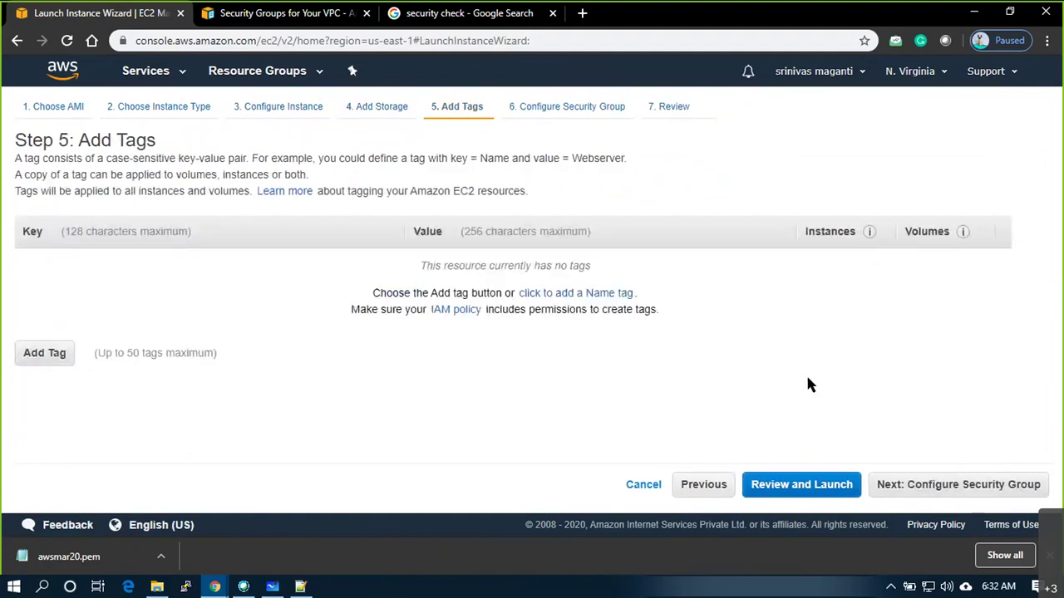
Assign the existing EUS_VPC1_SG1 security group and review its inbound rules
left_click(975, 487)
left_click(252, 237)
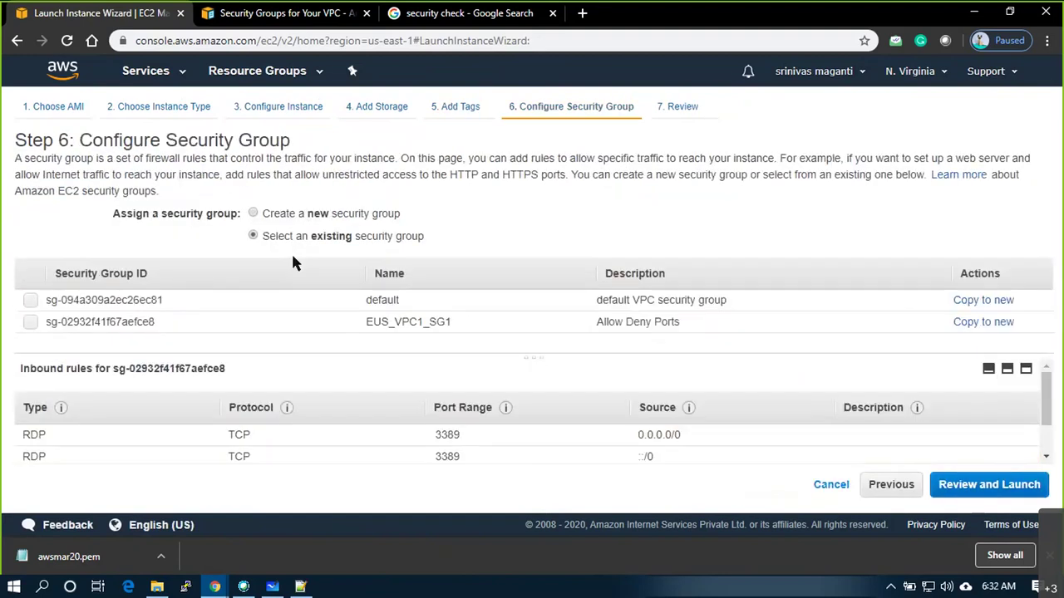
left_click(30, 322)
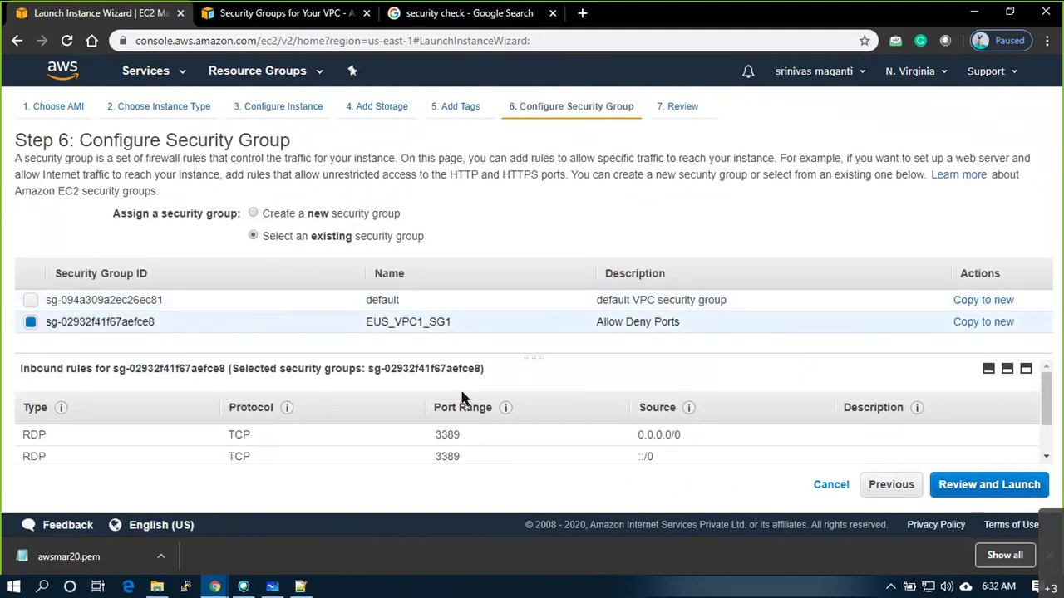
left_click_drag(532, 360, 531, 341)
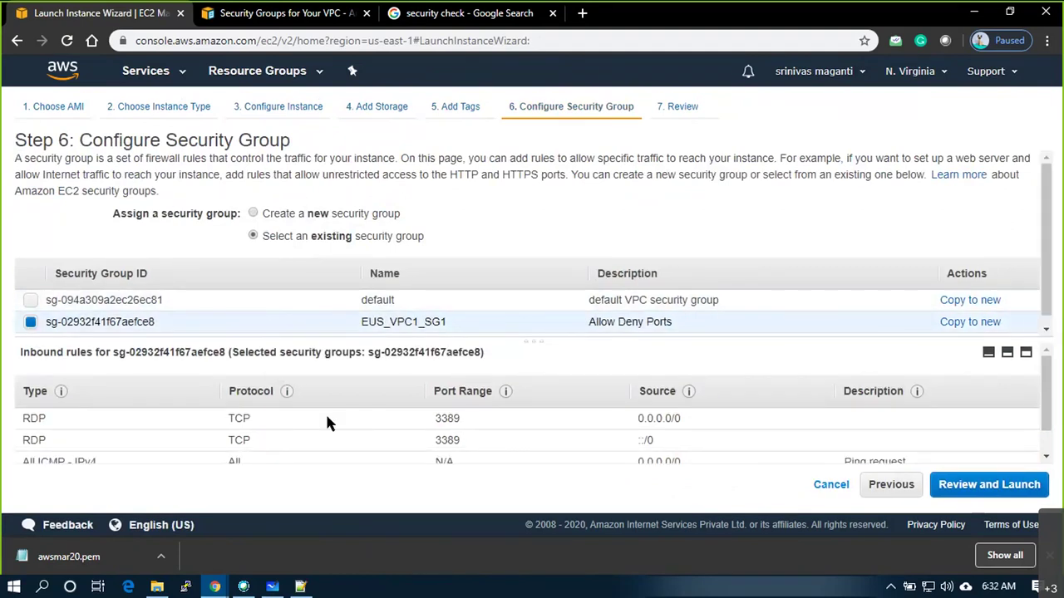
scroll(492, 428, "down", 1)
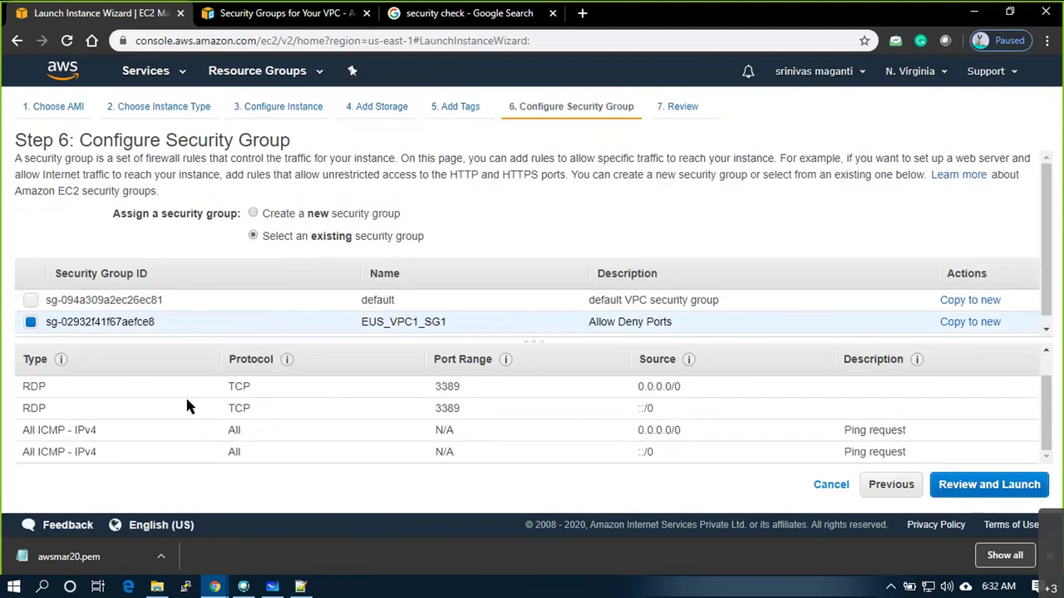
Go to Review and Launch, accepting the missing port 22 warning
left_click(962, 490)
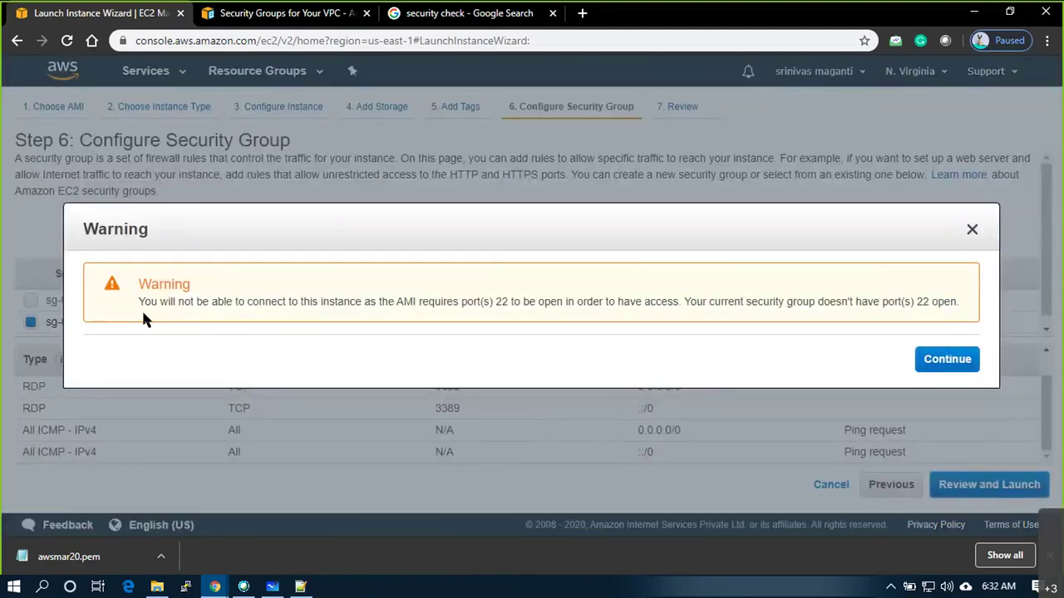
left_click_drag(526, 301, 972, 310)
left_click_drag(536, 304, 697, 302)
left_click_drag(504, 305, 683, 305)
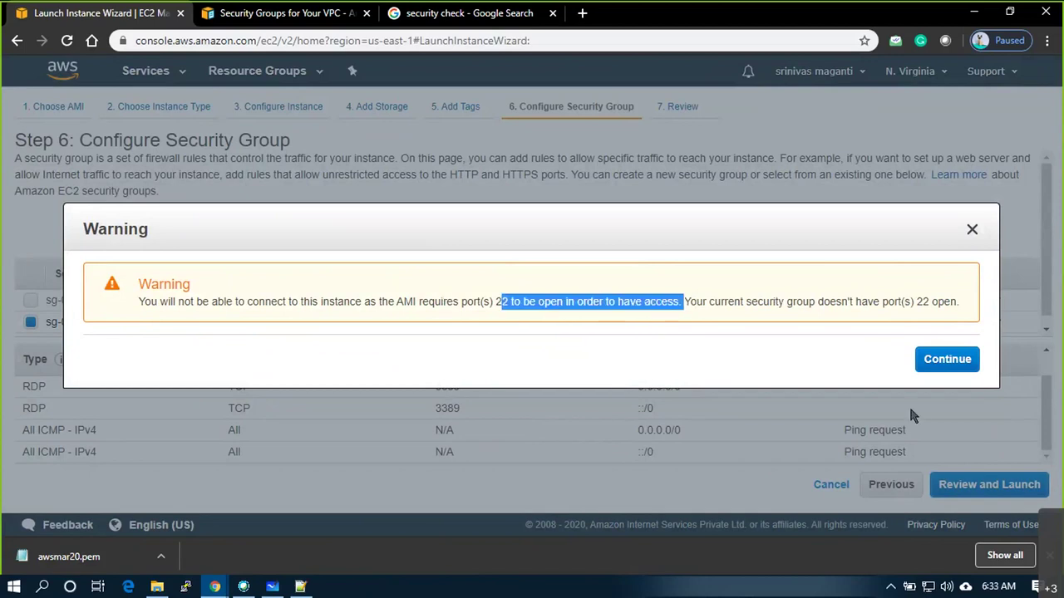
left_click(947, 359)
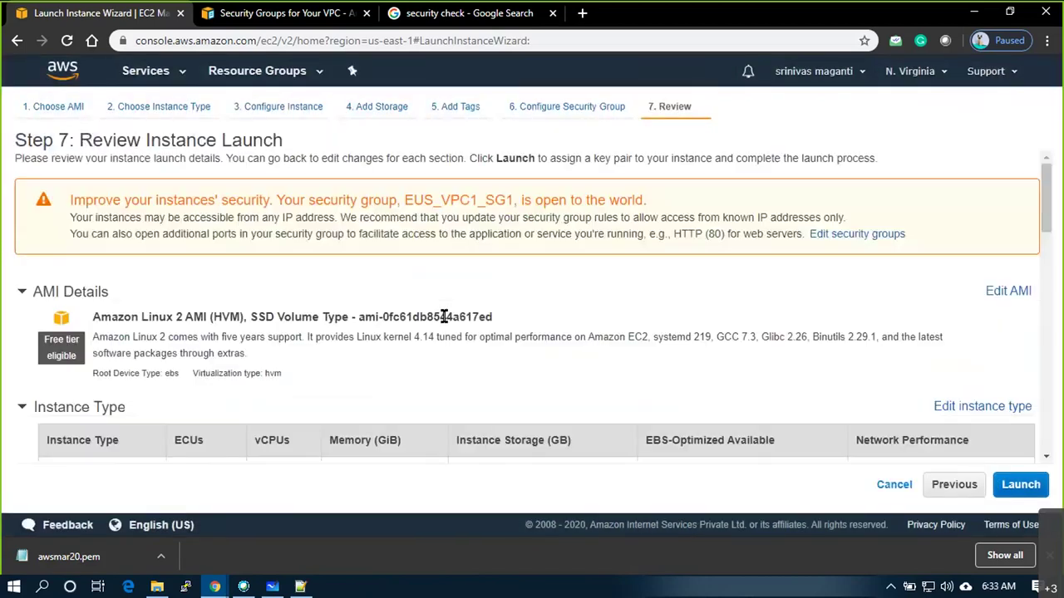
scroll(270, 374, "down", 4)
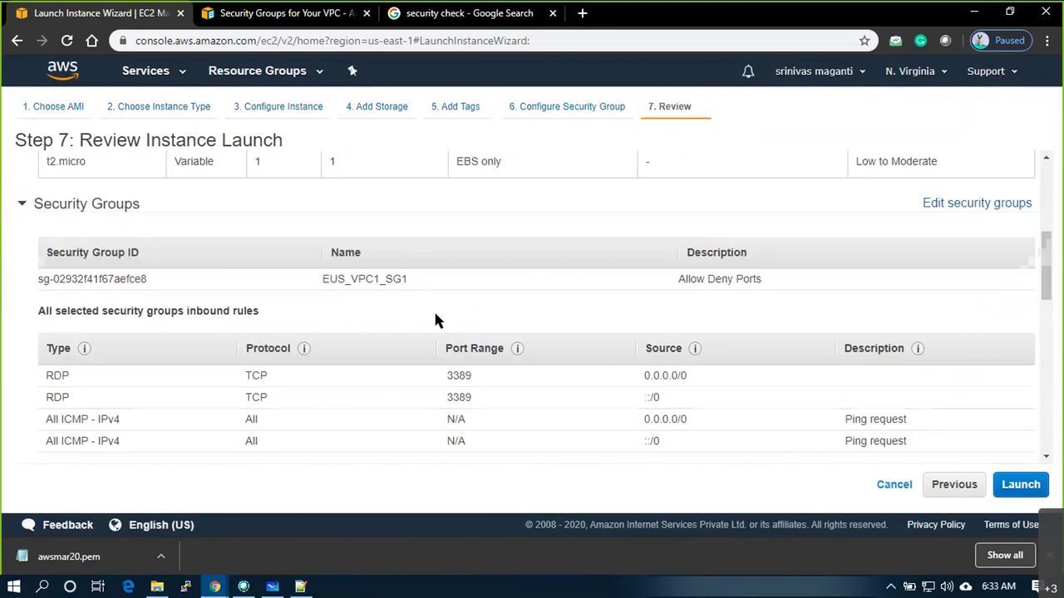
Start the launch and choose the existing key pair option
scroll(249, 344, "down", 3)
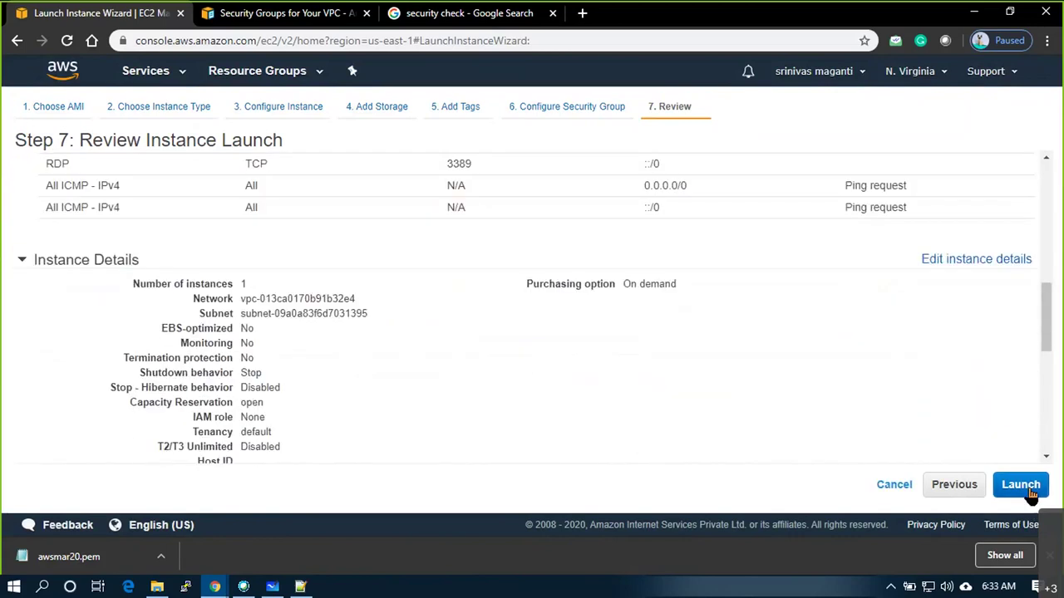
left_click(1031, 493)
left_click(436, 316)
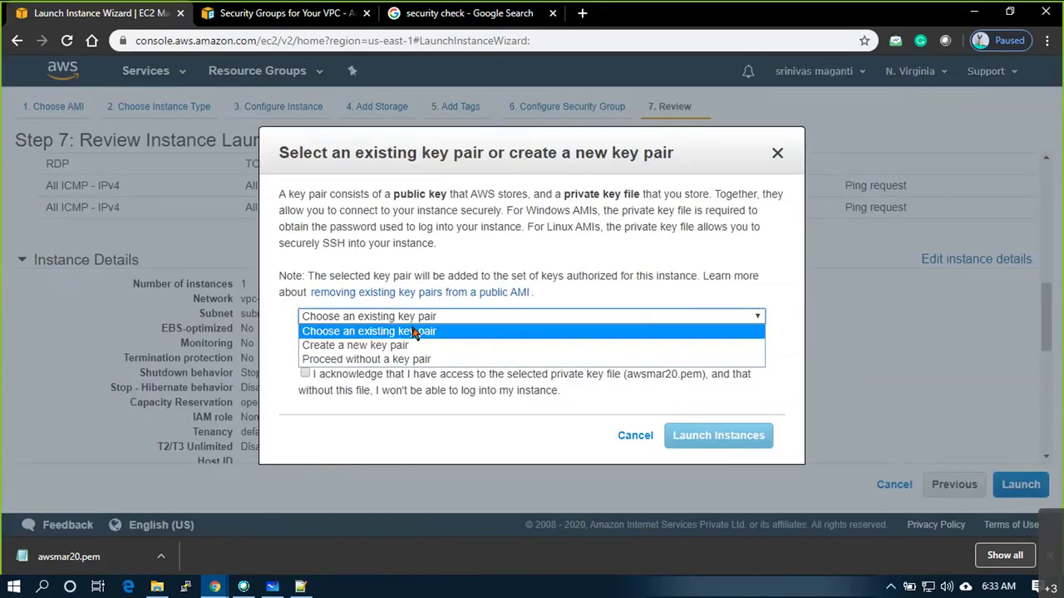
left_click(368, 331)
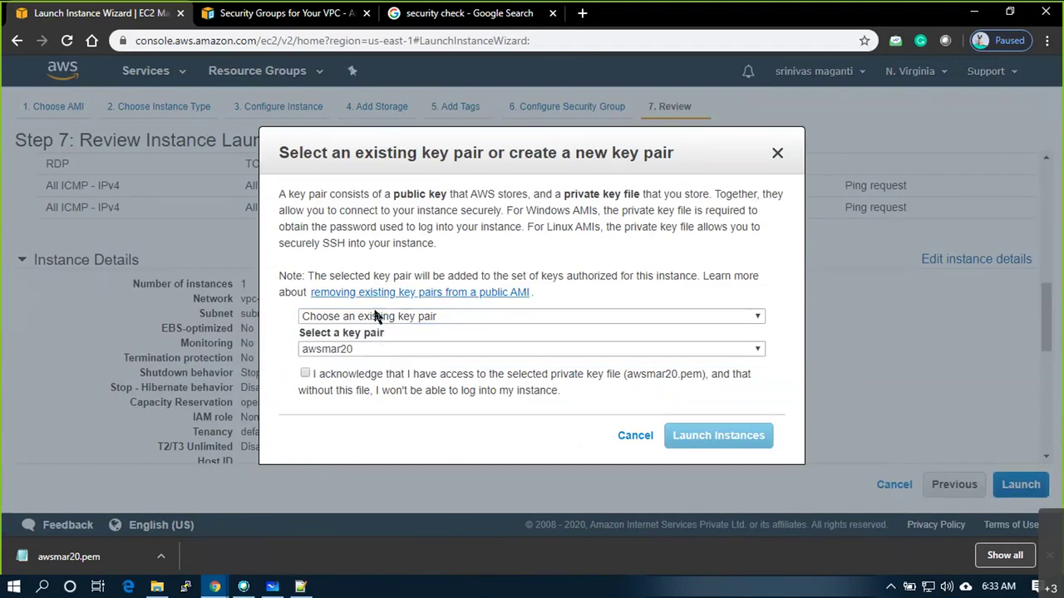
left_click(420, 291)
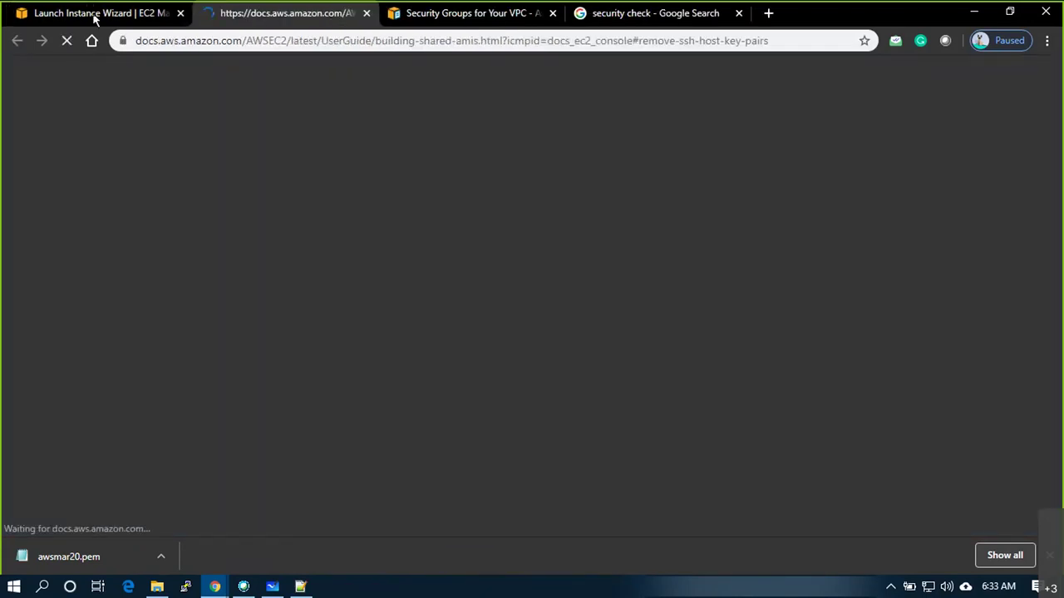
left_click(94, 18)
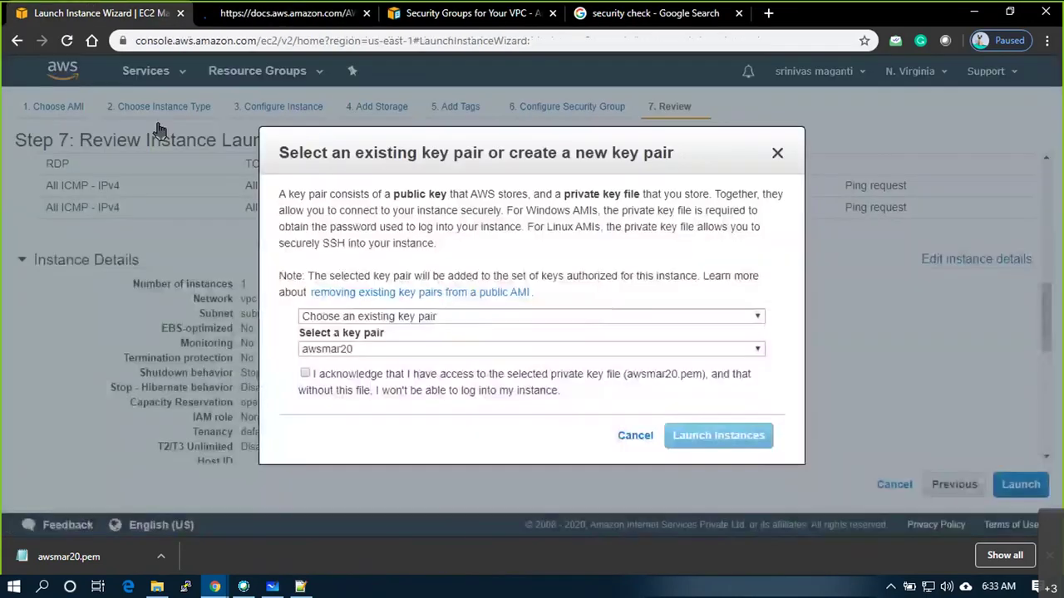
Acknowledge the awsmar20 key file, launch the Linux instance, then bring up Whiteboard
left_click(305, 374)
left_click(706, 455)
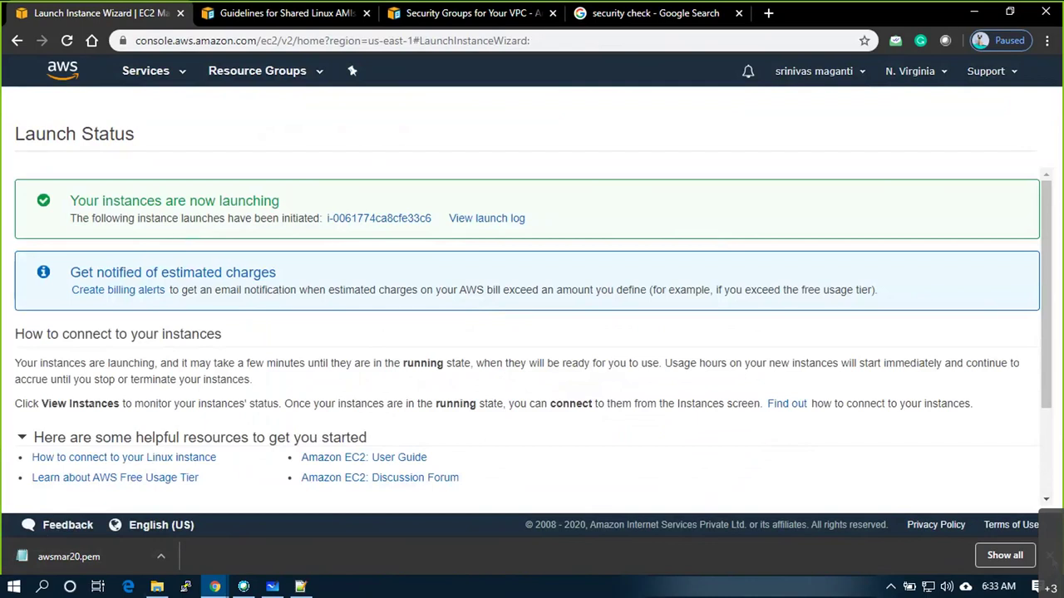
left_click(272, 588)
Annotate subnet 3 with a P above W and a W-to-L arrow, undoing the stray curve
mouse_move(641, 283)
left_mouse_down()
mouse_move(642, 308)
mouse_move(671, 311)
mouse_move(672, 285)
mouse_move(643, 283)
mouse_move(664, 305)
left_mouse_up()
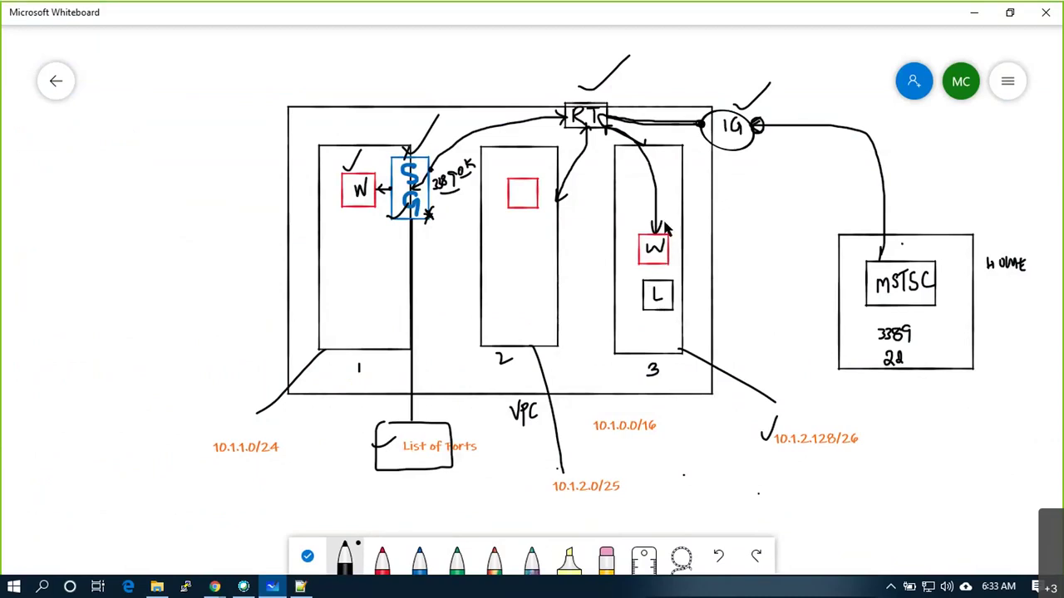
mouse_move(662, 216)
left_mouse_down()
mouse_move(664, 200)
mouse_move(663, 210)
left_mouse_up()
left_click(664, 297)
mouse_move(953, 337)
left_mouse_down()
mouse_move(955, 249)
mouse_move(907, 165)
mouse_move(837, 141)
mouse_move(794, 139)
mouse_move(706, 167)
mouse_move(702, 291)
mouse_move(675, 308)
left_mouse_up()
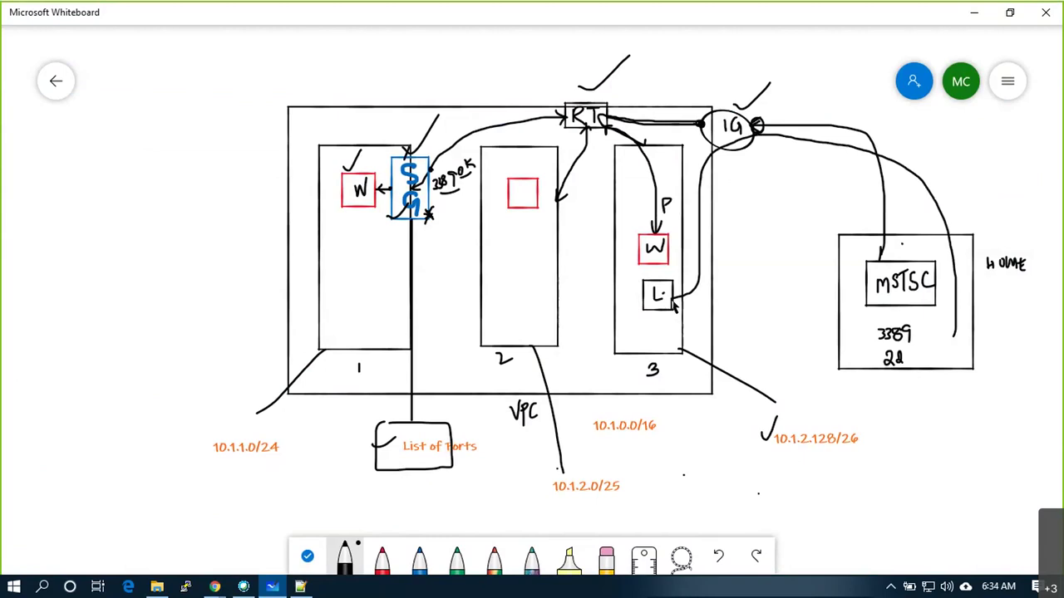
key("ctrl+z")
key("ctrl+z")
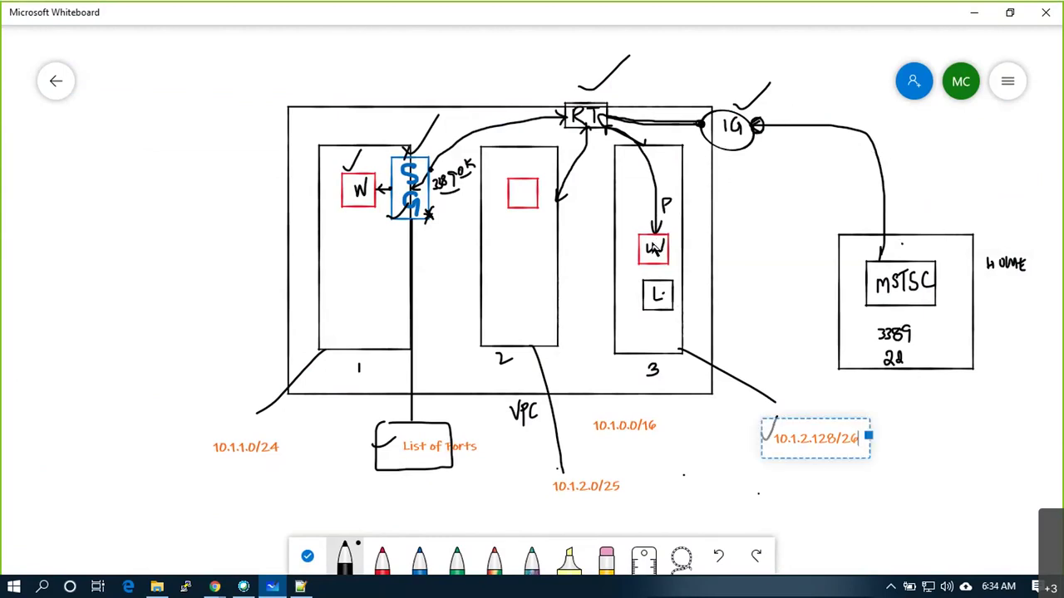
mouse_move(656, 263)
left_mouse_down()
mouse_move(658, 282)
mouse_move(656, 268)
left_mouse_up()
key("alt+Tab")
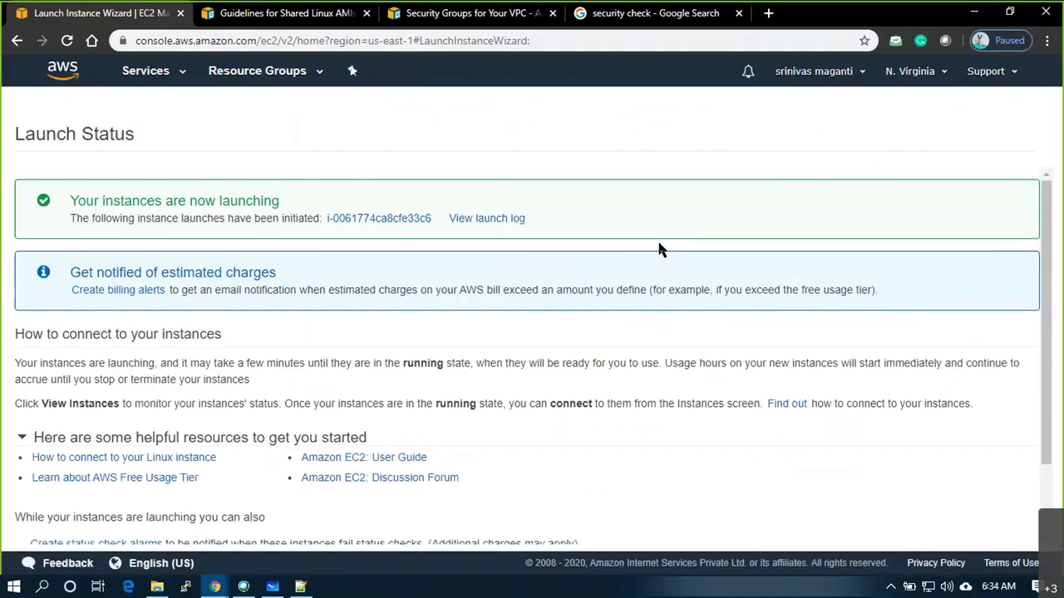
Show all instances sorted by Name and name the new instance LinuxVM
left_click(407, 220)
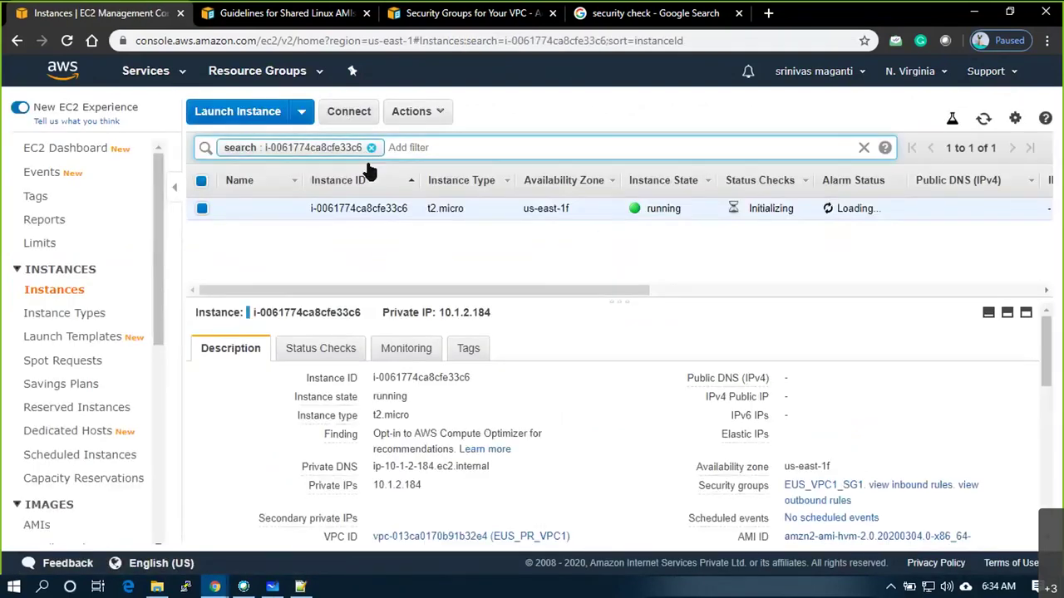
left_click(371, 147)
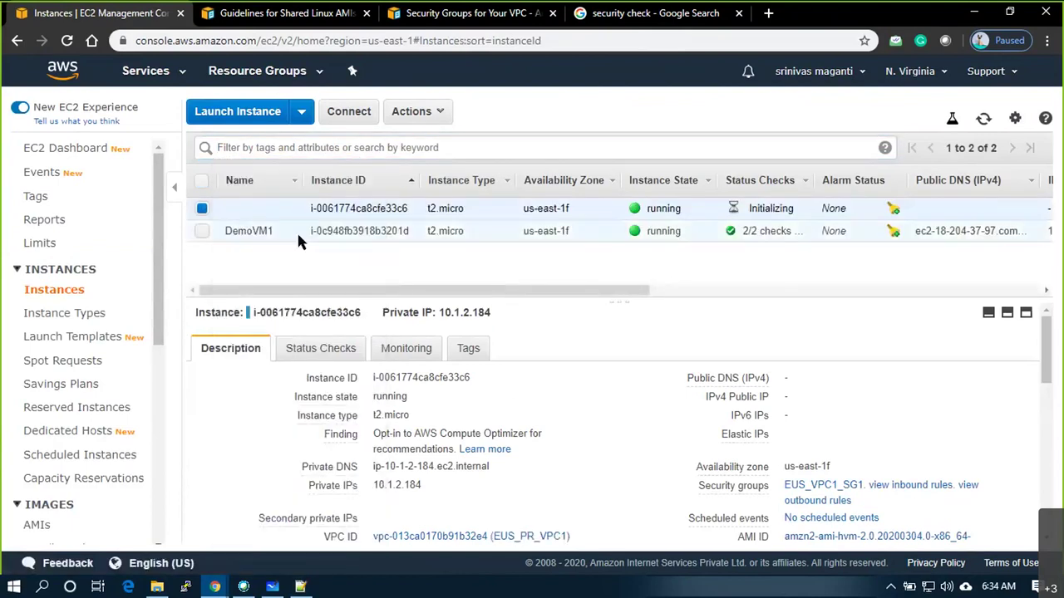
left_click(257, 182)
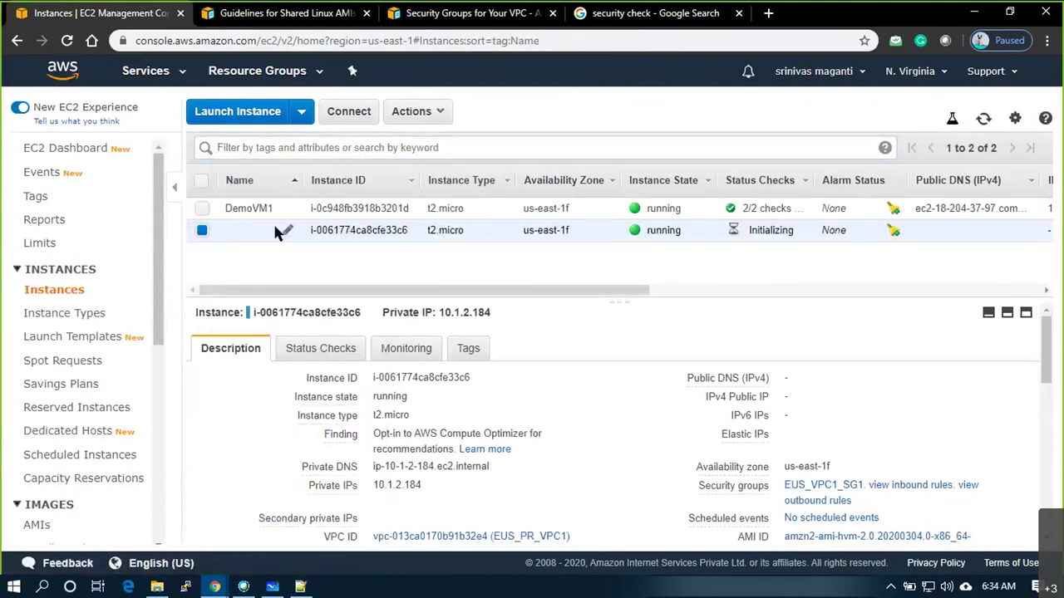
left_click(286, 231)
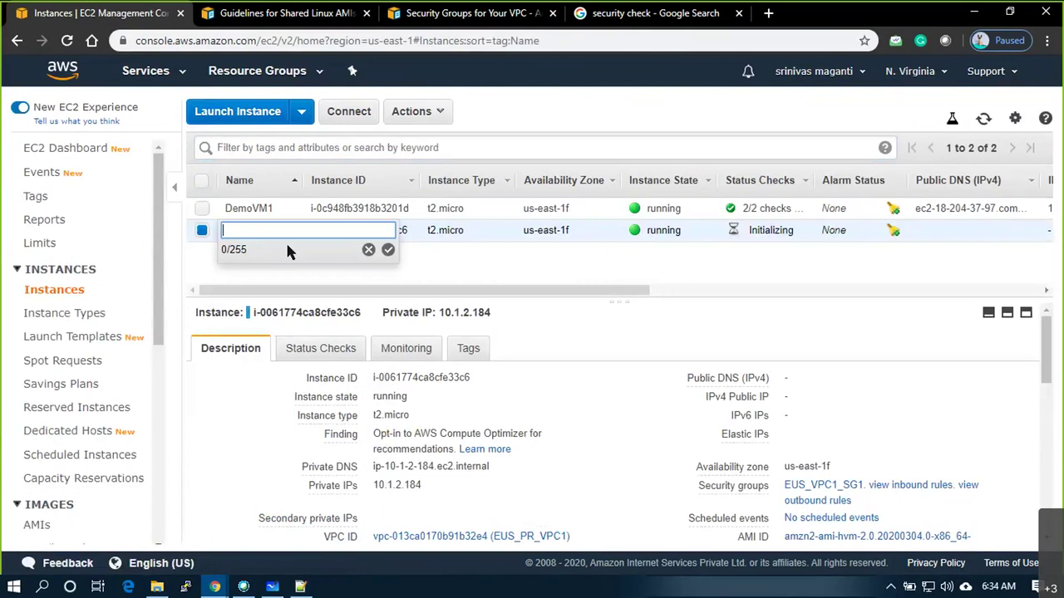
type("inuxVM")
key("Return")
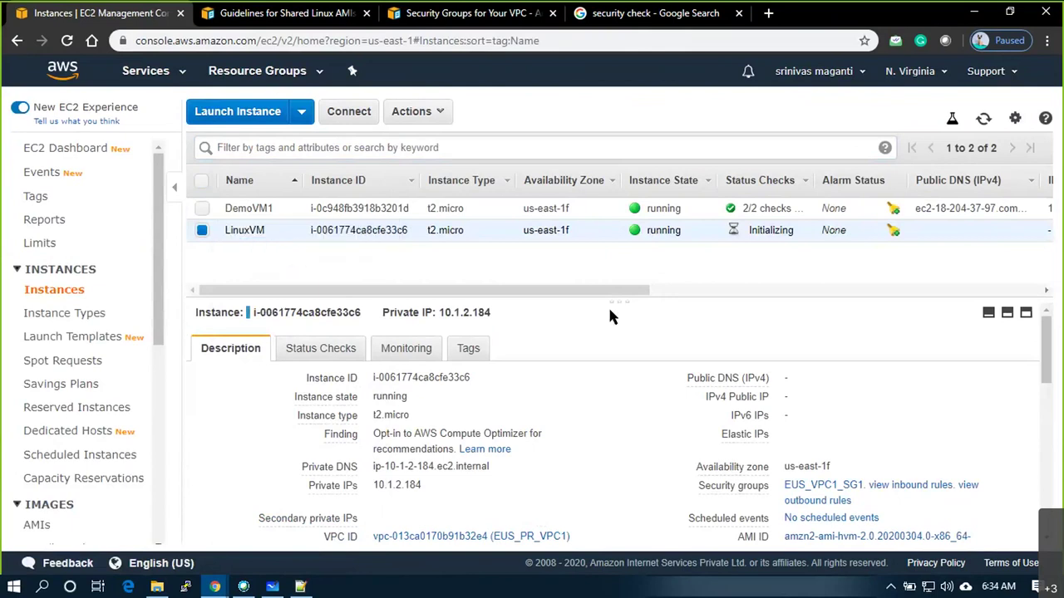
left_click_drag(542, 311, 493, 312)
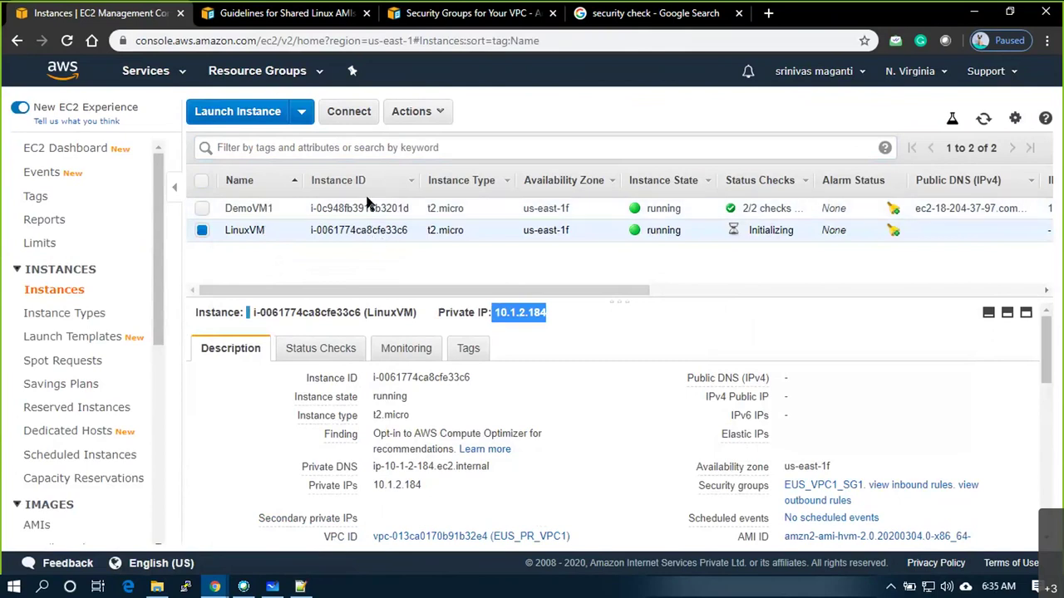
Select only DemoVM1 and decrypt its Windows password with the awsmar20.pem key from Downloads
left_click(202, 208)
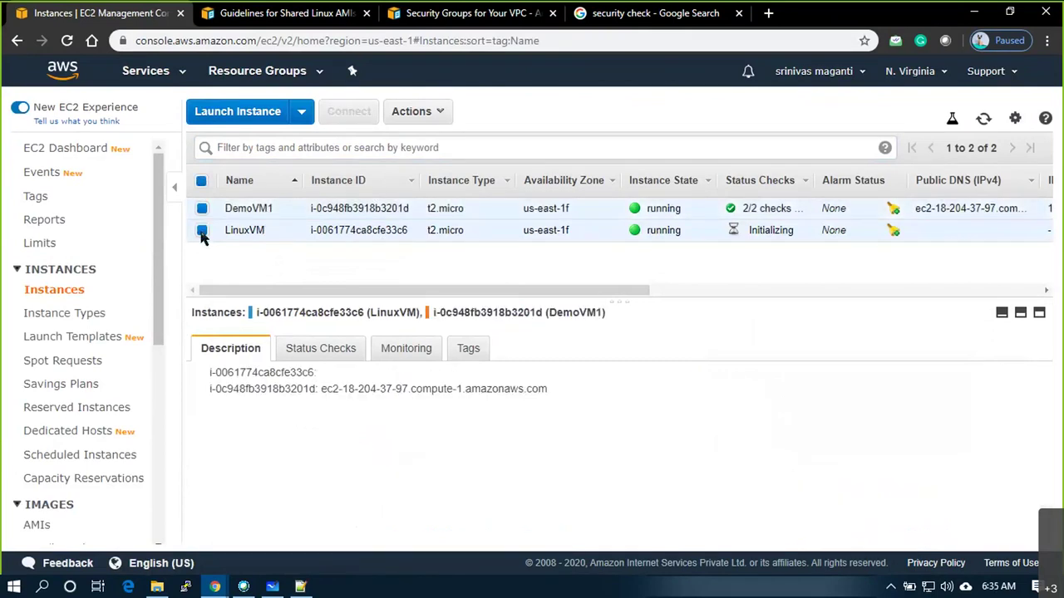
left_click(202, 232)
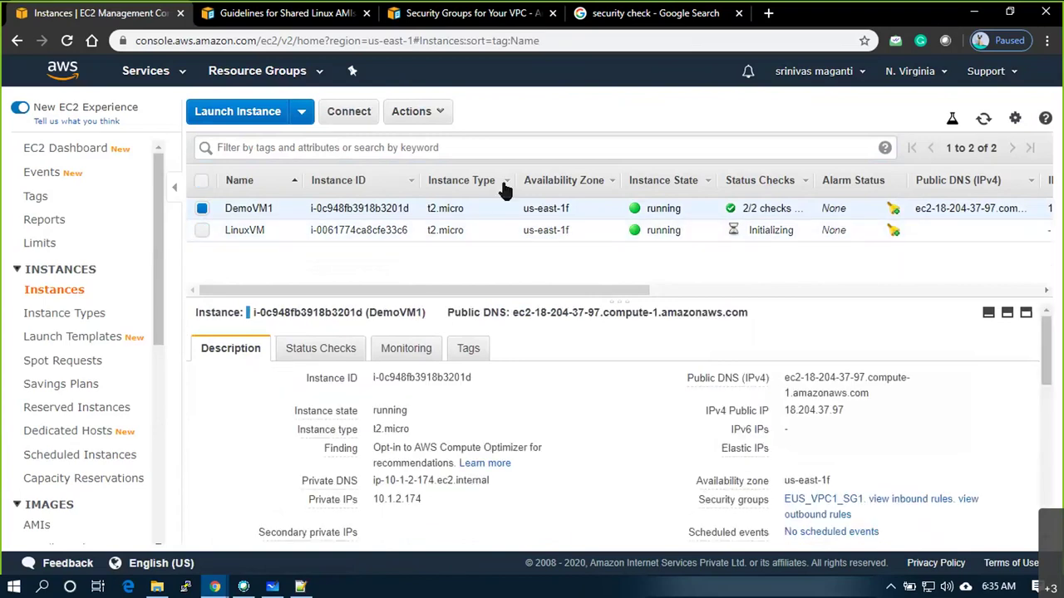
left_click(440, 119)
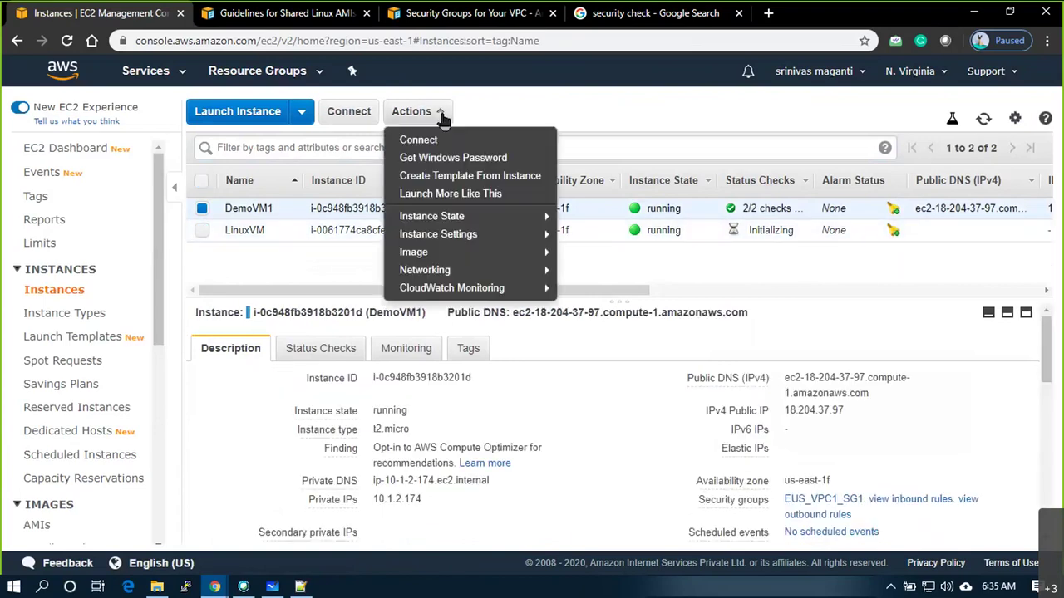
left_click(457, 163)
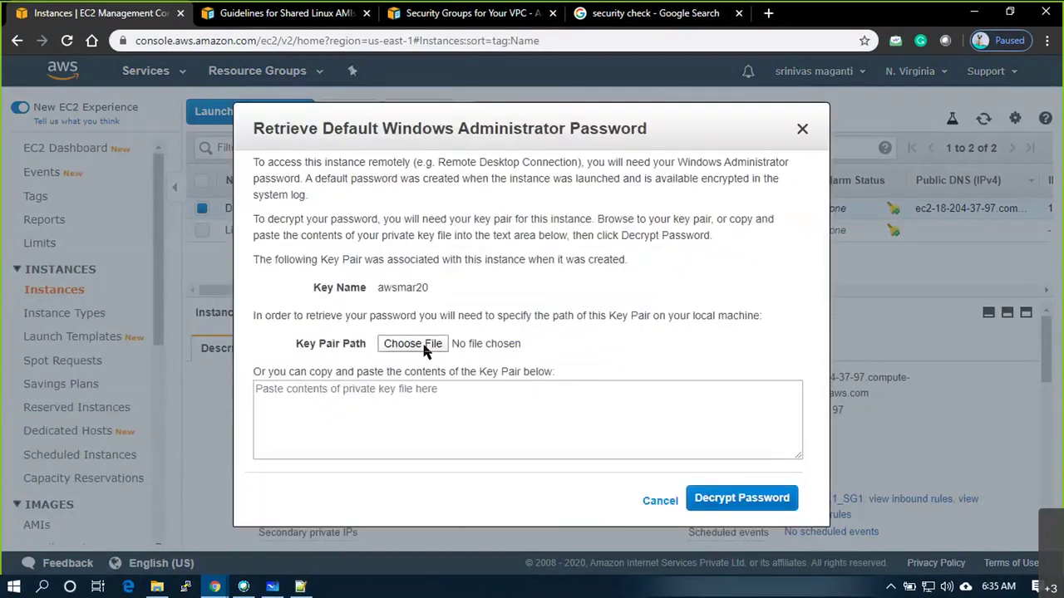
left_click(426, 351)
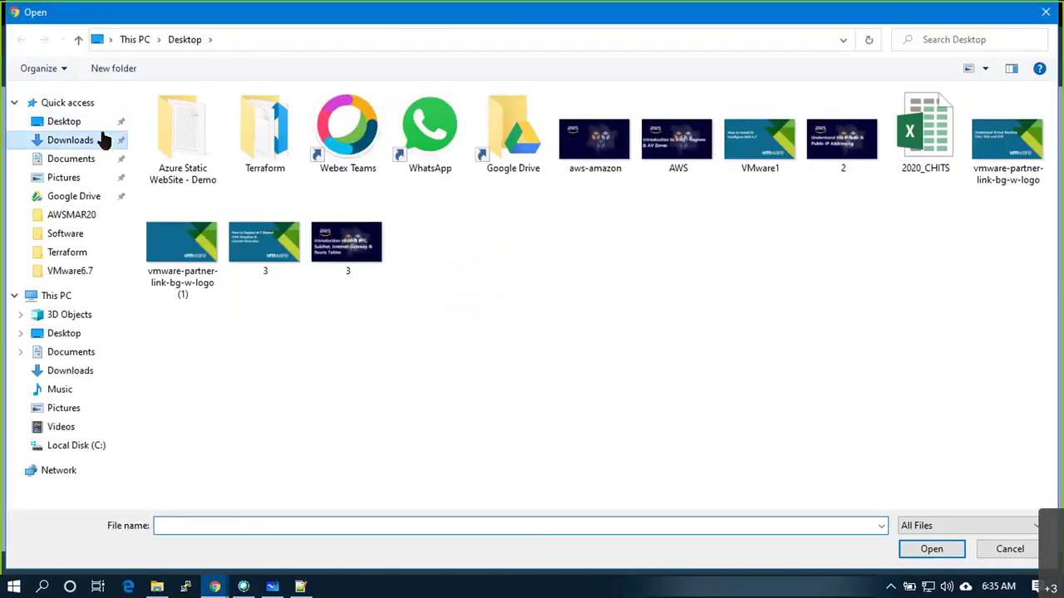
left_click(69, 140)
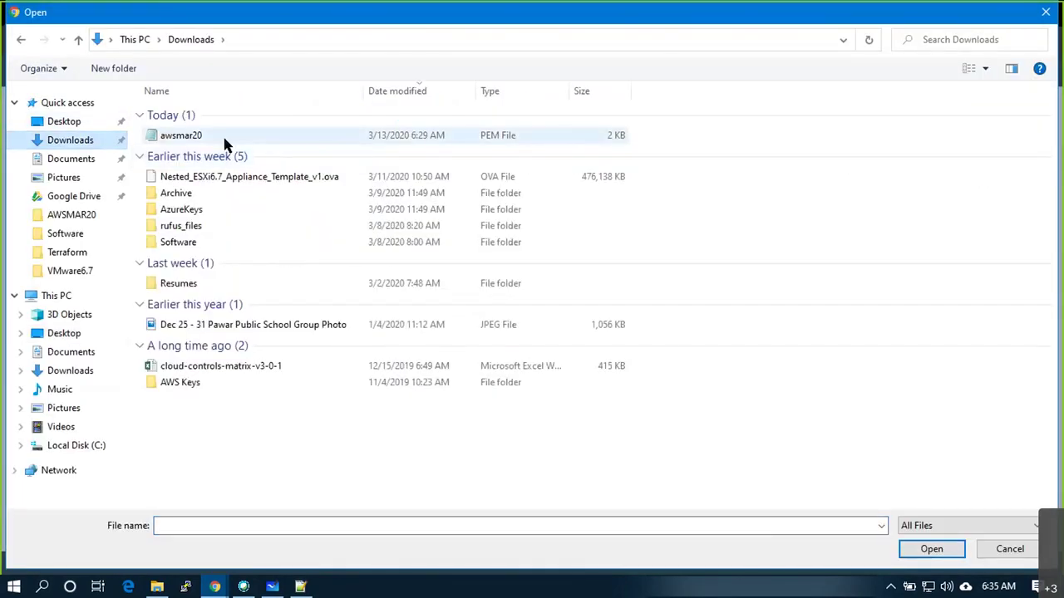
double_click(224, 139)
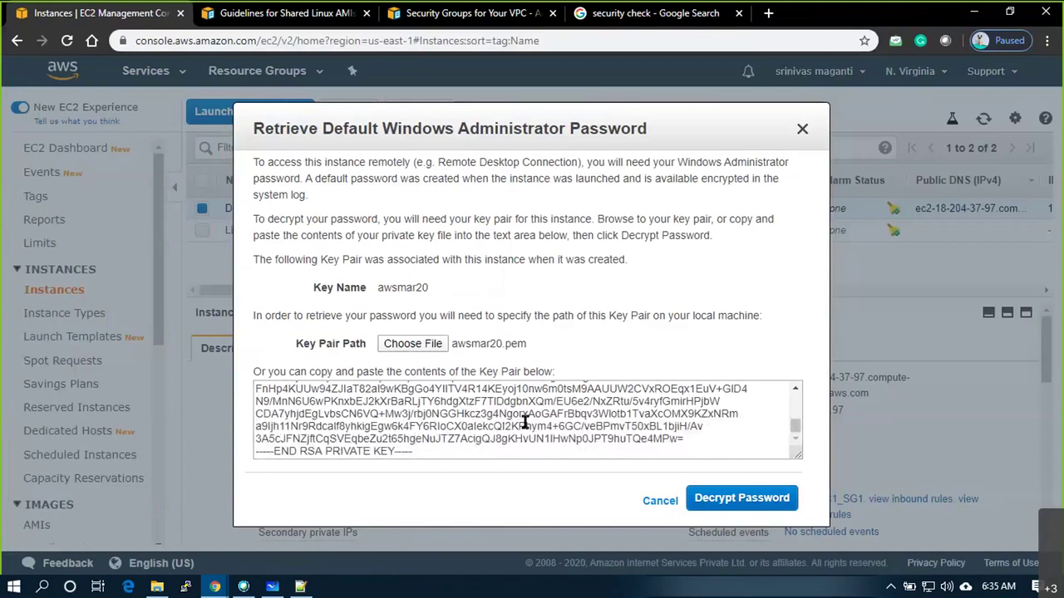
left_click(737, 499)
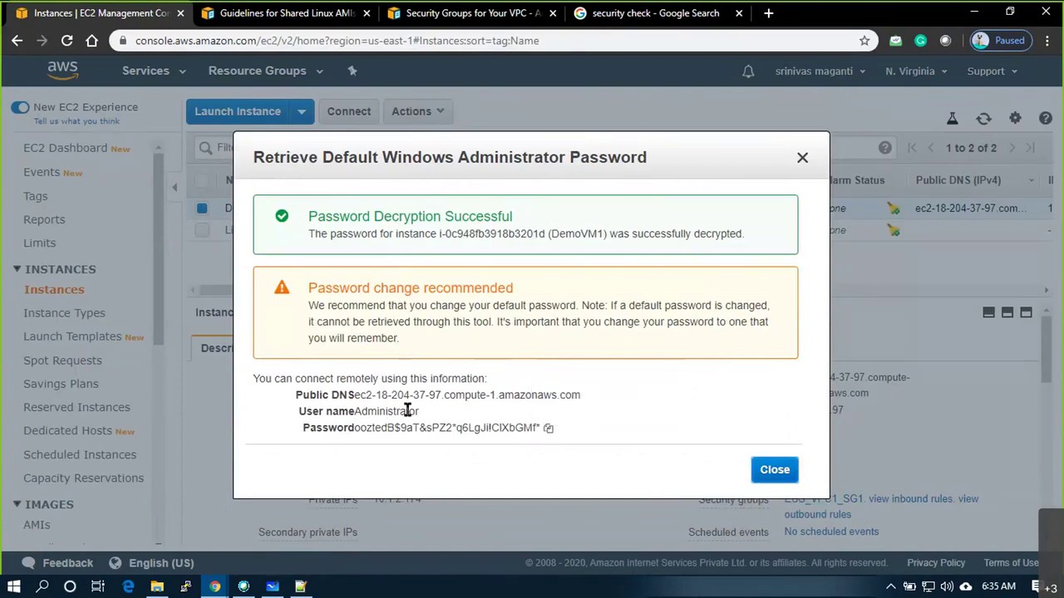
Copy DemoVM1's decrypted password and paste it into a new Notepad++ note
left_click_drag(420, 413, 347, 411)
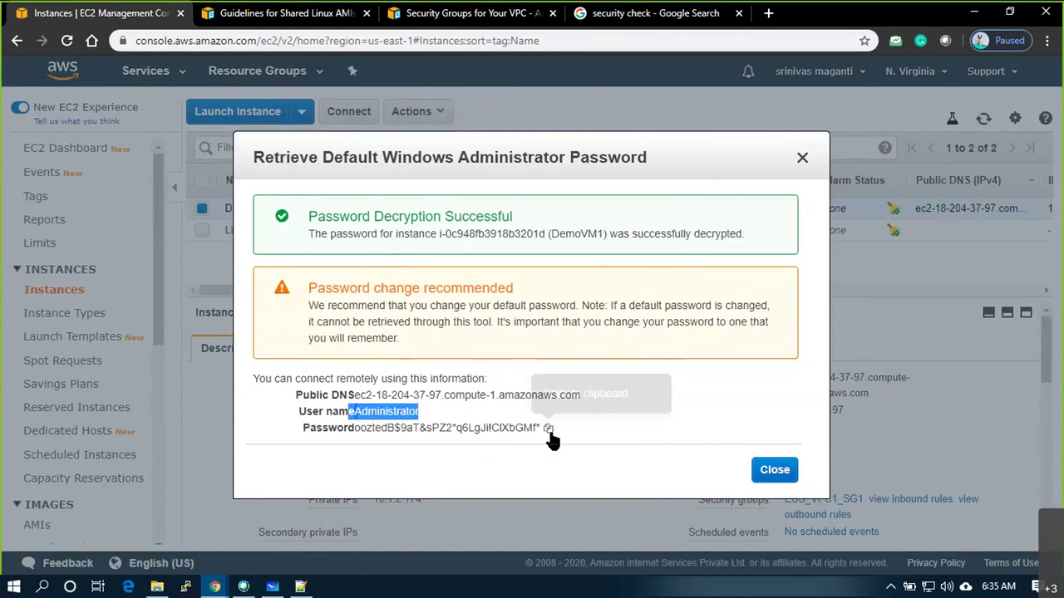
left_click(549, 430)
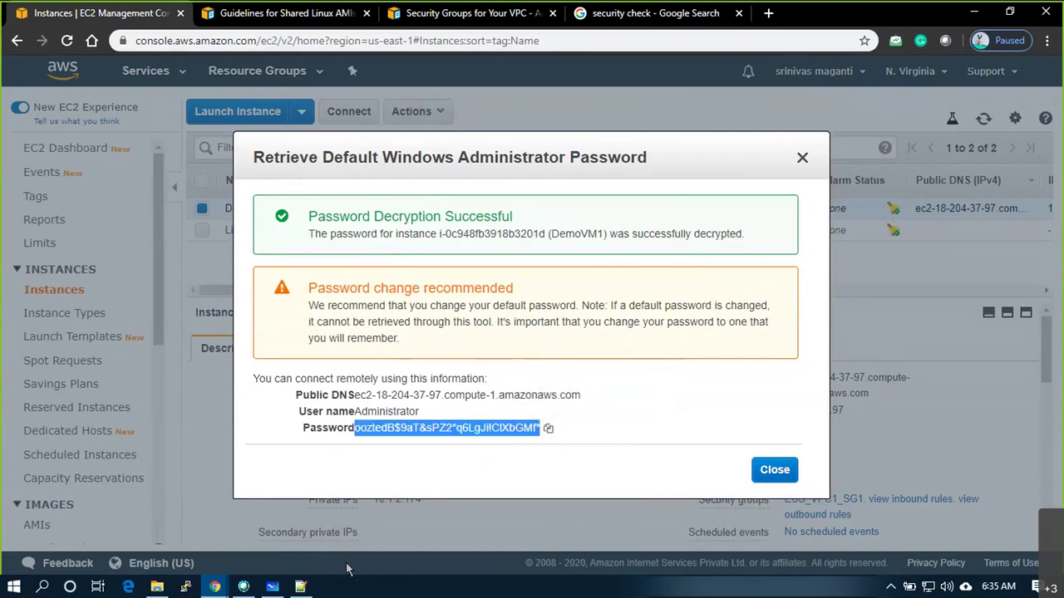
left_click(301, 586)
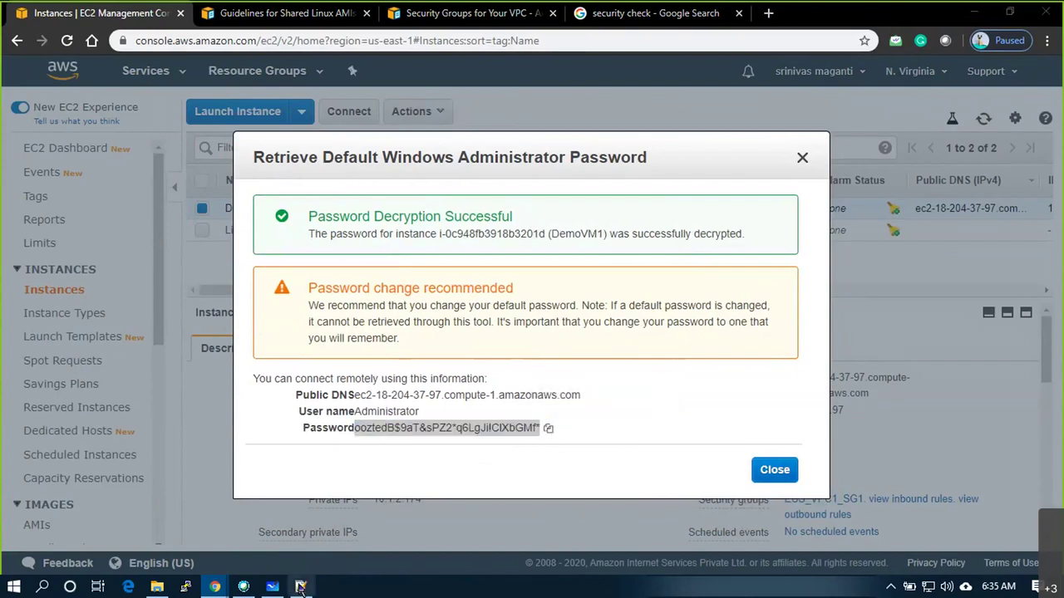
key("ctrl+Tab")
key("ctrl+v")
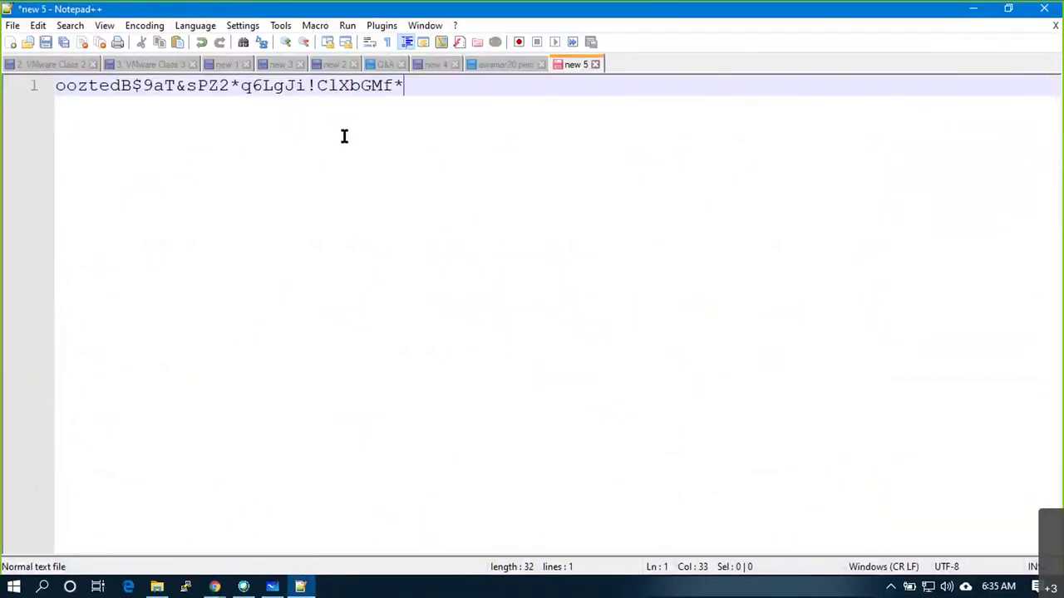
Launch Remote Desktop Connection by running mstsc from the Run prompt
key("alt+Tab")
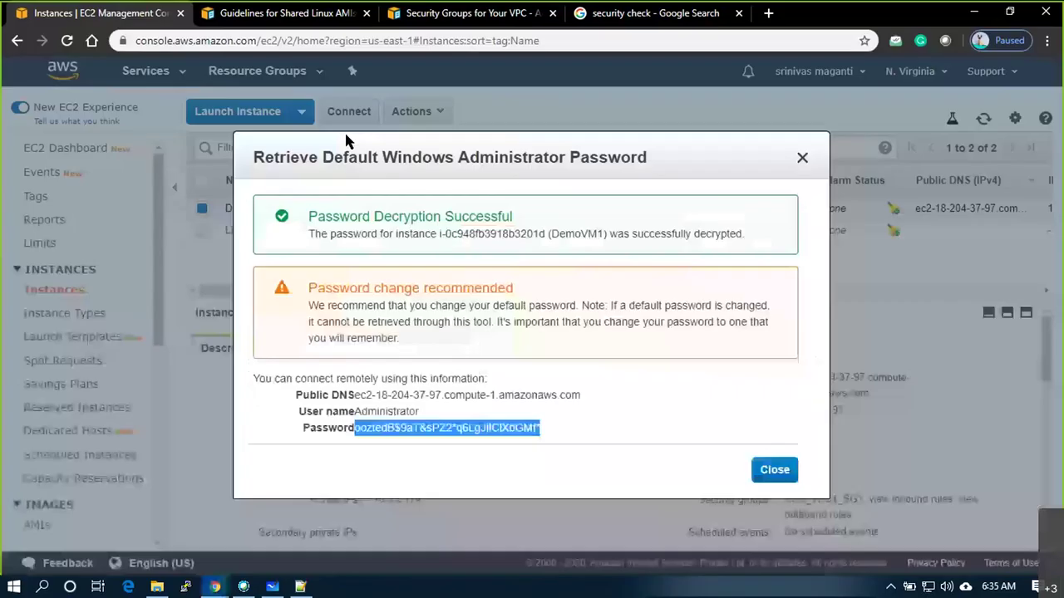
key("super+r")
type("mstsc")
key("Return")
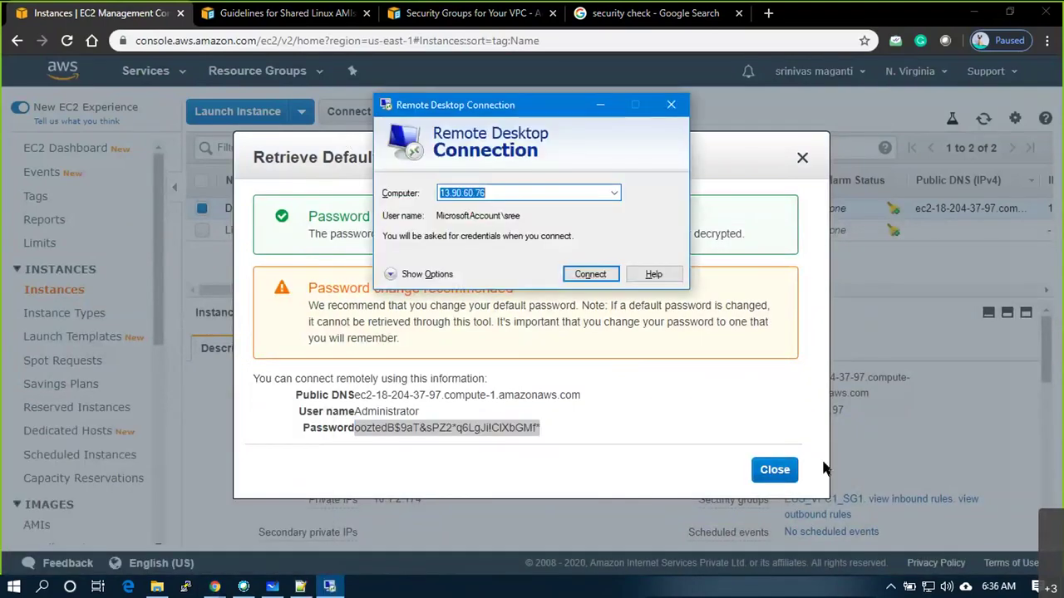
Enter DemoVM1's public DNS name as the computer and start connecting
left_click_drag(580, 395, 355, 399)
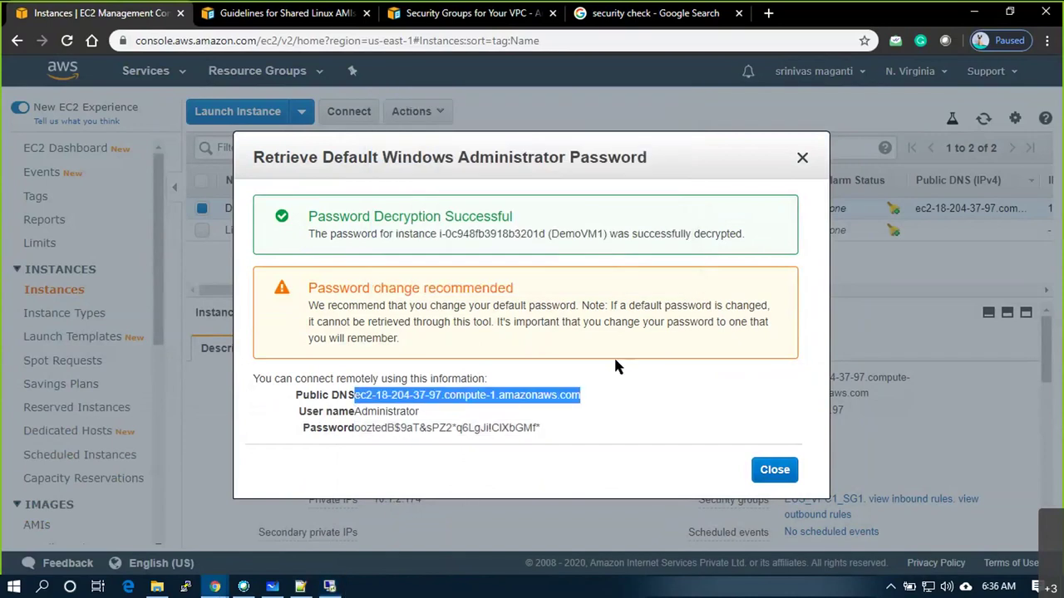
key("ctrl+c")
key("alt+Tab")
key("ctrl+v")
left_click(592, 275)
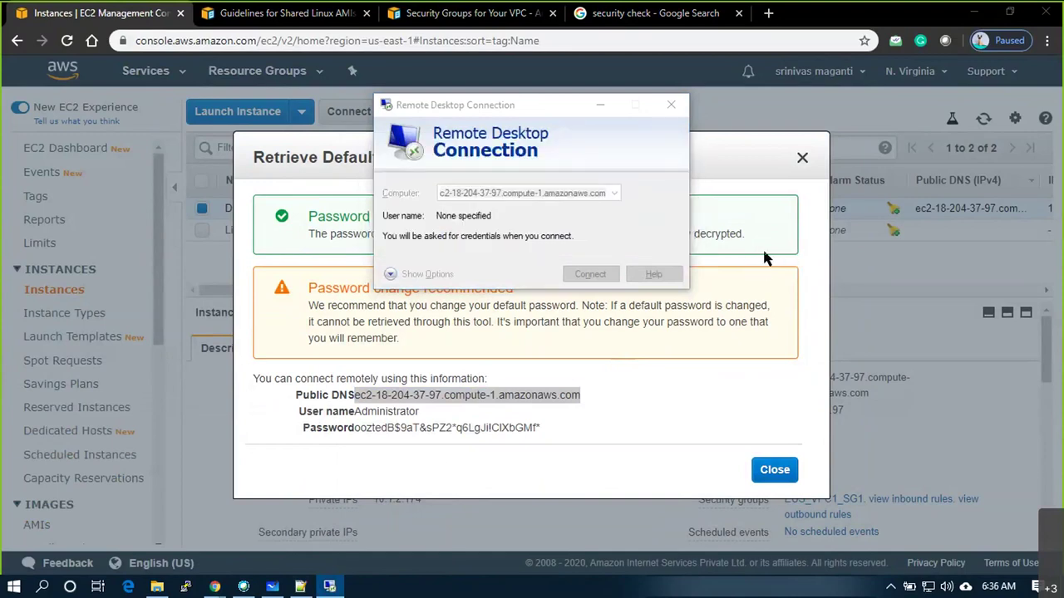
Sign in as Administrator with the saved password and accept the certificate warning
left_click(411, 280)
left_click(424, 356)
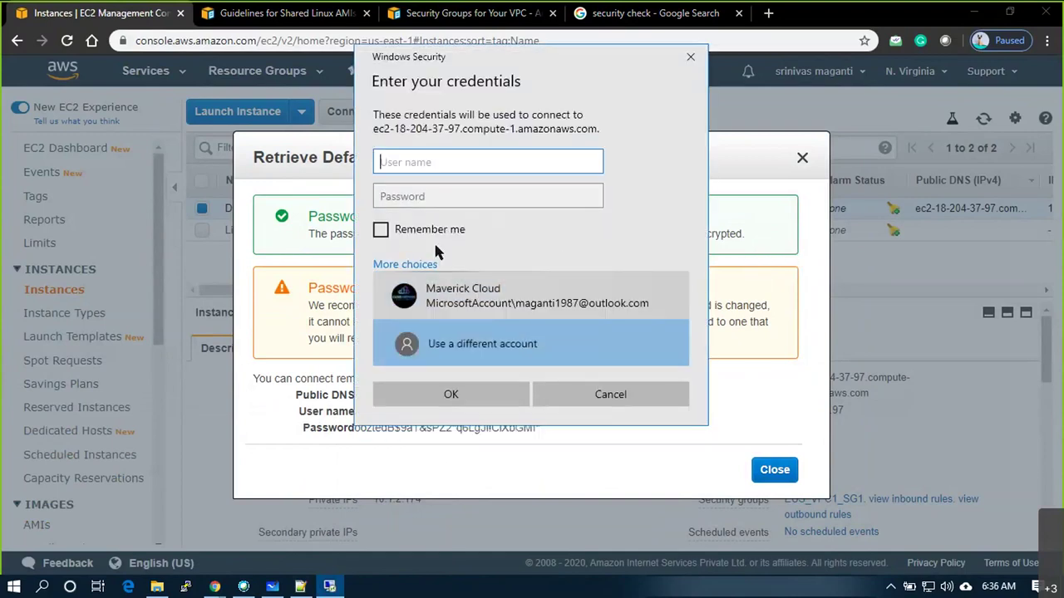
type("Administrator")
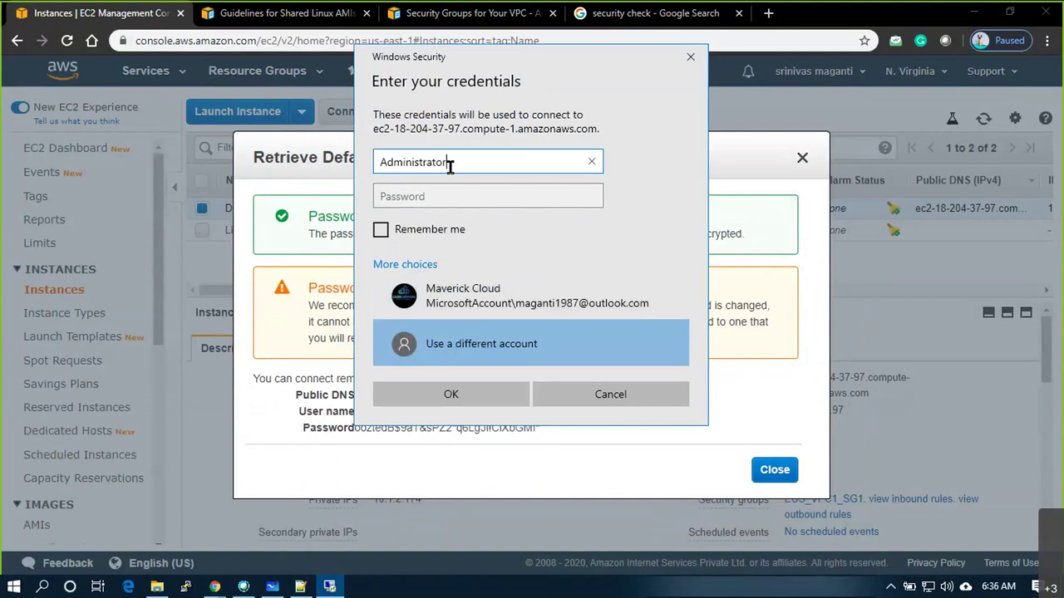
key("Tab")
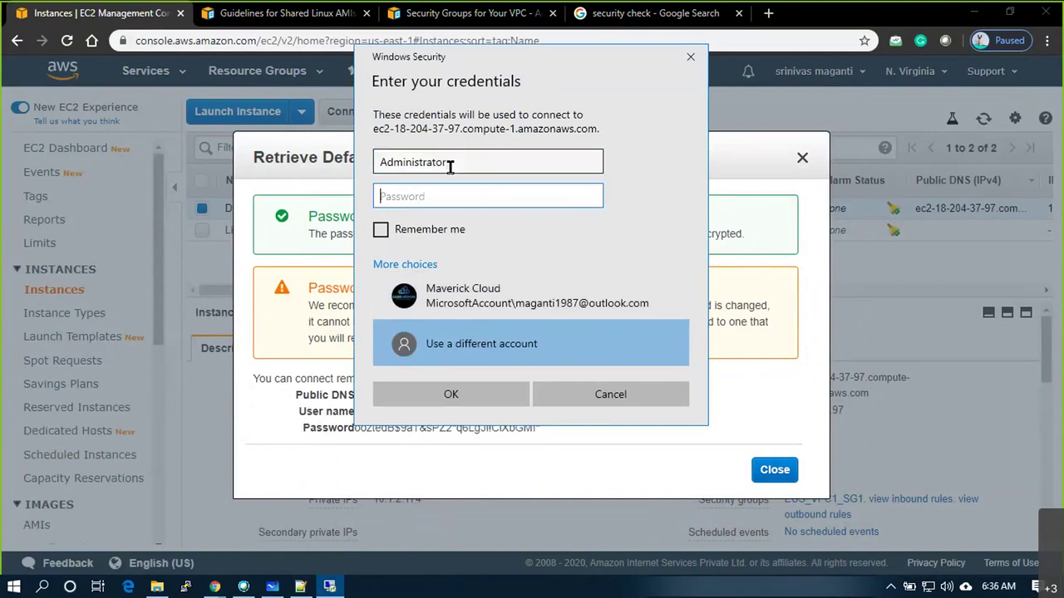
key("alt+Tab")
key("alt+Tab")
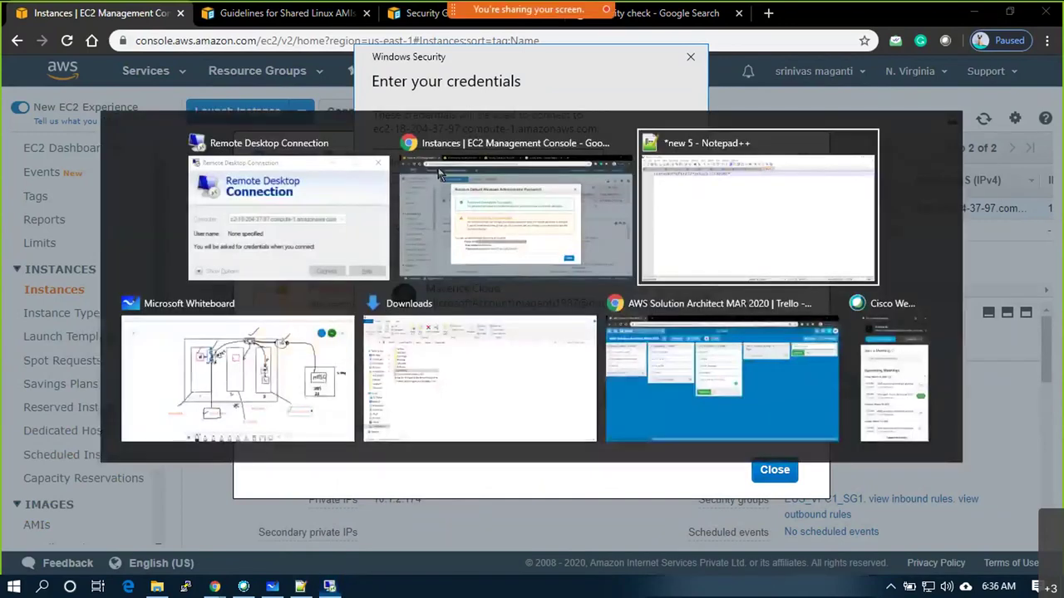
triple_click(341, 85)
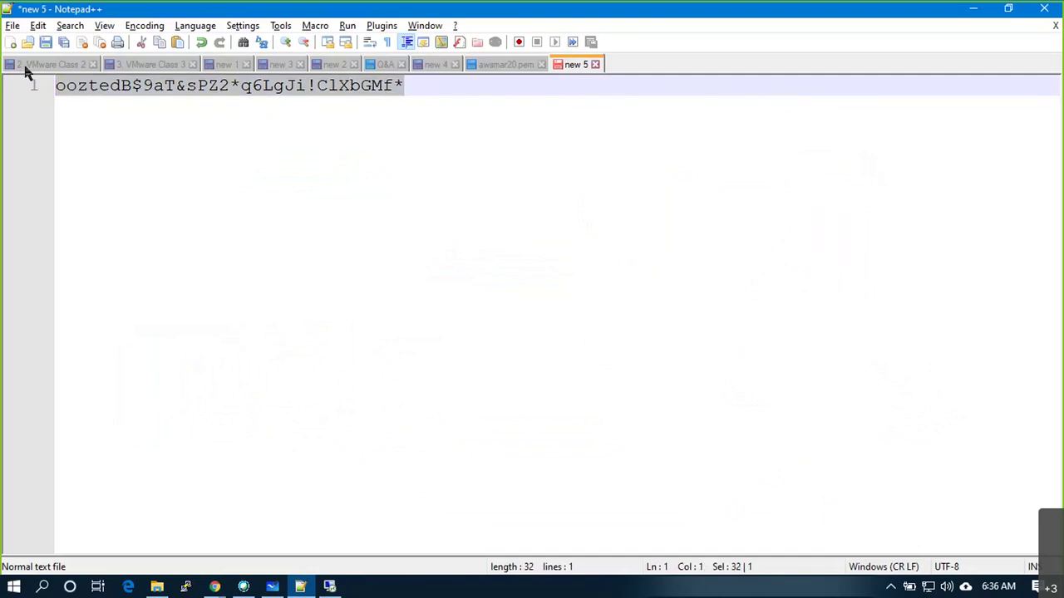
key("alt+Tab")
key("ctrl+v")
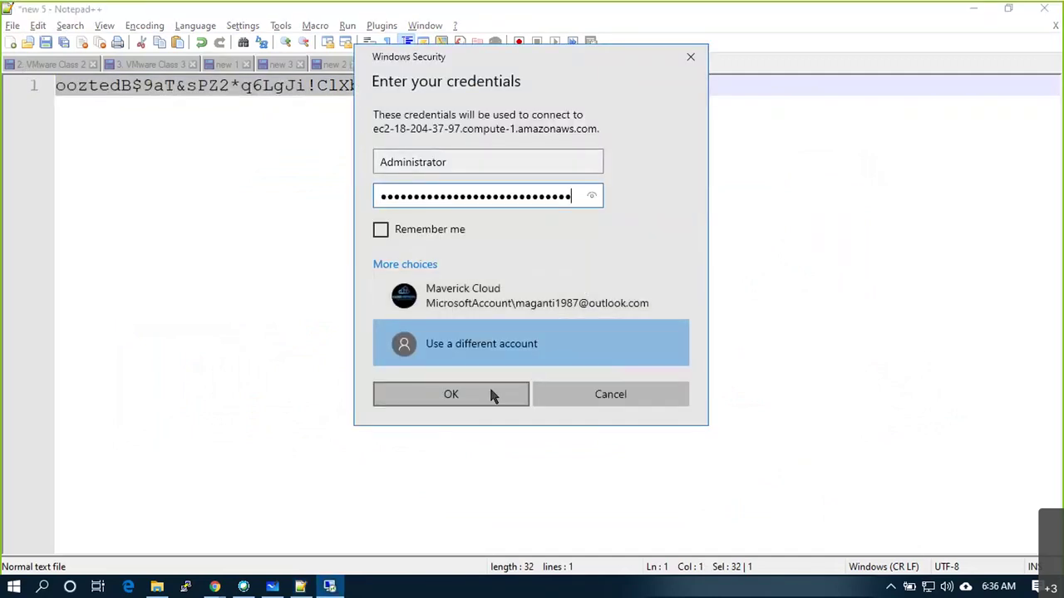
left_click(491, 394)
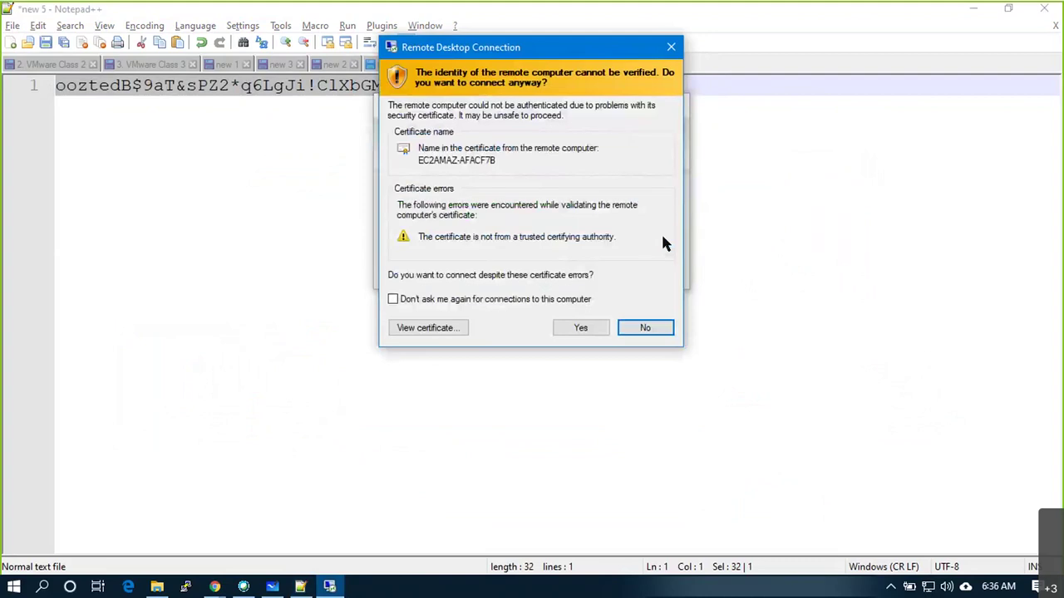
left_click(578, 327)
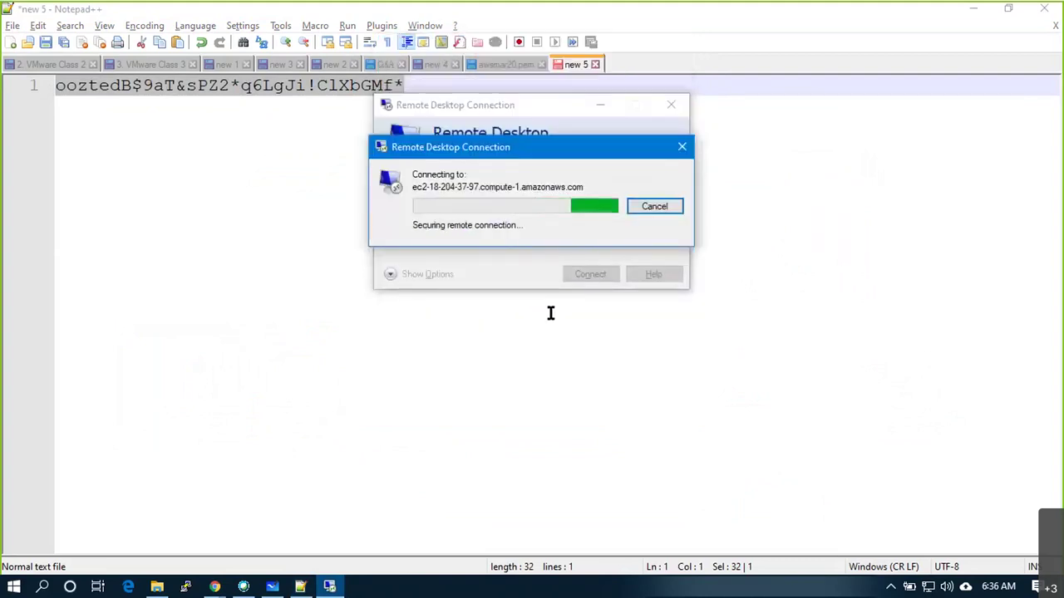
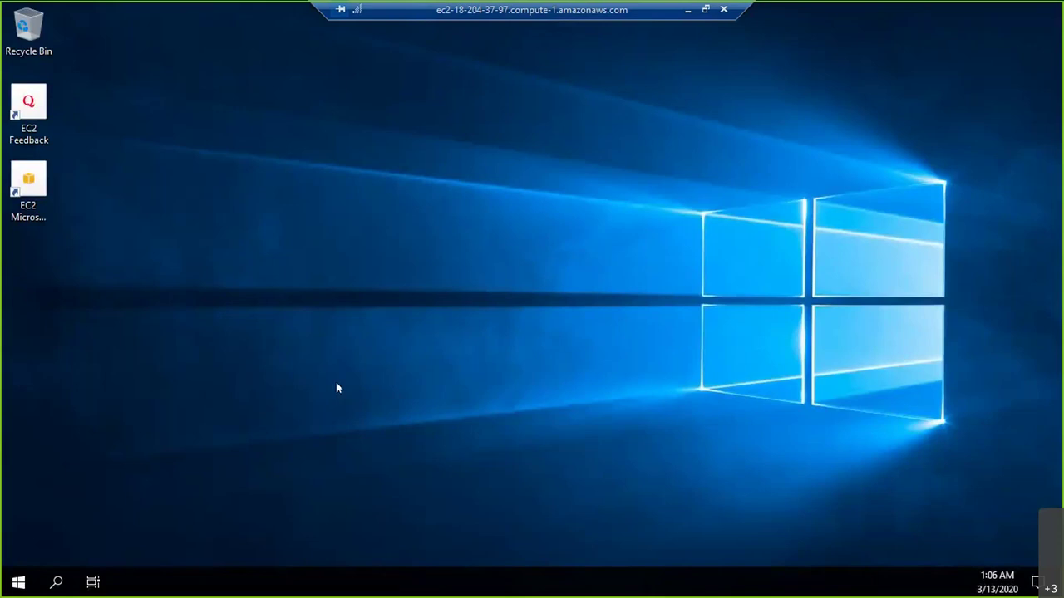
Start a command prompt on the server and copy LinuxVM's private IP from the EC2 console
key("super+r")
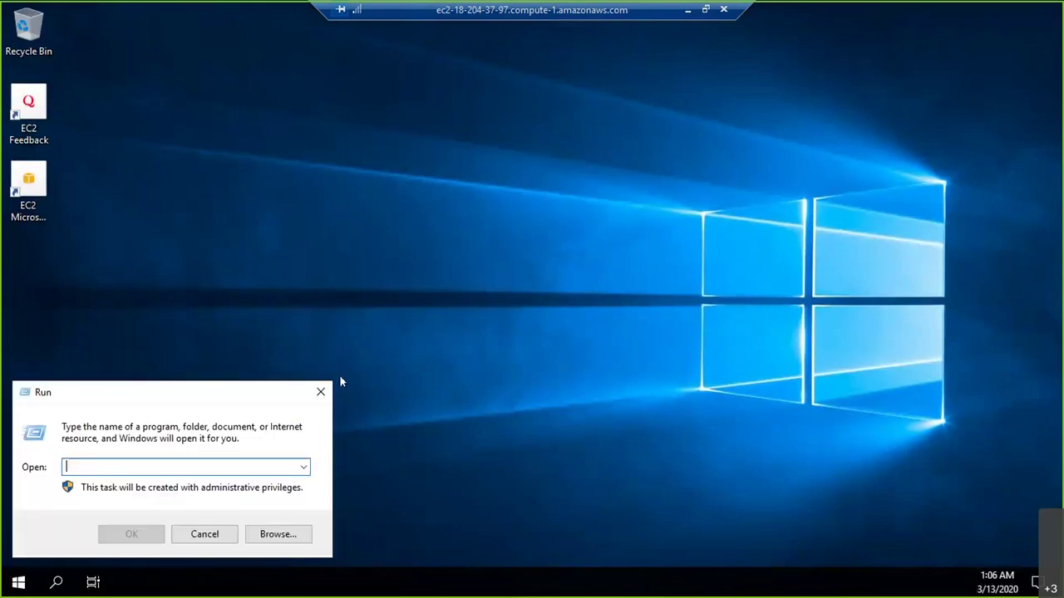
key("Return")
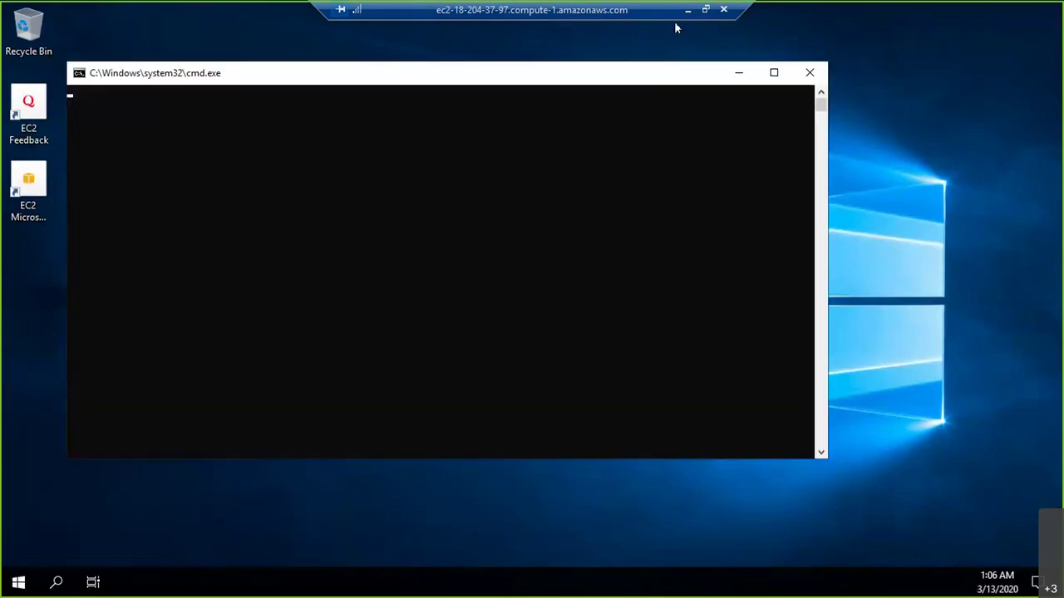
left_click(688, 11)
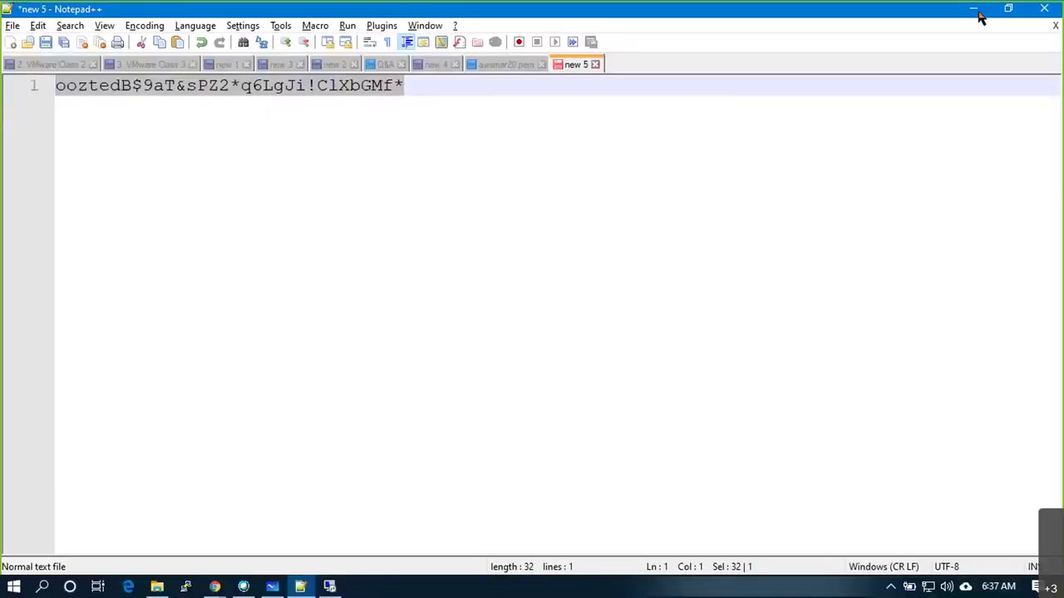
left_click(978, 9)
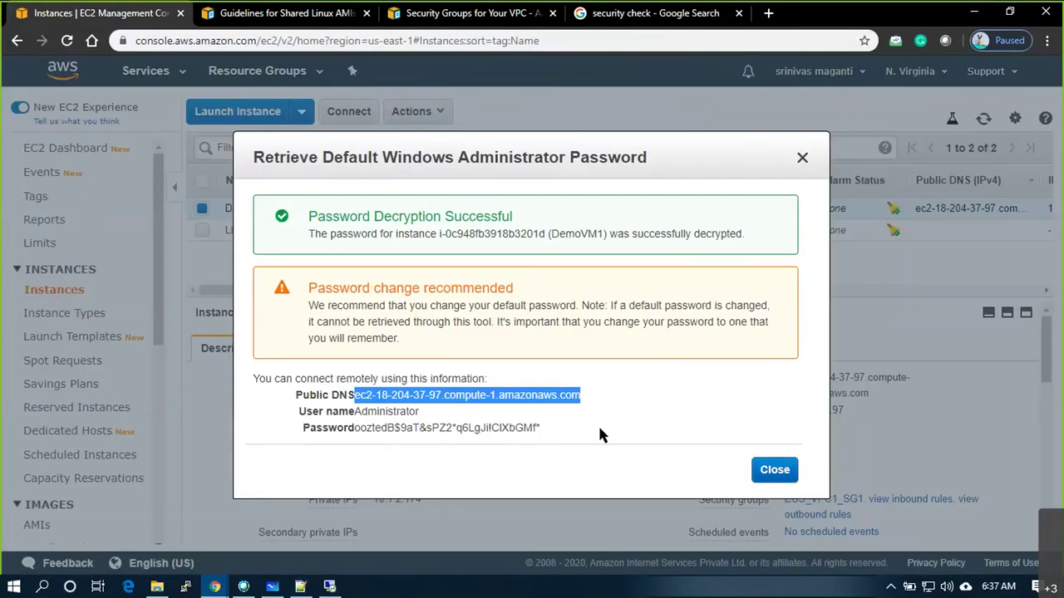
key("Escape")
left_click(293, 231)
left_click_drag(546, 313, 491, 310)
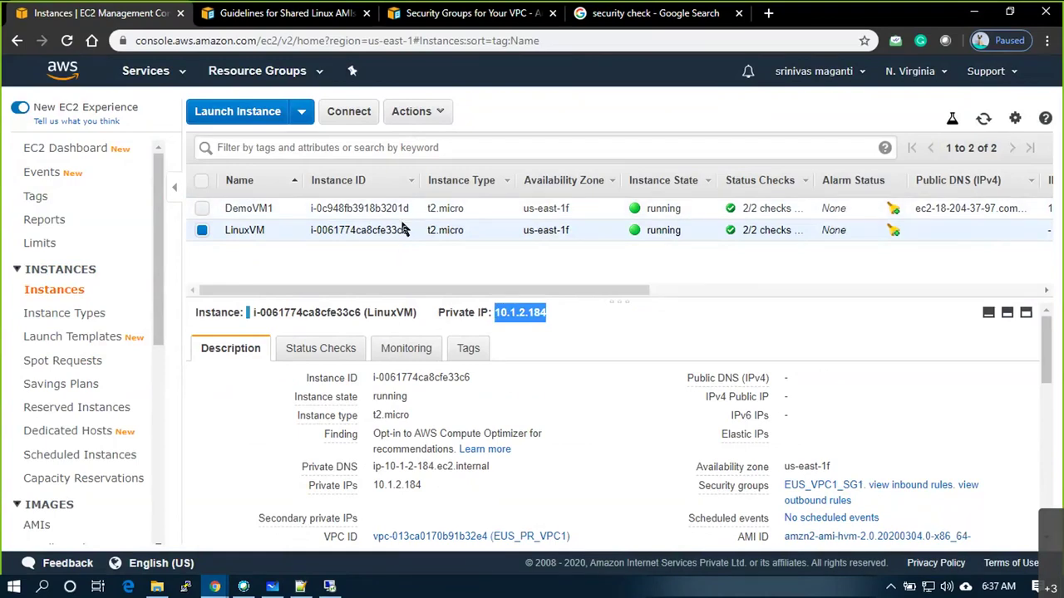
key("alt+Tab")
key("alt+Tab")
Ping 10.1.2.184 from the remote command prompt, getting 4 replies with 0% loss
key("Tab")
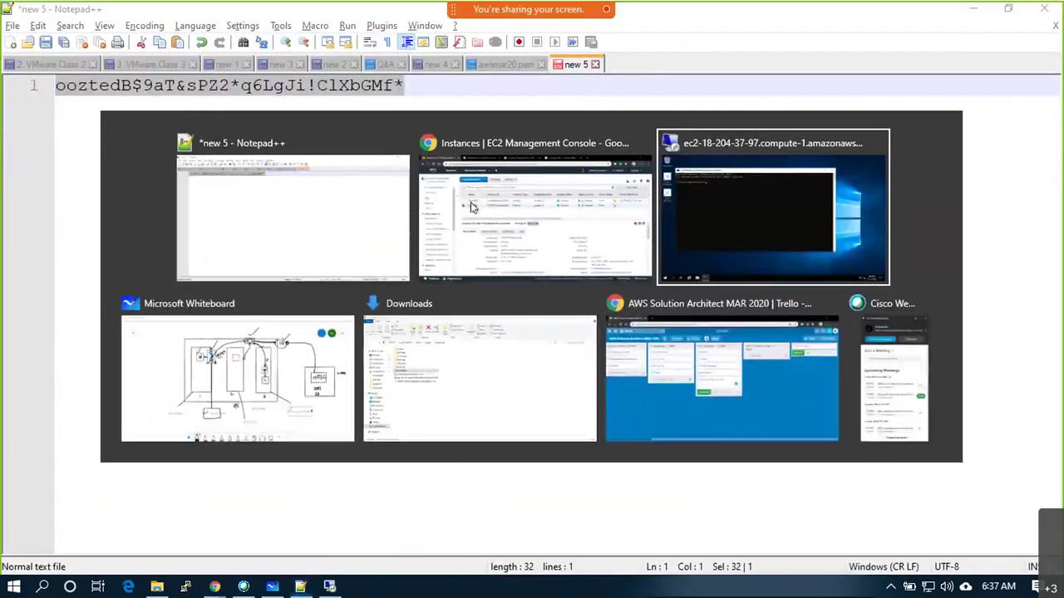
type("ping")
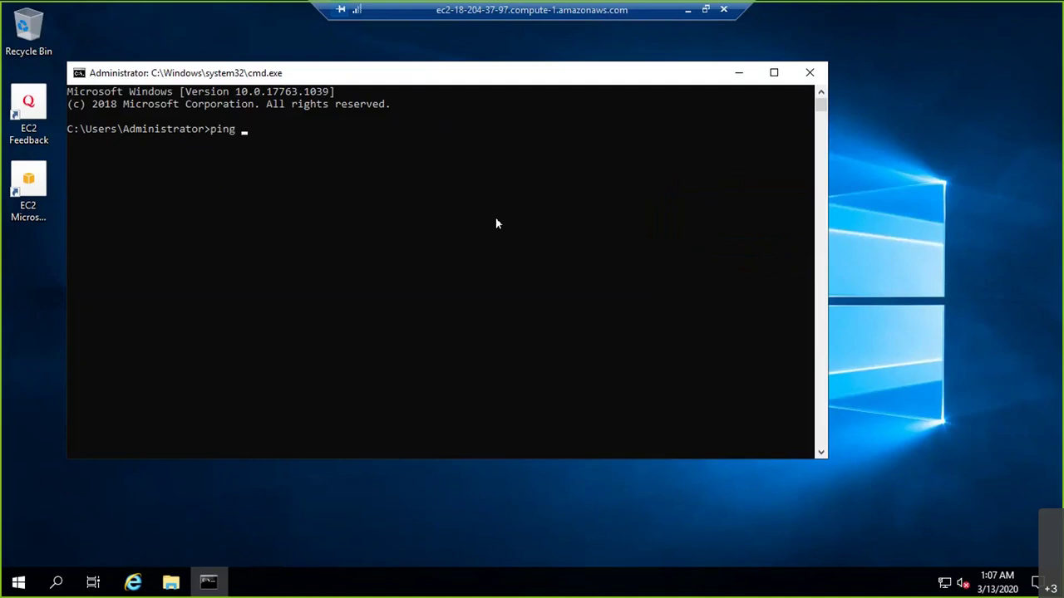
type("10.1.2.184")
key("Return")
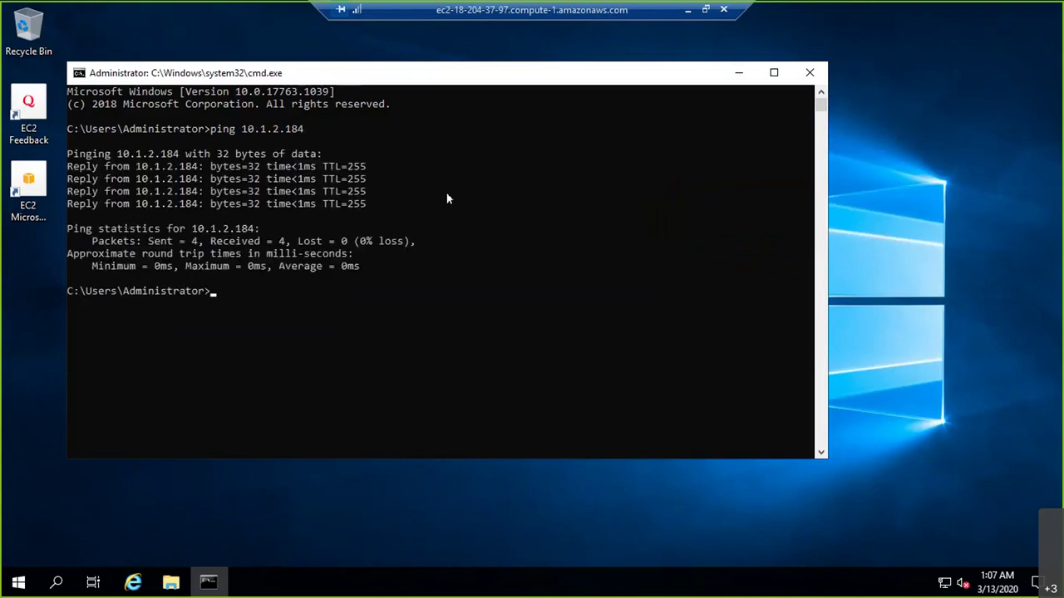
left_click(739, 73)
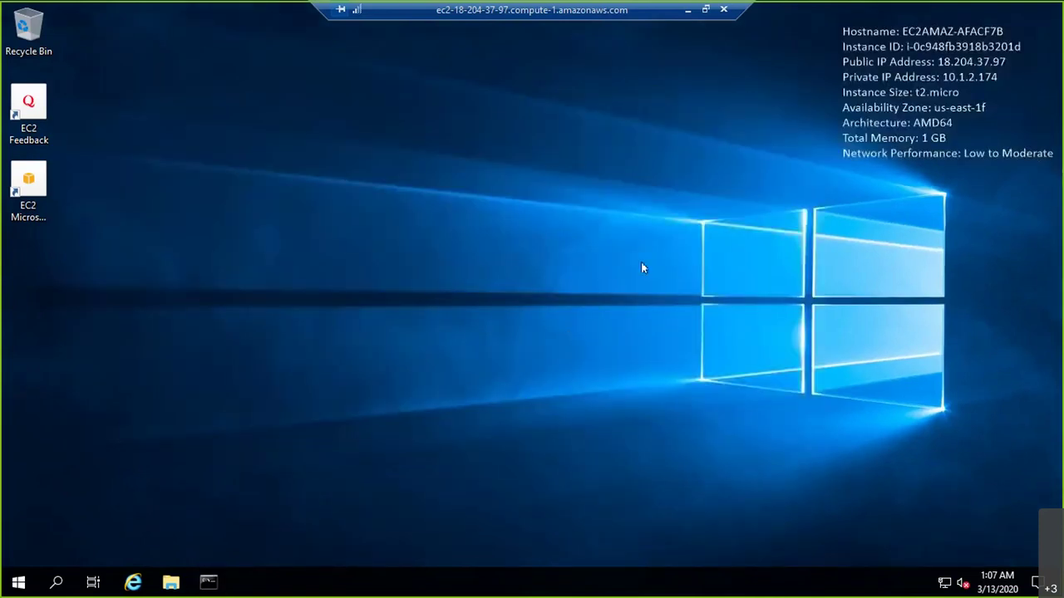
Check the local PuTTY shortcut's properties through its taskbar jump list to find its location
left_click(688, 10)
left_click(300, 587)
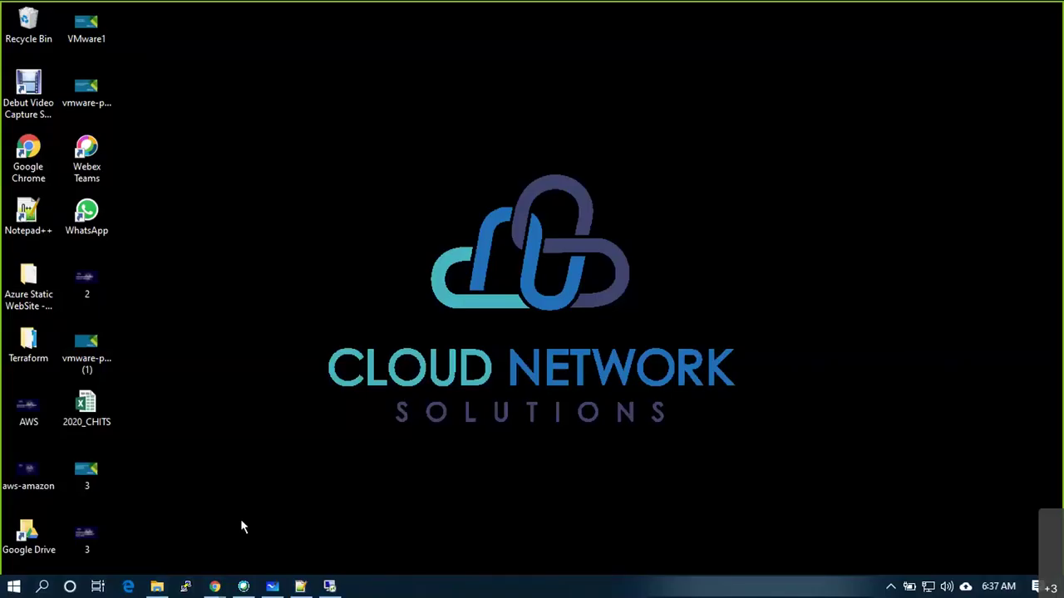
right_click(184, 588)
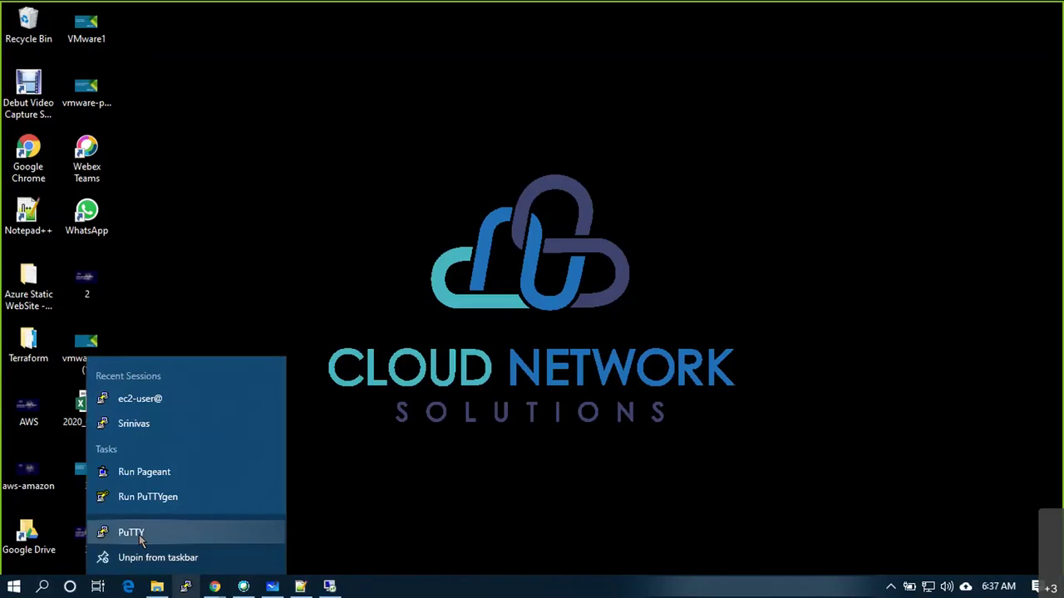
left_click(140, 538)
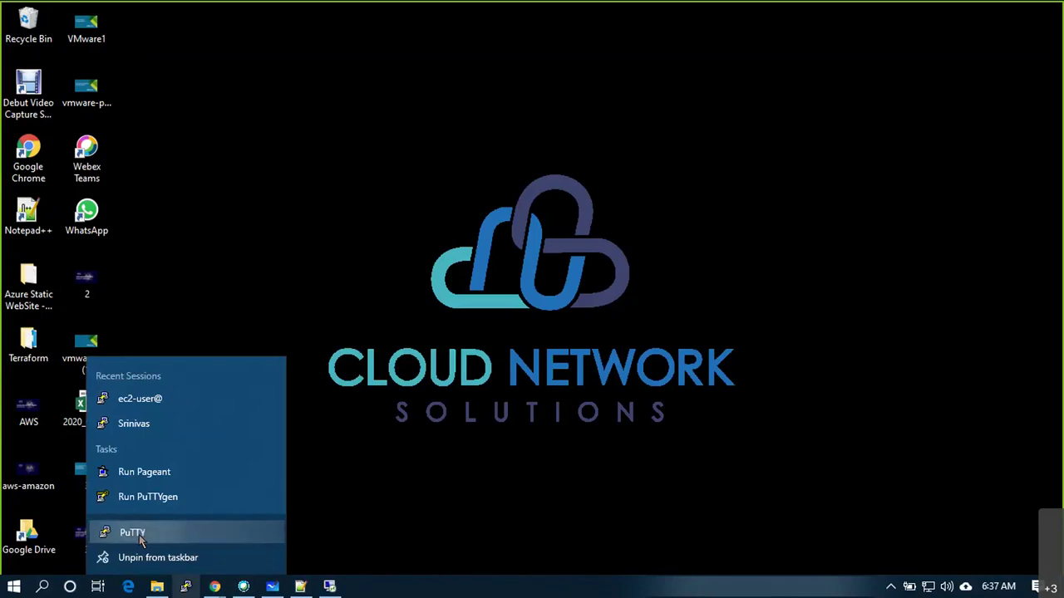
key("Escape")
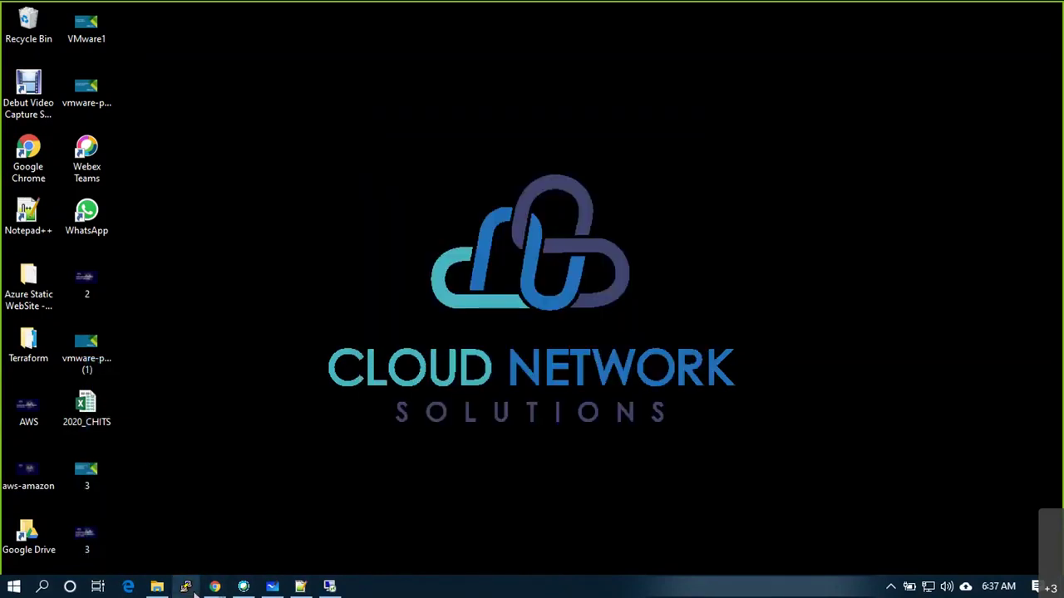
right_click(194, 590)
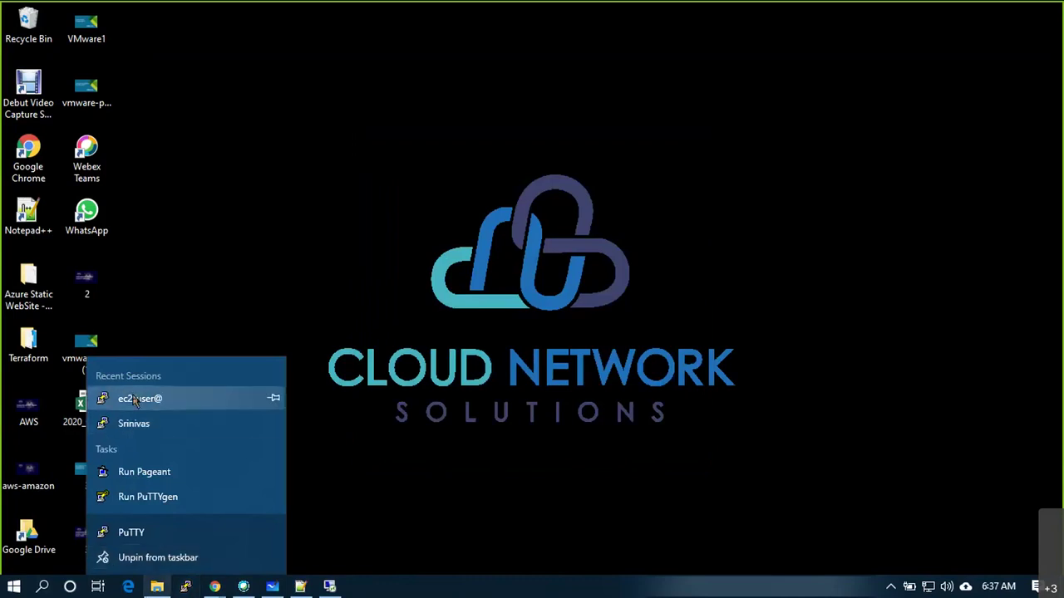
right_click(138, 536)
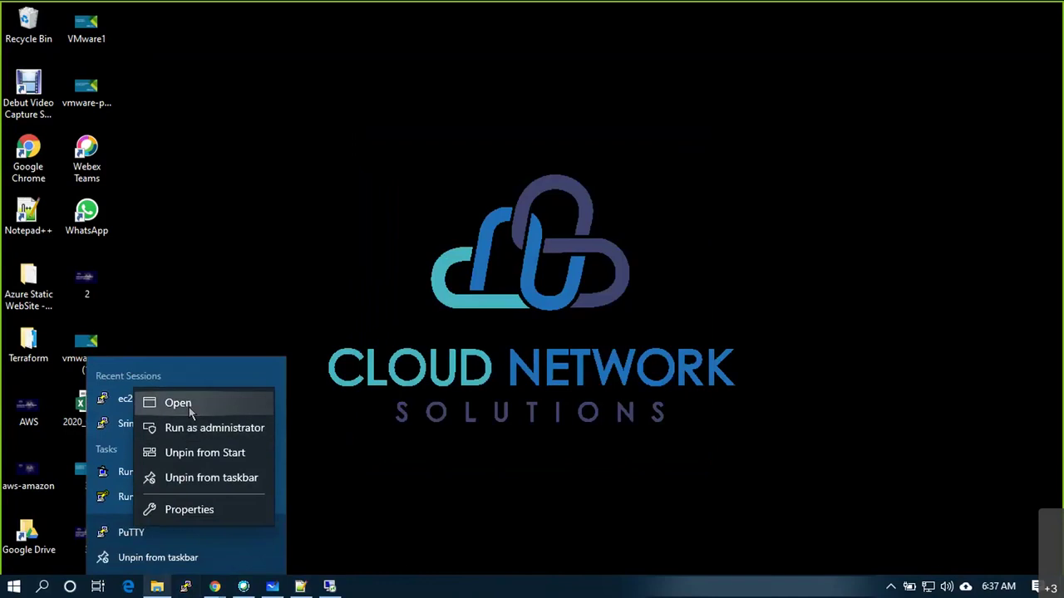
left_click(201, 514)
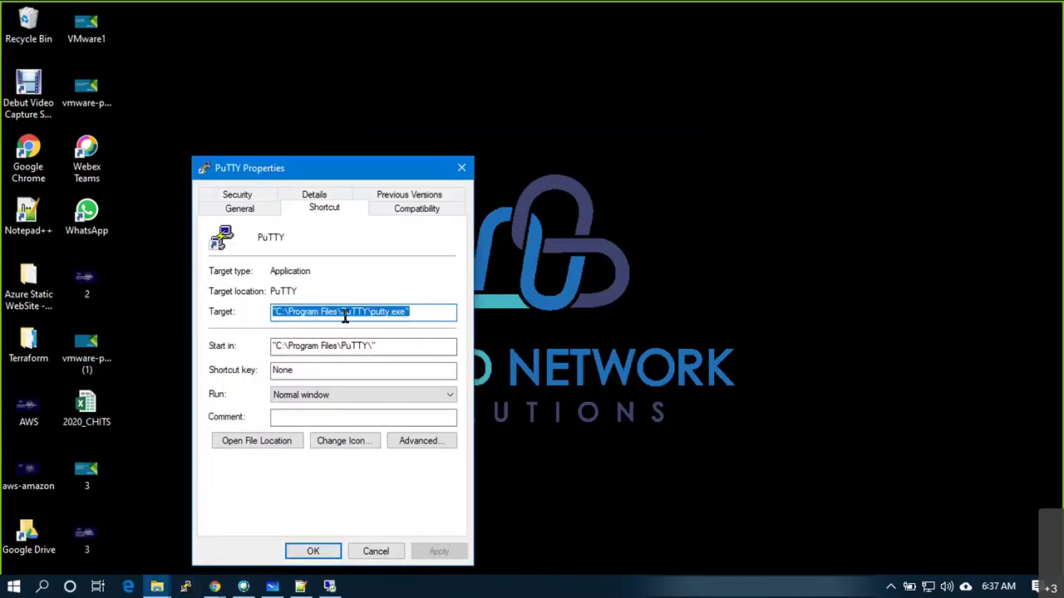
left_click(376, 551)
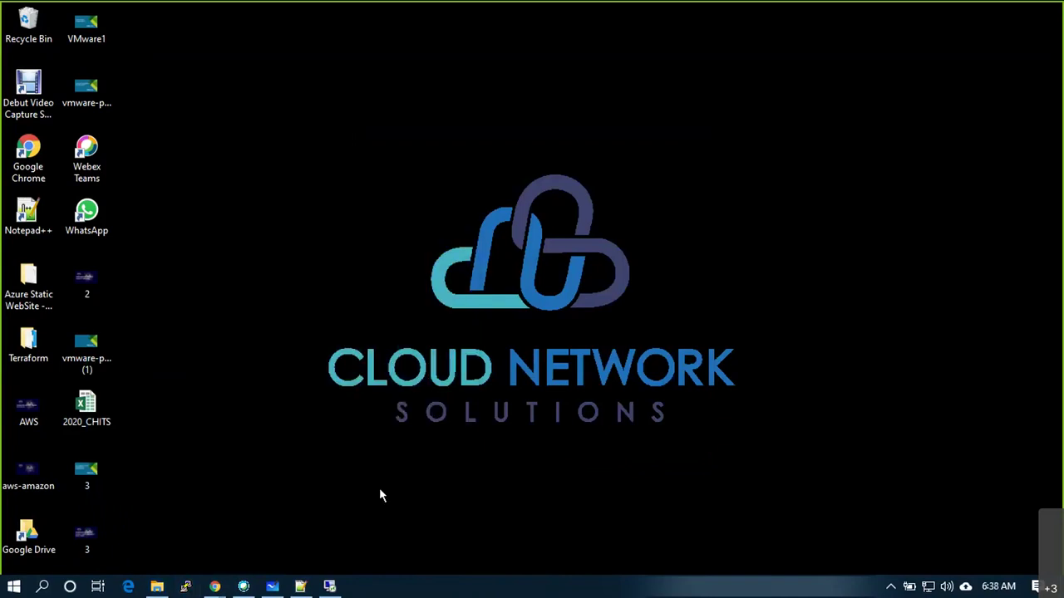
Browse to C:\Program Files\PuTTY in File Explorer and select putty.exe
left_click(158, 587)
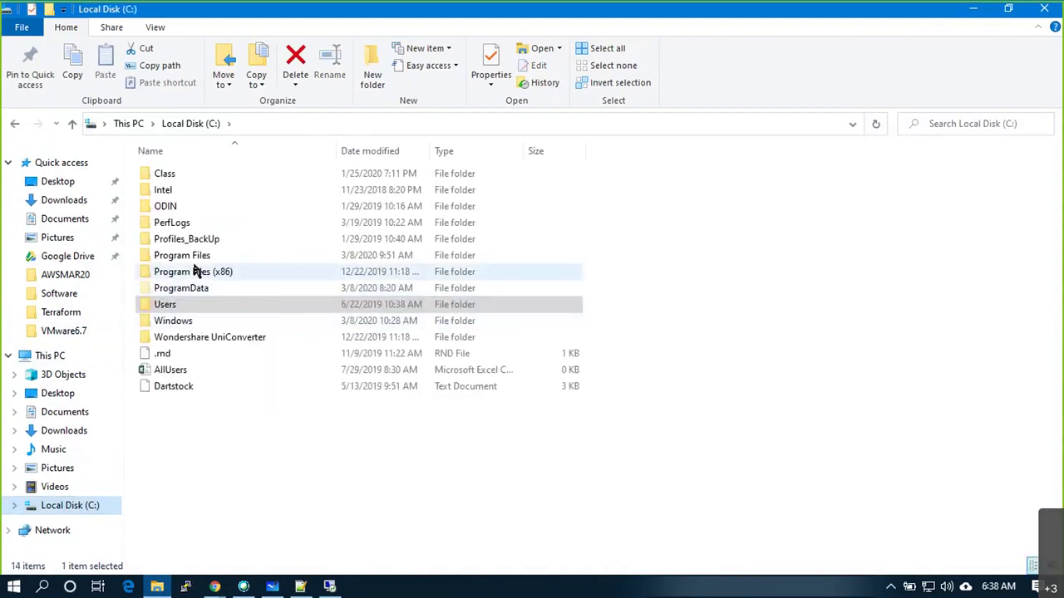
double_click(199, 257)
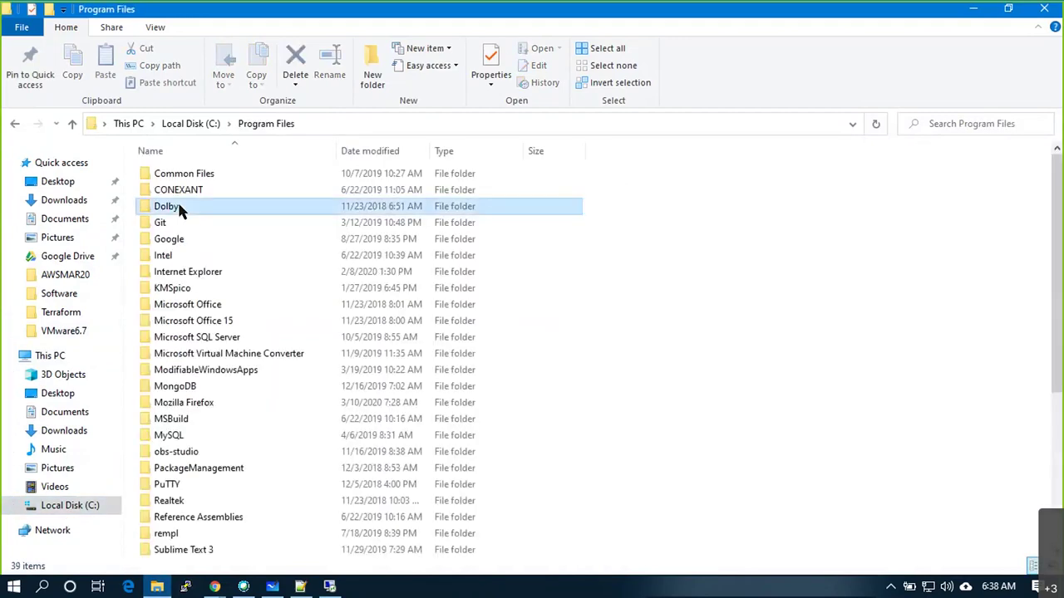
key("p")
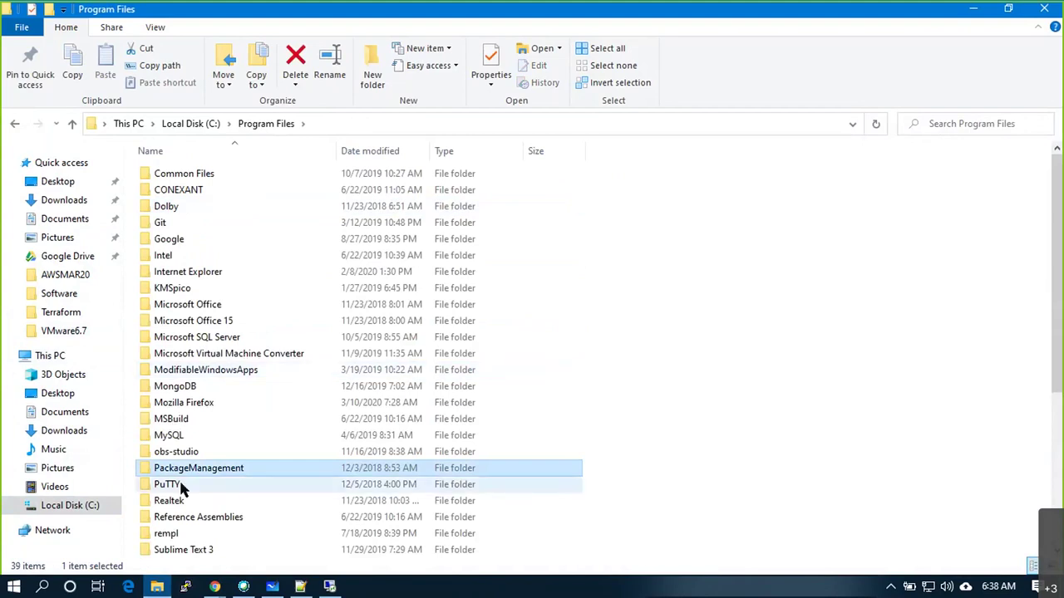
double_click(183, 489)
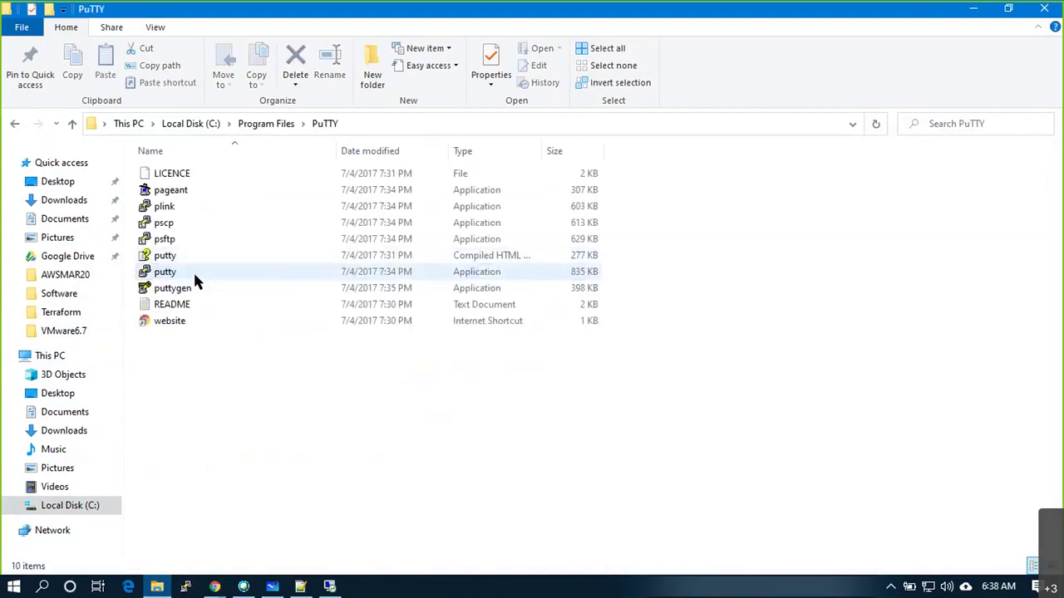
left_click(195, 275)
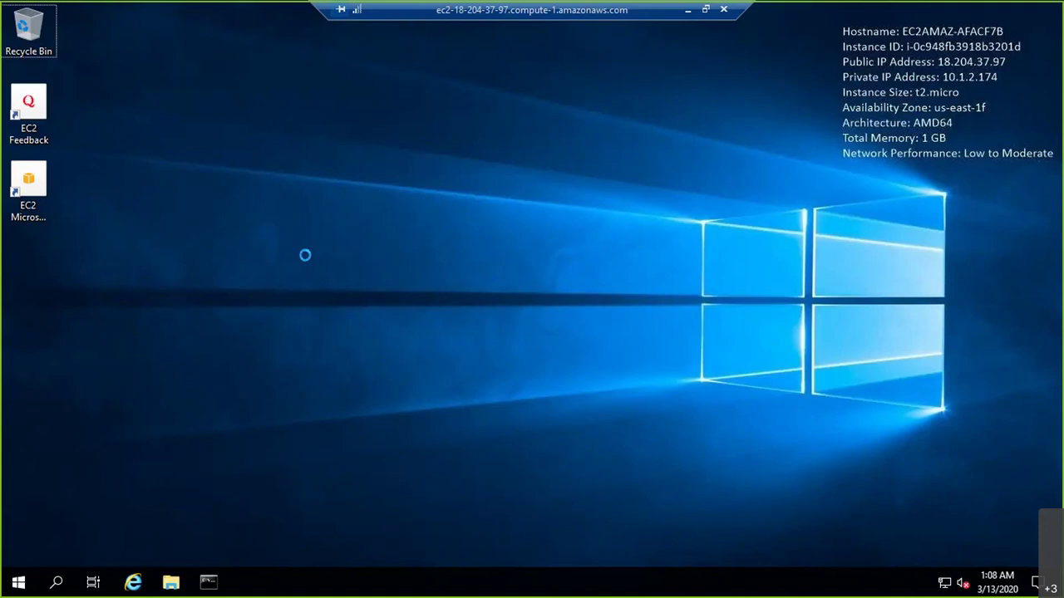
Paste putty.exe onto the remote desktop, then select awsmar20.pem in the local Downloads folder
key("ctrl+v")
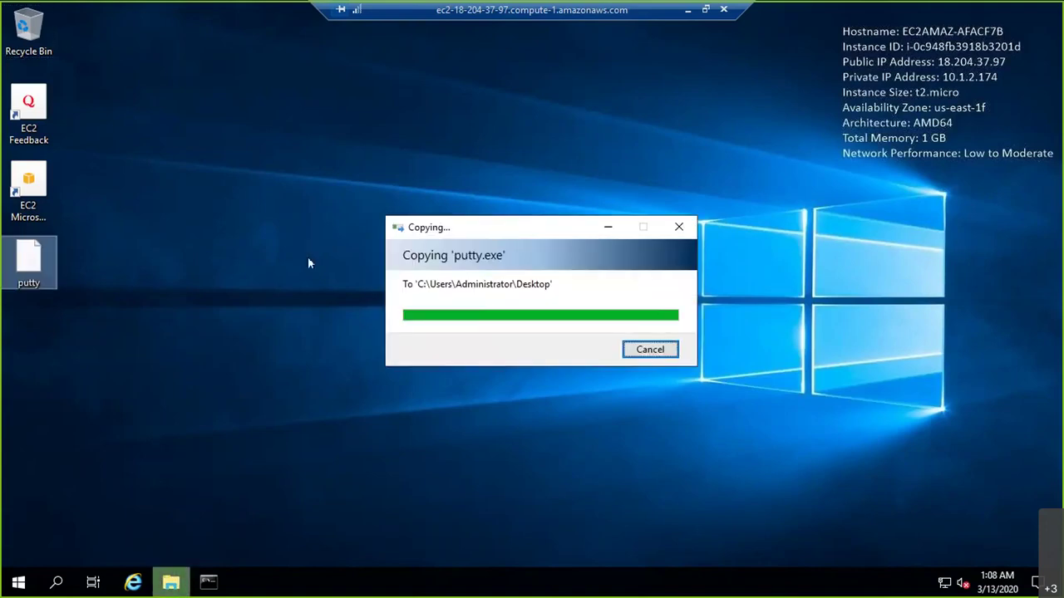
left_click(689, 12)
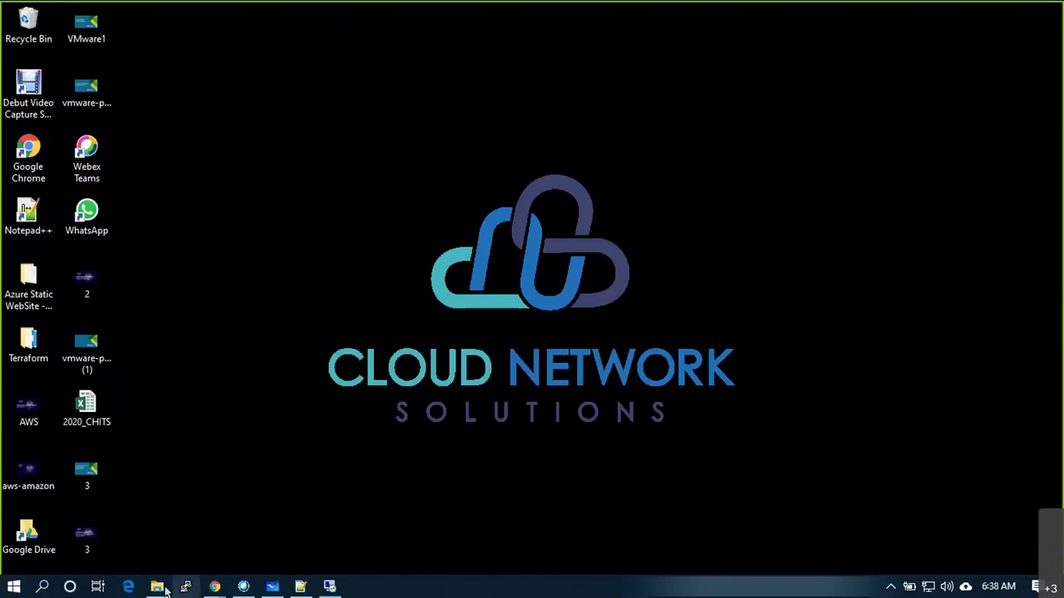
left_click(158, 587)
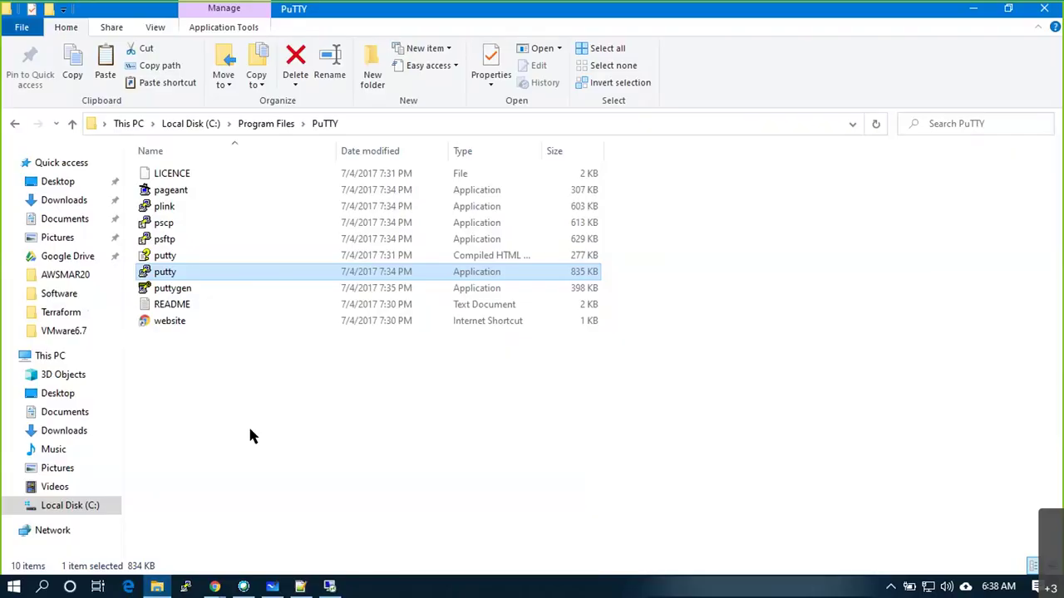
left_click(61, 202)
left_click(173, 273)
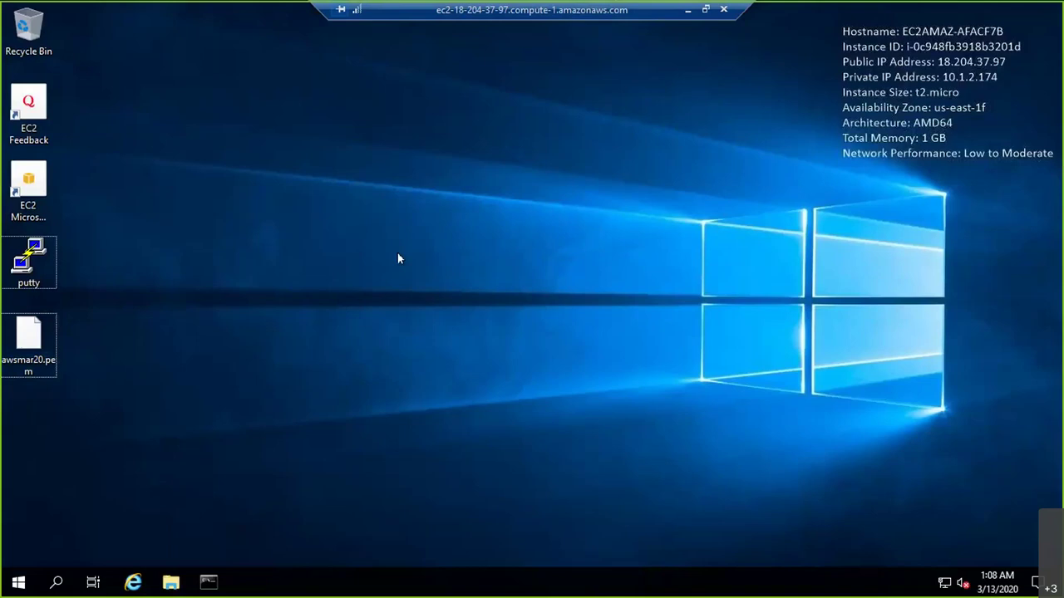
double_click(29, 261)
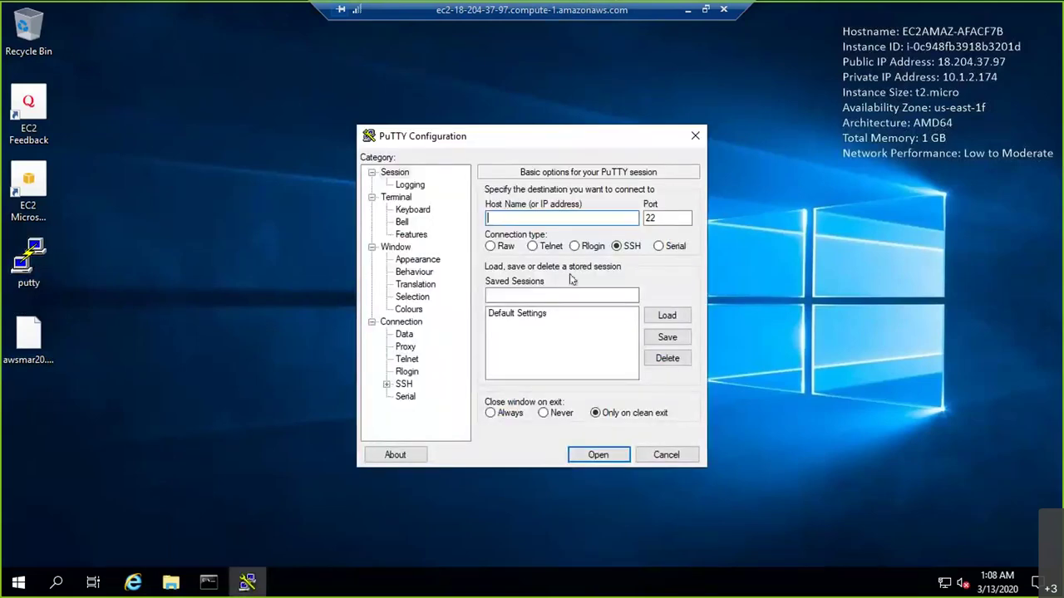
type("10.1.2.184")
left_click(207, 583)
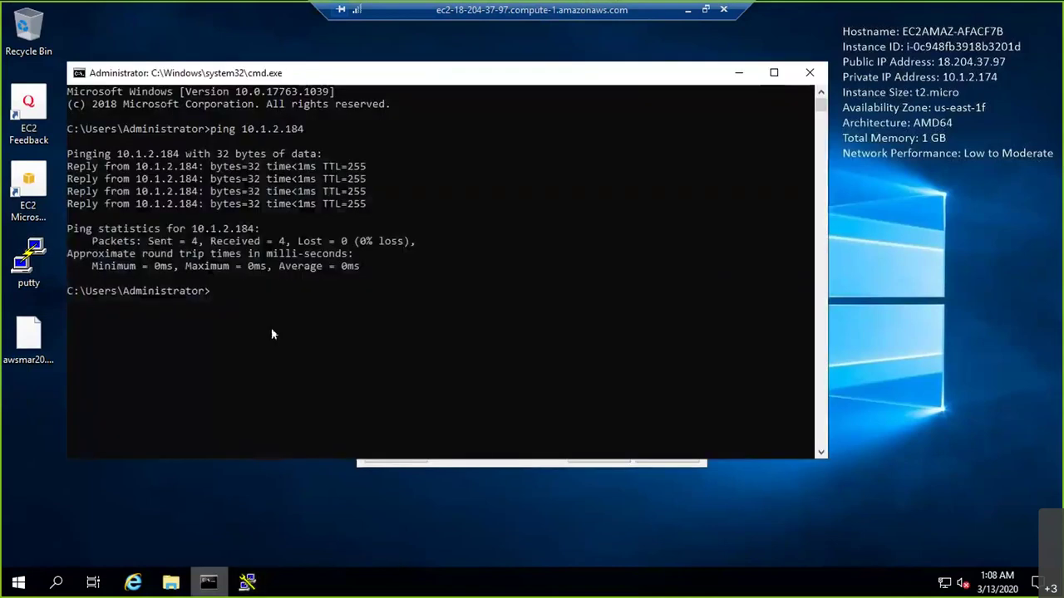
left_click(739, 72)
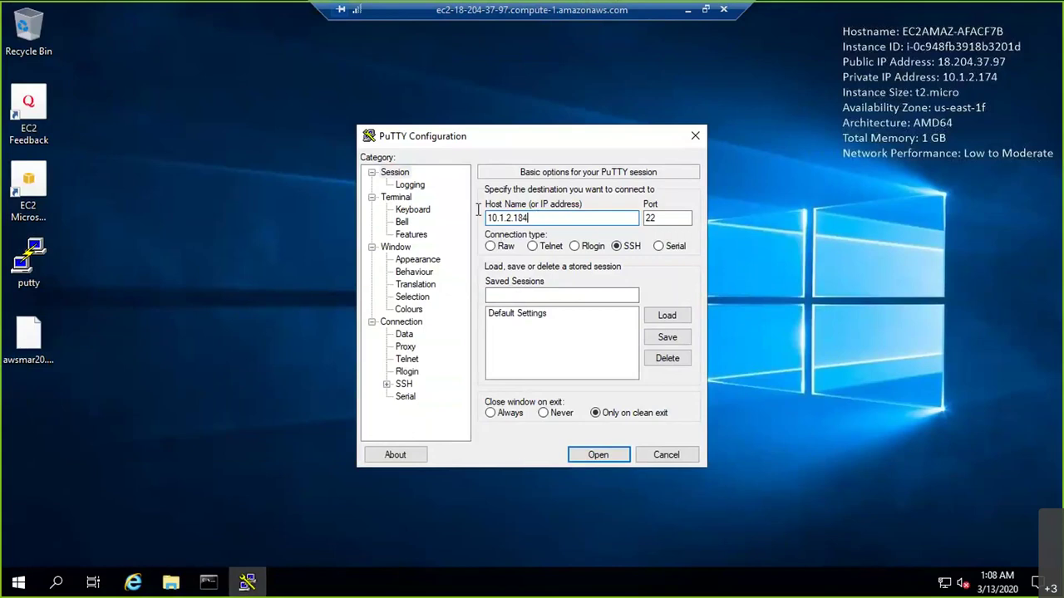
double_click(507, 218)
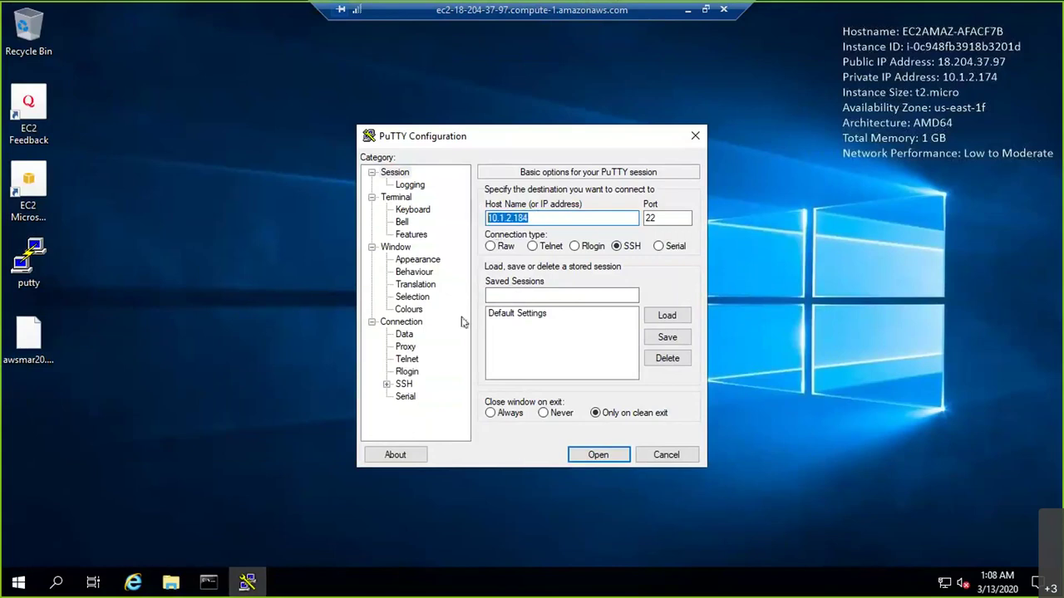
left_click(490, 217)
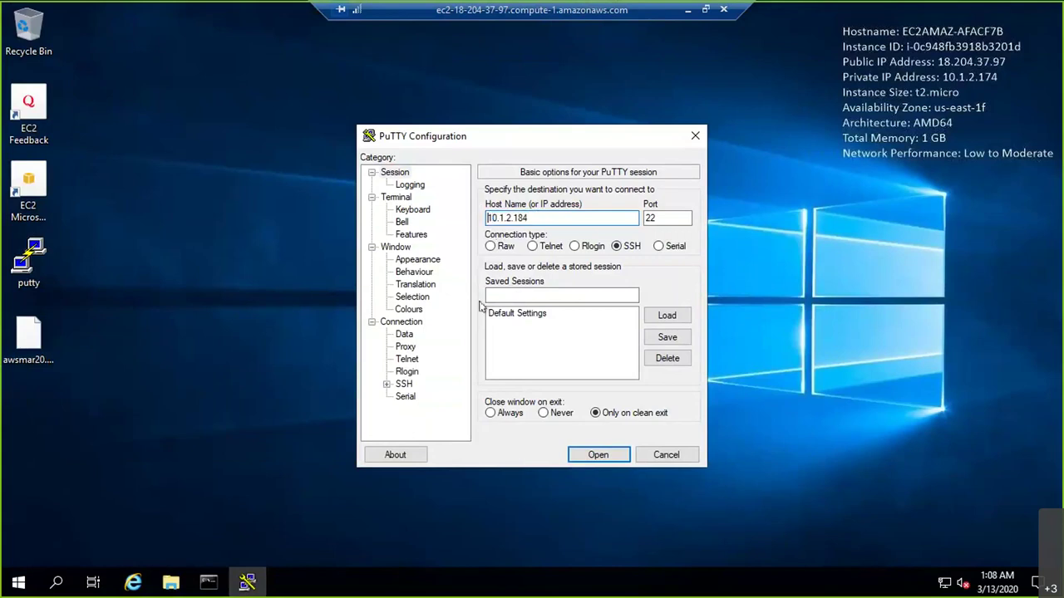
type("ec2-user@")
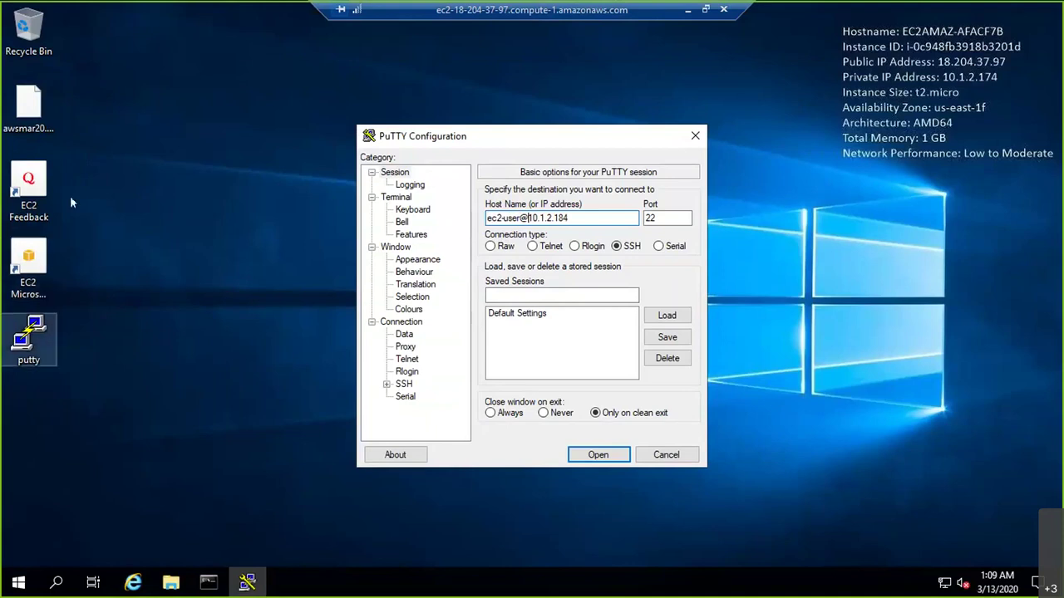
Load Desktop\awsmar20.pem as the SSH Auth private key, with All Files shown, and open the connection
left_click(388, 384)
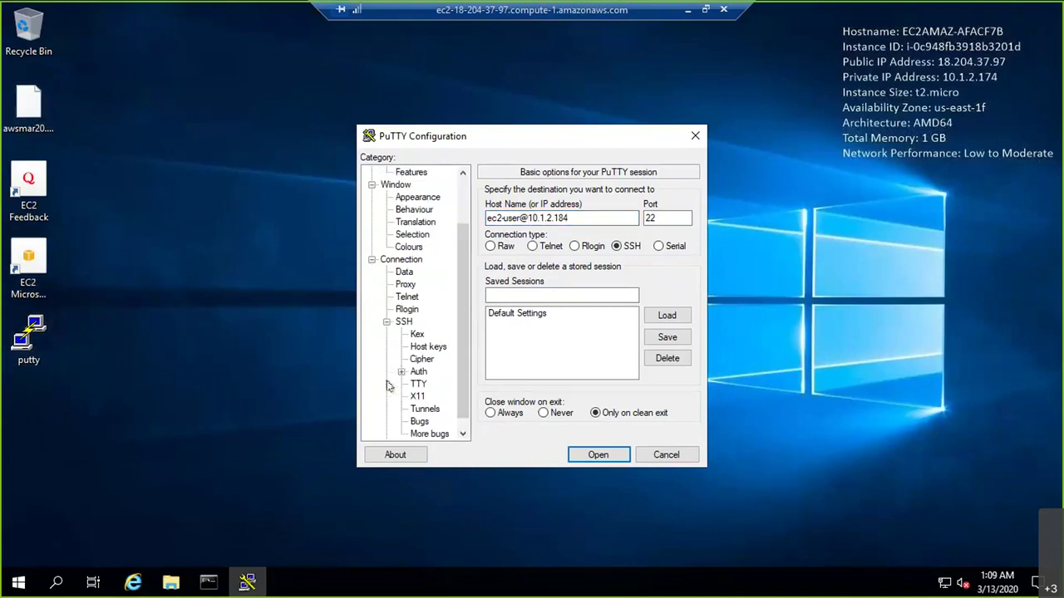
left_click(402, 373)
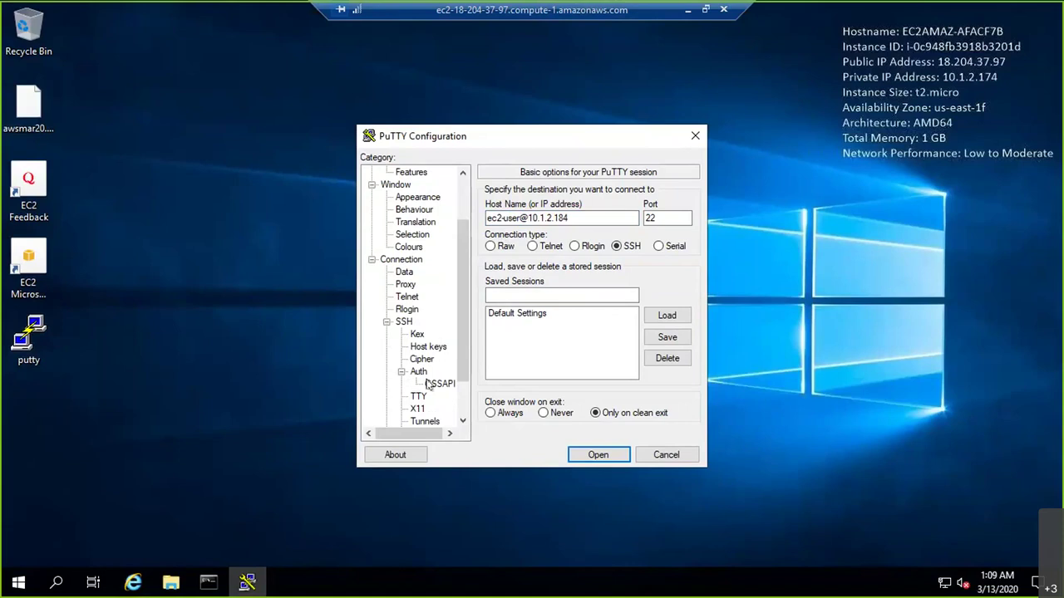
left_click(418, 373)
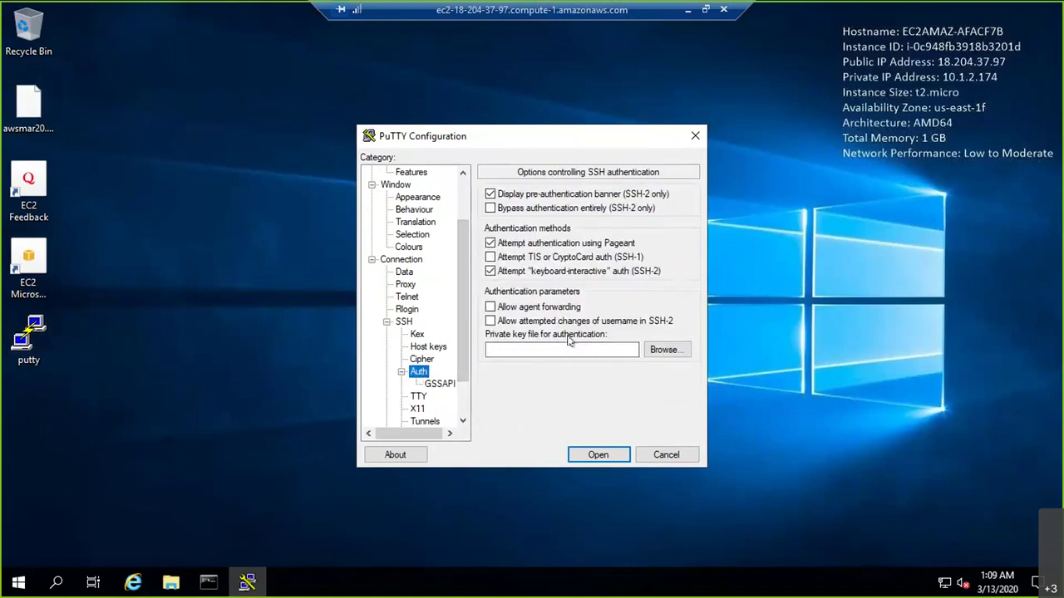
left_click(657, 351)
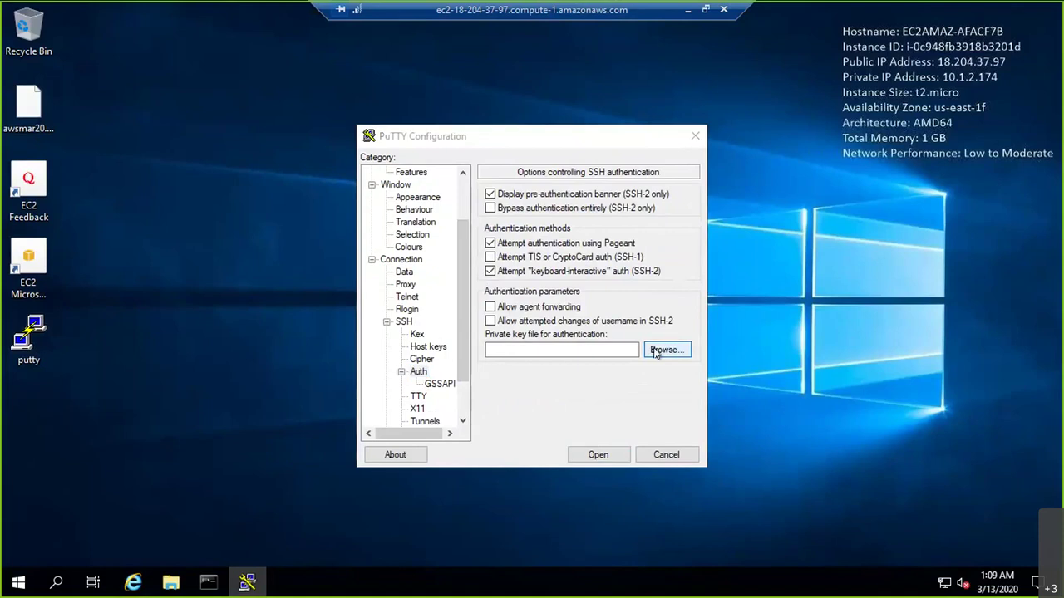
left_click(428, 266)
left_click(797, 473)
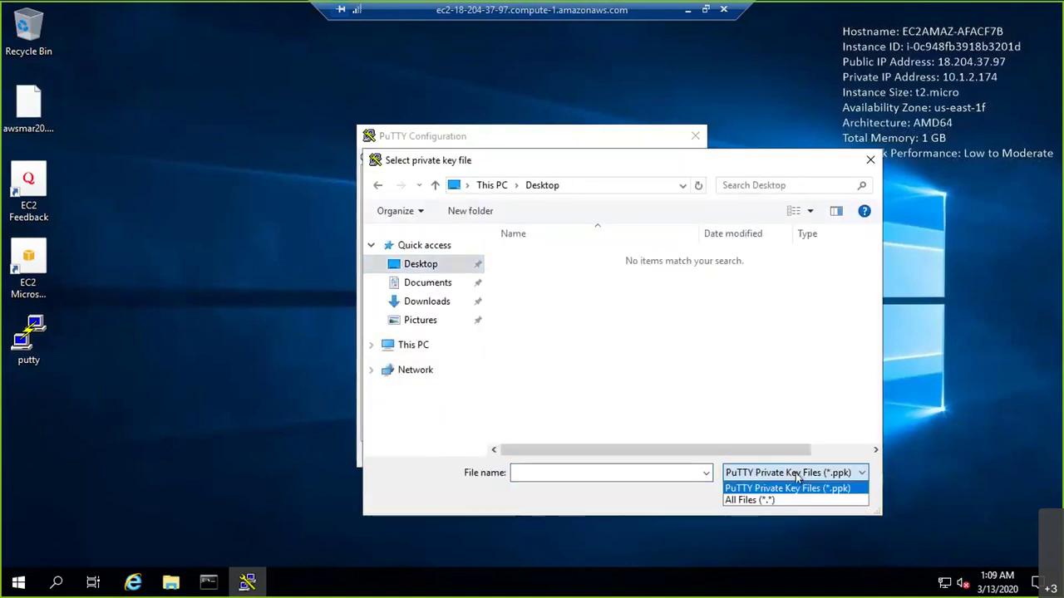
left_click(770, 500)
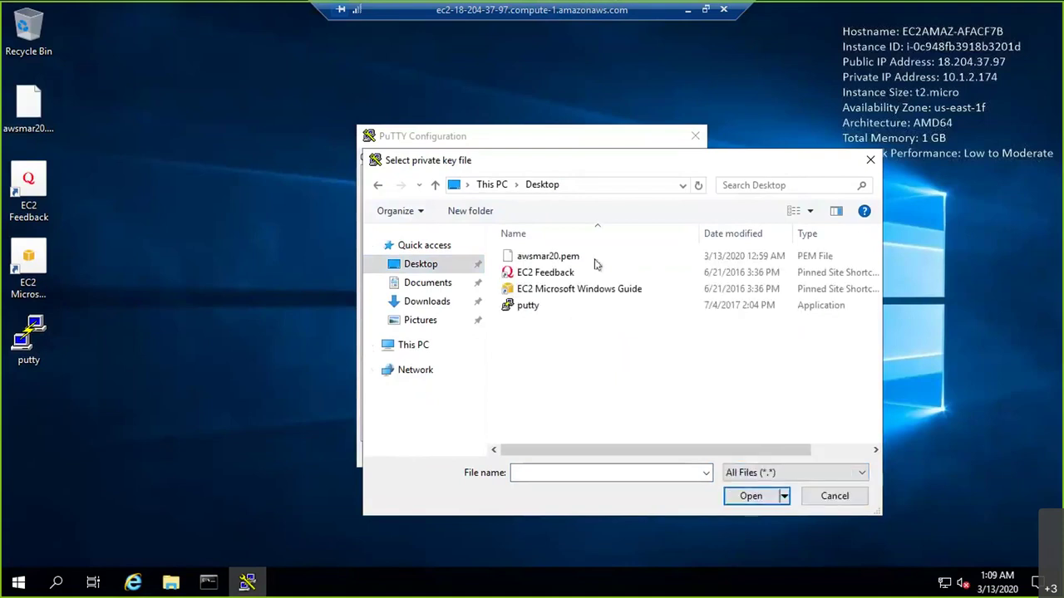
left_click(540, 257)
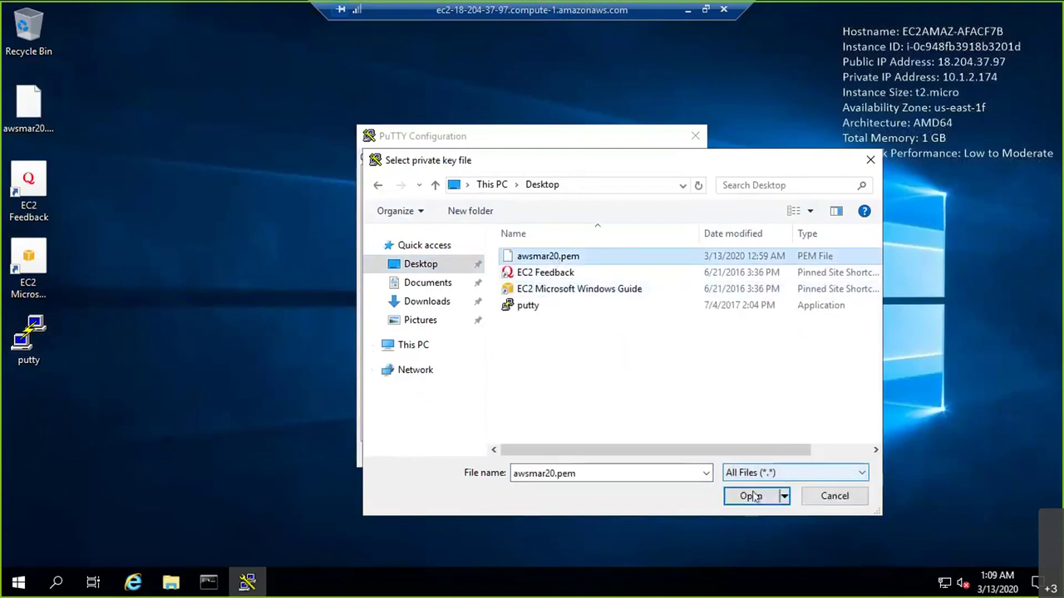
left_click(750, 496)
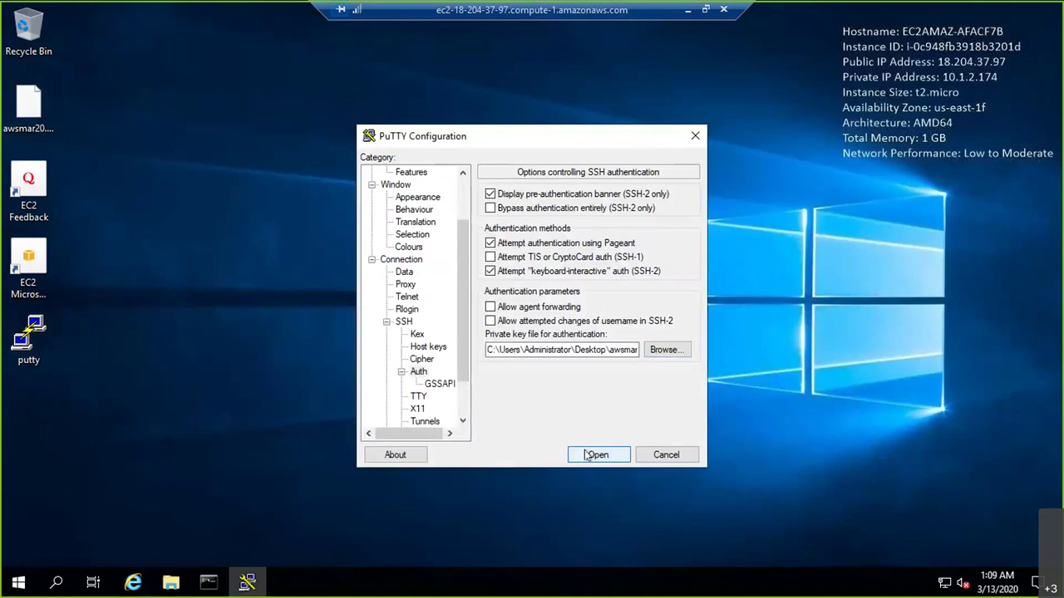
left_click(595, 455)
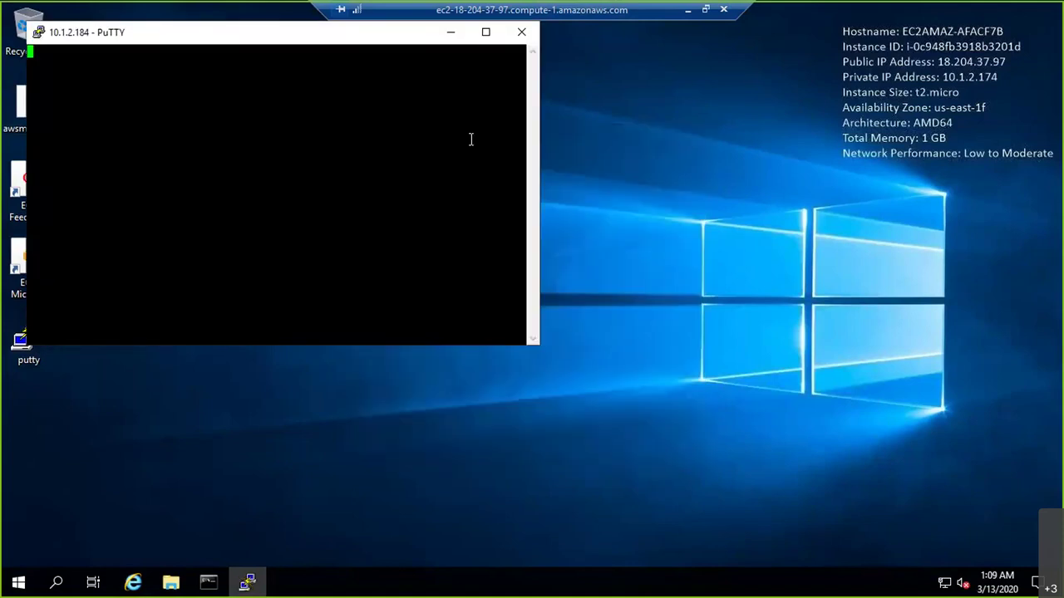
Watch the SSH attempt to 10.1.2.184 time out, then go back to the local whiteboard
left_click_drag(268, 37, 618, 151)
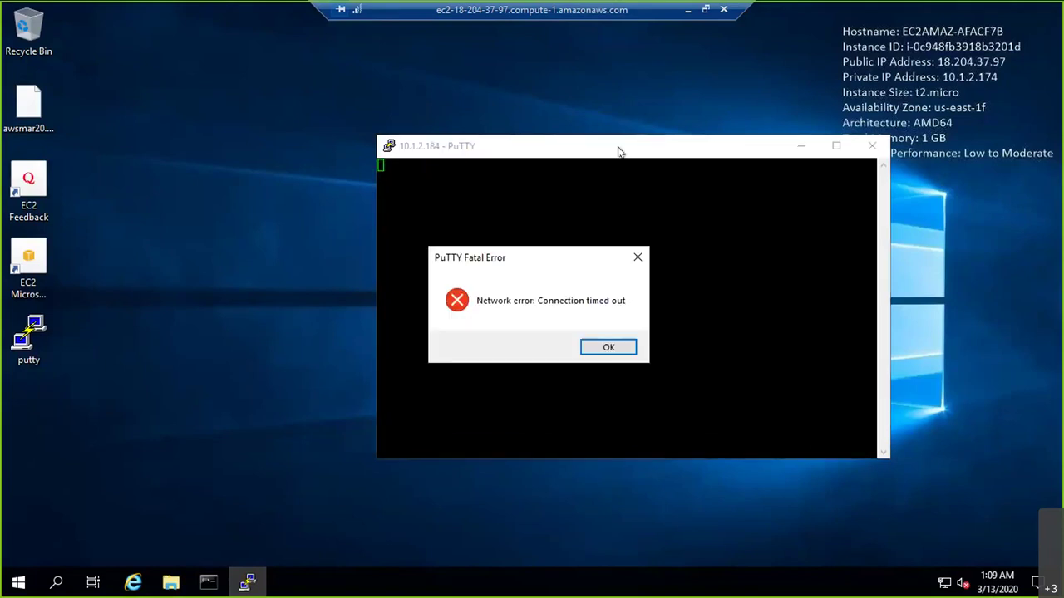
left_click(695, 9)
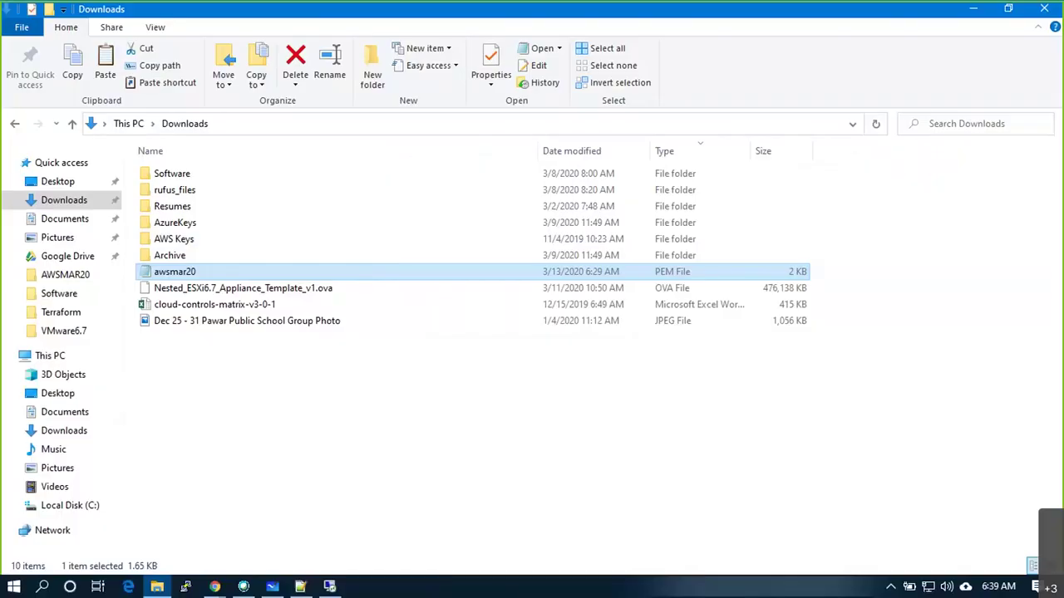
left_click(973, 9)
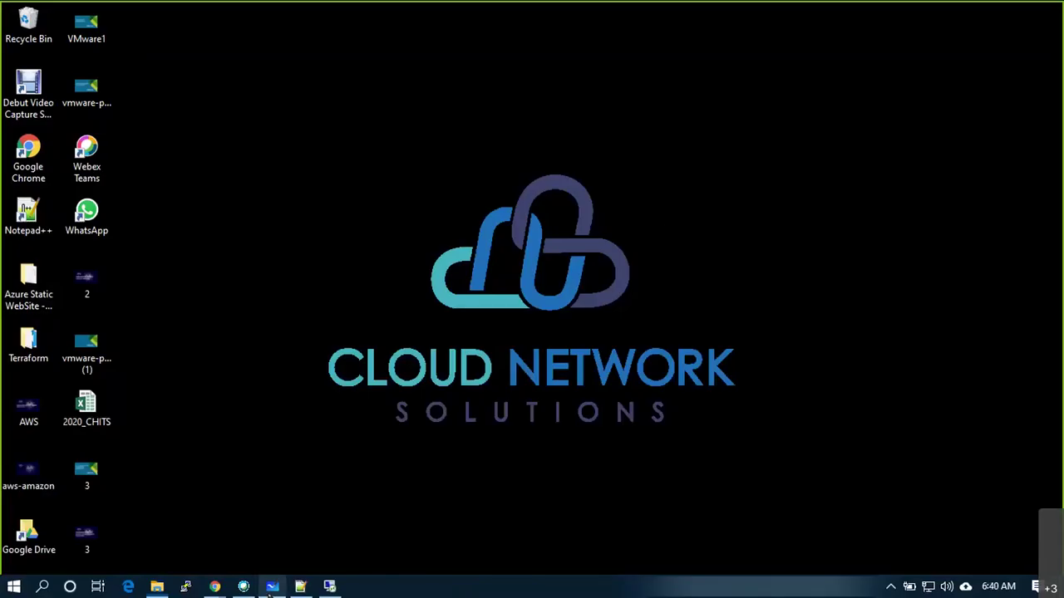
left_click(272, 587)
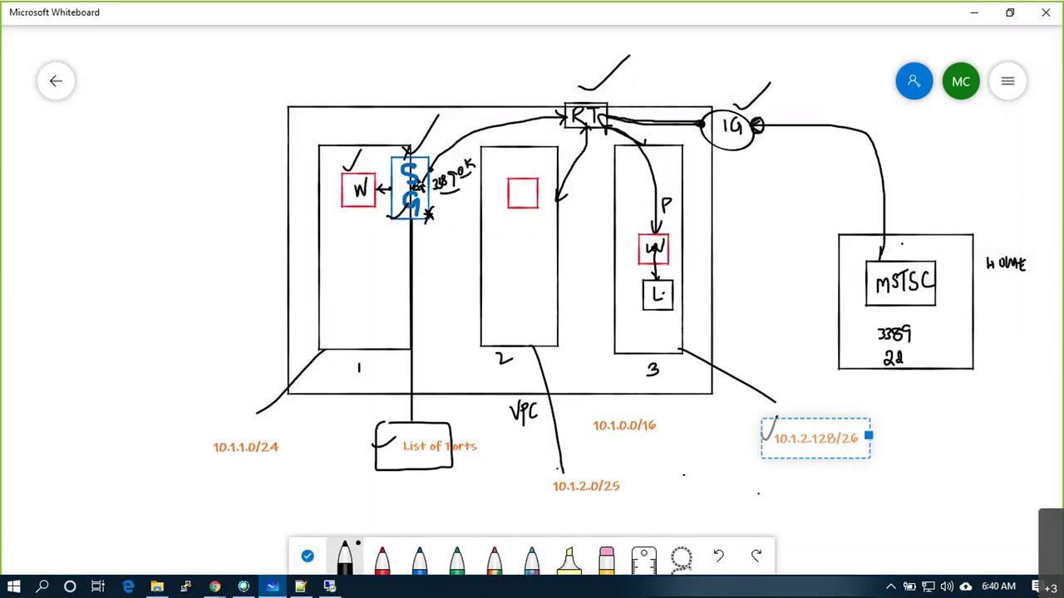
Tick List of Ports on the diagram and draw a blocked marker beside the L box in subnet 3
left_click_drag(419, 452, 430, 448)
left_click_drag(434, 177, 427, 188)
mouse_move(673, 292)
left_mouse_down()
mouse_move(687, 300)
mouse_move(693, 272)
mouse_move(692, 303)
left_mouse_up()
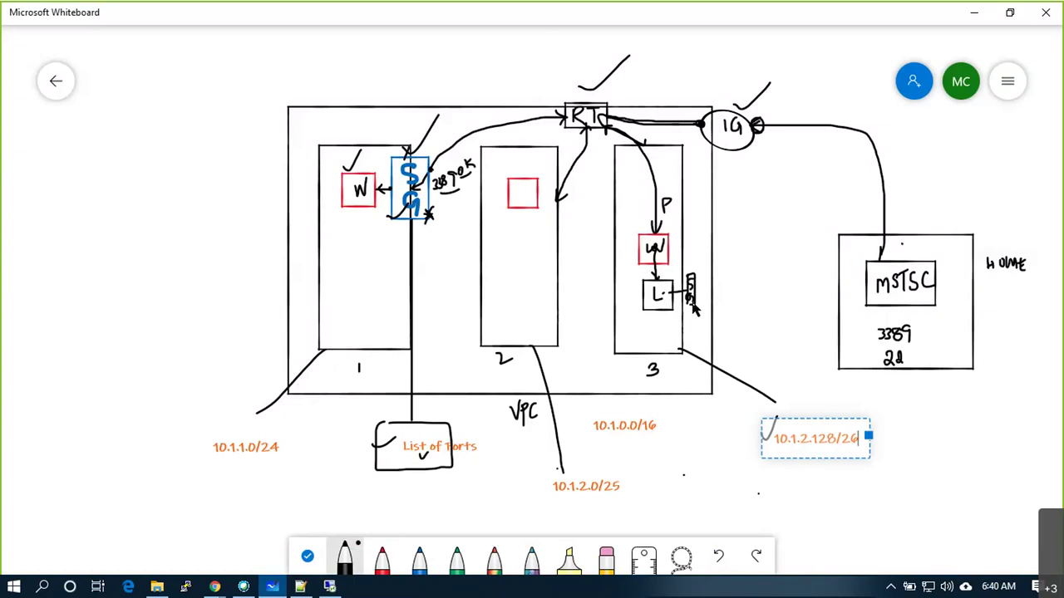
left_click(222, 588)
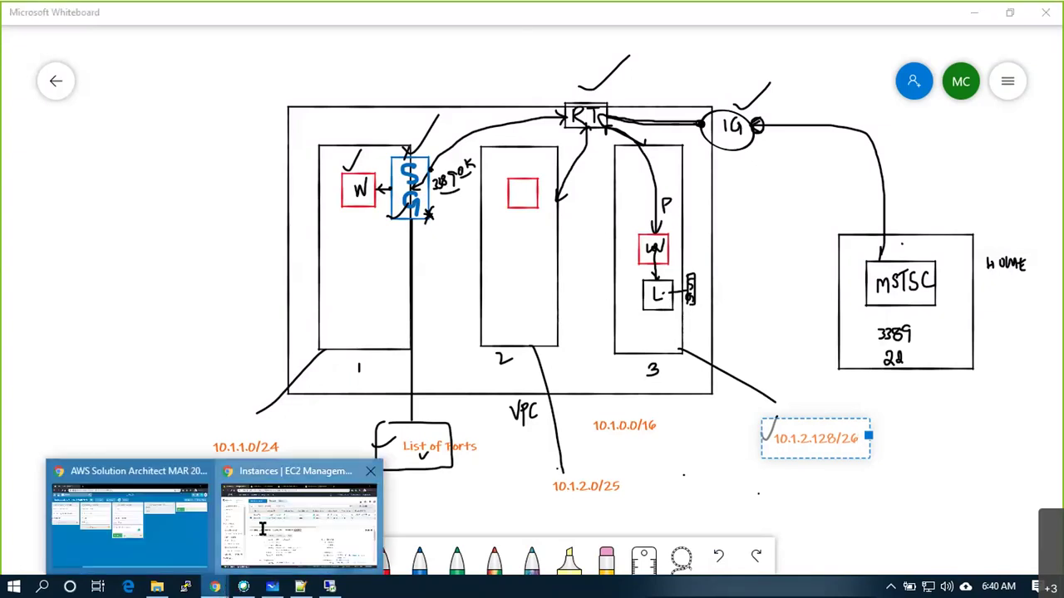
Open LinuxVM's EUS_VPC1_SG1 security group and review its RDP 3389 and All ICMP inbound rules
left_click(263, 530)
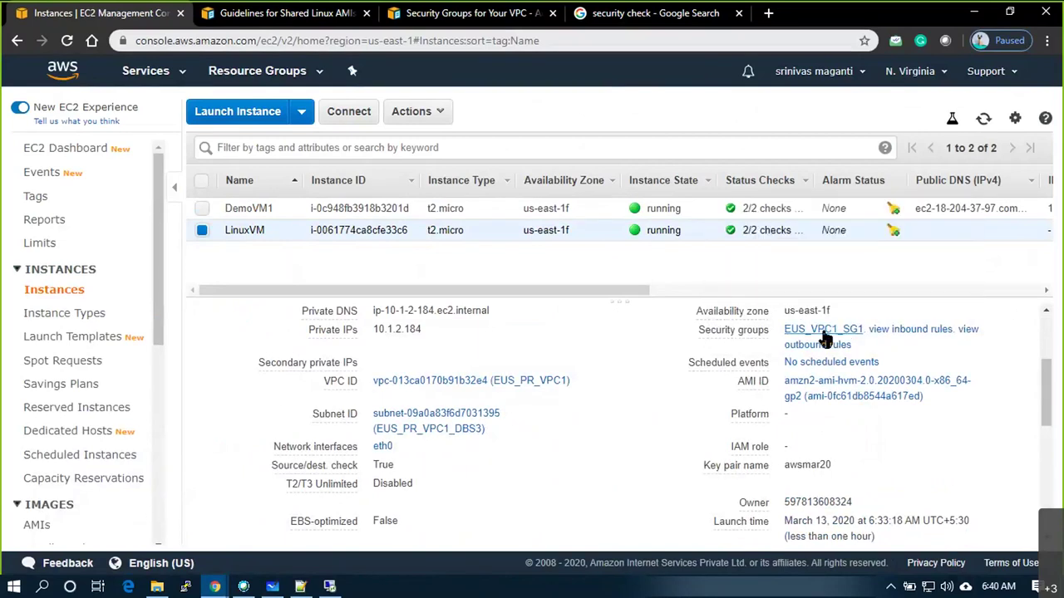
mouse_move(740, 336)
left_click(813, 330)
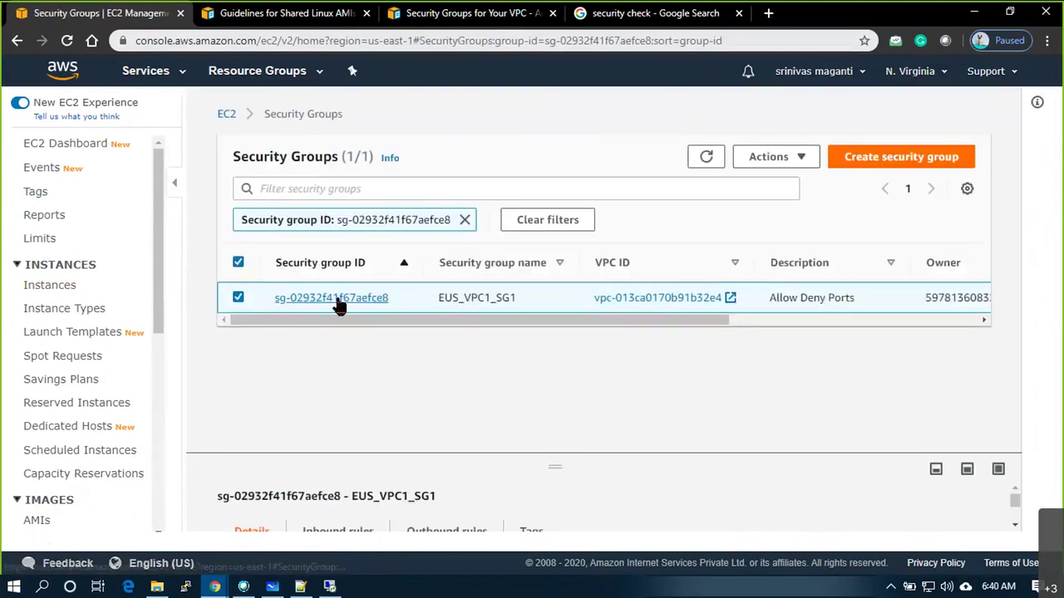
left_click(339, 301)
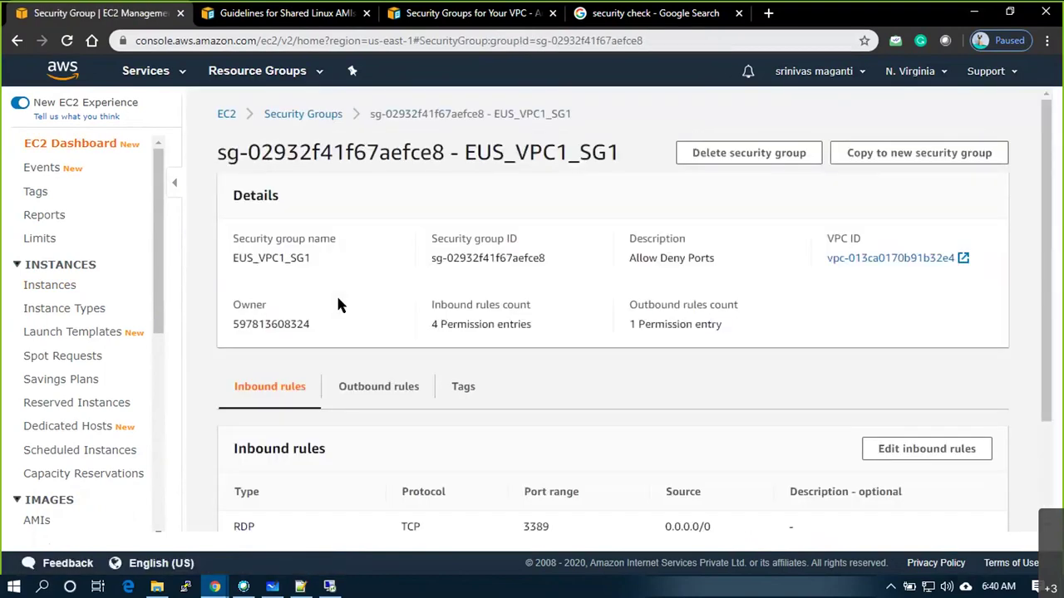
scroll(438, 360, "down", 2)
scroll(404, 364, "up", 2)
scroll(406, 366, "down", 1)
scroll(407, 370, "down", 1)
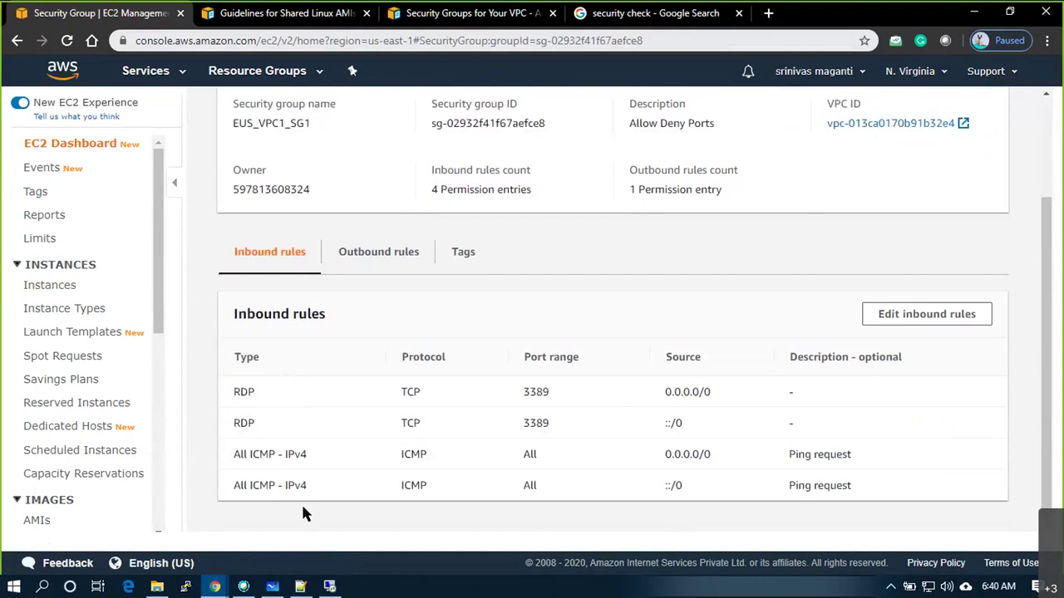
Add an inbound SSH port 22 rule with source set to Anywhere
left_click(962, 324)
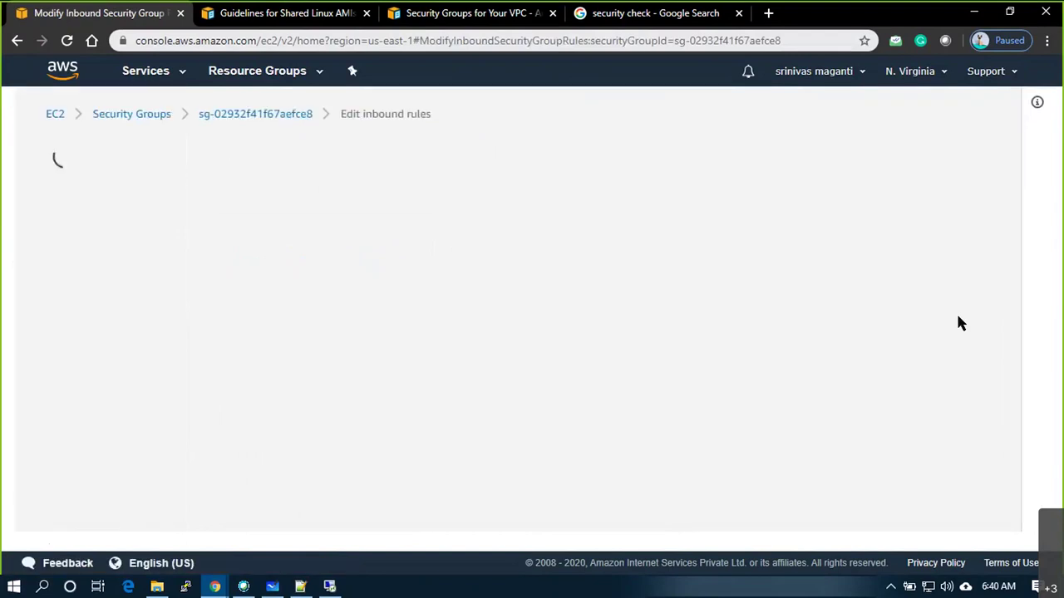
scroll(204, 399, "down", 3)
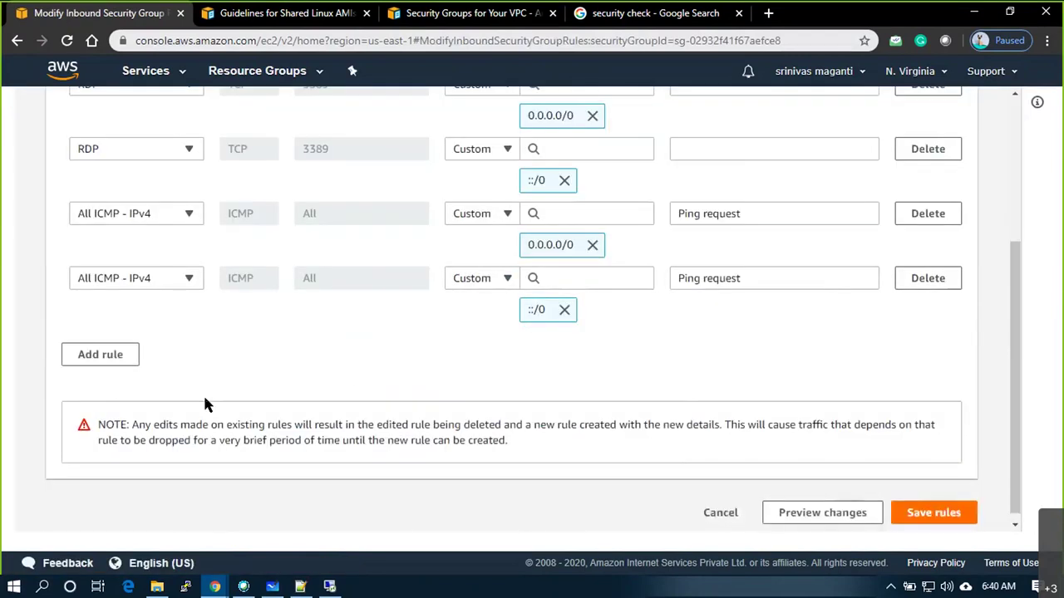
left_click(114, 355)
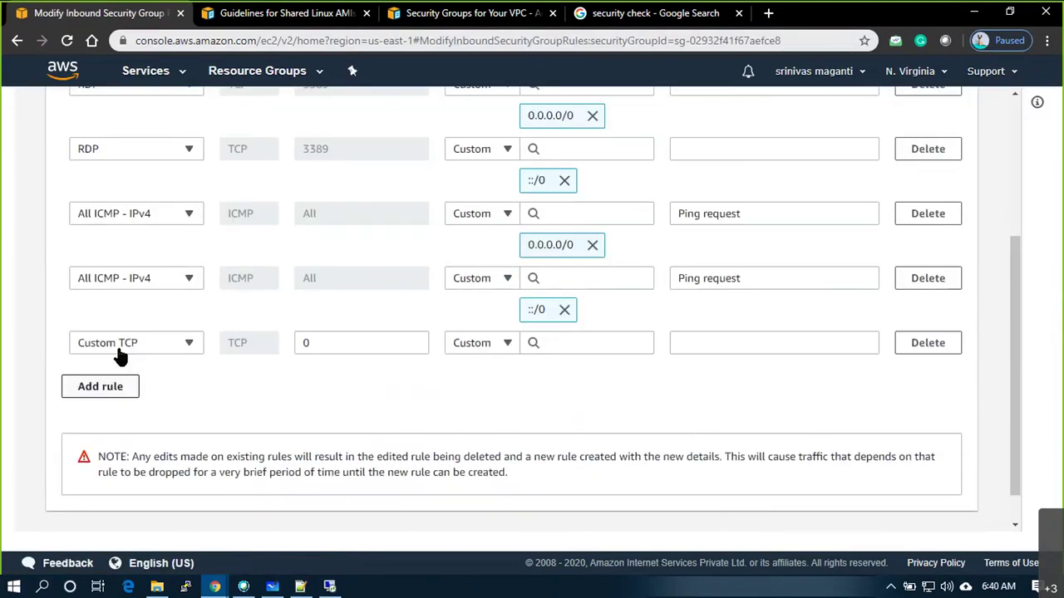
left_click(179, 347)
type("ssh")
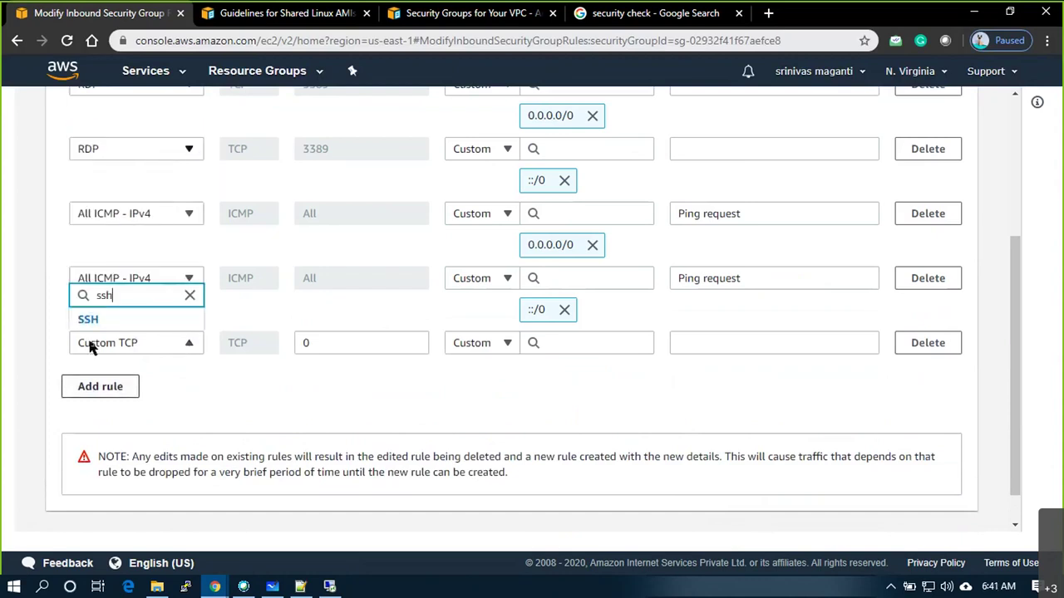
left_click(82, 320)
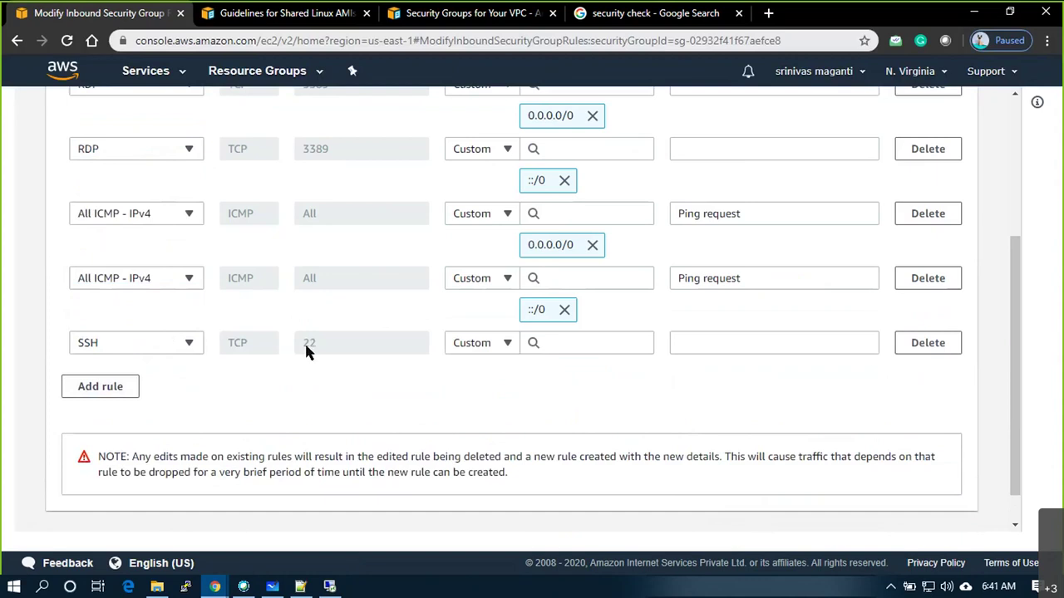
left_click(491, 344)
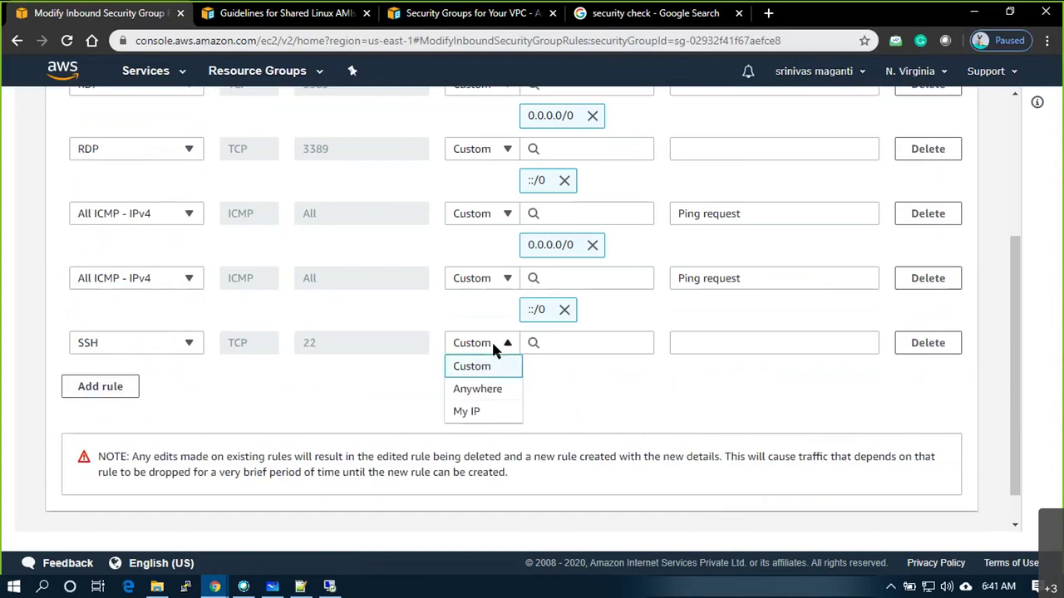
left_click(478, 391)
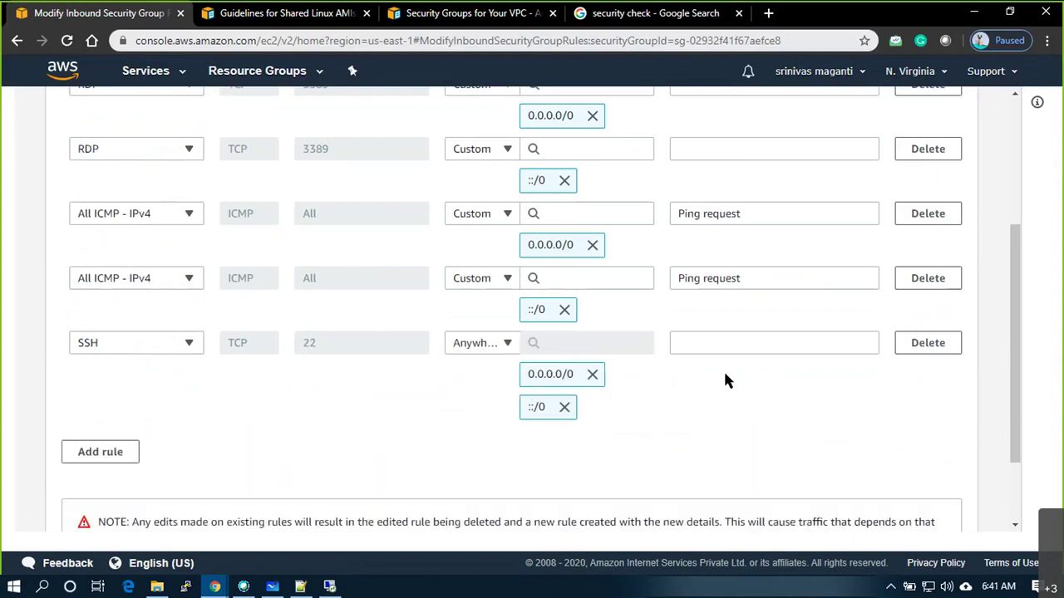
Save the rules and highlight the new SSH entries for 0.0.0.0/0 and ::/0
scroll(759, 392, "down", 3)
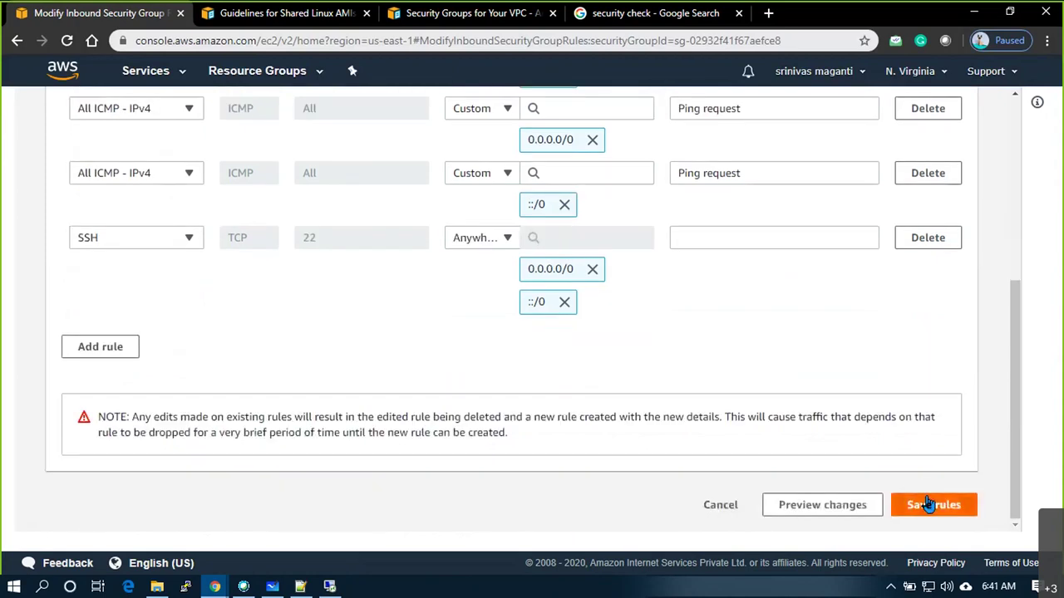
left_click(919, 503)
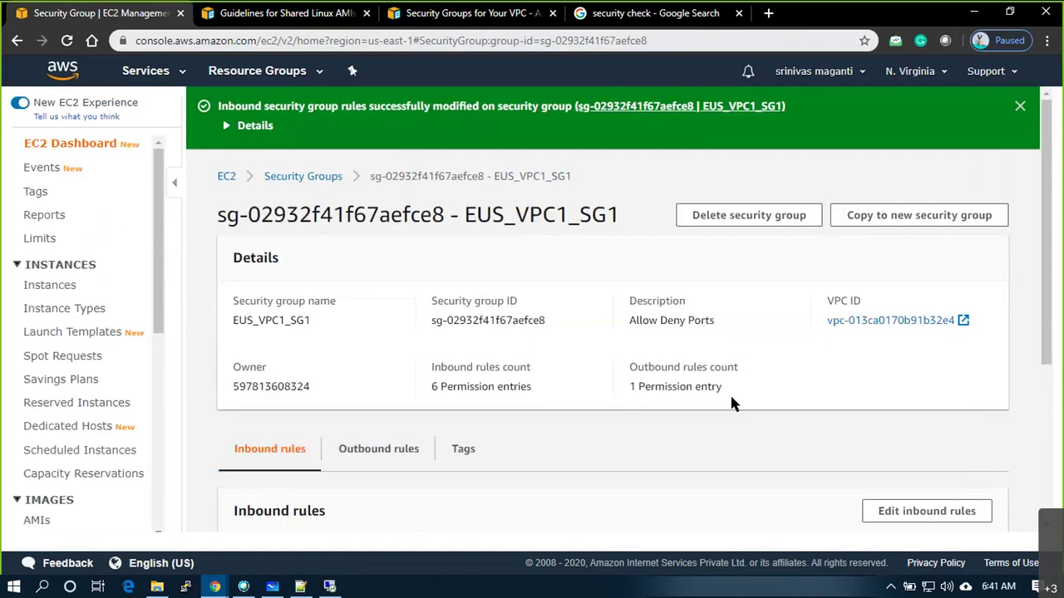
scroll(731, 401, "down", 3)
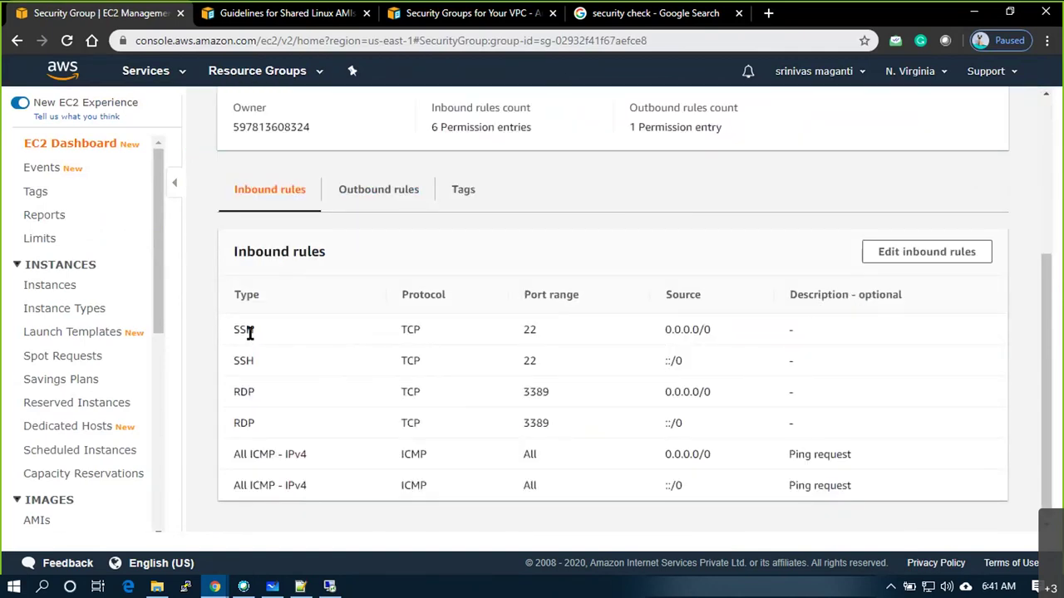
left_click_drag(249, 332, 720, 363)
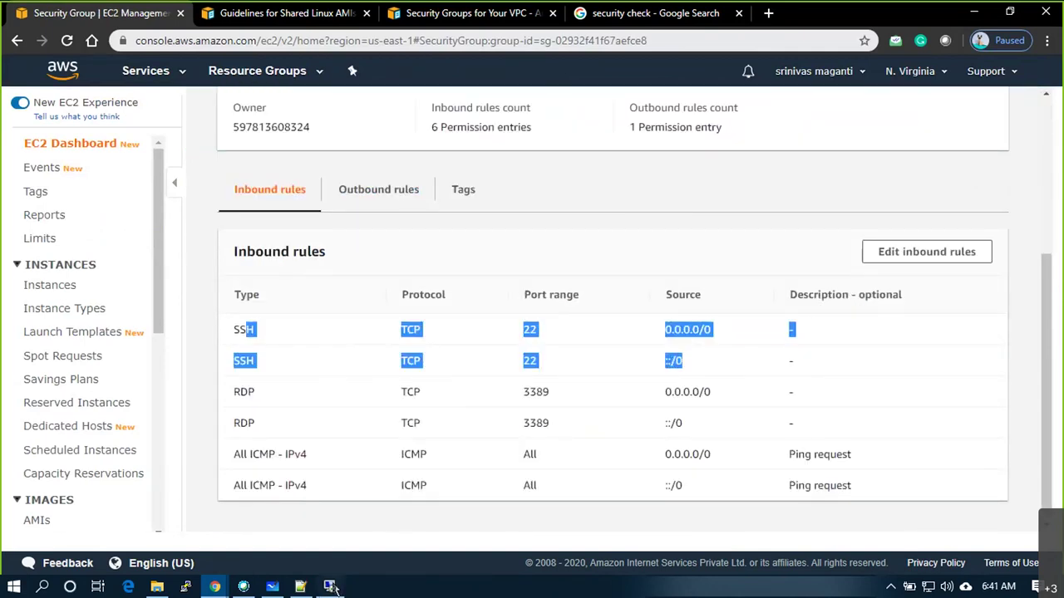
left_click(331, 589)
Restart the PuTTY session to 10.1.2.184, trust its host key, and dismiss the .pem key error
key("Return")
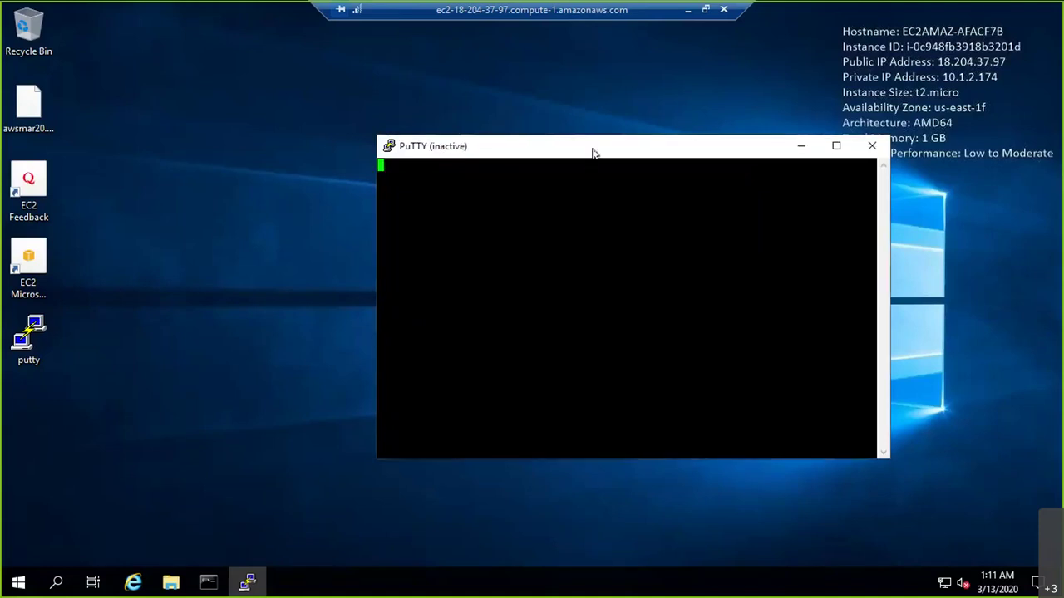
right_click(592, 151)
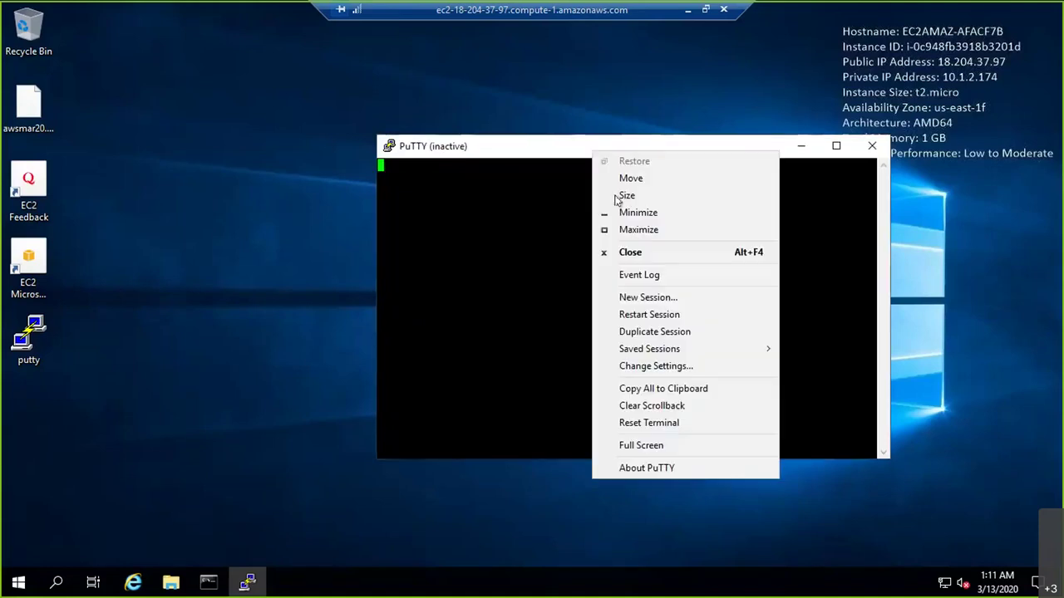
left_click(663, 316)
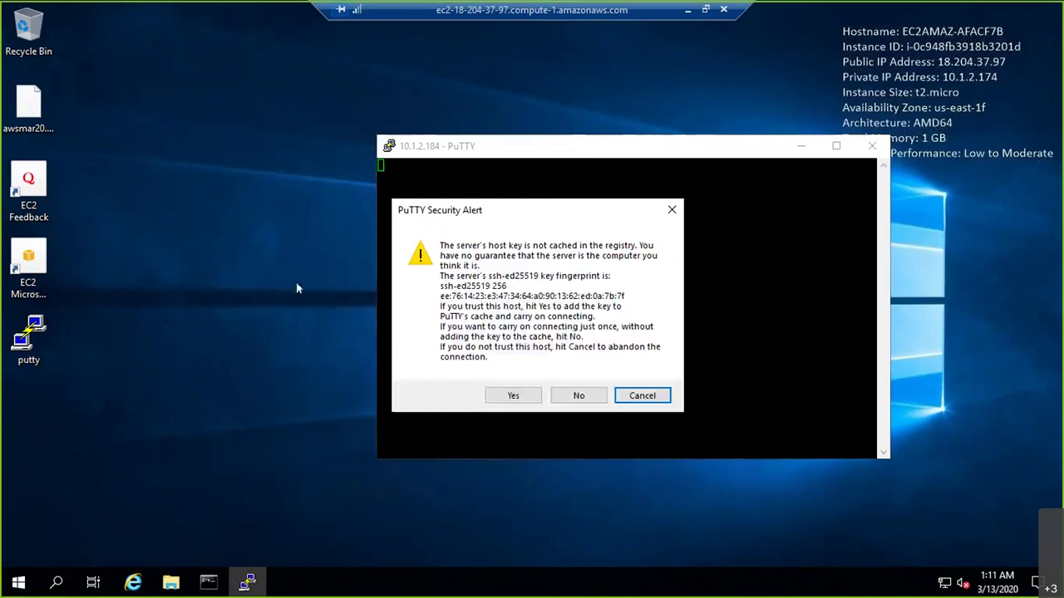
left_click(509, 395)
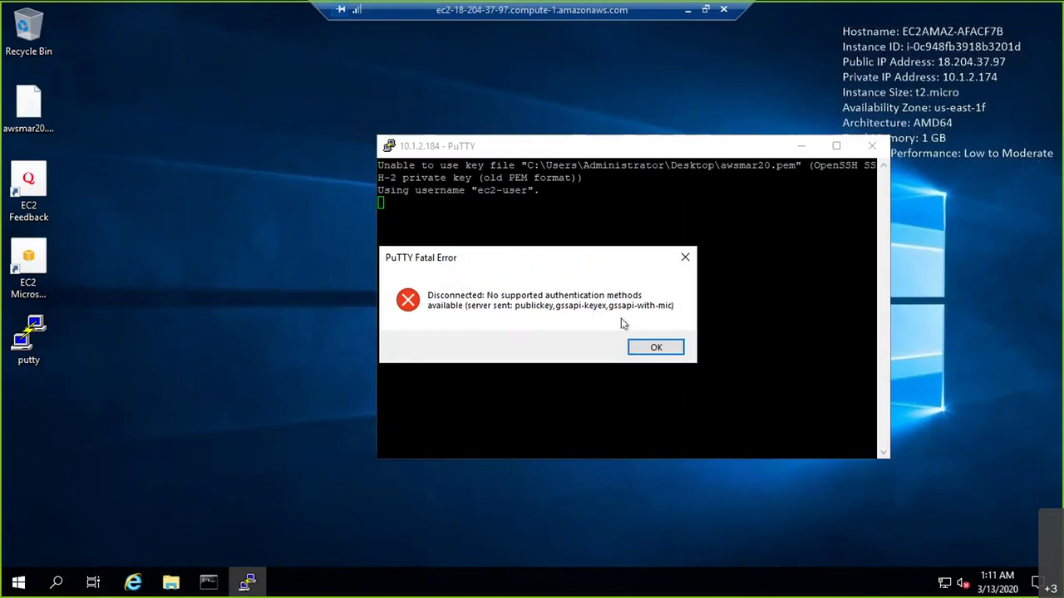
left_click(656, 348)
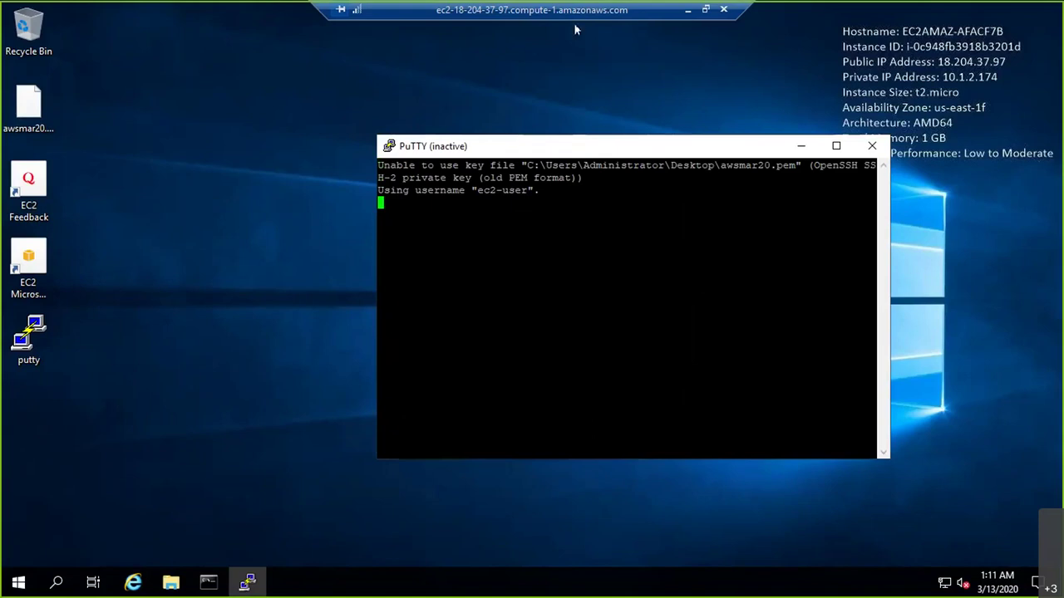
left_click(687, 12)
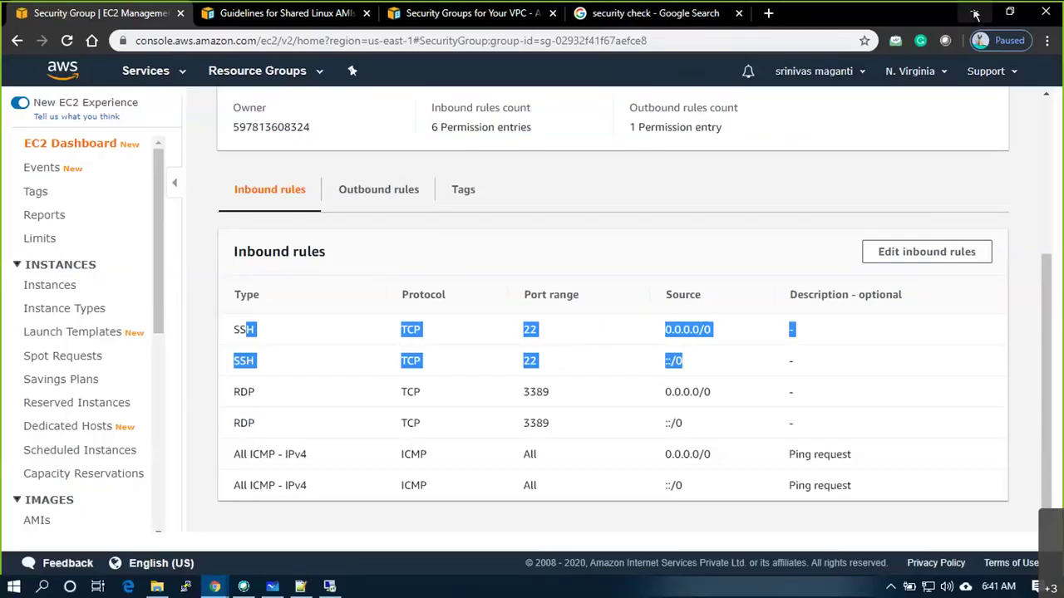
Get to the desktop and open the Software folder inside Downloads in File Explorer
left_click(976, 15)
left_click(974, 14)
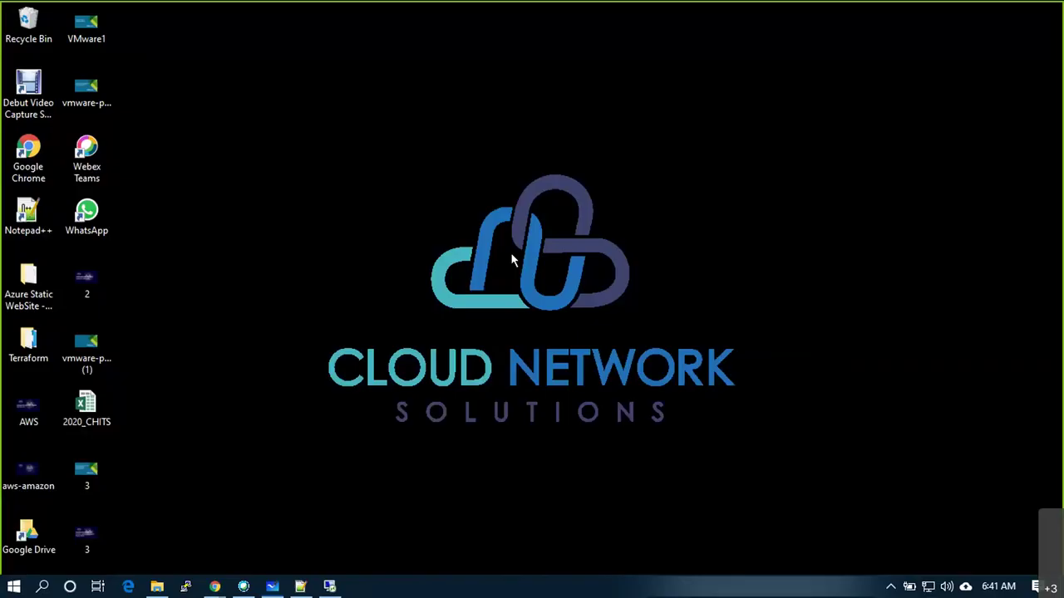
left_click(157, 588)
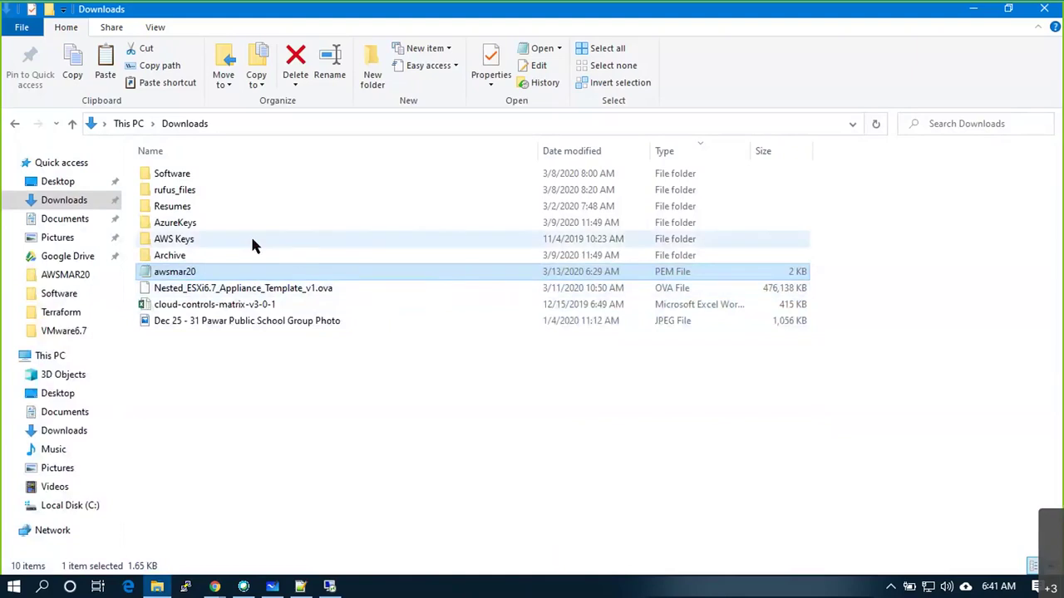
left_click(179, 178)
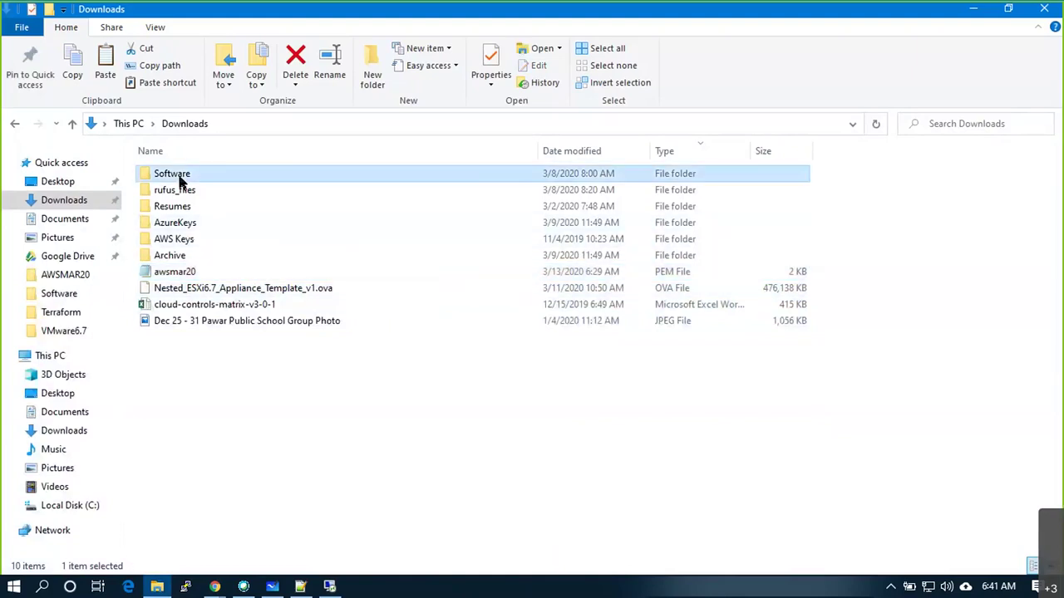
double_click(179, 178)
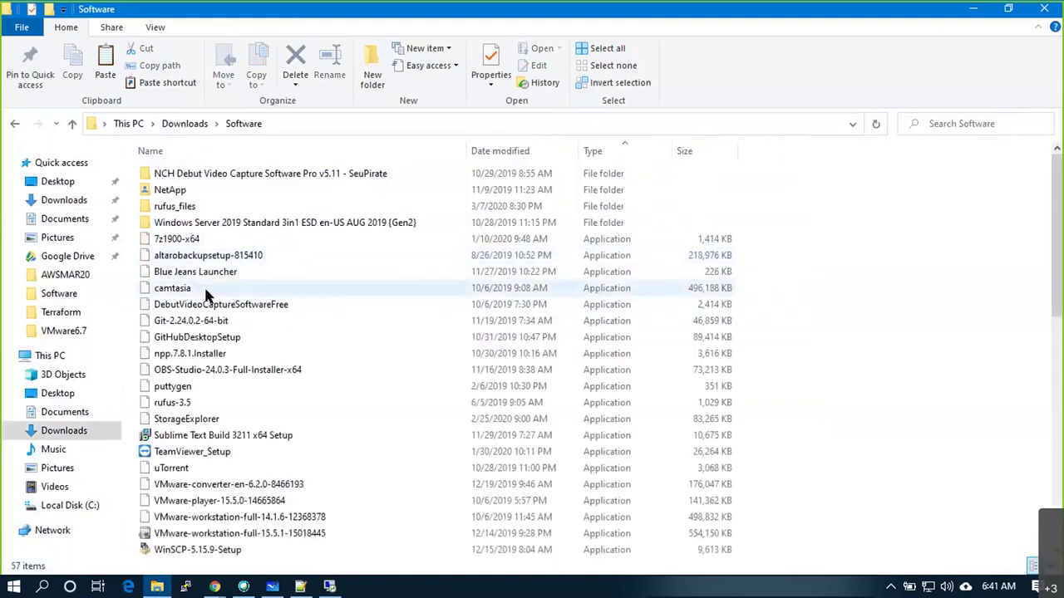
Run puttygen as administrator after backing out of the first security warning
left_click(185, 394)
right_click(183, 396)
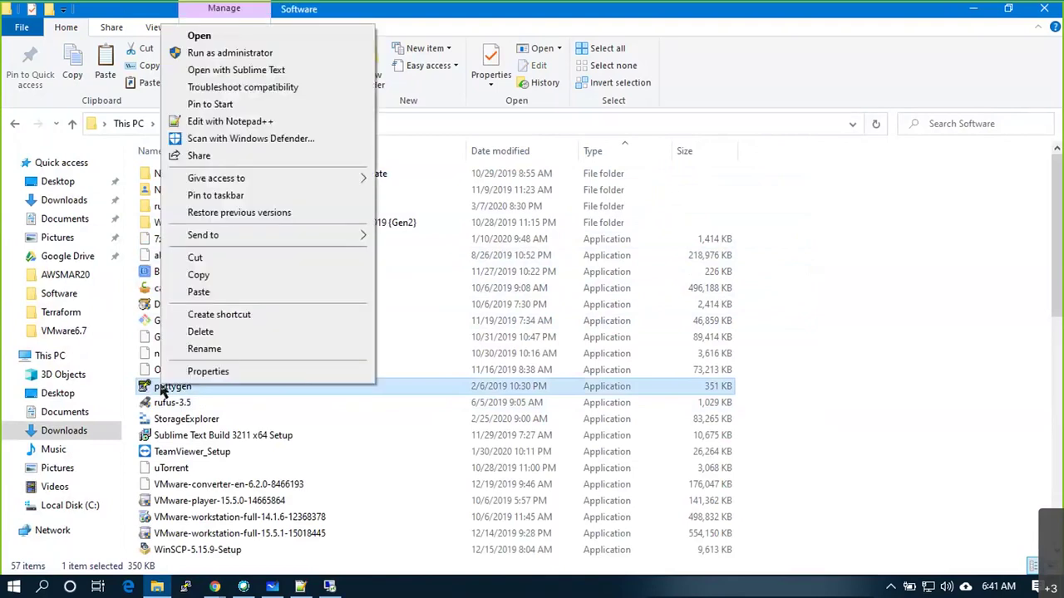
left_click(231, 41)
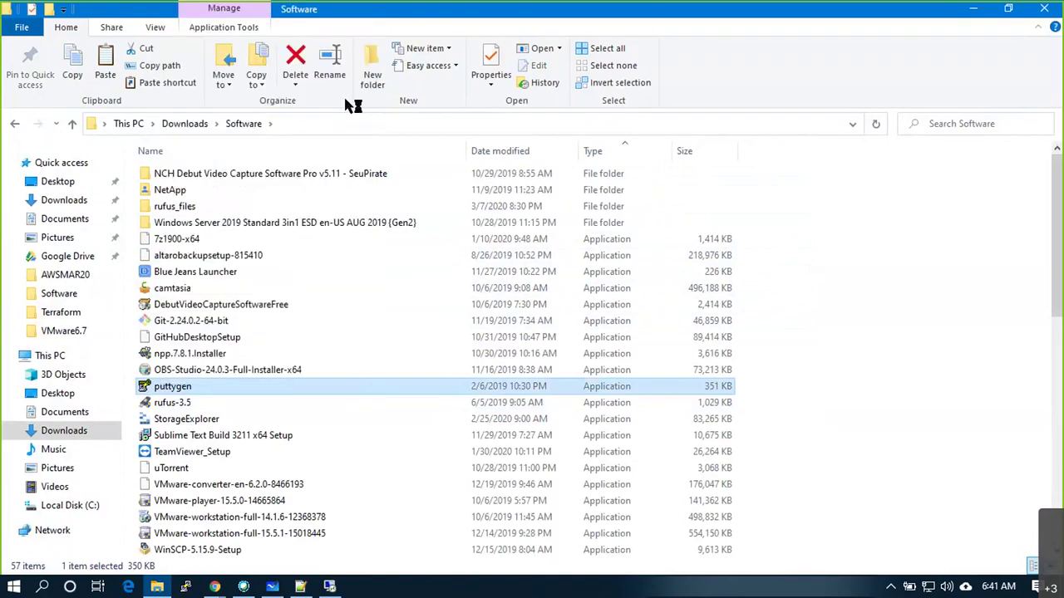
left_click(668, 316)
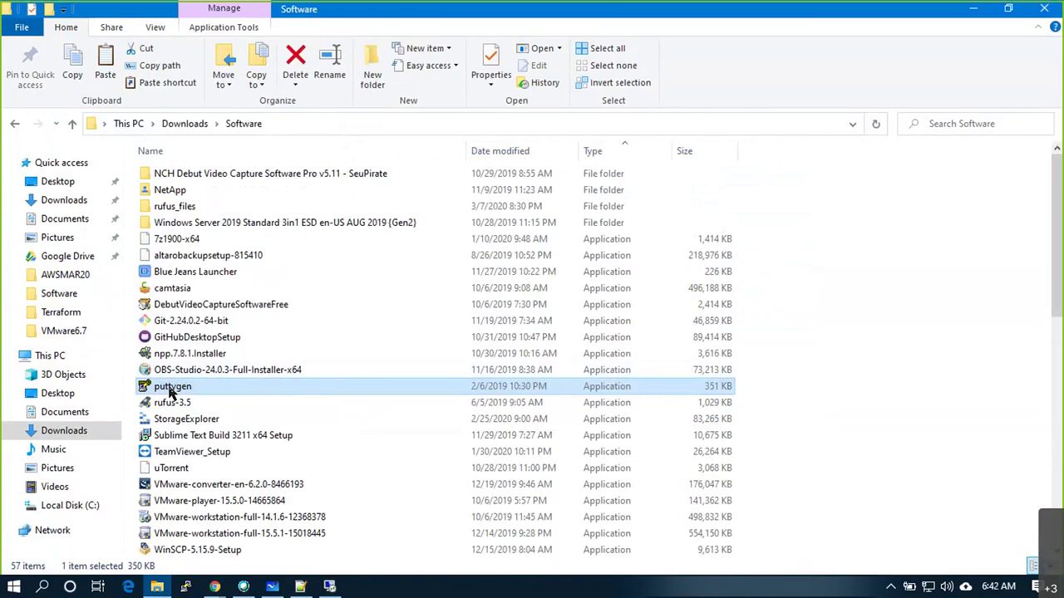
right_click(175, 392)
left_click(229, 58)
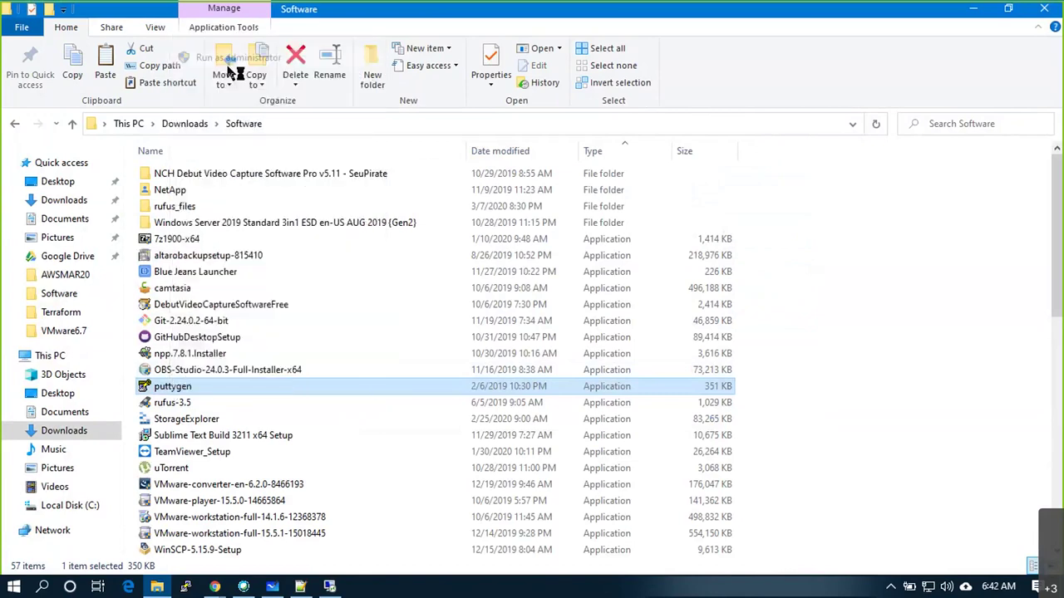
Begin loading an existing private key from Downloads, then cancel the load
left_click(975, 9)
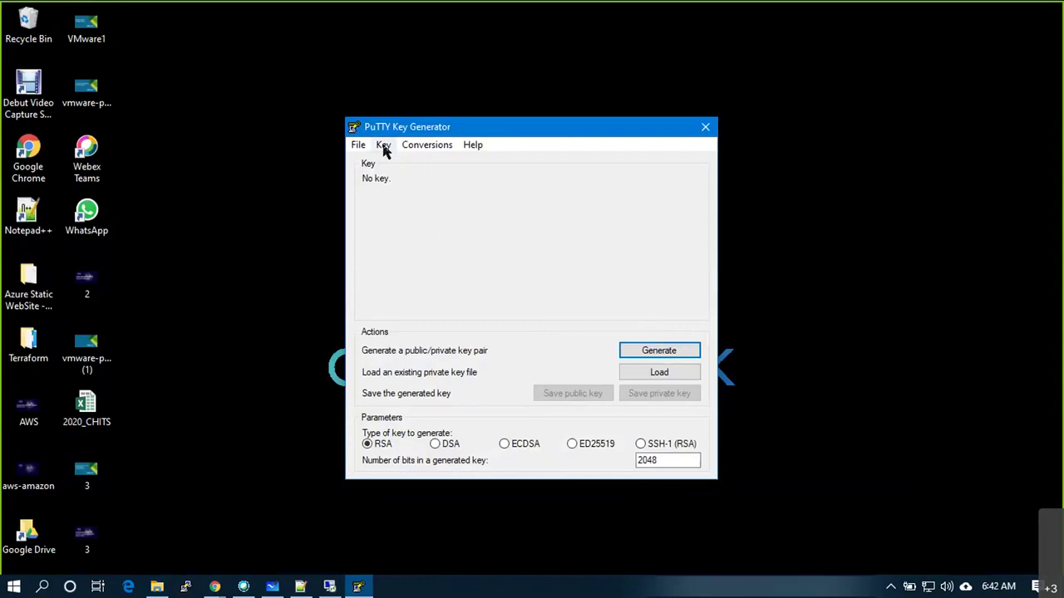
left_click(643, 372)
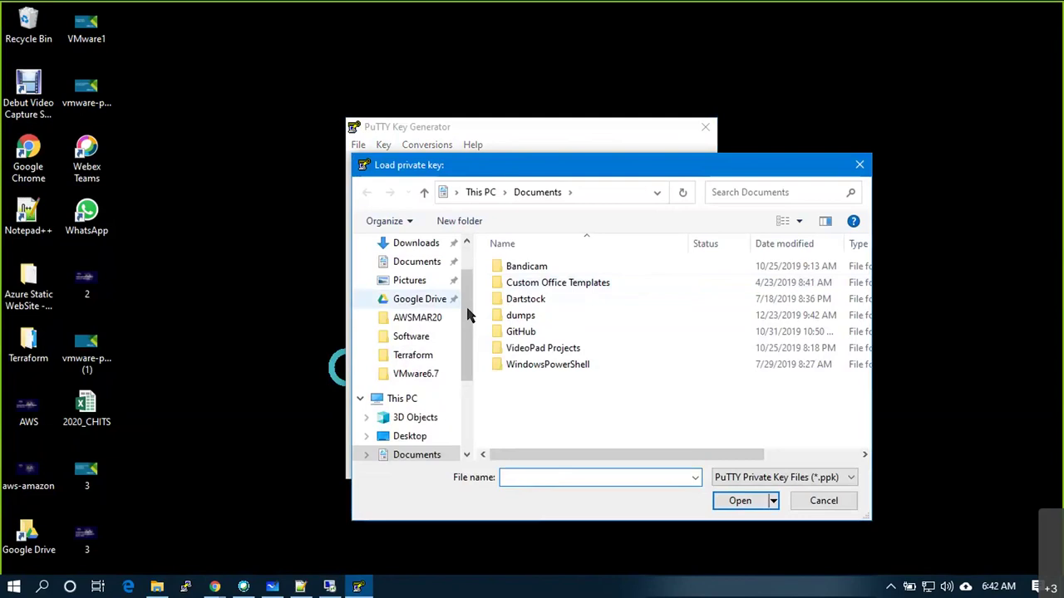
scroll(472, 337, "up", 2)
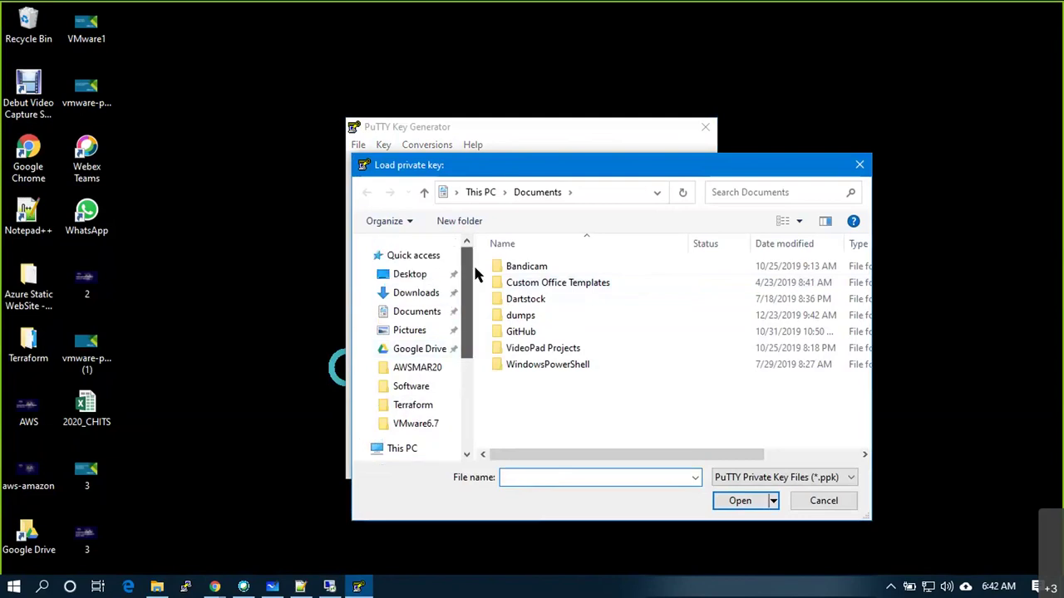
left_click(416, 293)
scroll(561, 374, "right", 3)
scroll(653, 436, "left", 3)
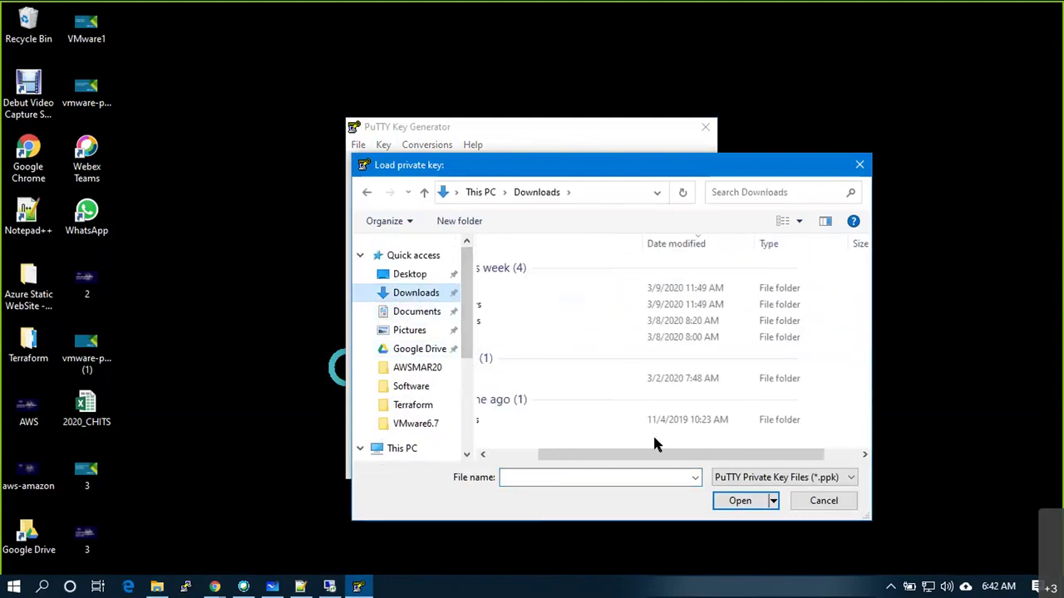
left_click(823, 501)
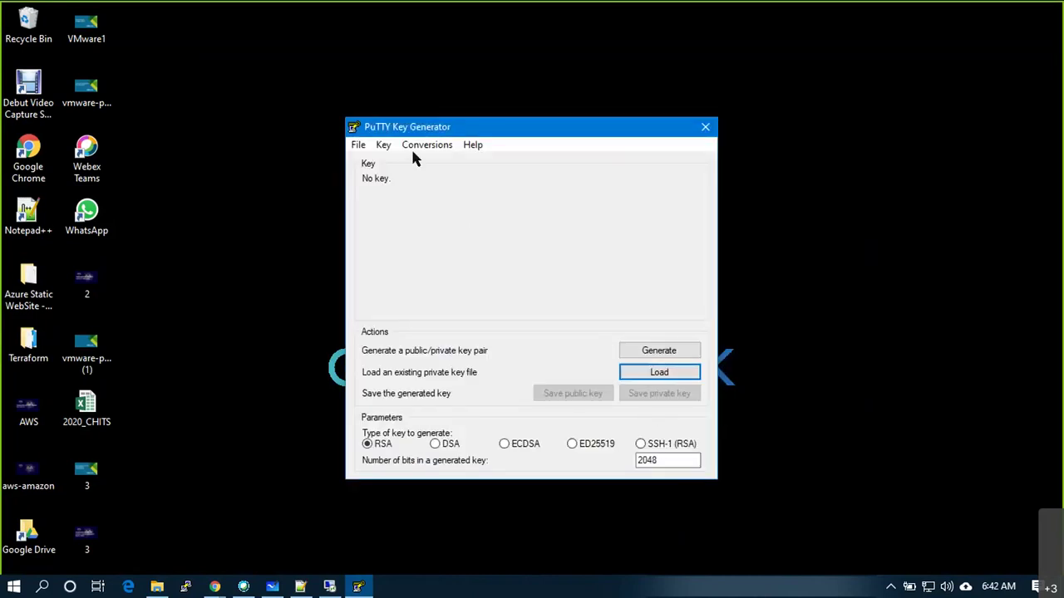
Import the awsmar20 OpenSSH private key from Downloads into PuTTYgen
left_click(383, 148)
mouse_move(359, 149)
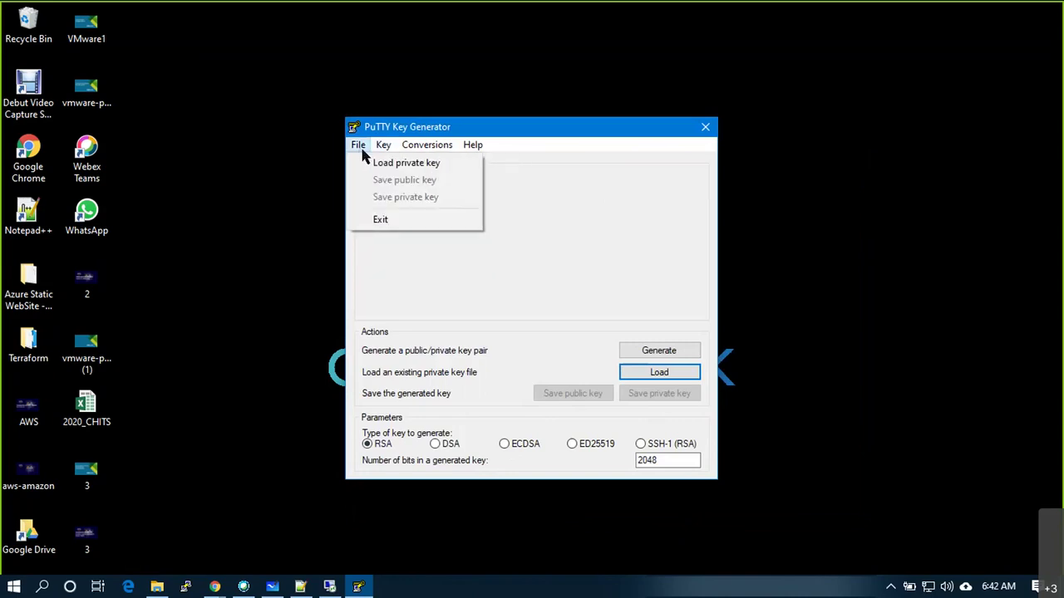
mouse_move(408, 144)
left_click(419, 164)
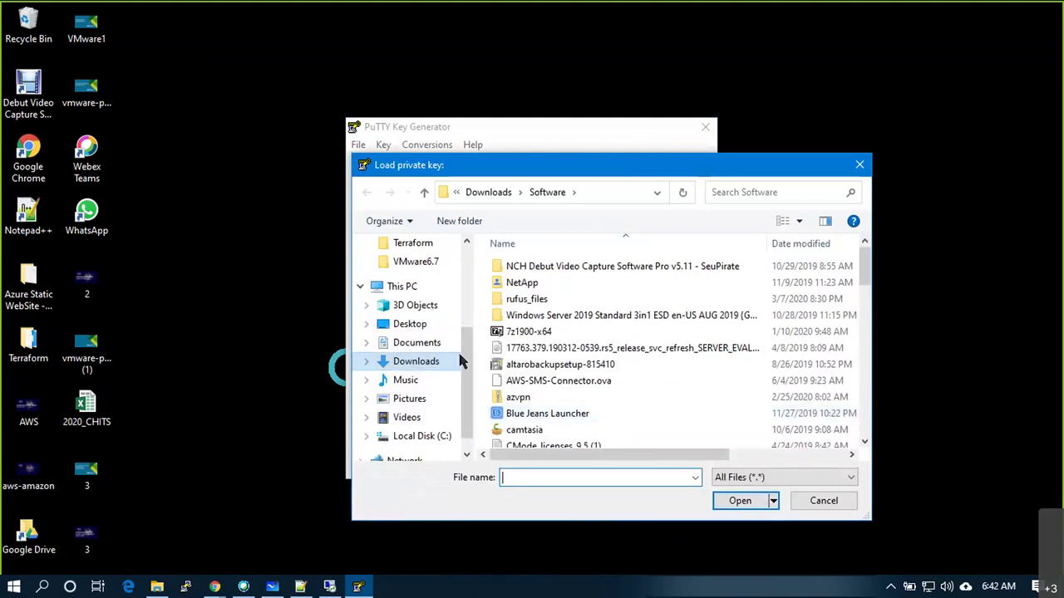
scroll(428, 307, "up", 3)
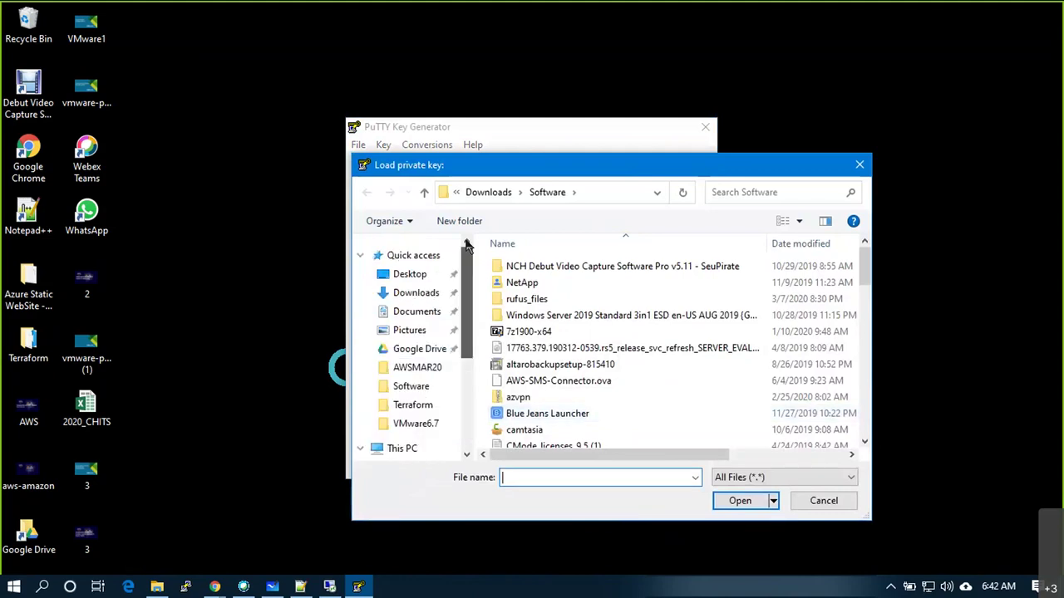
left_click(421, 292)
left_click(527, 288)
left_click(752, 505)
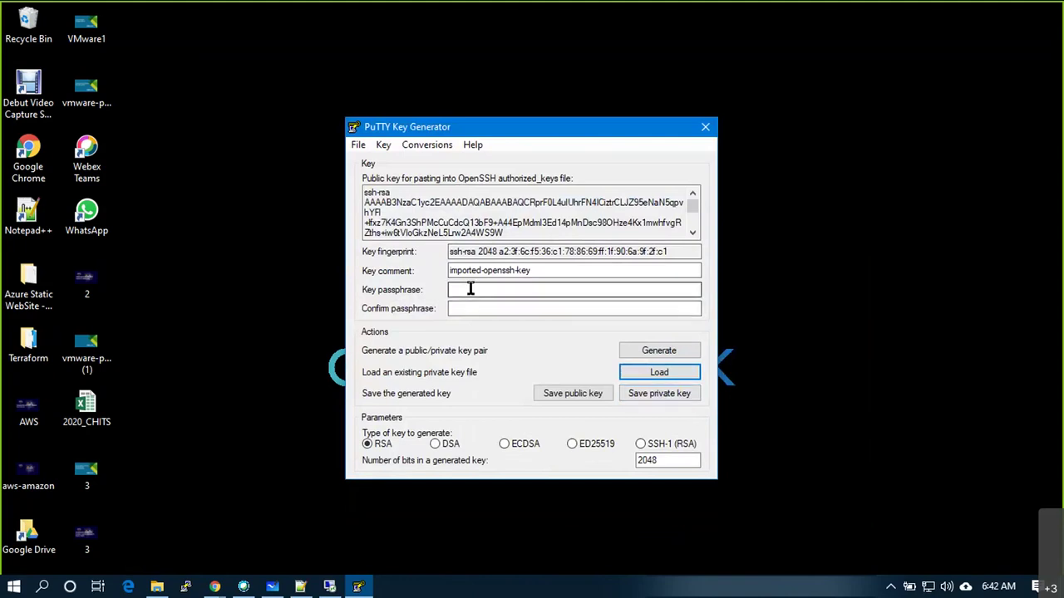
Save it without a passphrase as PuTTY private key awsmar20, then close PuTTYgen
left_click(657, 394)
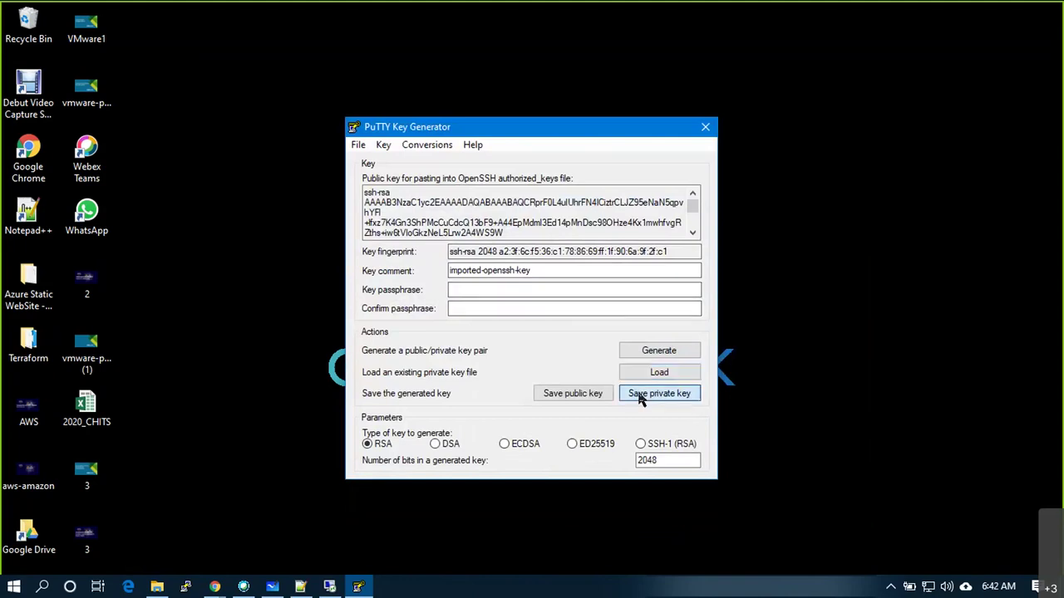
left_click(547, 353)
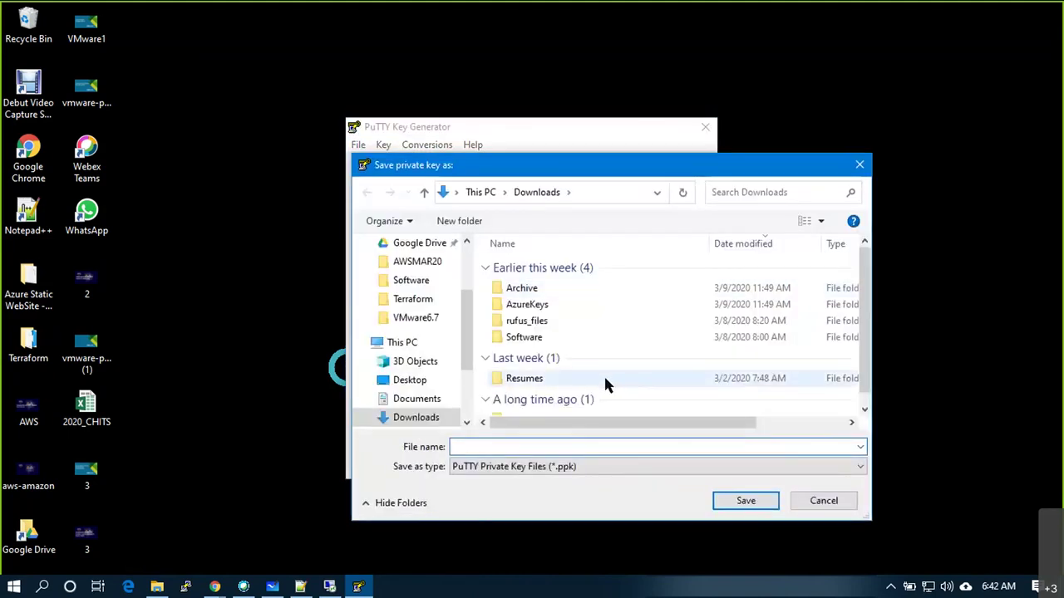
scroll(468, 374, "down", 2)
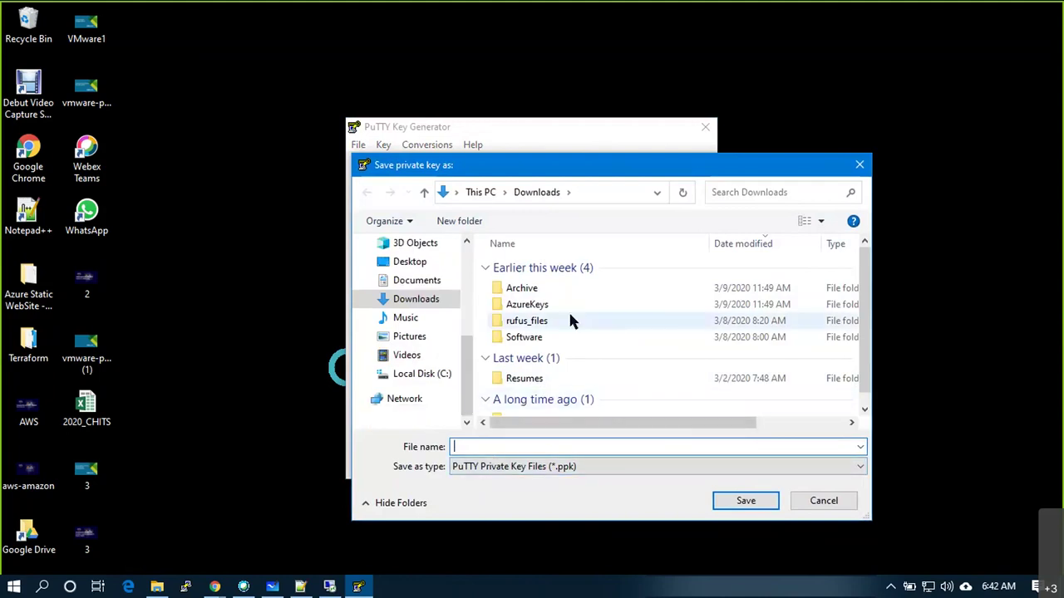
scroll(424, 283, "up", 3)
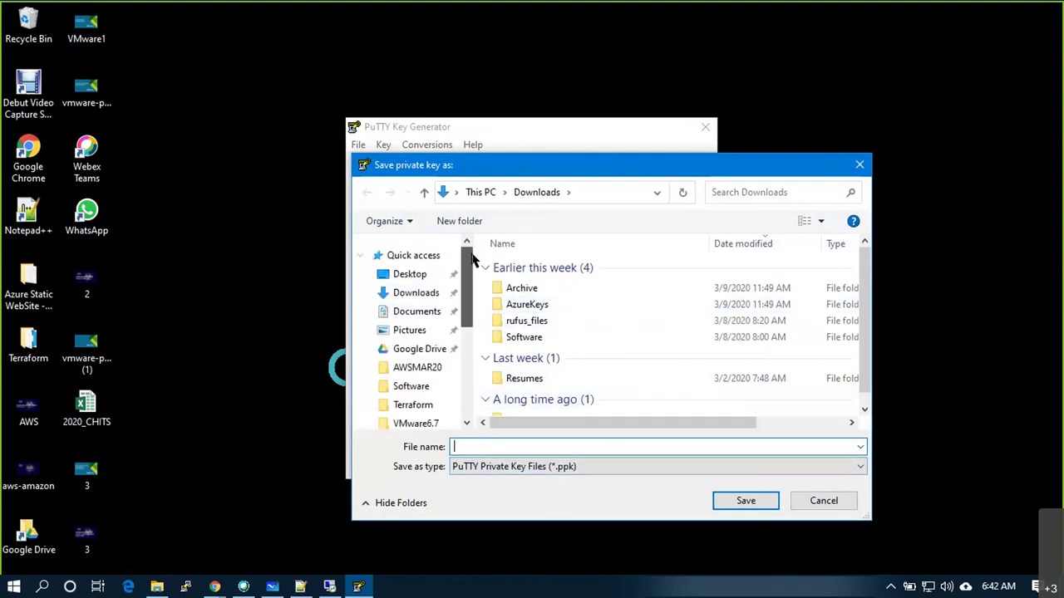
type("a")
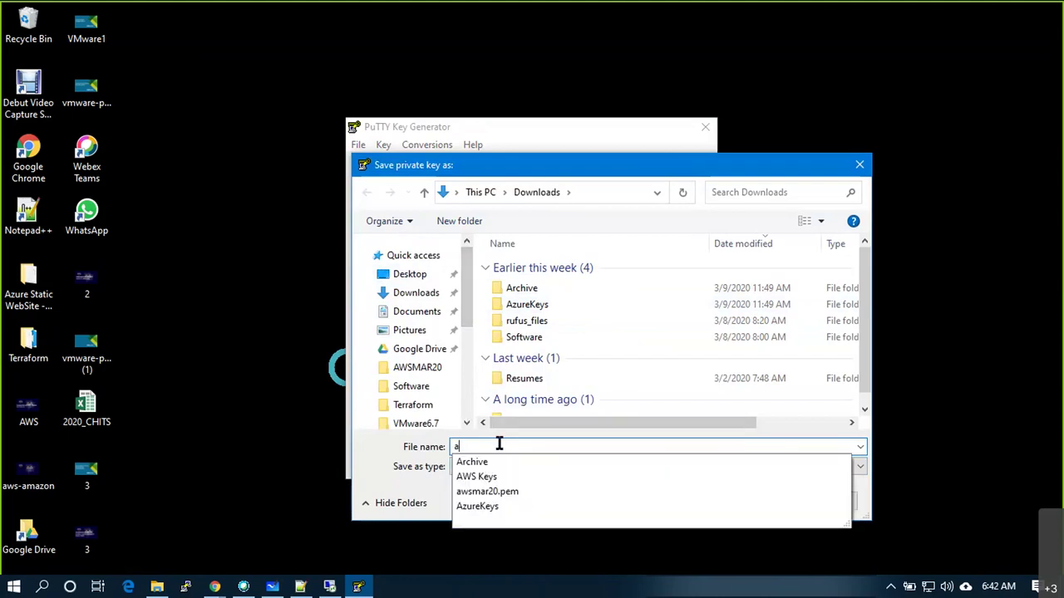
type("wsmar20")
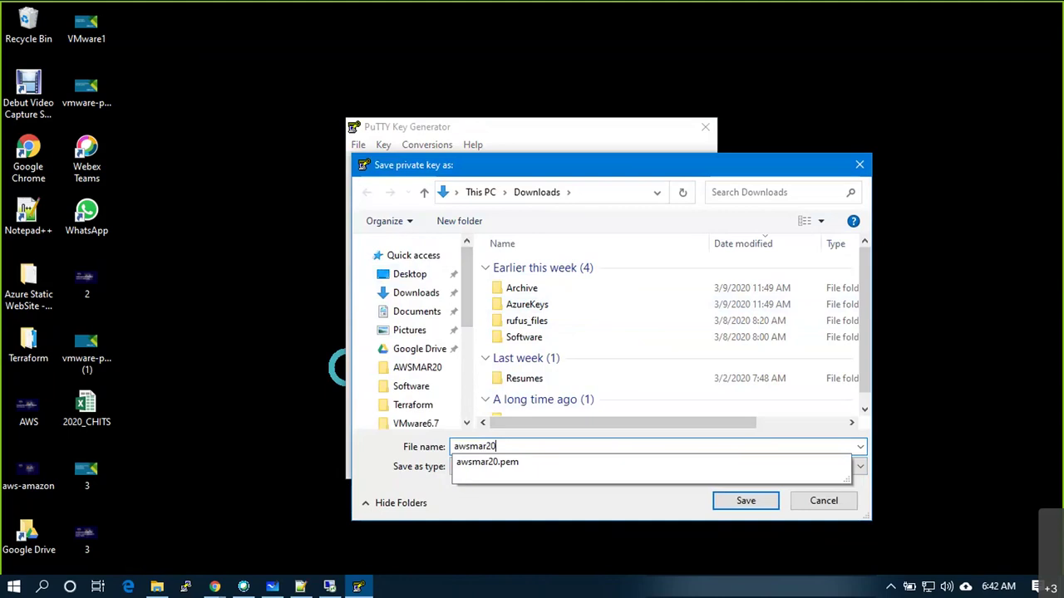
left_click(683, 424)
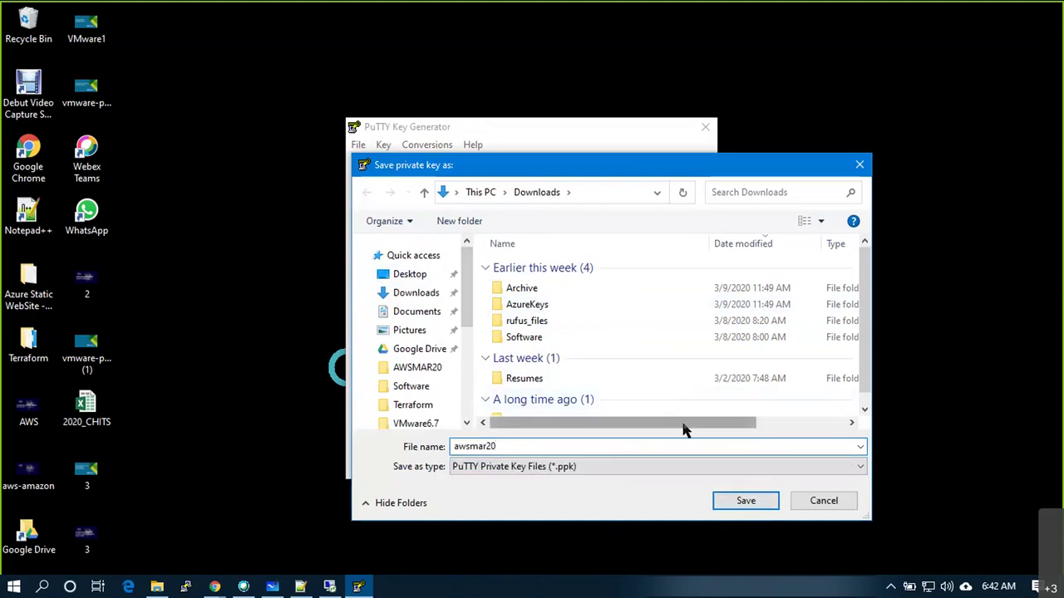
left_click(744, 501)
key("alt+F4")
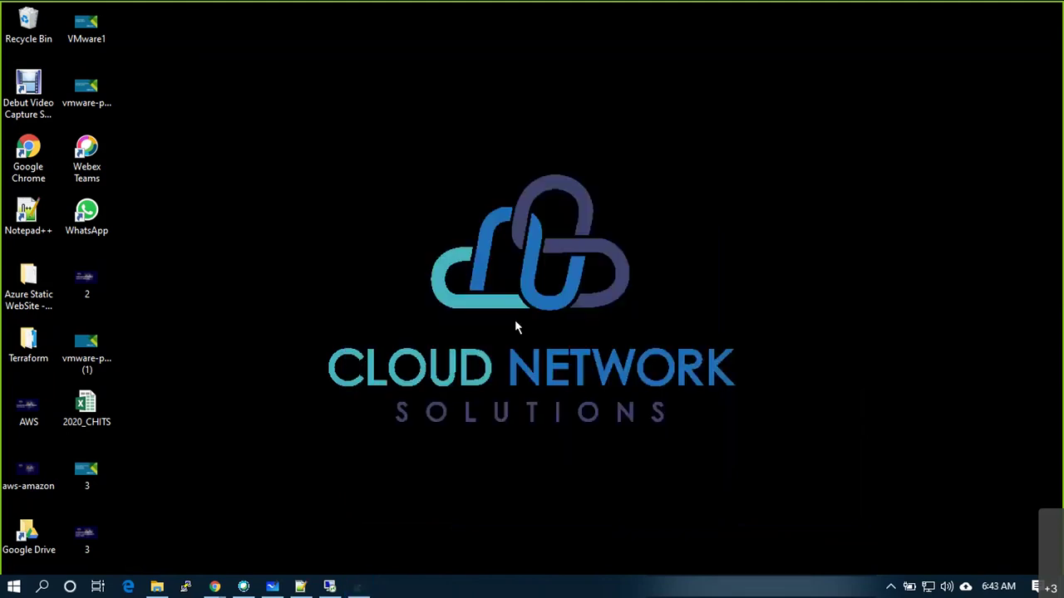
left_click(159, 588)
Go up to Downloads and select the new awsmar20 PuTTY private key file
left_click(64, 201)
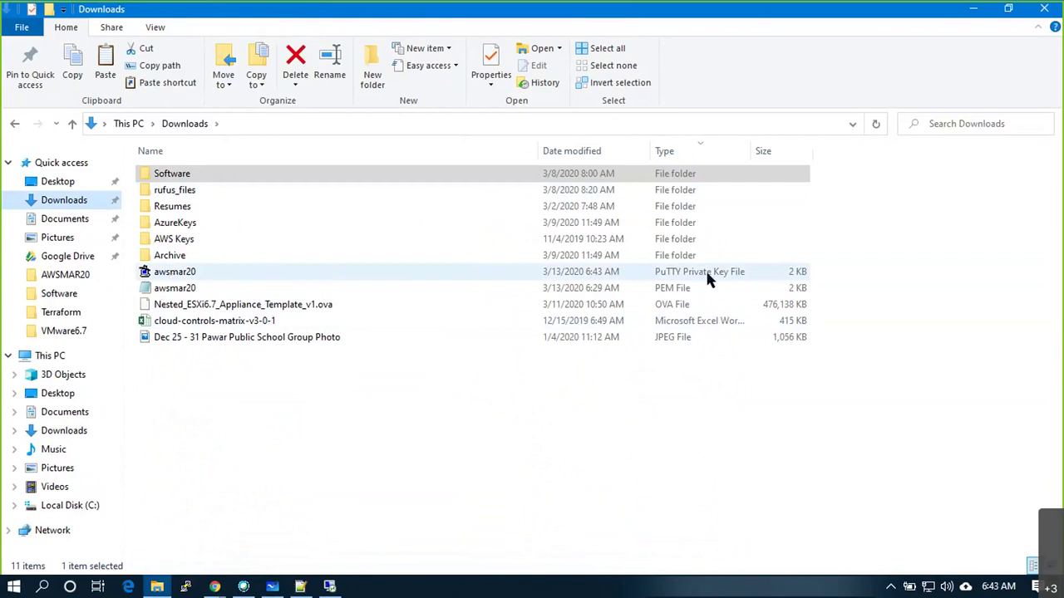
left_click(173, 279)
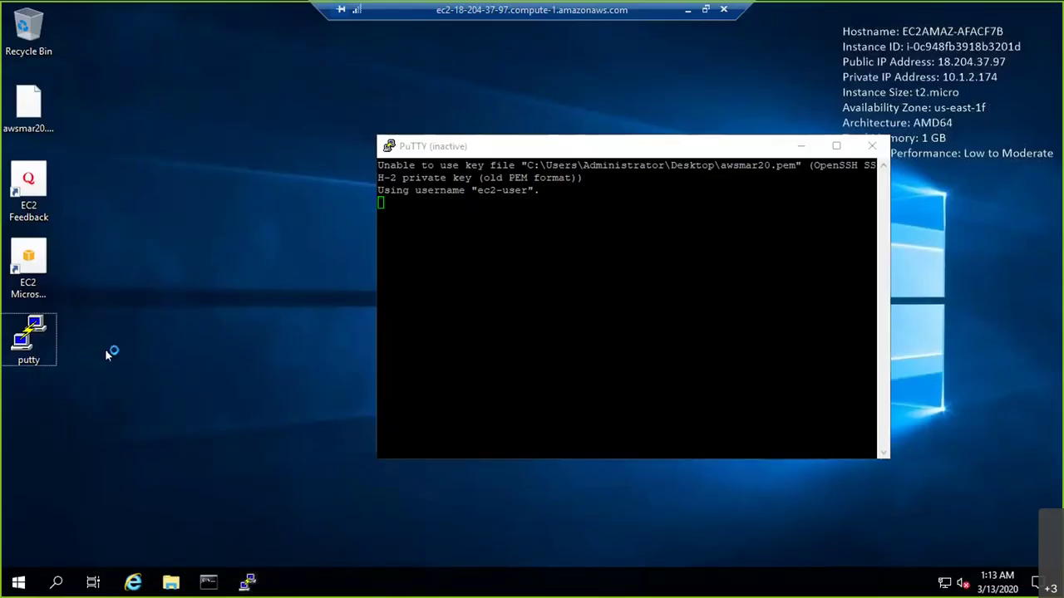
key("ctrl+v")
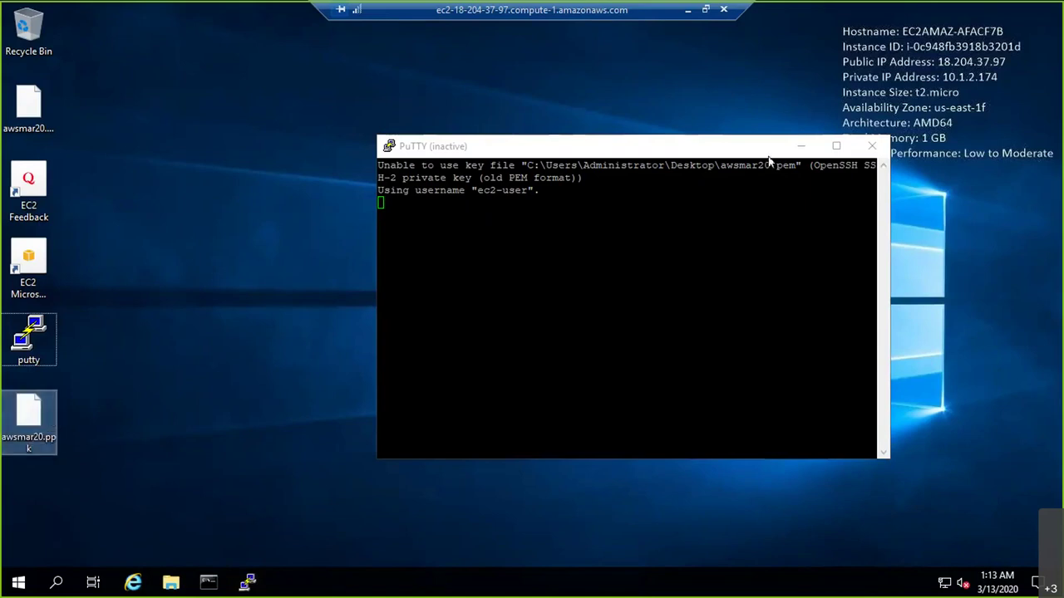
left_click(871, 146)
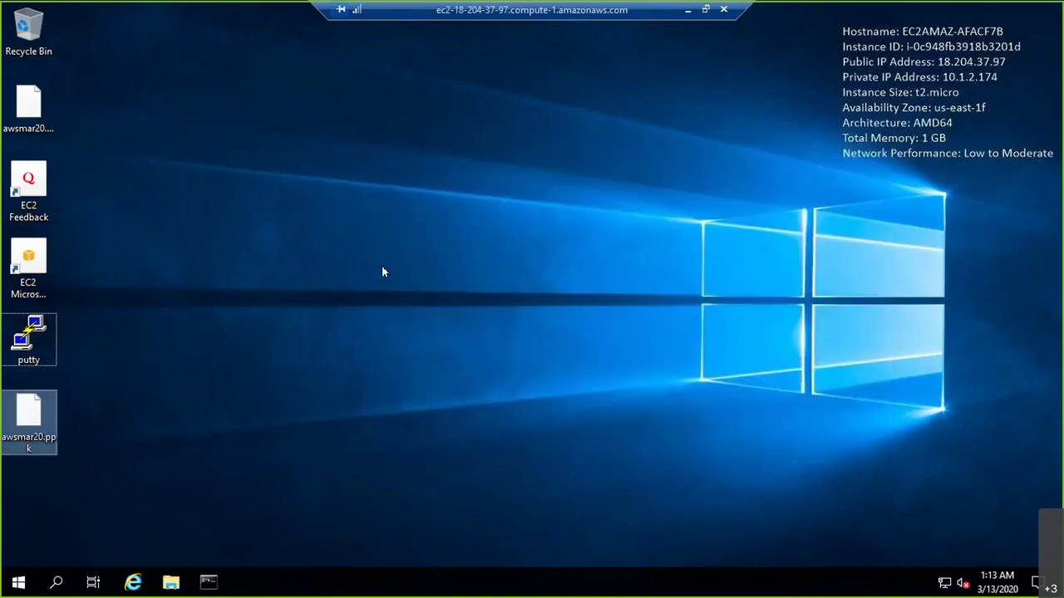
left_click(33, 340)
double_click(33, 341)
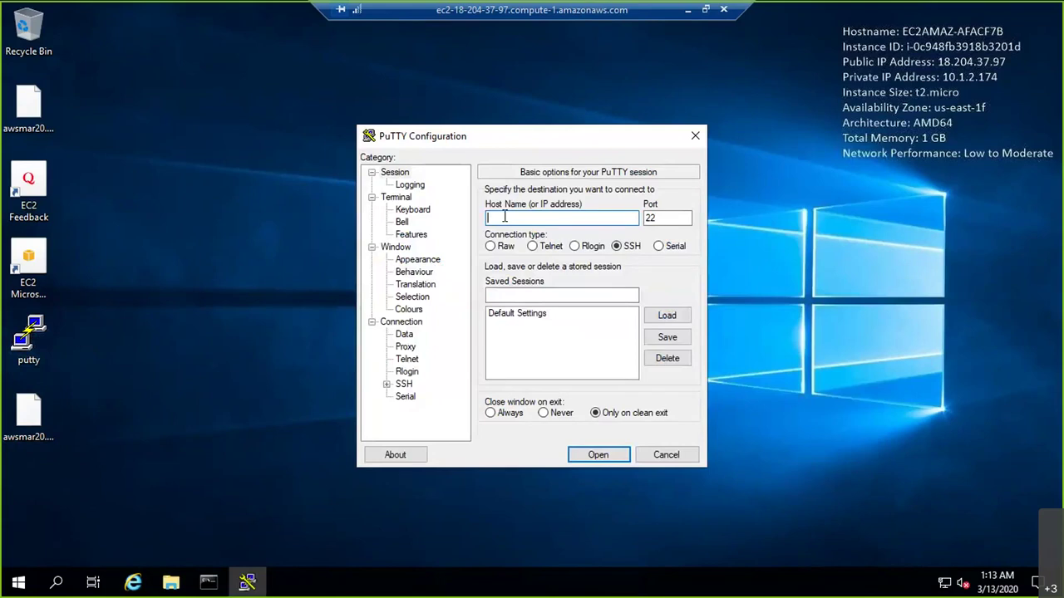
type("10.1.2.184")
left_click(490, 217)
type("ec2-user@")
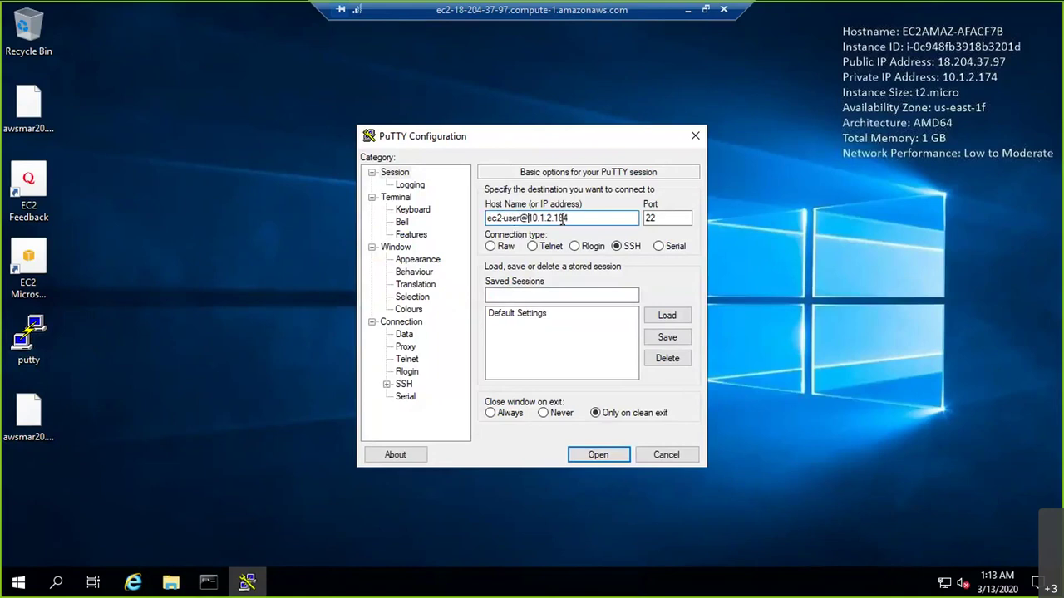
left_click_drag(567, 218, 435, 217)
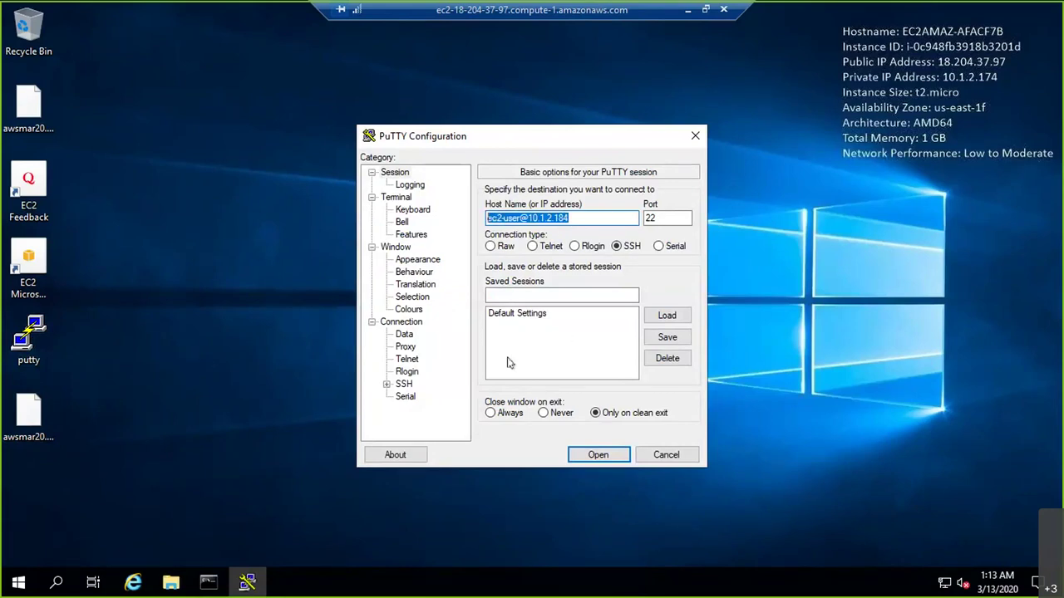
Set the SSH auth private key to awsmar20.ppk and open the session
left_click(387, 384)
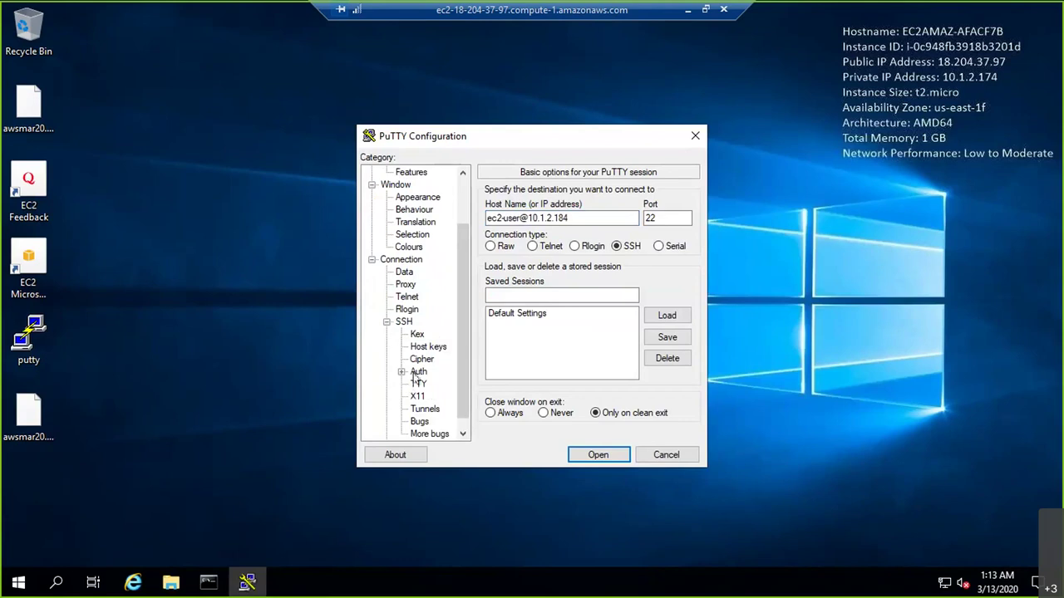
left_click(418, 372)
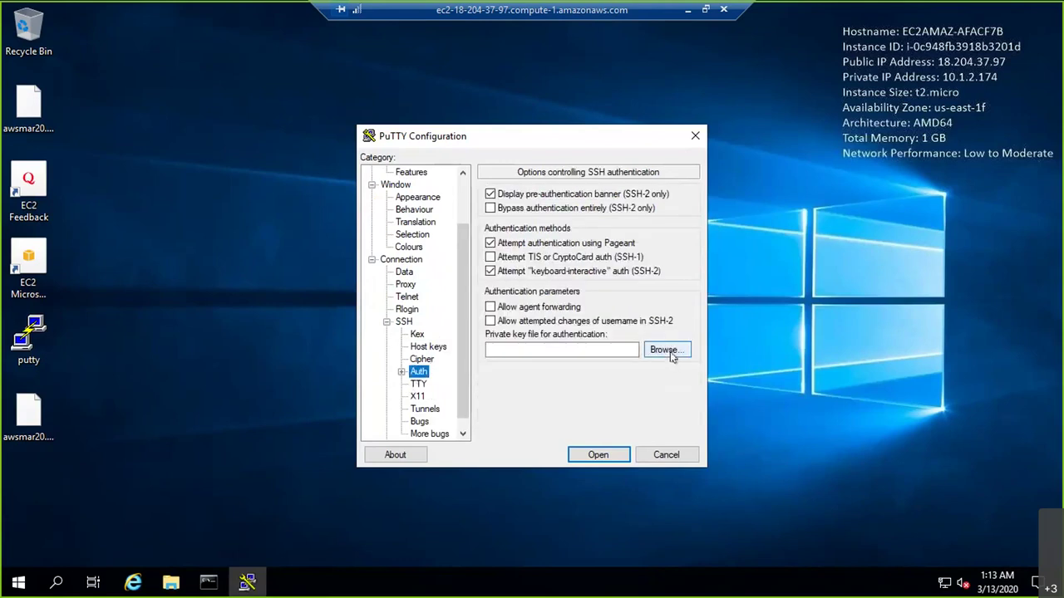
left_click(672, 350)
left_click(559, 258)
left_click(750, 496)
left_click(583, 455)
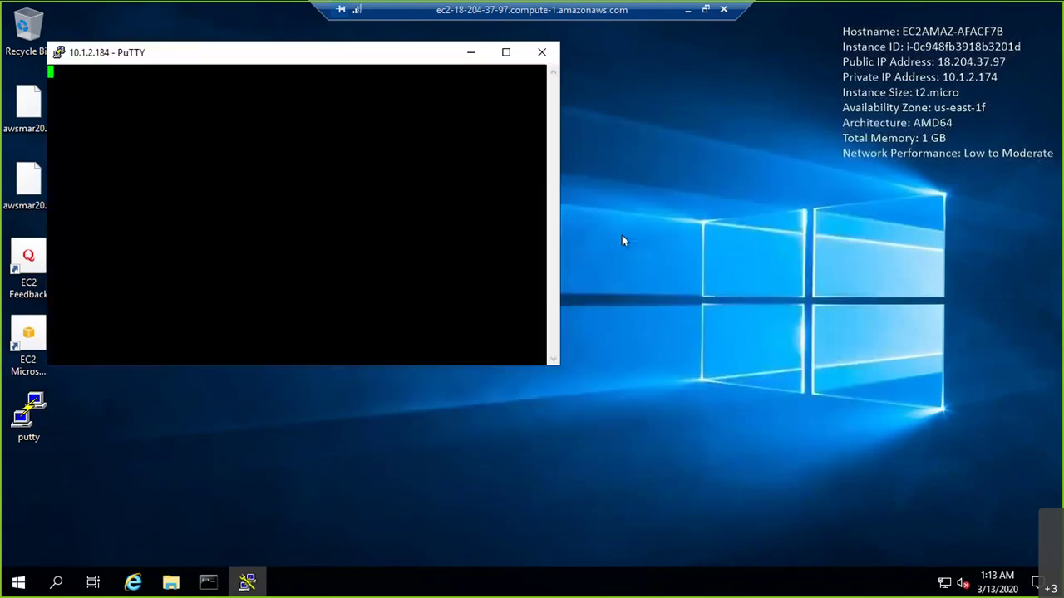
Maximise the PuTTY terminal, confirm the ip-10-1-2-184 prompt responds, and minimise the remote session
double_click(192, 56)
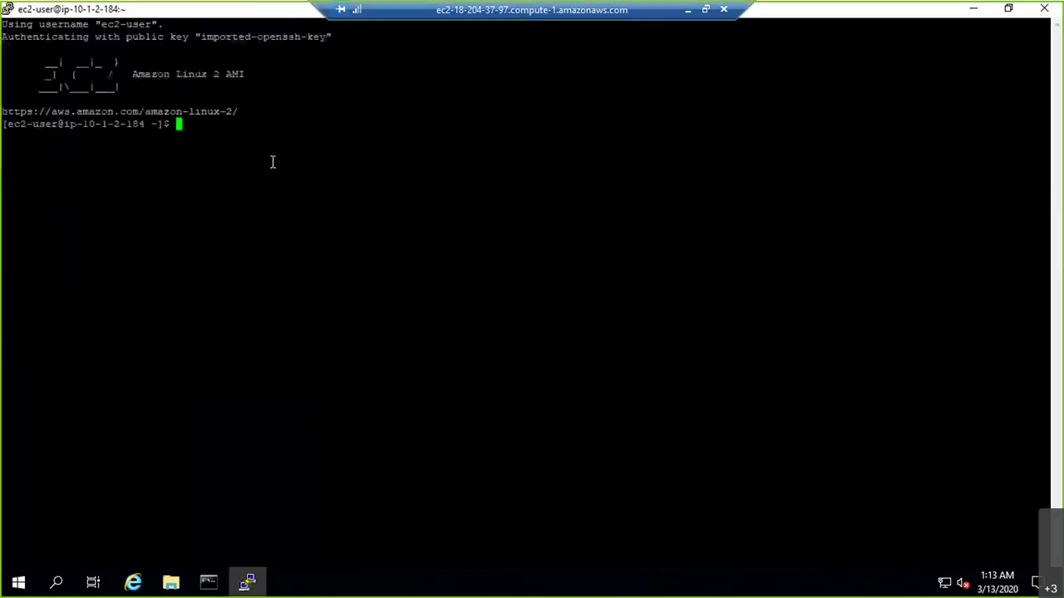
key("Return")
key("Return")
key("Return")
key("Return")
key("Return")
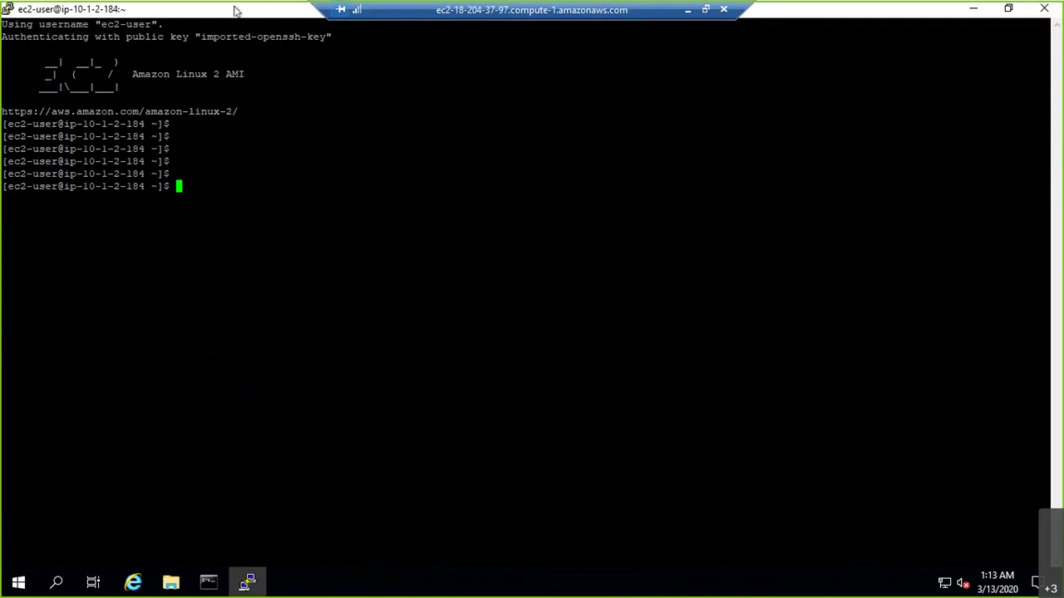
right_click(236, 9)
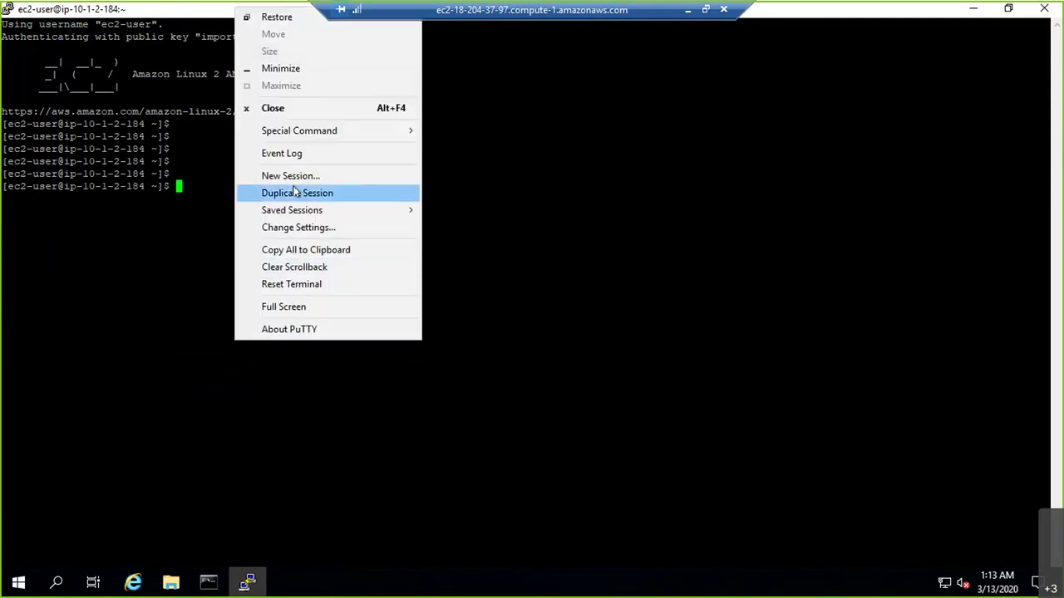
left_click(687, 12)
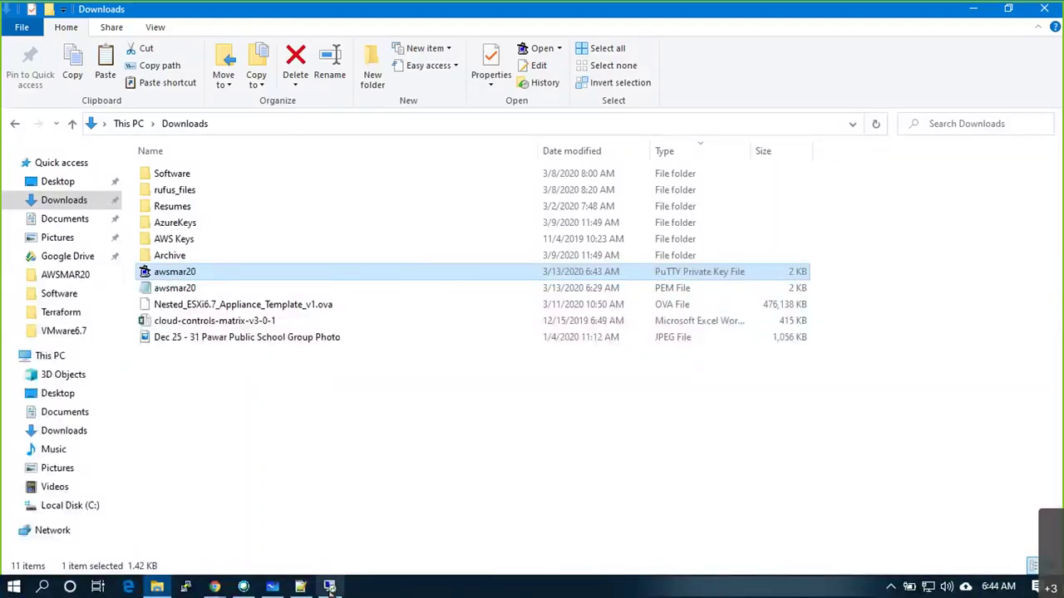
Circle HOME on the whiteboard and trace the path from MSTSC through IG to RT
left_click(280, 592)
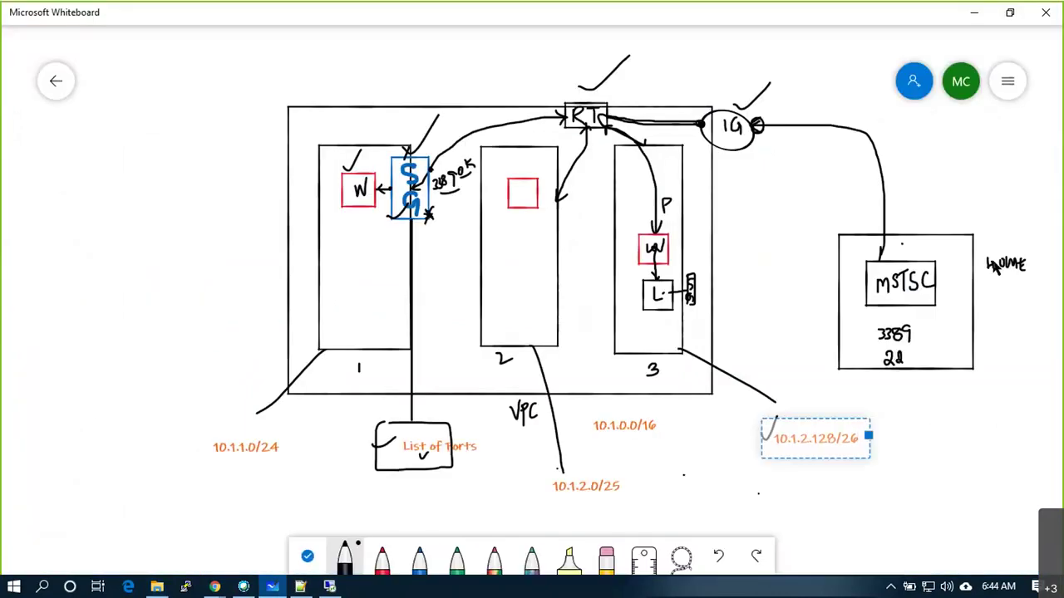
mouse_move(1029, 251)
left_mouse_down()
mouse_move(980, 279)
mouse_move(1031, 250)
left_mouse_up()
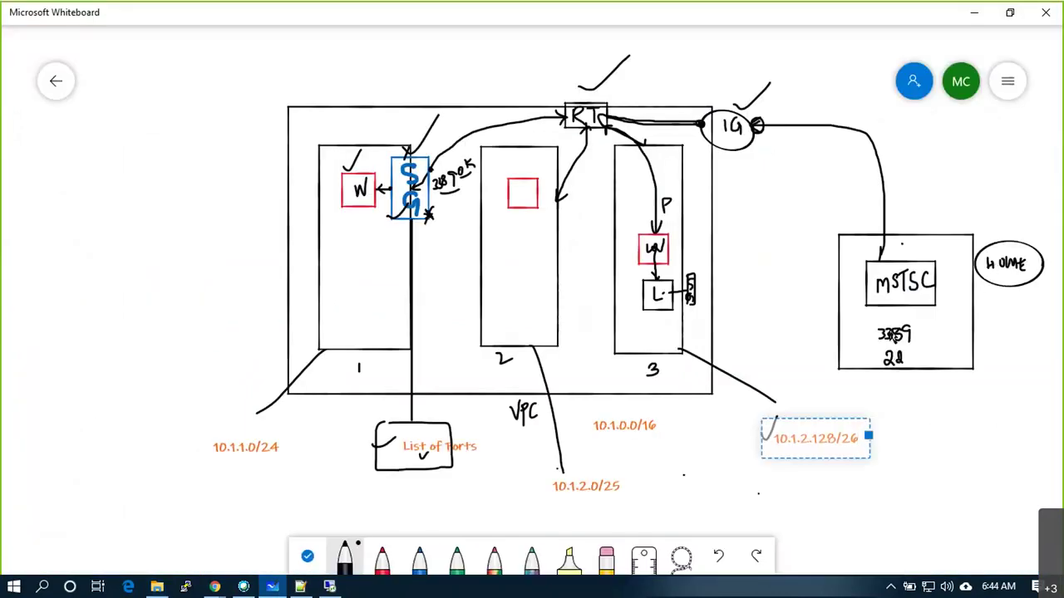
mouse_move(882, 254)
left_mouse_down()
mouse_move(886, 179)
mouse_move(856, 138)
mouse_move(600, 125)
mouse_move(627, 146)
mouse_move(647, 196)
mouse_move(655, 236)
mouse_move(634, 241)
mouse_move(665, 268)
mouse_move(677, 233)
mouse_move(664, 223)
mouse_move(648, 249)
mouse_move(688, 232)
mouse_move(712, 264)
mouse_move(703, 287)
mouse_move(677, 299)
left_mouse_up()
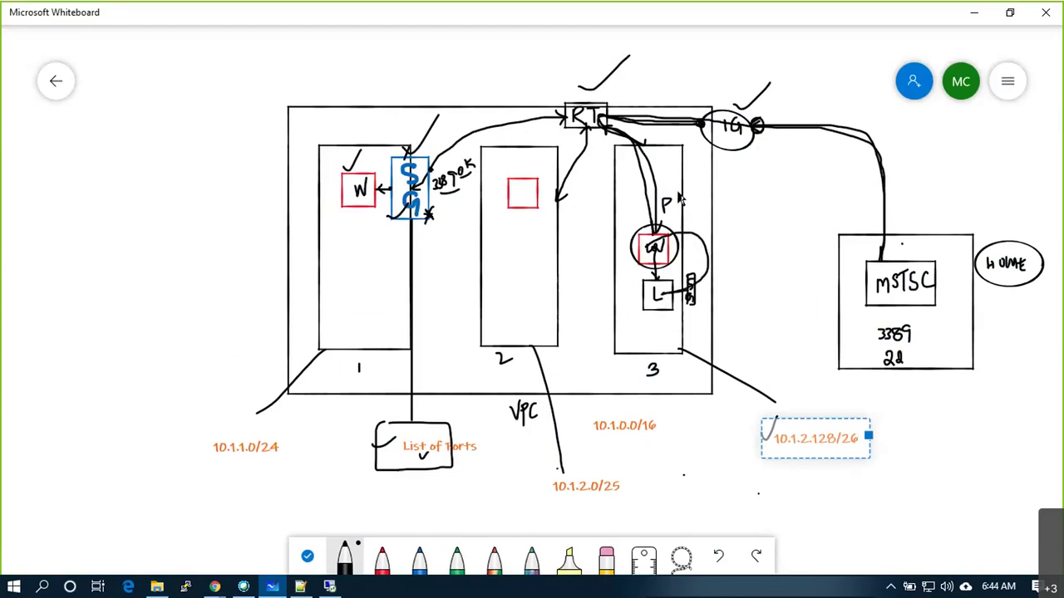
Write and underline red Public and Private labels beside the circled instance
left_click(381, 557)
mouse_move(673, 197)
left_mouse_down()
mouse_move(685, 213)
mouse_move(690, 200)
mouse_move(693, 210)
mouse_move(702, 203)
left_mouse_up()
left_click_drag(708, 190, 716, 198)
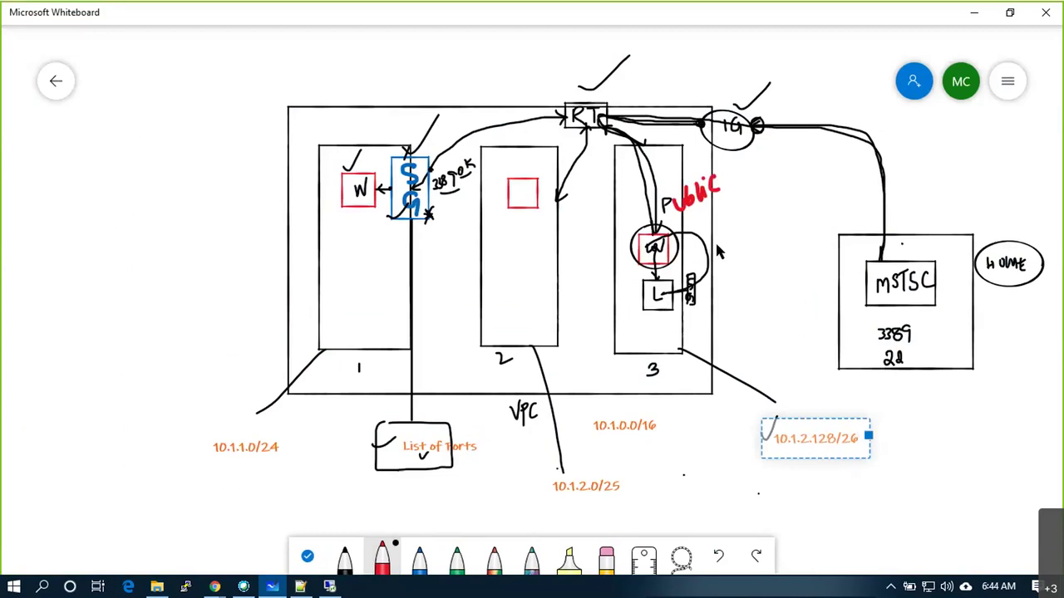
left_click_drag(716, 241, 718, 265)
mouse_move(717, 242)
left_mouse_down()
mouse_move(728, 261)
mouse_move(750, 231)
mouse_move(764, 241)
left_mouse_up()
mouse_move(758, 226)
left_mouse_down()
mouse_move(770, 223)
mouse_move(775, 236)
left_mouse_up()
left_click_drag(758, 247, 770, 244)
left_click_drag(719, 207, 746, 188)
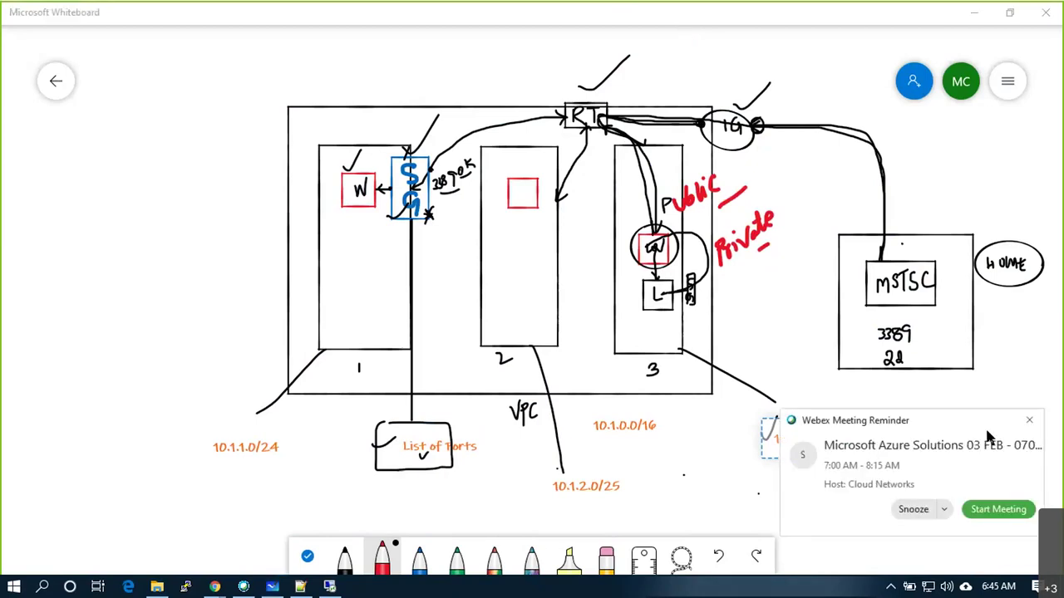
left_click(1028, 422)
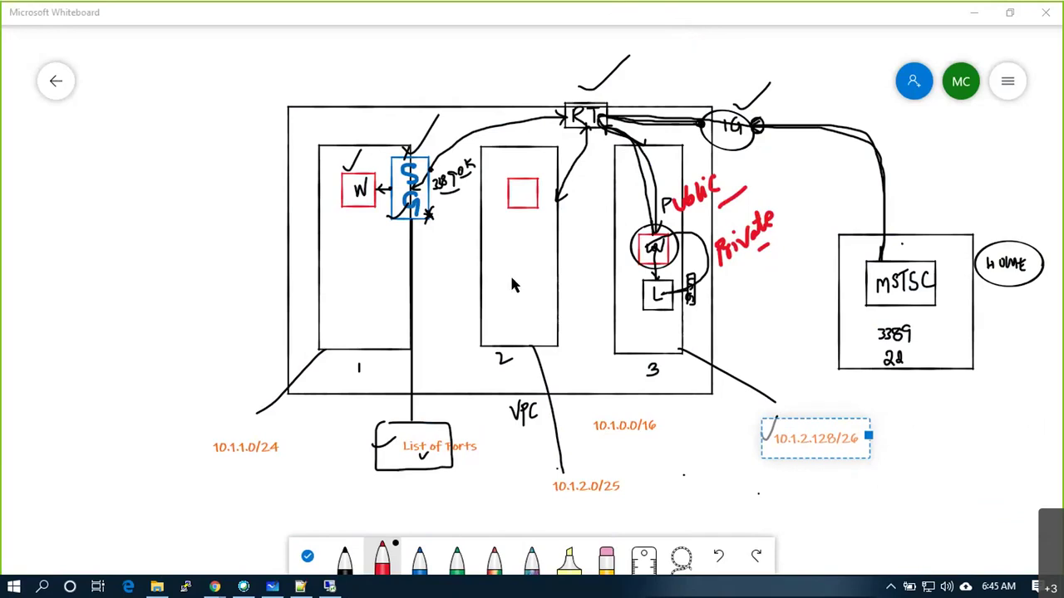
Draw a new instance box in subnet 2 with a red arrow marked '!' from the circled instance
mouse_move(494, 252)
left_mouse_down()
mouse_move(494, 280)
mouse_move(517, 281)
mouse_move(520, 252)
left_mouse_up()
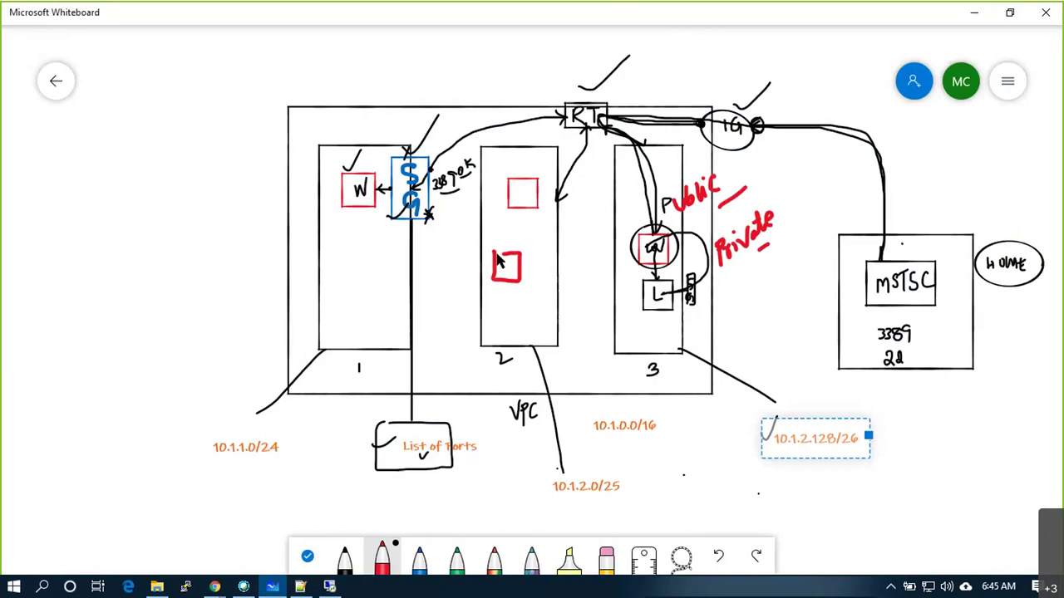
mouse_move(638, 243)
left_mouse_down()
mouse_move(574, 274)
mouse_move(525, 271)
left_mouse_up()
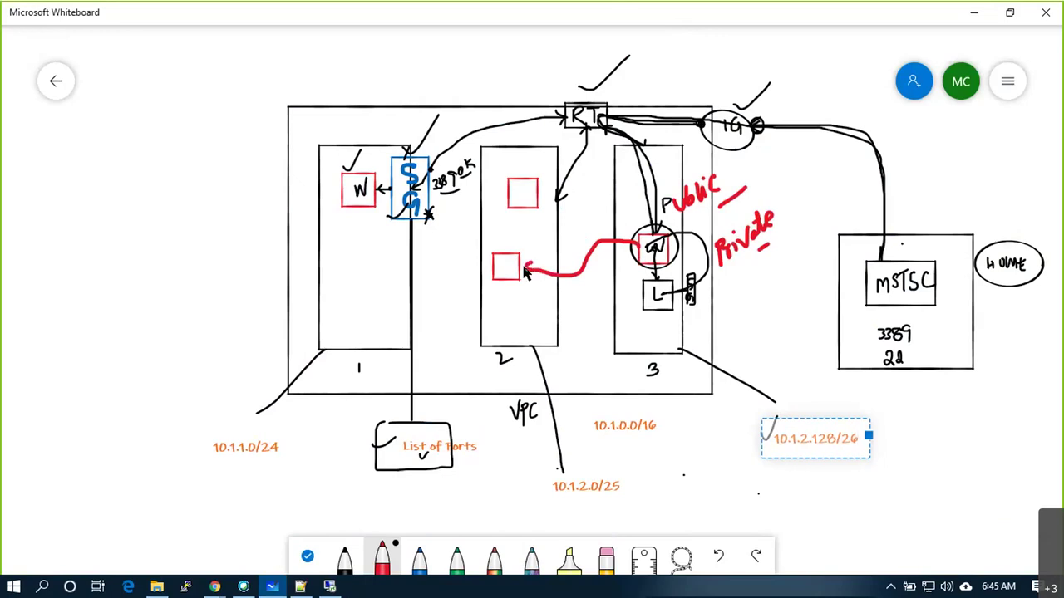
left_click_drag(570, 236, 570, 255)
left_click(571, 265)
Return to the AWS console and show the EC2 Instances list
left_click(216, 588)
left_click(256, 528)
left_click(71, 285)
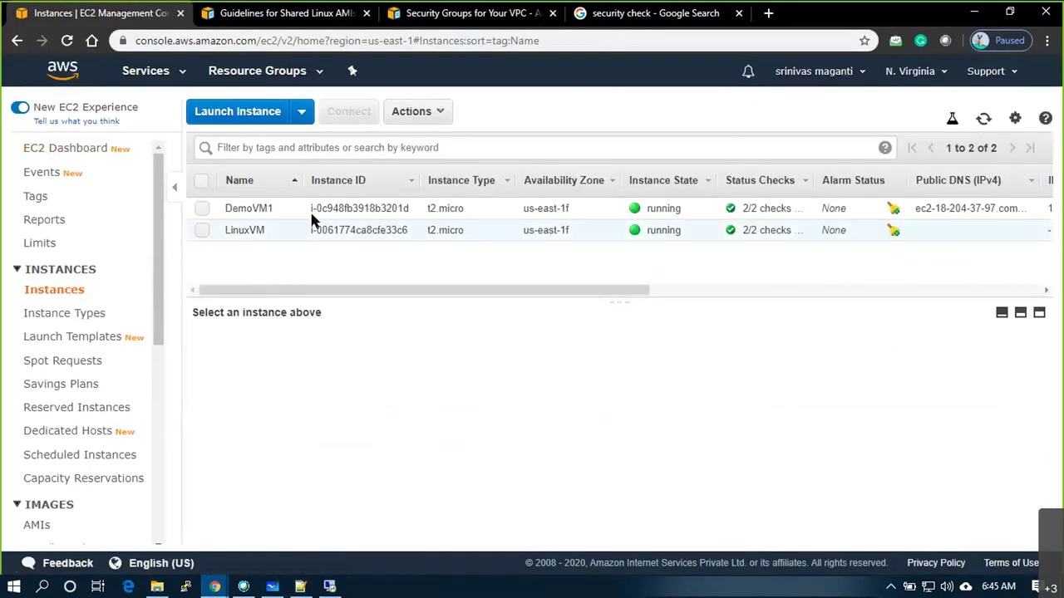
Start a new instance launch with the first quick-start AMI and t2.micro type
left_click(245, 113)
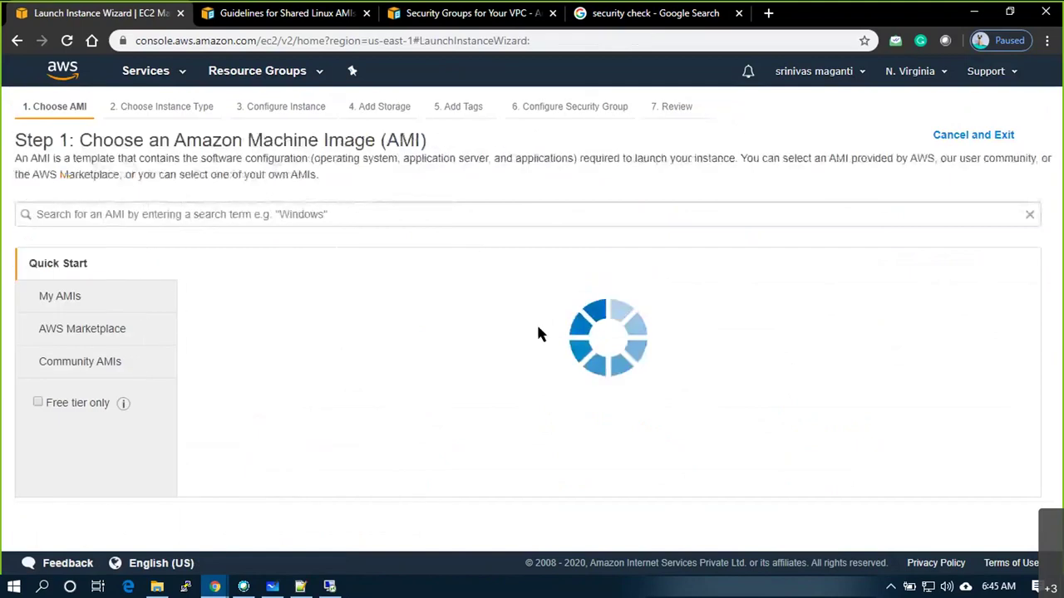
left_click(977, 302)
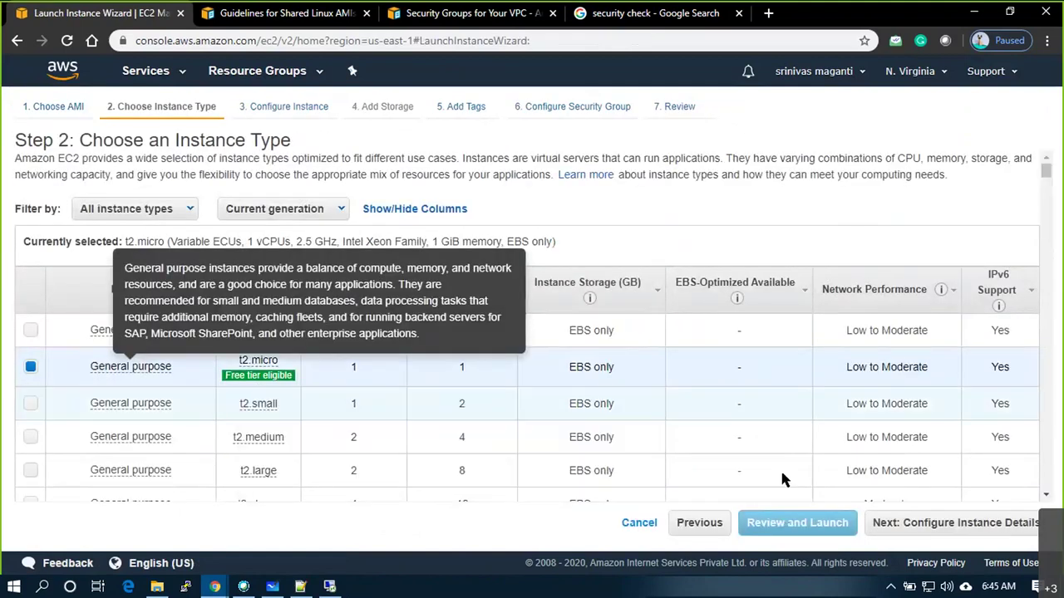
left_click(906, 529)
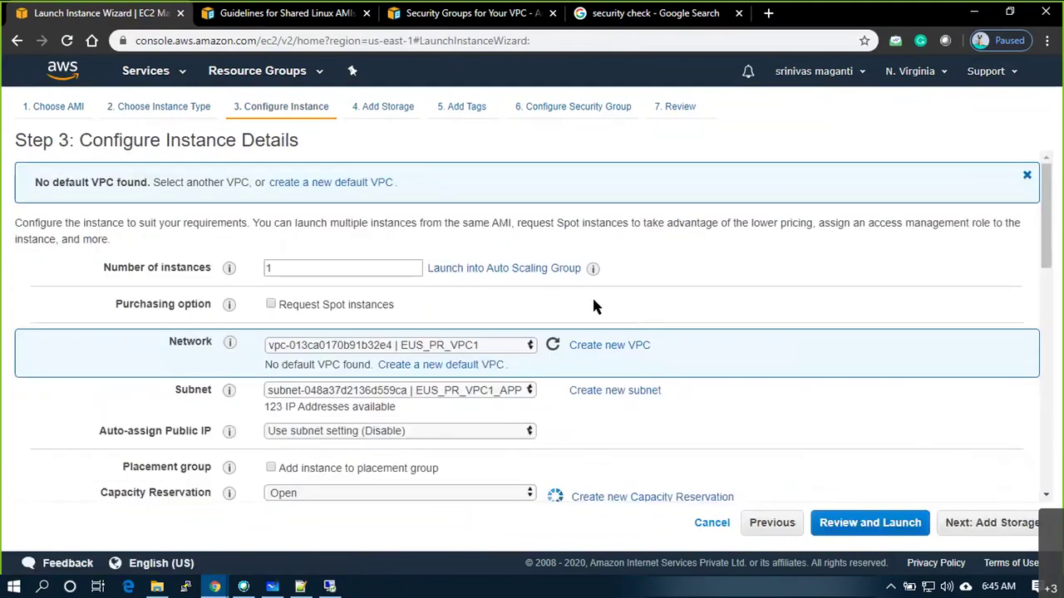
Place the instance in the EUS_PR_VPC1_WEBS1 subnet of EUS_PR_VPC1
left_click(502, 392)
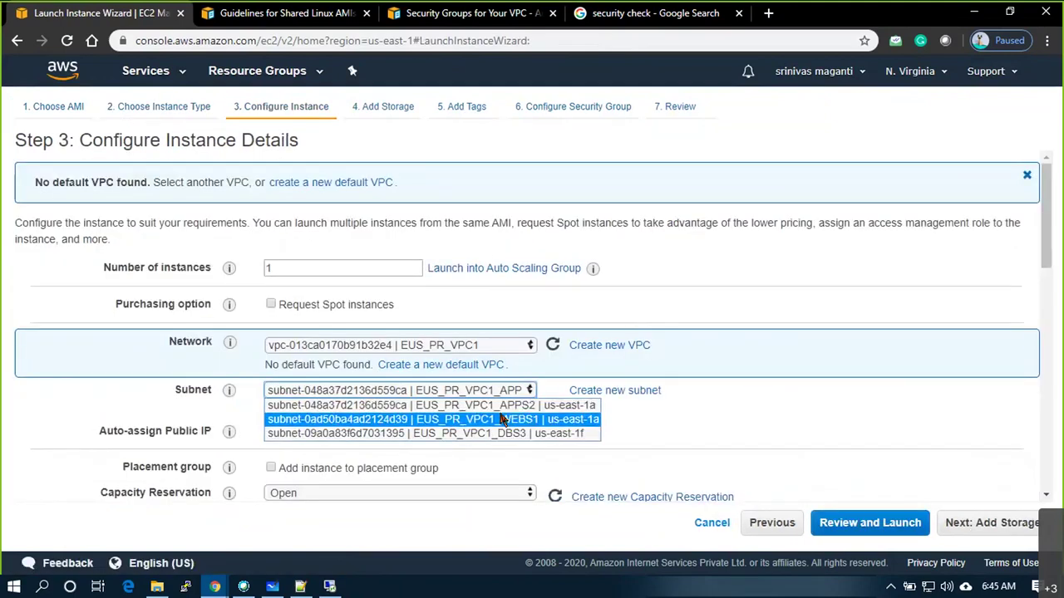
left_click(478, 408)
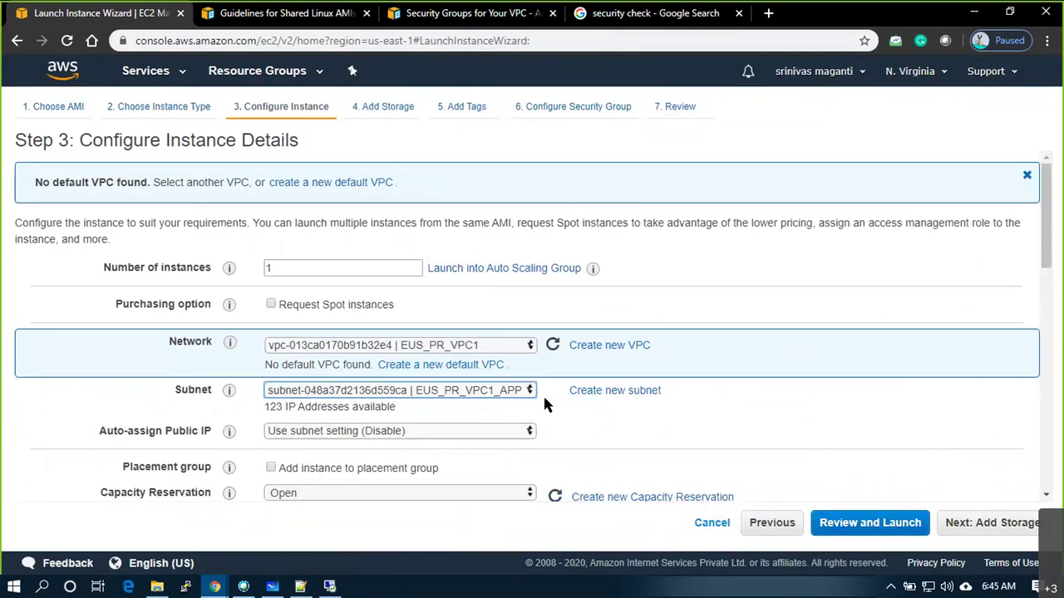
left_click(532, 392)
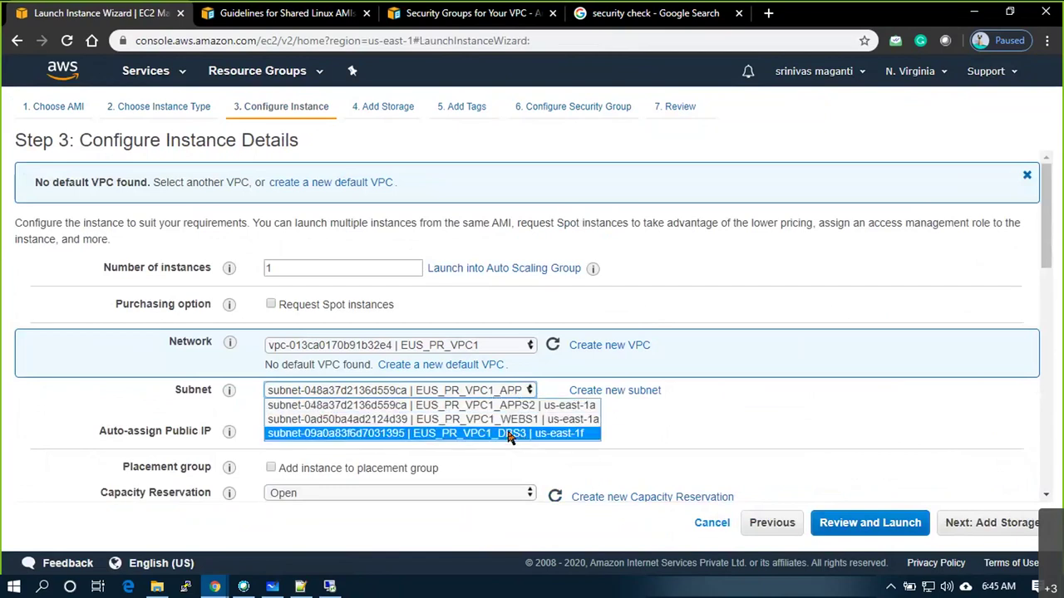
left_click(503, 407)
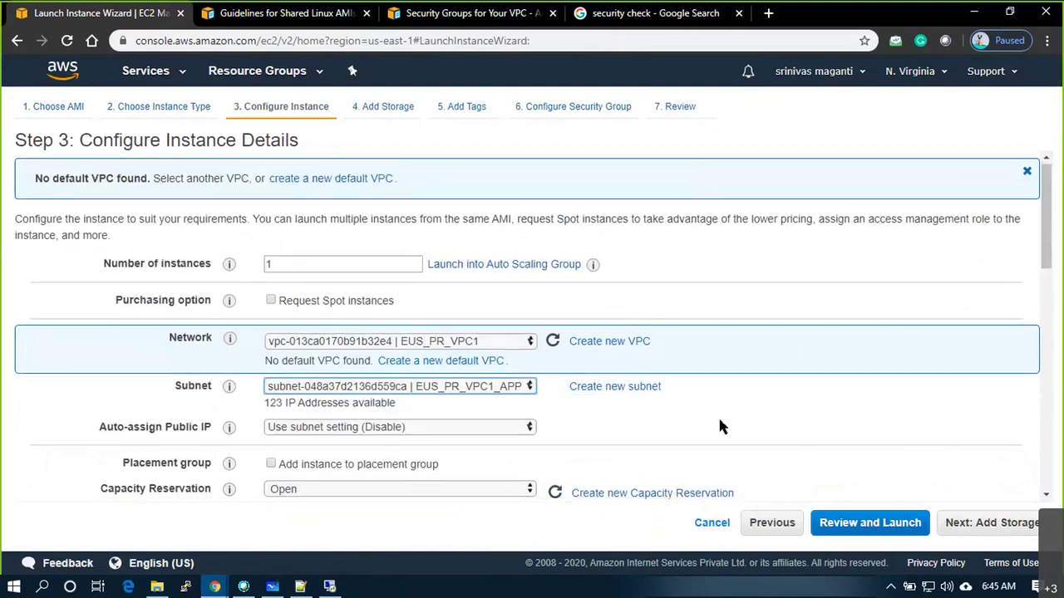
scroll(720, 426, "down", 1)
left_click(418, 311)
left_click(432, 340)
left_click(640, 360)
key("alt+Tab")
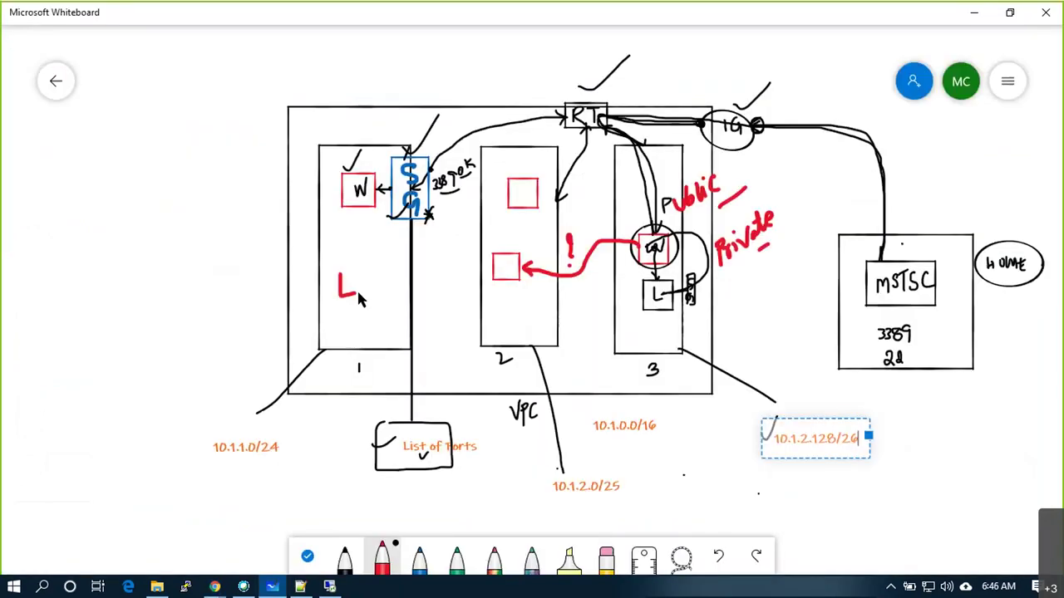
Redraw subnet 1's small square and extend the red arrow from subnet 2 to it
mouse_move(358, 294)
left_mouse_down()
mouse_move(340, 276)
mouse_move(366, 235)
left_mouse_up()
mouse_move(615, 243)
left_mouse_down()
mouse_move(579, 280)
mouse_move(369, 287)
mouse_move(363, 305)
left_mouse_up()
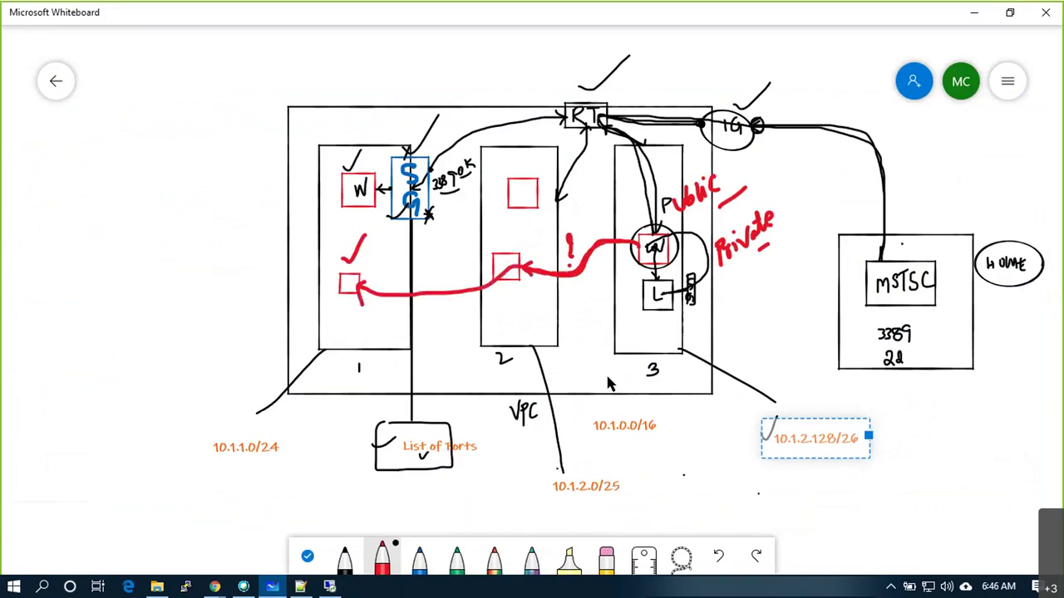
Skip past storage and tags and attach the existing EUS_VPC1_SG1 security group
key("alt+Tab")
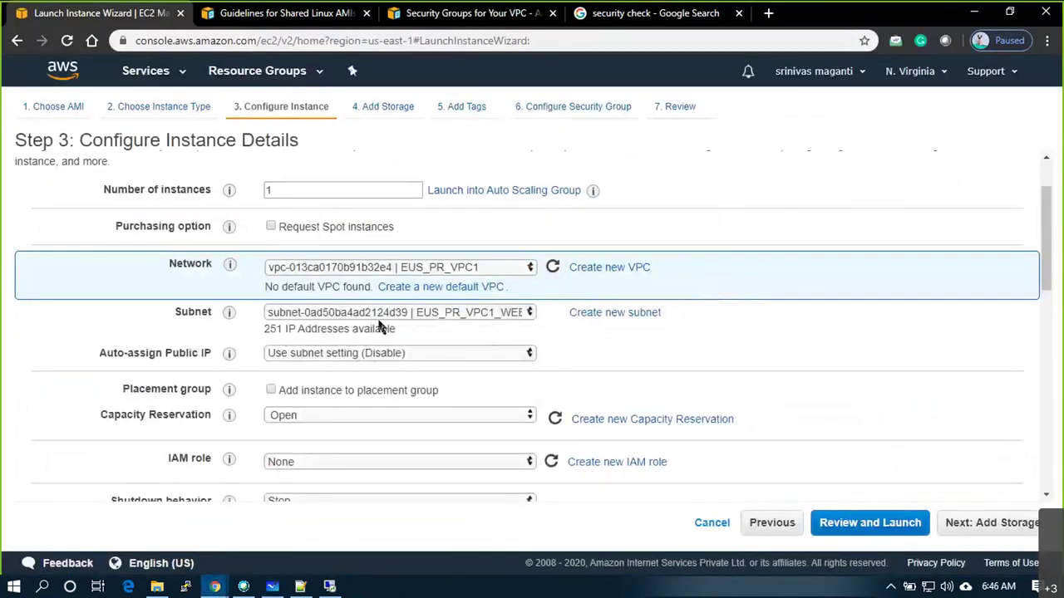
scroll(411, 333, "down", 3)
scroll(411, 337, "up", 2)
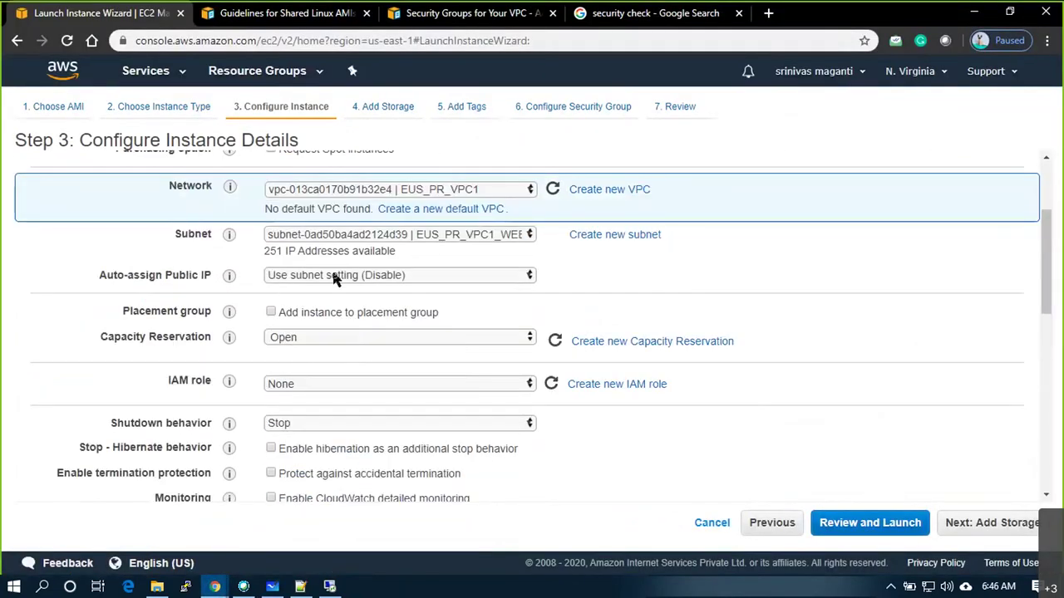
left_click(973, 525)
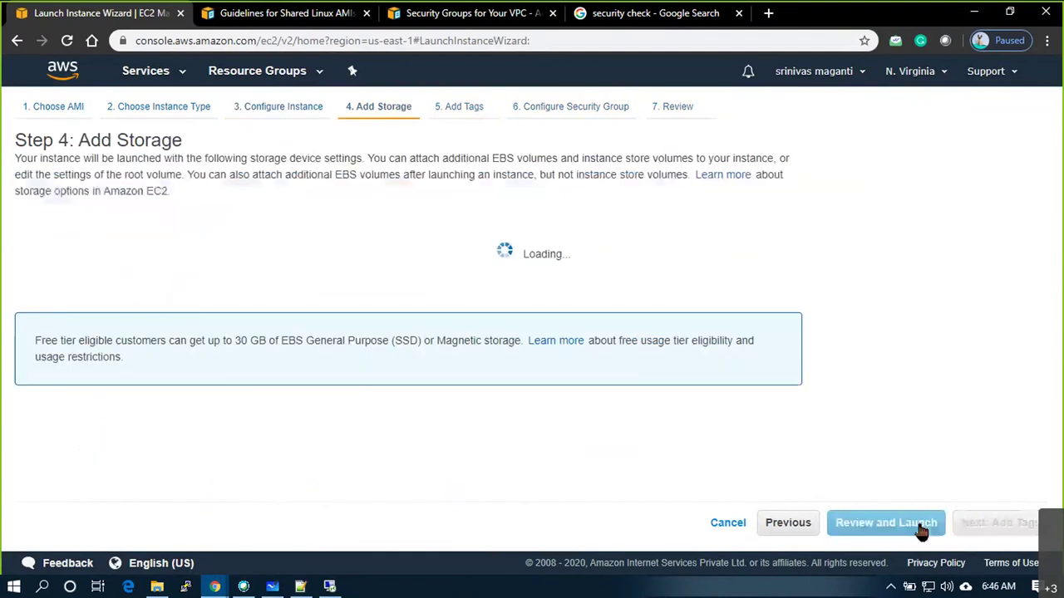
left_click(1017, 532)
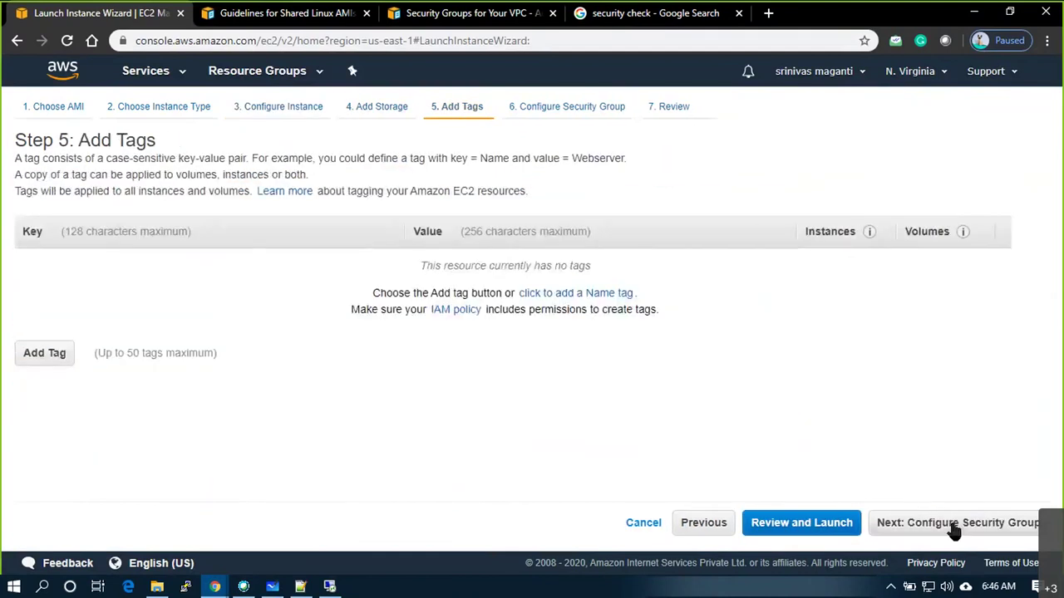
left_click(917, 527)
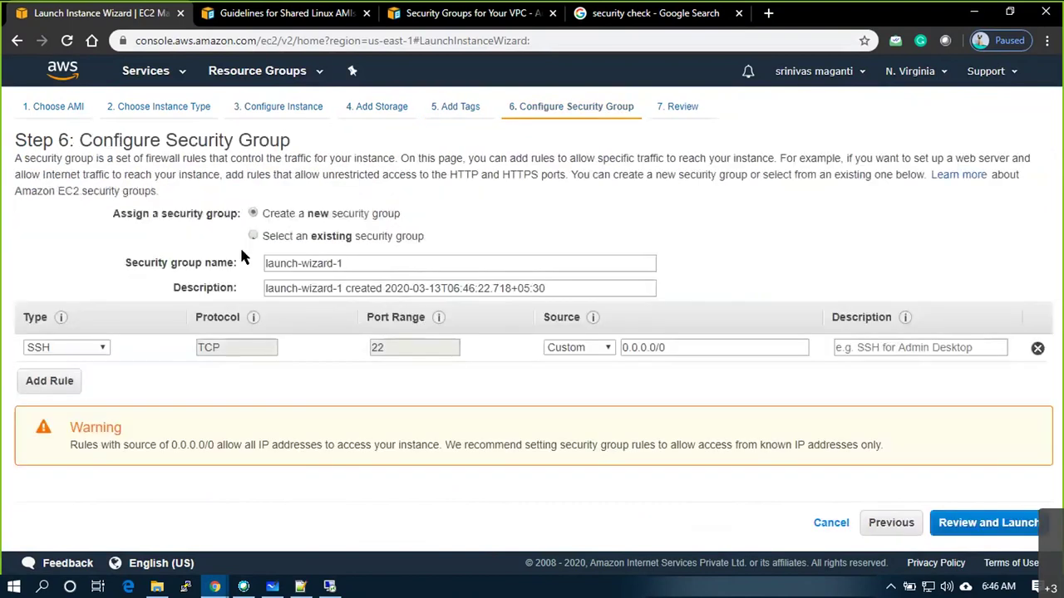
left_click(252, 235)
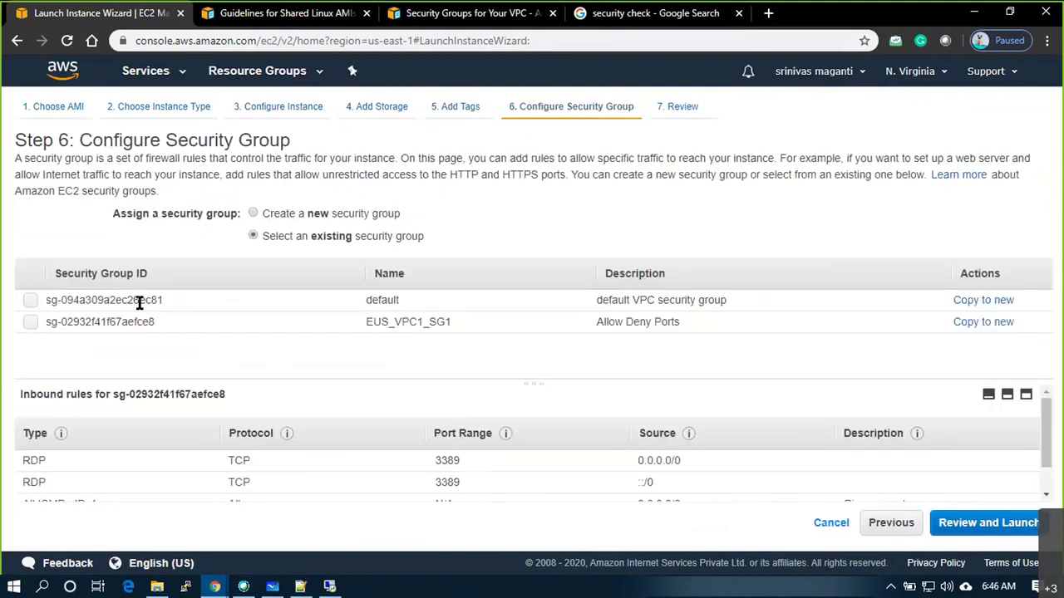
left_click(32, 321)
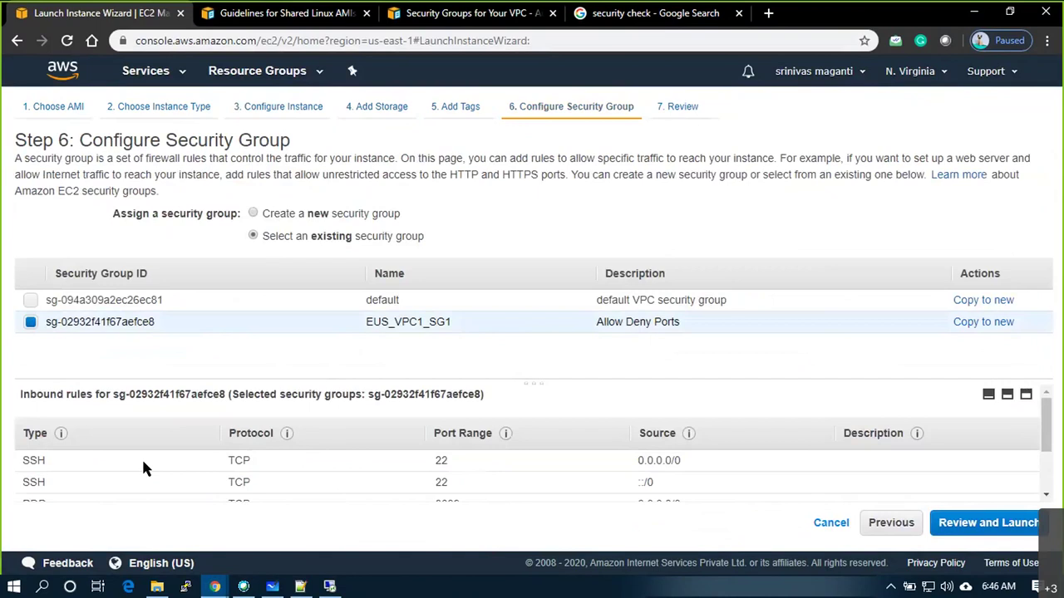
Review and launch the instance with the awsmar20 key pair acknowledged
left_click(972, 532)
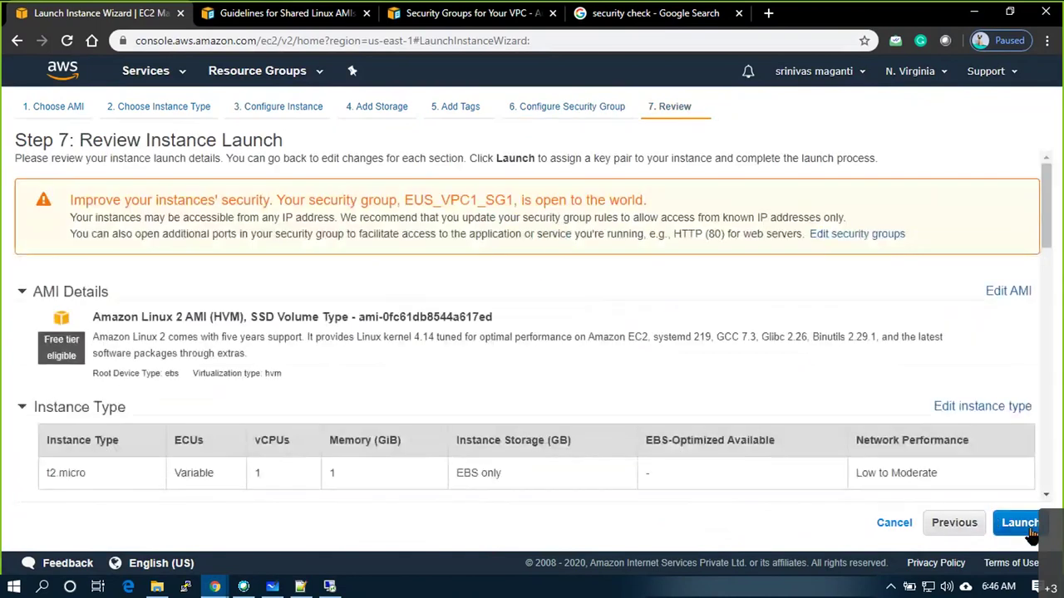
left_click(1028, 530)
left_click(317, 396)
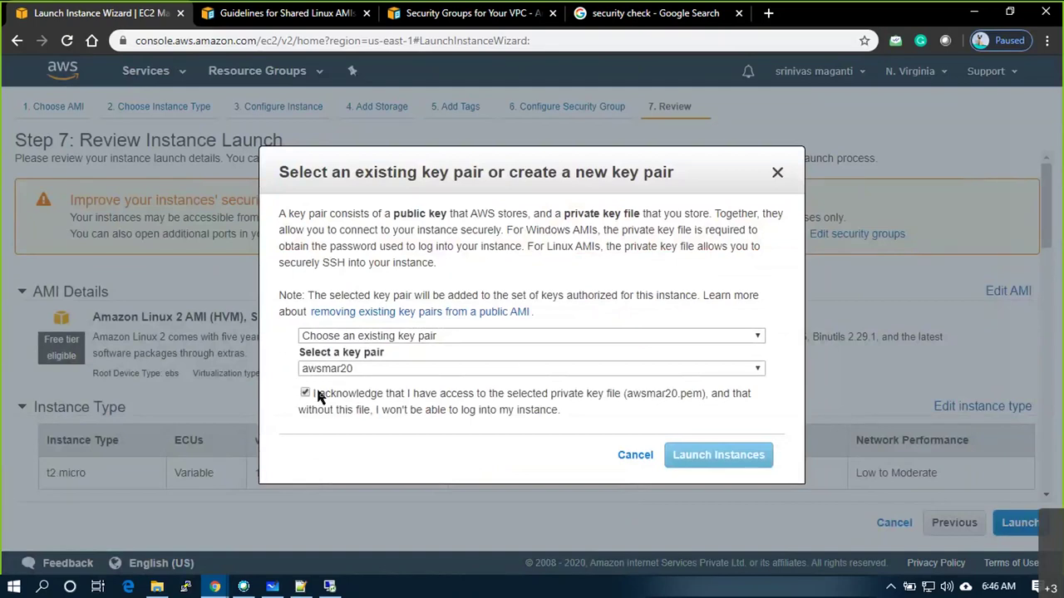
left_click(753, 464)
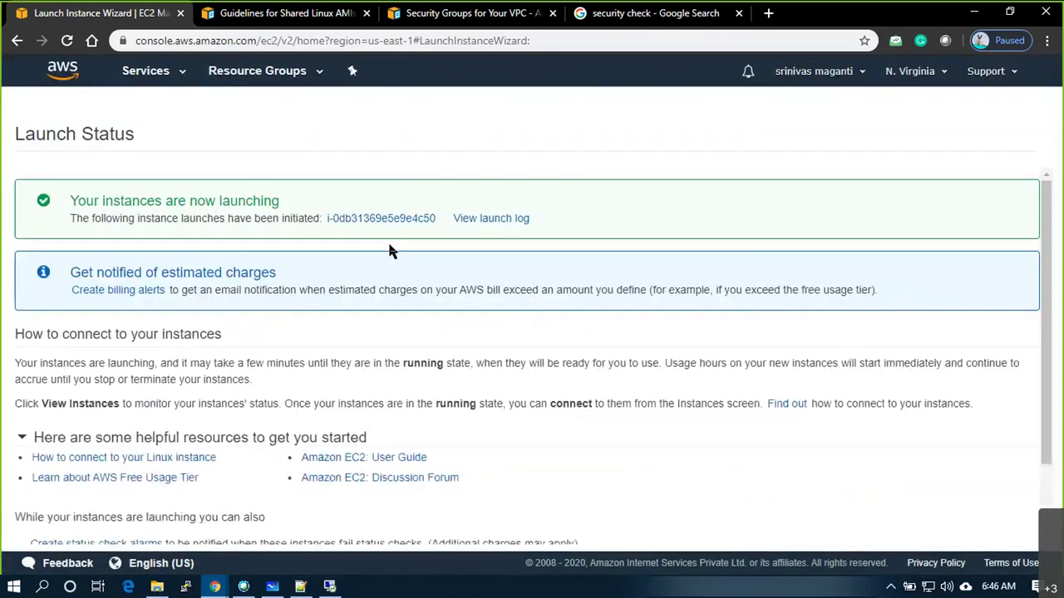
Open the new instance, clear the ID filter, and copy its private IP 10.1.1.183
left_click(366, 221)
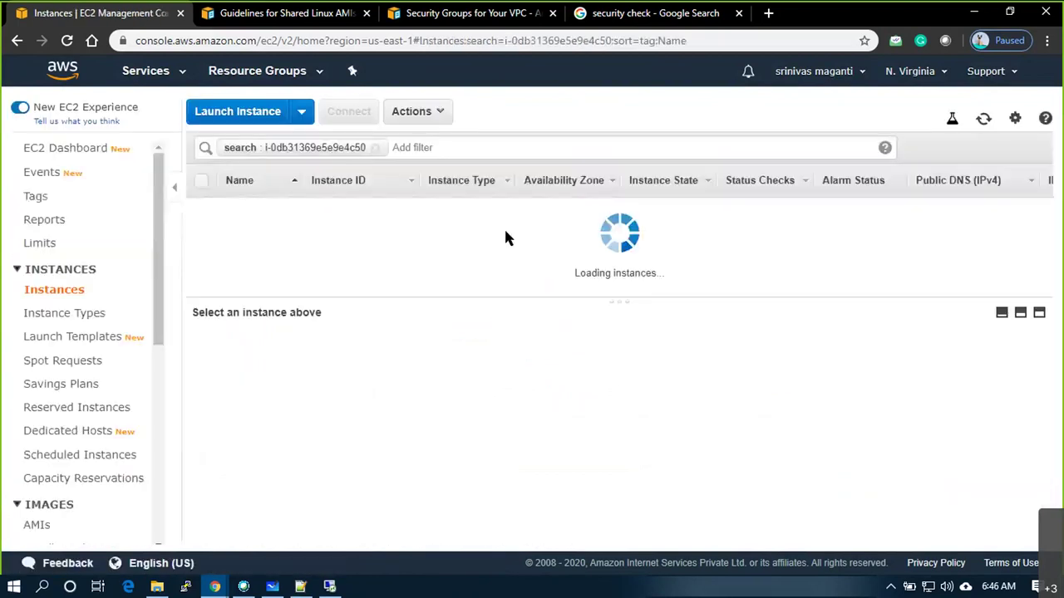
left_click(375, 147)
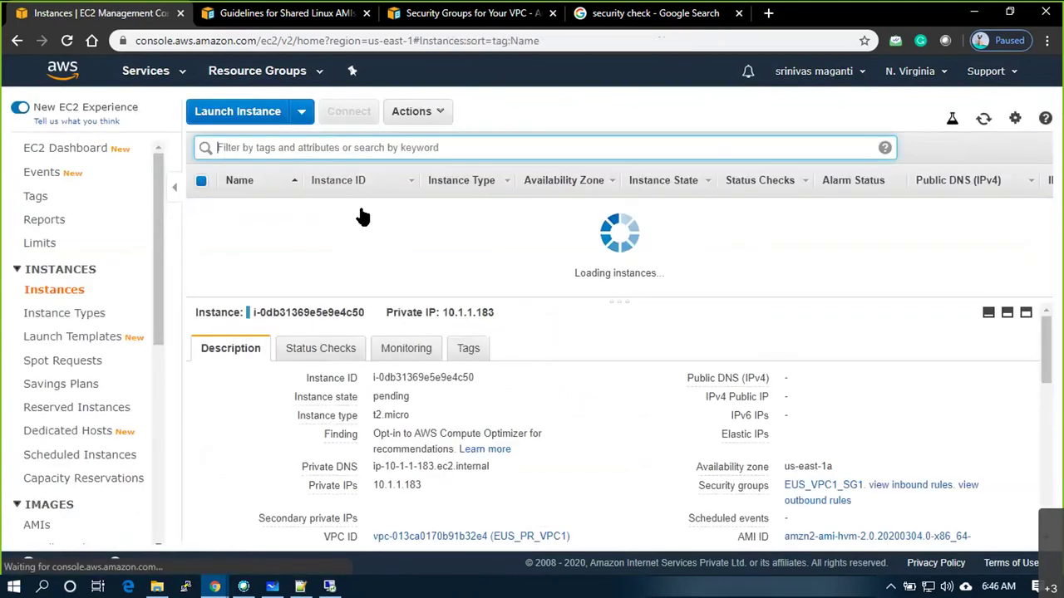
left_click(659, 290)
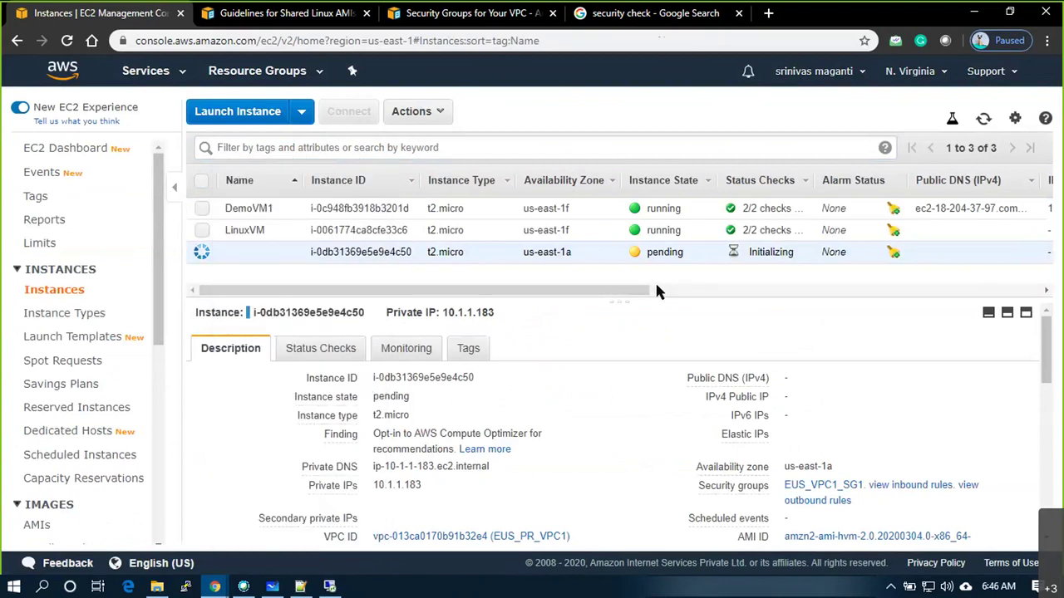
left_click(433, 485)
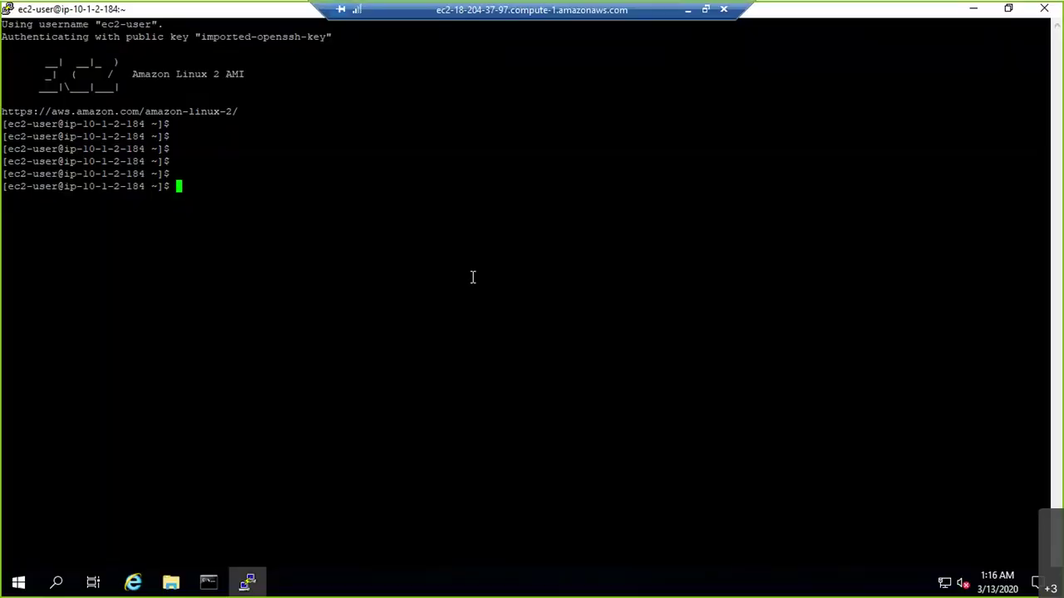
Ping the new instance at 10.1.1.183 from PuTTY and refresh the EC2 instances list meanwhile
type("ping")
right_click(472, 277)
key("Return")
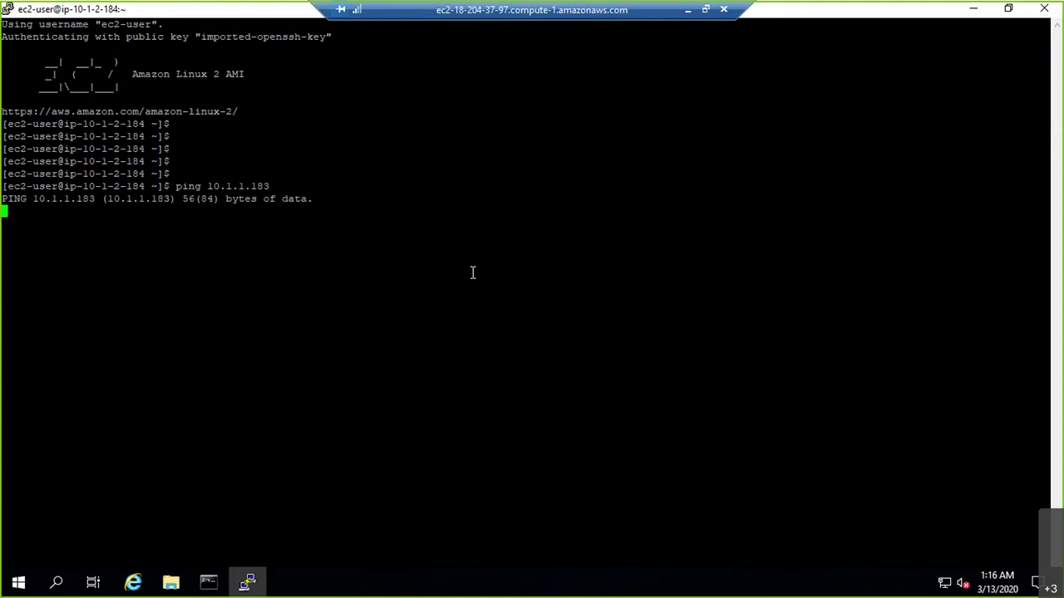
left_click(689, 9)
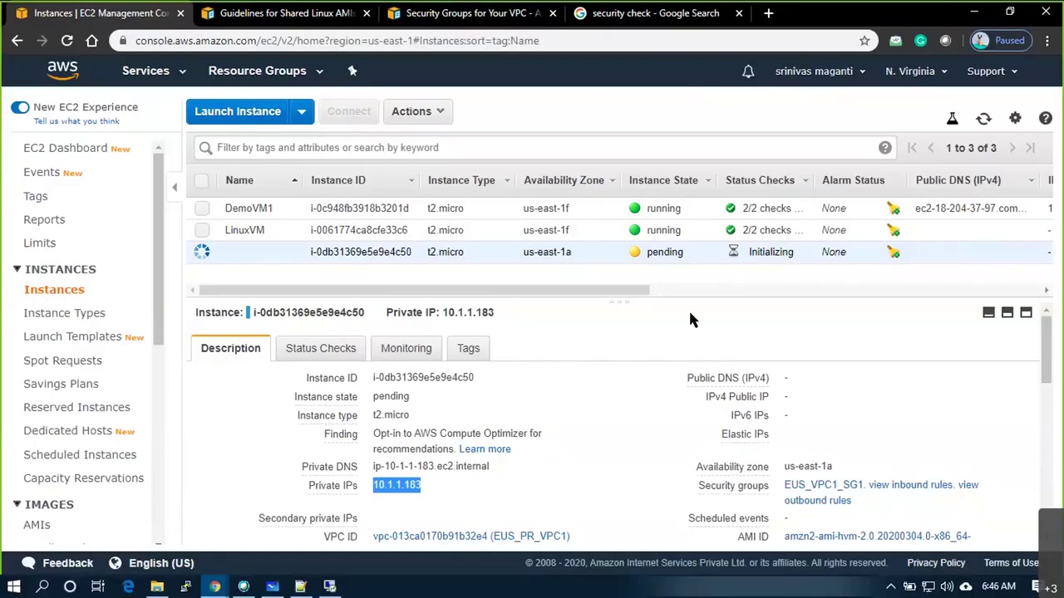
left_click(984, 120)
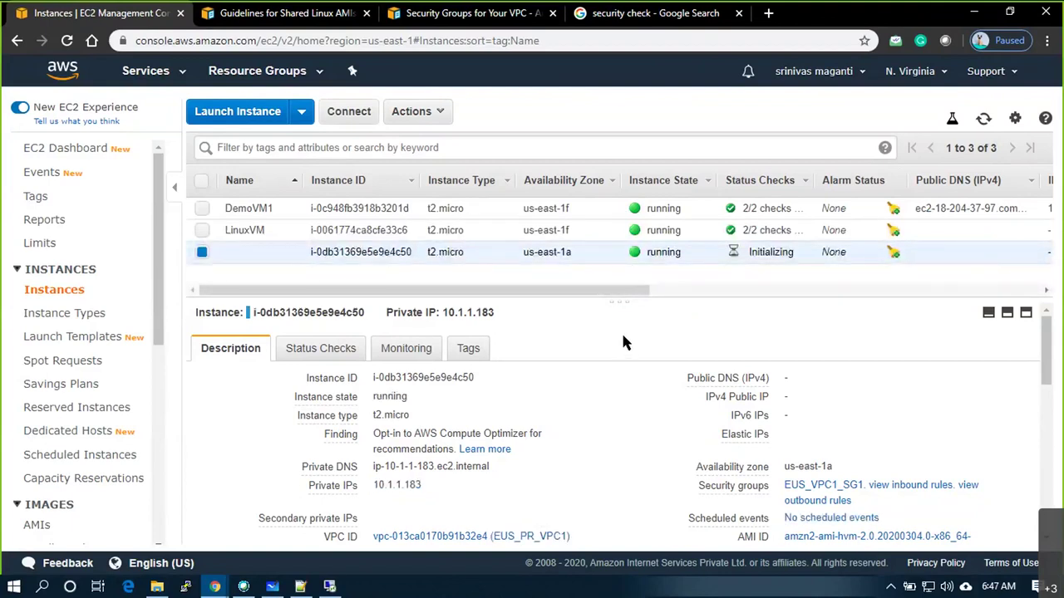
Stop the ping at 6 of 20 replies and minimise the PuTTY terminal
key("alt+Tab")
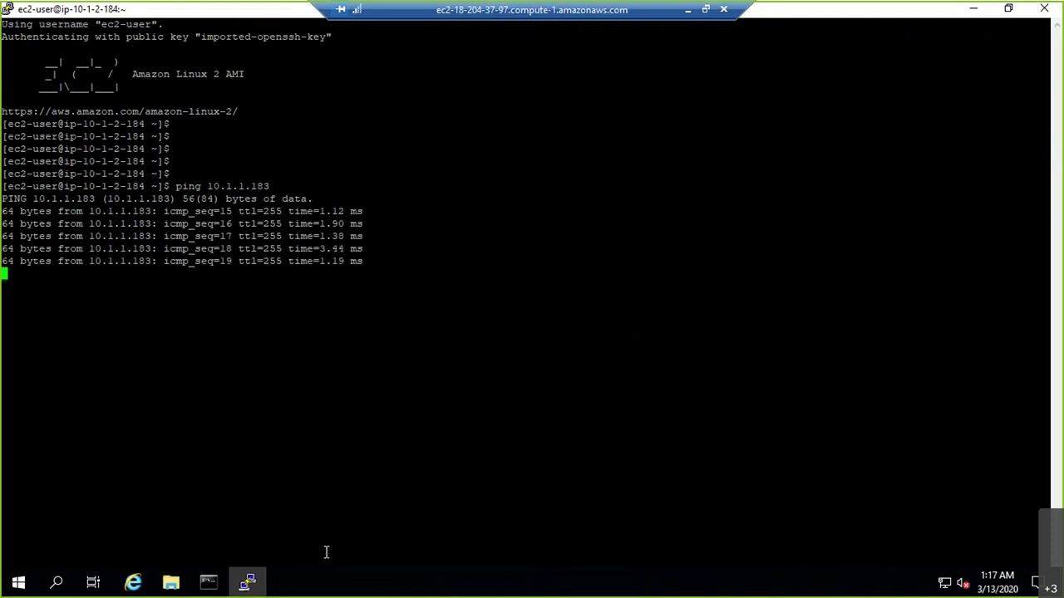
key("ctrl+c")
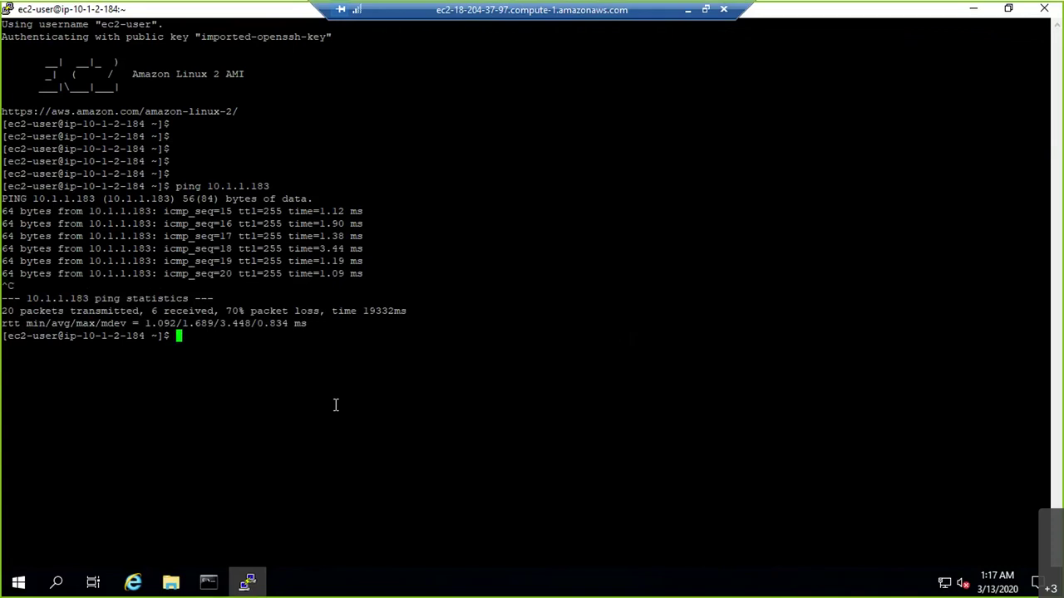
key("Return")
key("Return")
key("Return")
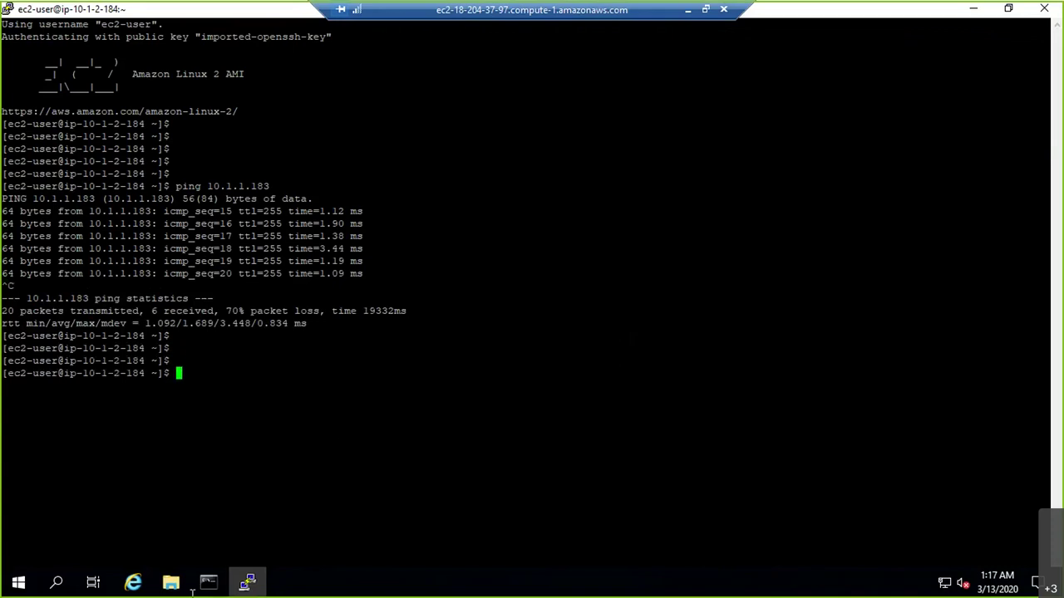
left_click(248, 584)
double_click(29, 415)
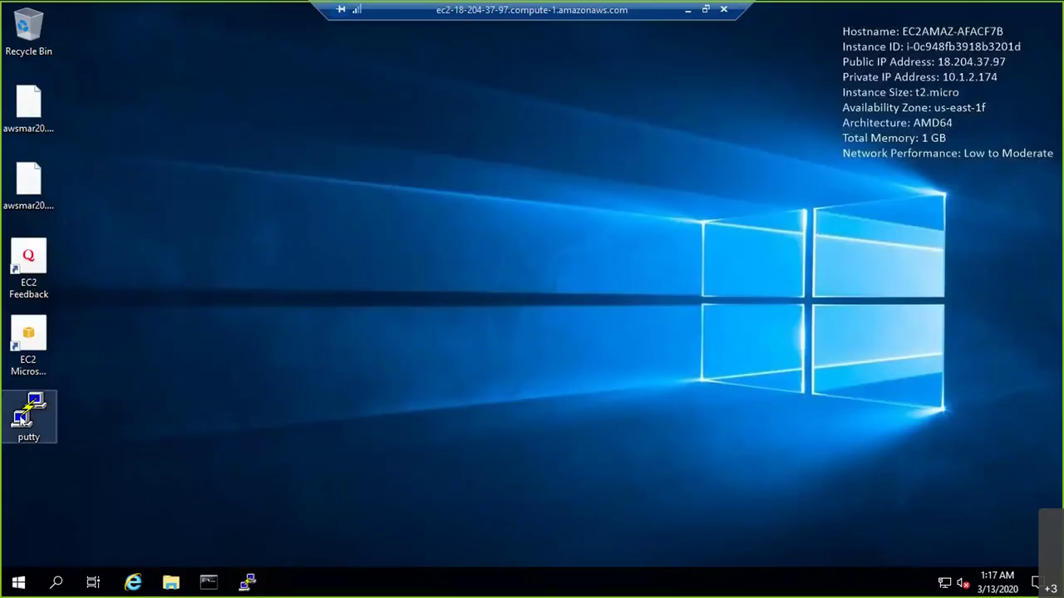
key("ctrl+v")
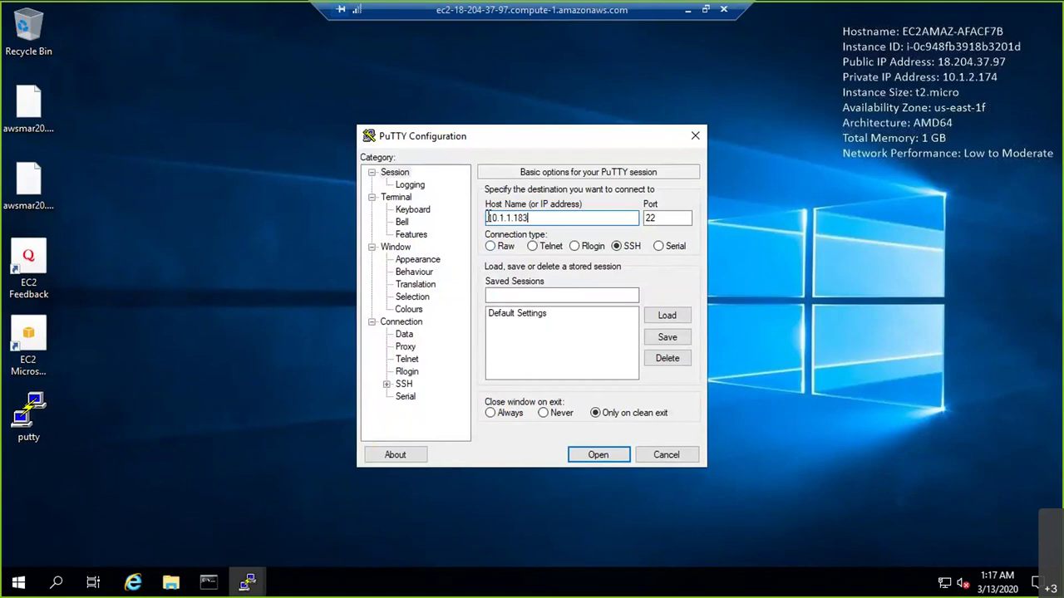
left_click(487, 218)
type("ec2-user@")
Use the awsmar20.ppk private key for SSH auth, connect, and accept the host key
left_click(386, 385)
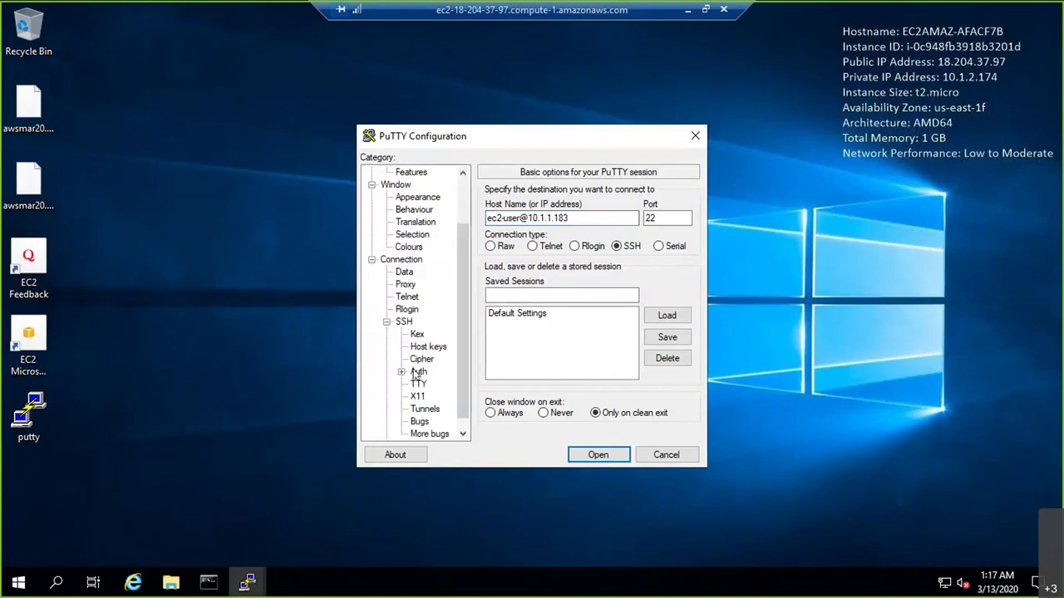
left_click(418, 371)
left_click(657, 351)
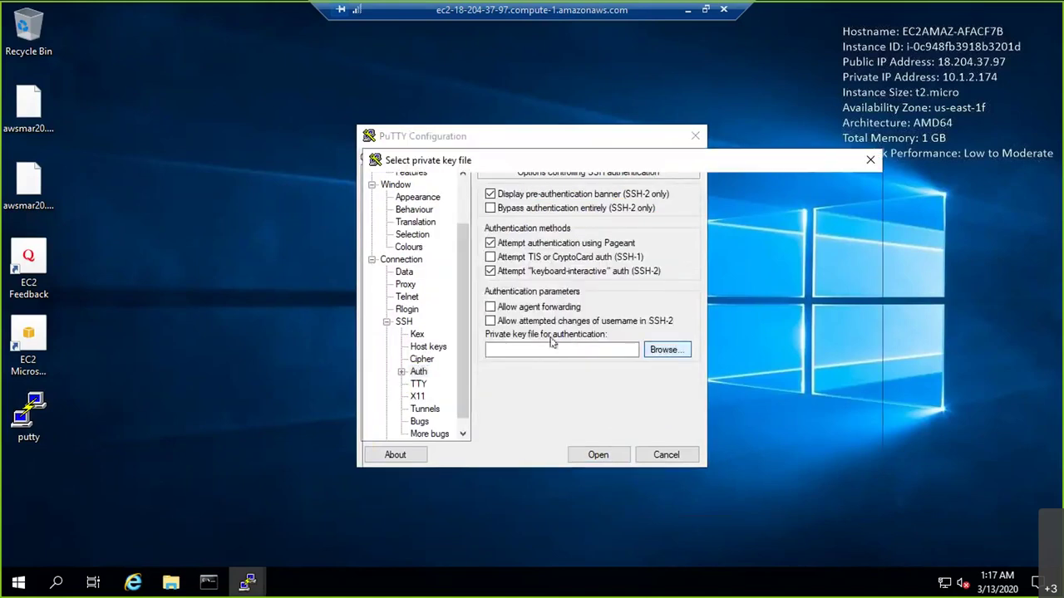
double_click(542, 258)
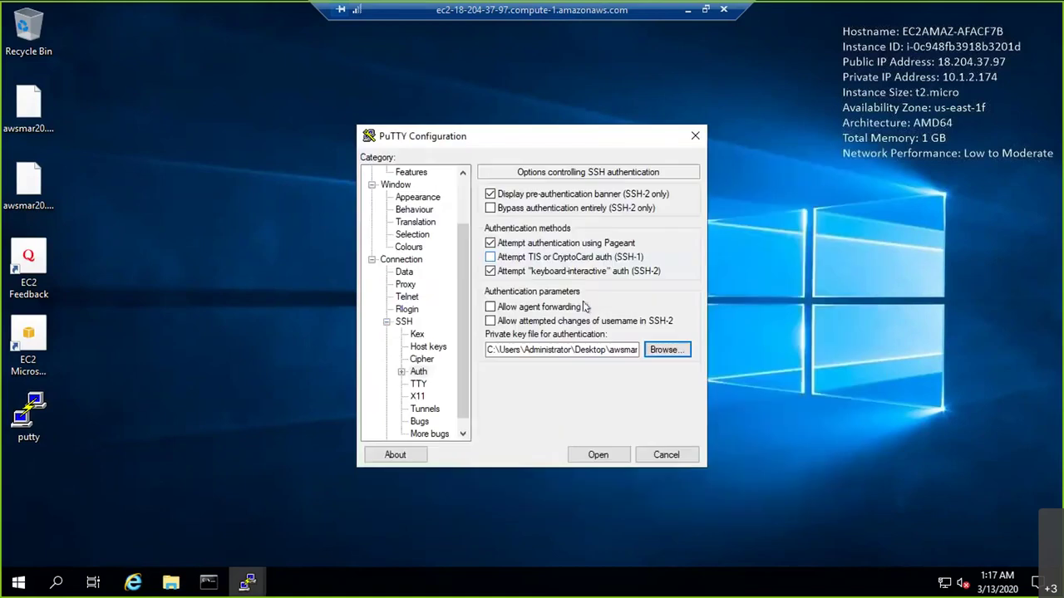
left_click(600, 453)
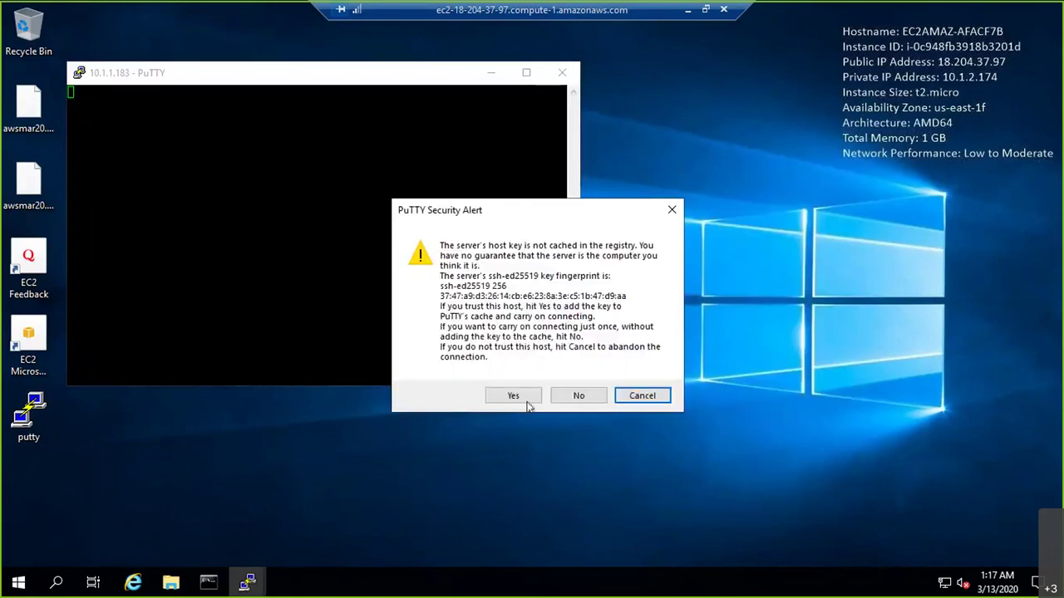
left_click(523, 402)
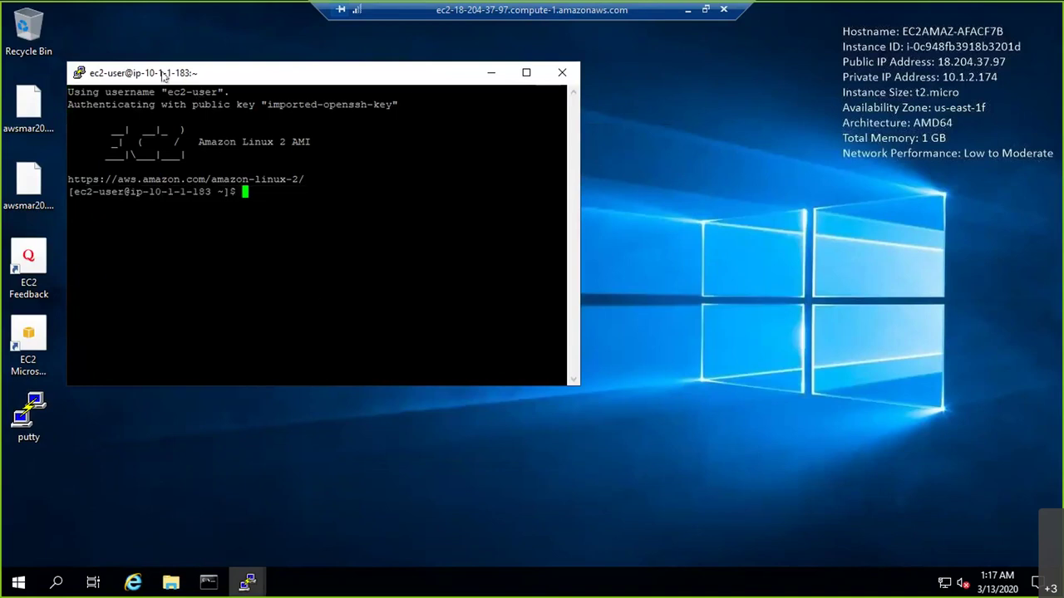
Maximise then restore the SSH terminal, and minimise the remote session
left_click_drag(161, 77, 233, 8)
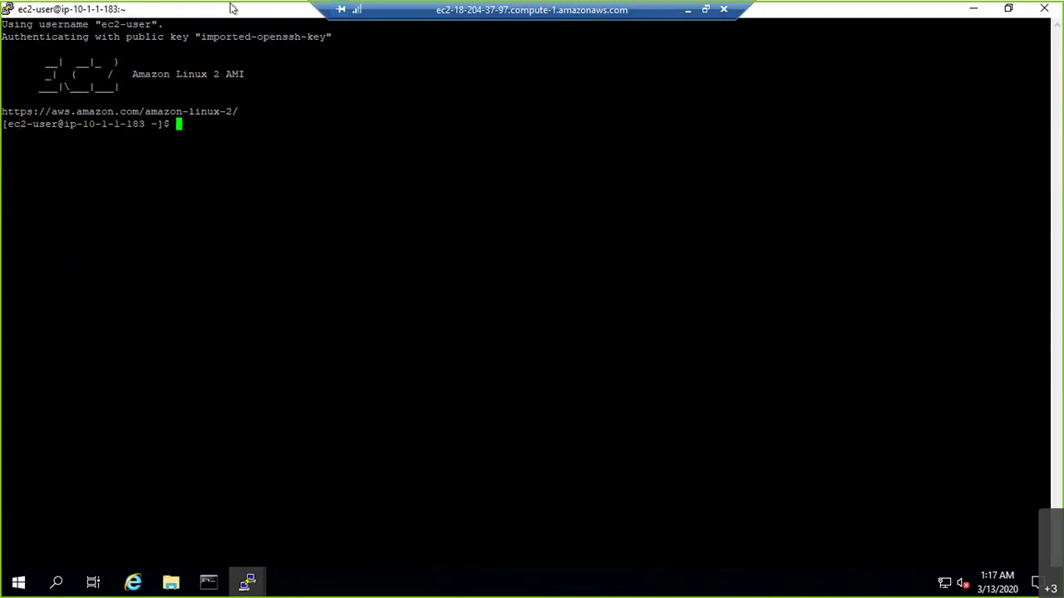
double_click(233, 9)
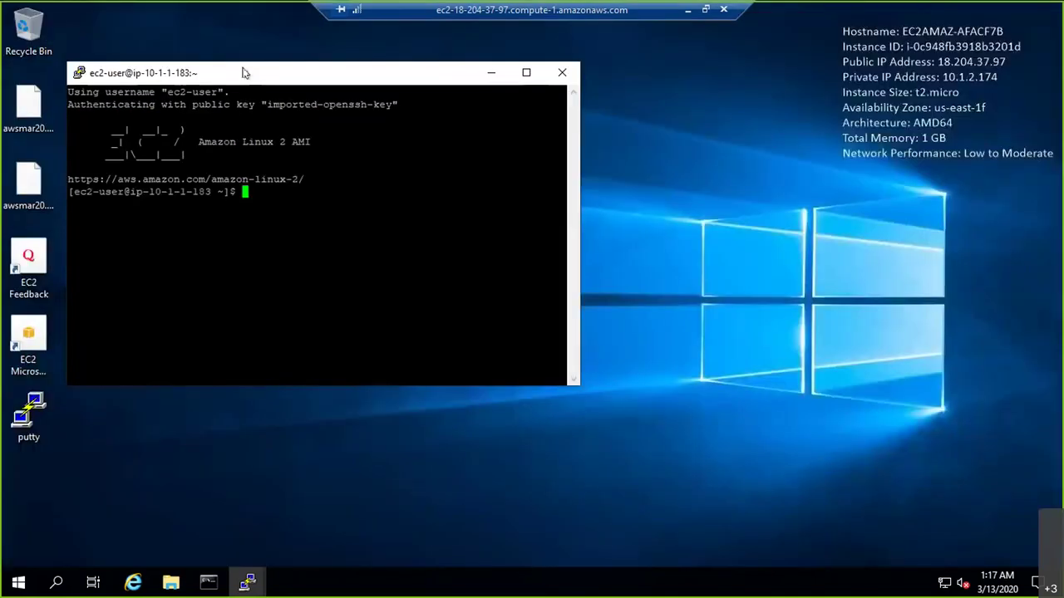
left_click(688, 10)
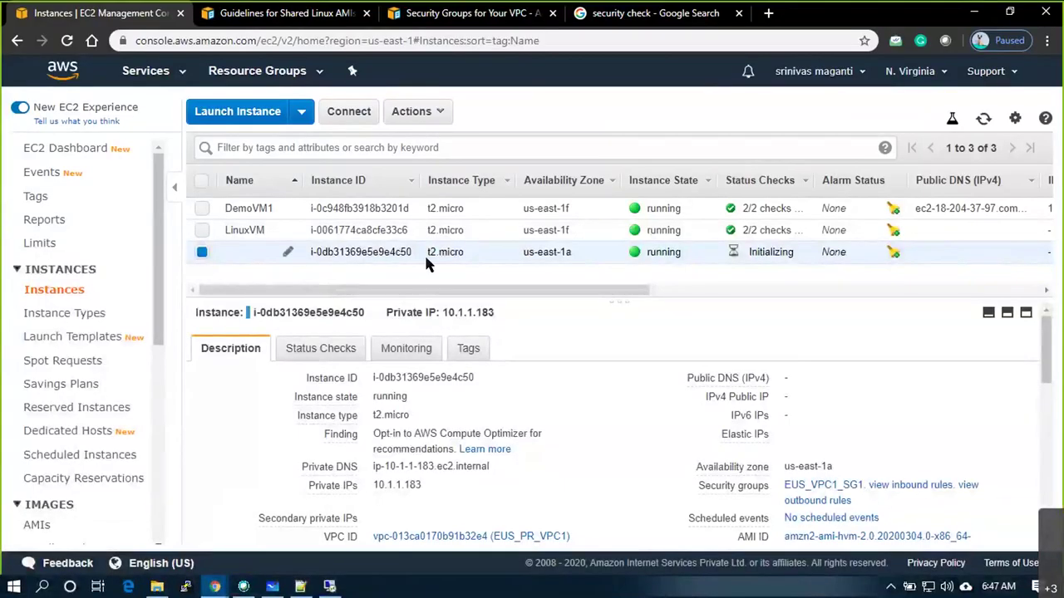
Confirm the new instance is in subnet EUS_PR_VPC1_WEBS1, compare DemoVM1's subnet, then return to Whiteboard
scroll(629, 466, "down", 2)
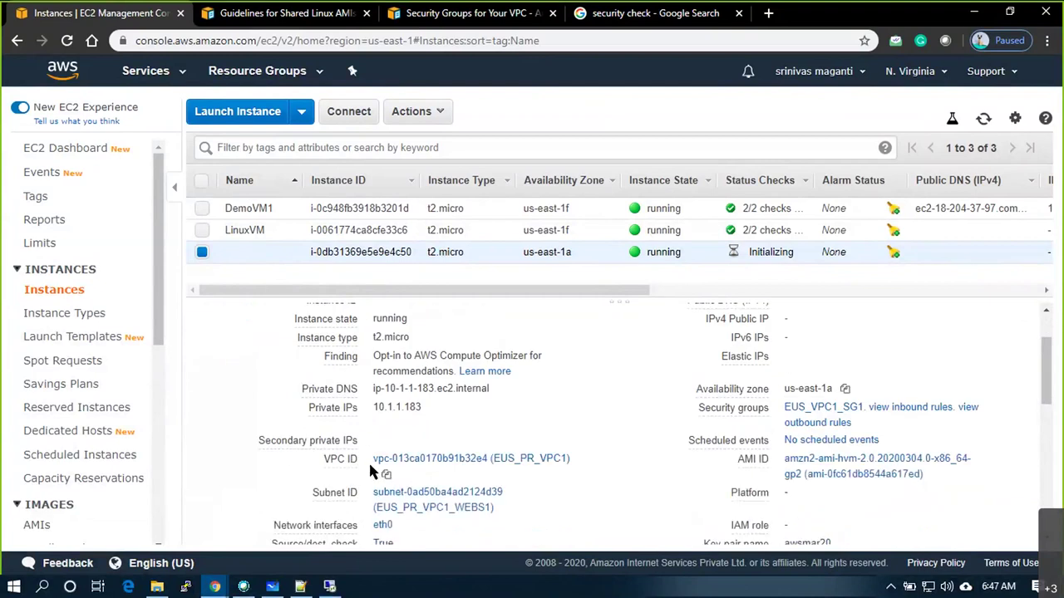
scroll(441, 450, "down", 1)
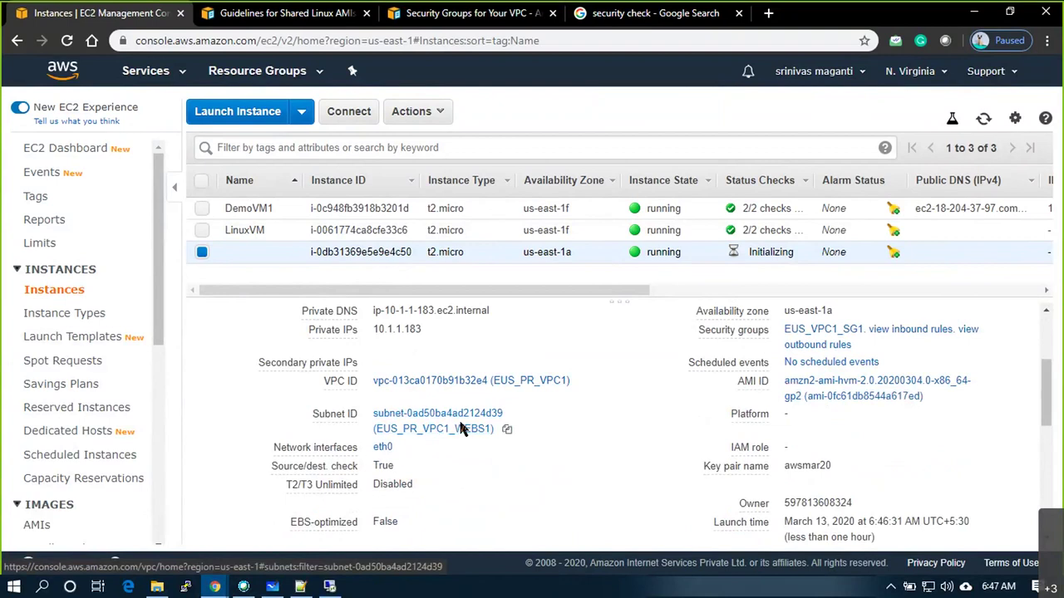
left_click(382, 208)
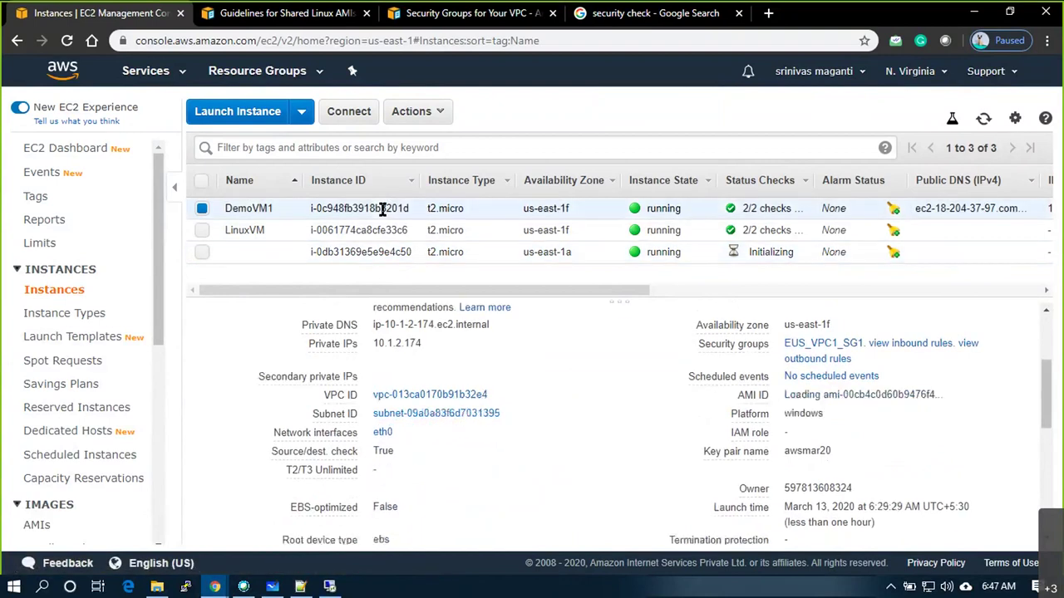
scroll(432, 467, "down", 1)
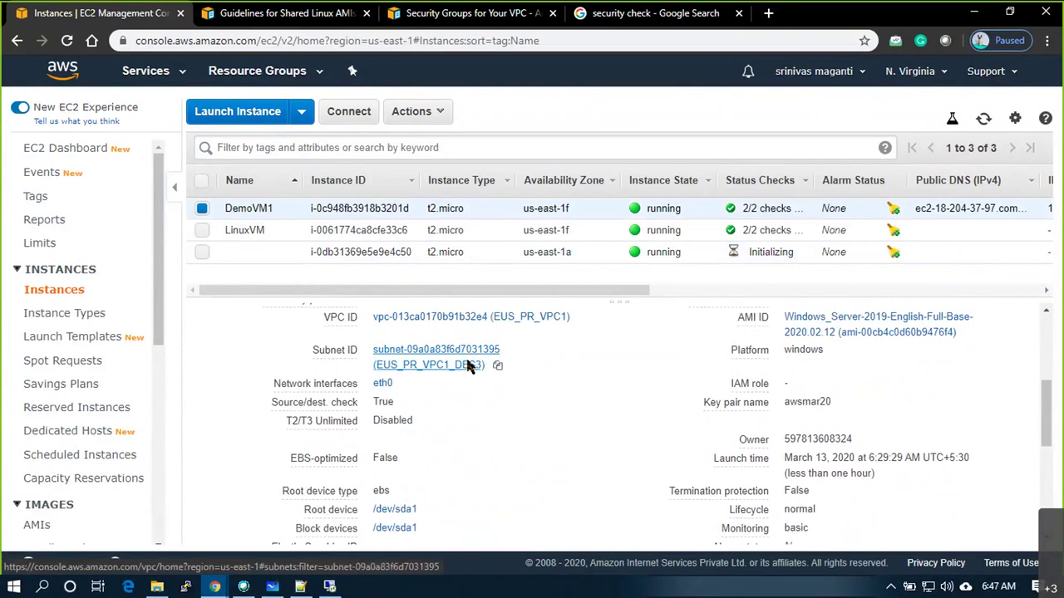
key("alt+Tab")
key("alt+Tab")
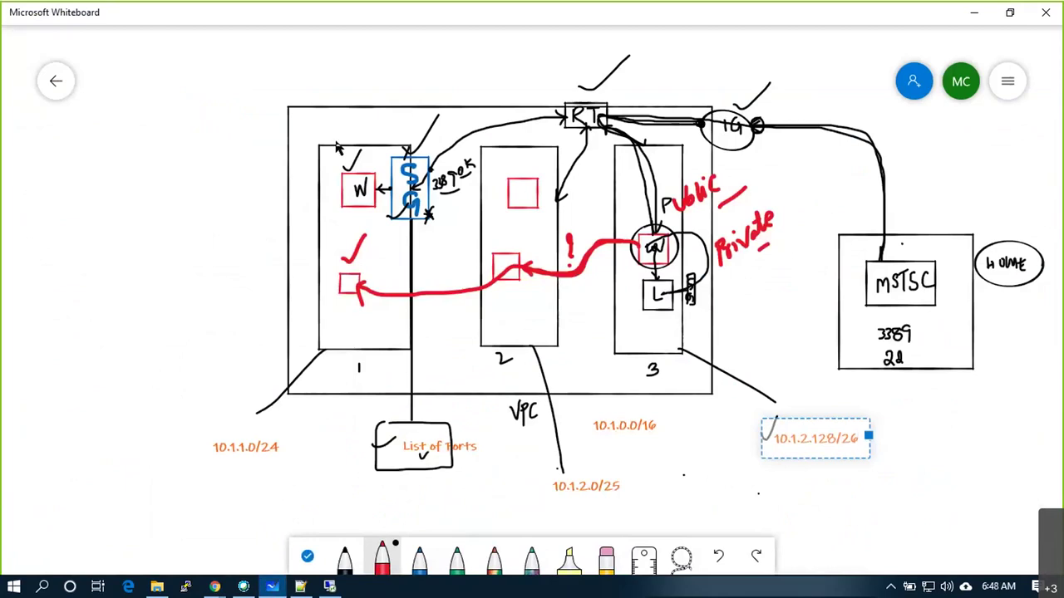
Draw red labels along the VPC top, a red box for the new instance in subnet 1, and a connector below
mouse_move(313, 124)
left_mouse_down()
mouse_move(313, 133)
mouse_move(410, 122)
left_mouse_up()
left_click_drag(428, 122, 486, 114)
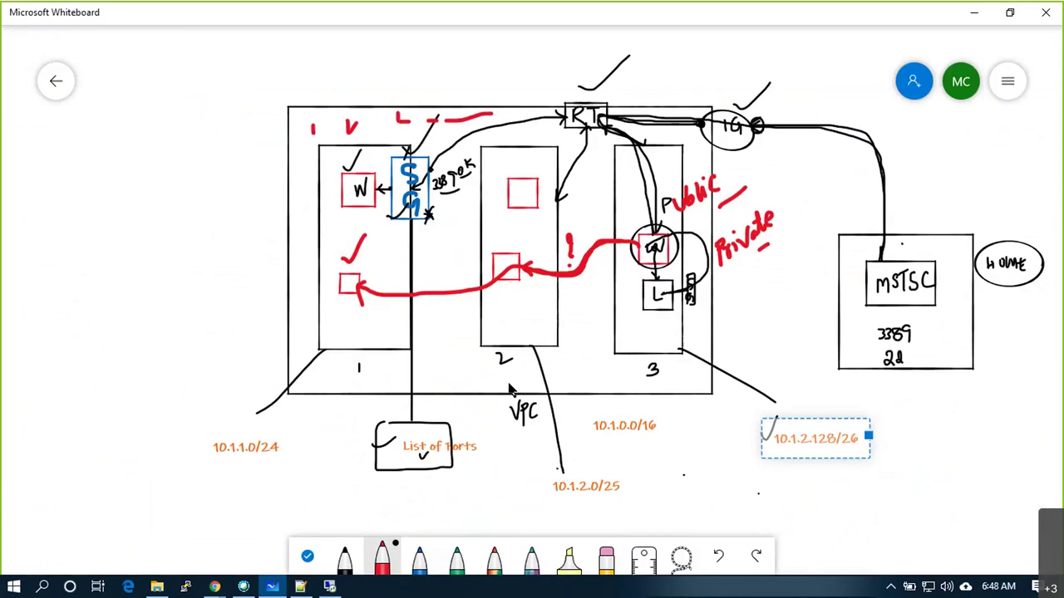
mouse_move(402, 317)
left_mouse_down()
mouse_move(402, 266)
mouse_move(384, 267)
left_mouse_up()
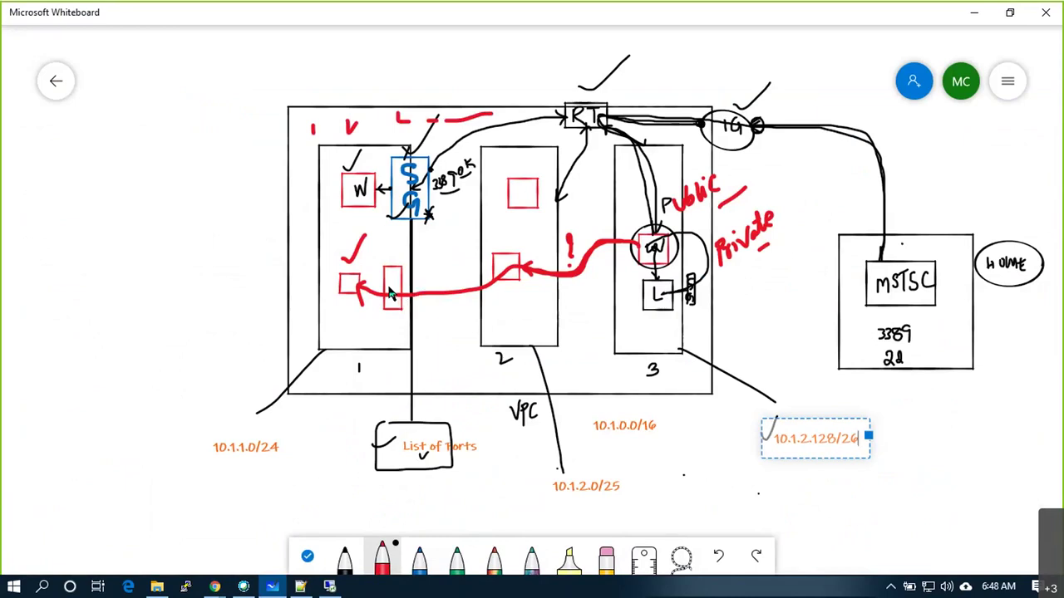
left_click_drag(393, 271, 390, 302)
left_click(345, 283)
mouse_move(365, 354)
left_mouse_down()
mouse_move(364, 371)
mouse_move(514, 370)
mouse_move(516, 350)
mouse_move(576, 371)
mouse_move(637, 358)
left_mouse_up()
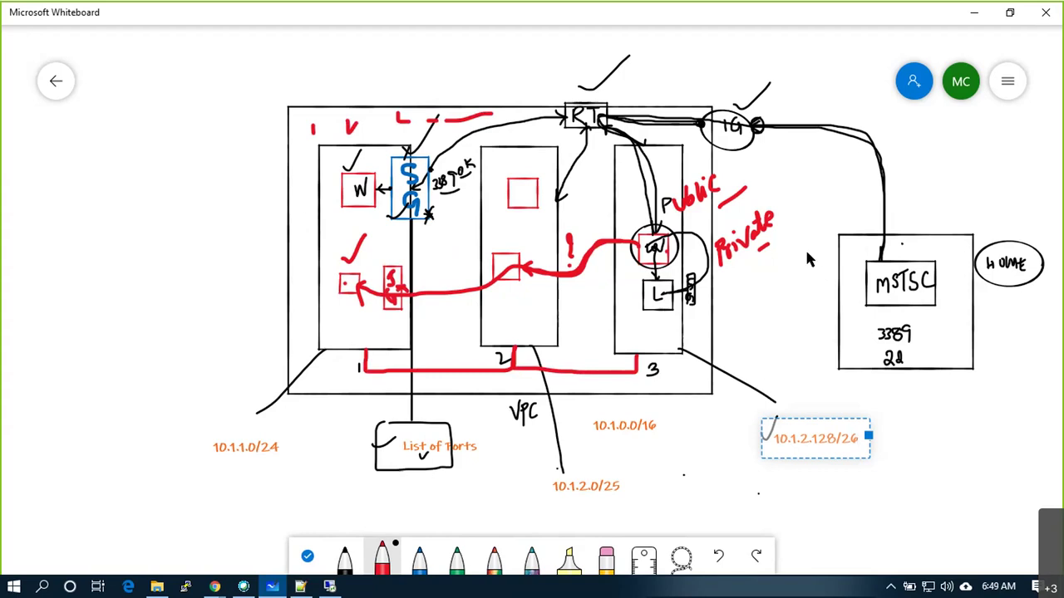
scroll(779, 369, "down", 2)
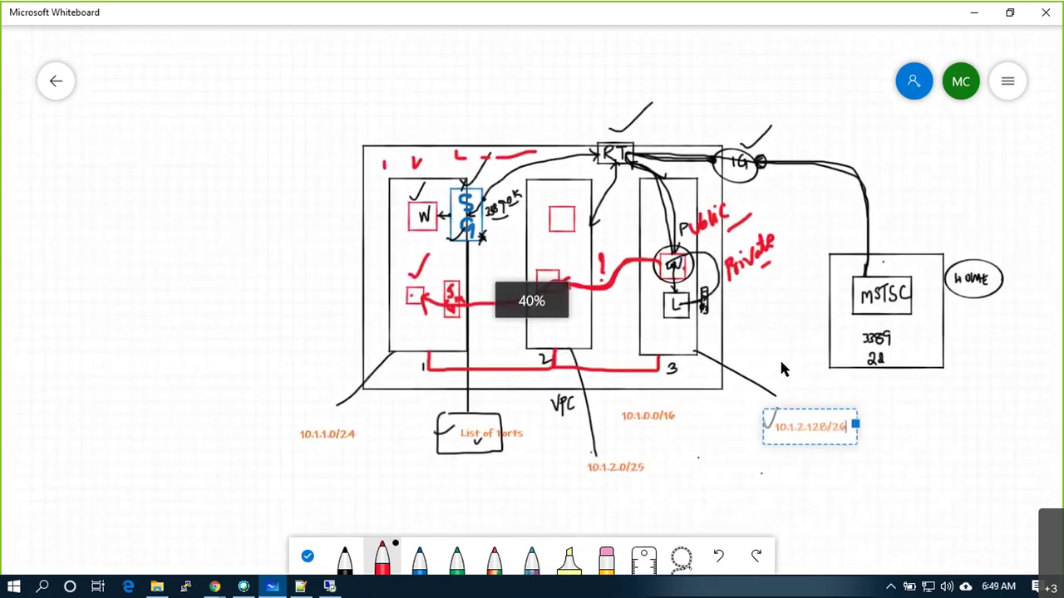
Create a new blank whiteboard and sketch a large black rectangle near its top
left_click(52, 83)
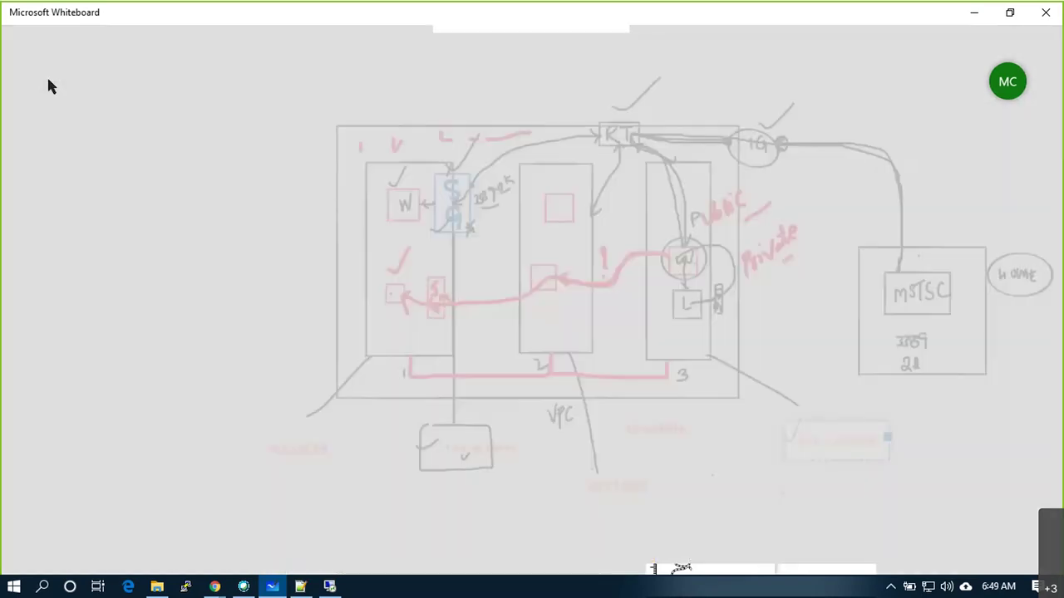
left_click(263, 169)
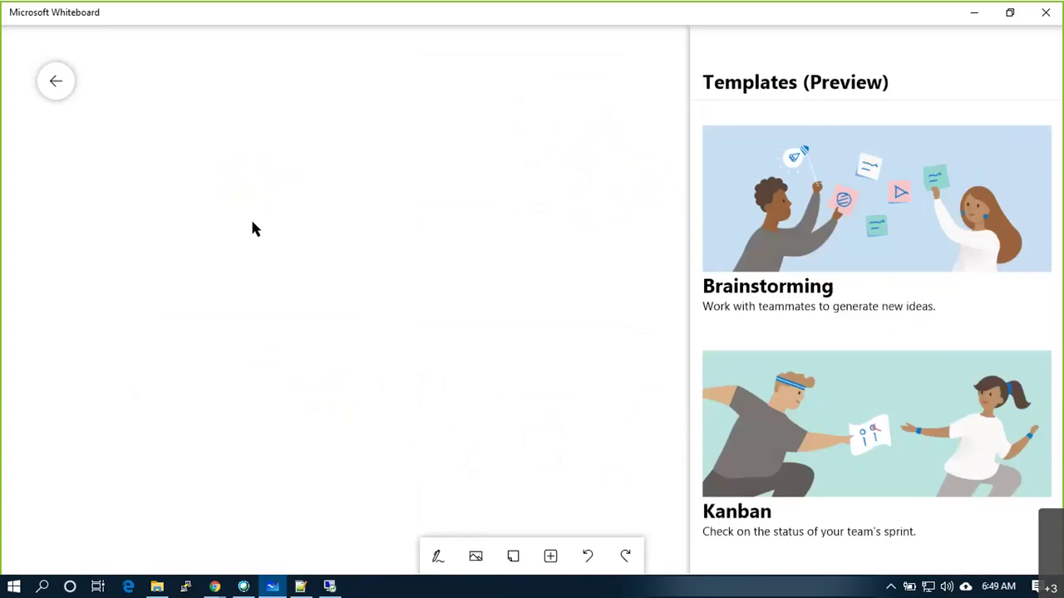
left_click(443, 559)
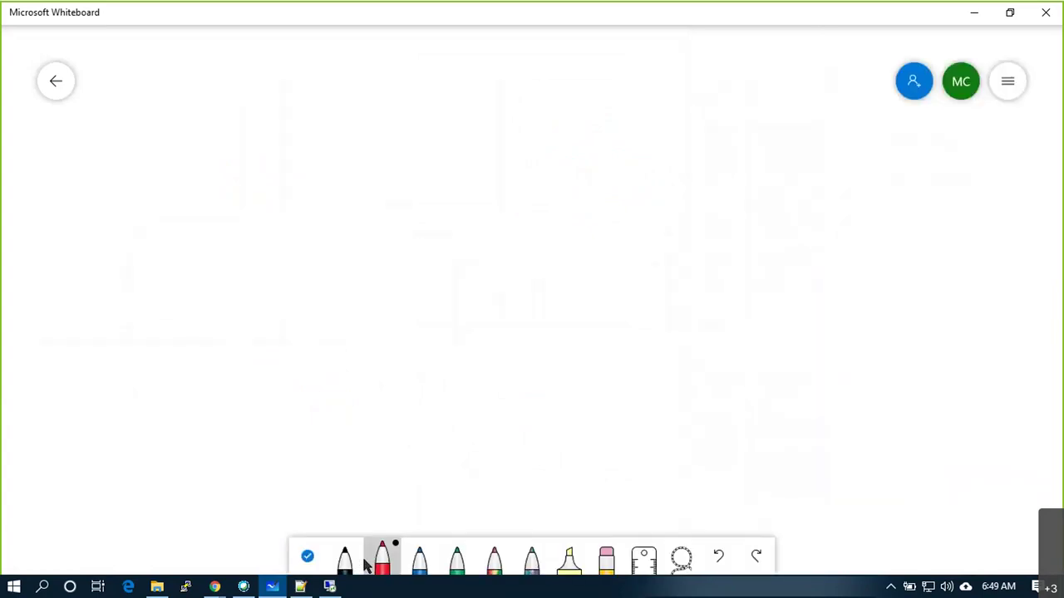
left_click(363, 559)
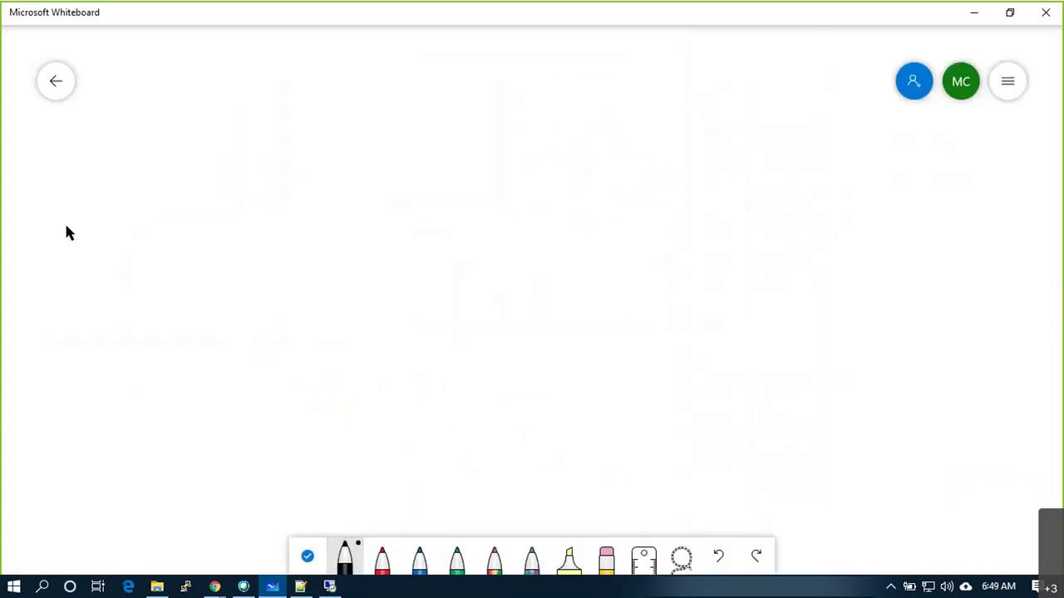
mouse_move(246, 77)
left_mouse_down()
mouse_move(247, 273)
mouse_move(736, 281)
mouse_move(738, 77)
mouse_move(279, 72)
left_mouse_up()
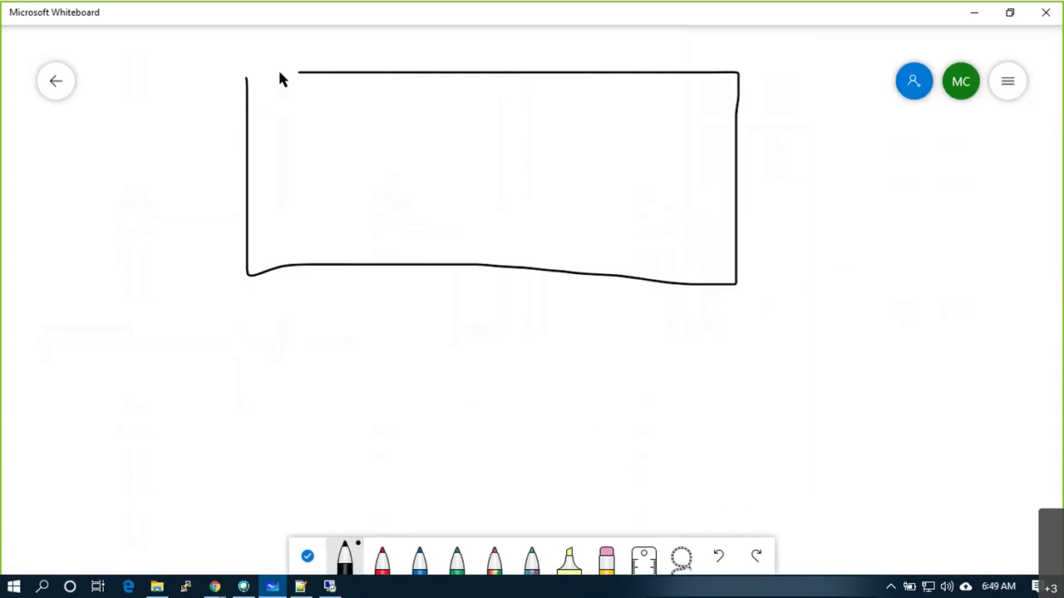